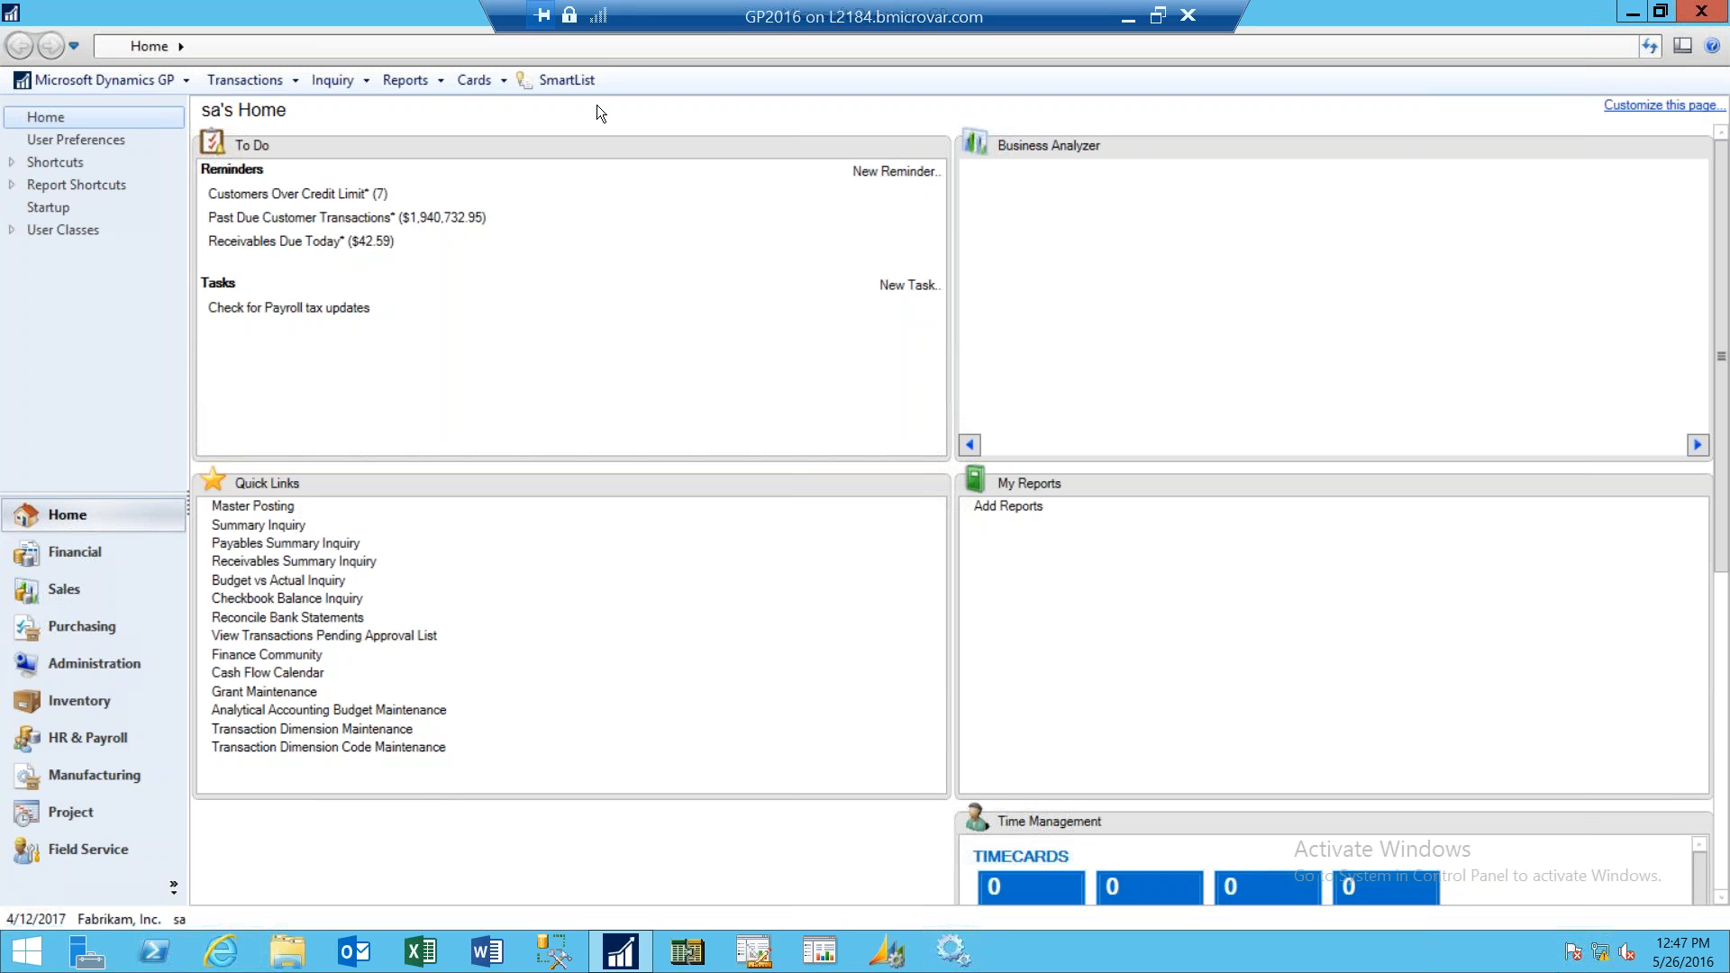
- Open SmartList, run the Account Transactions *1 list under Financial, and widen the Debit Amount and Credit Amount columns
left_click(569, 80)
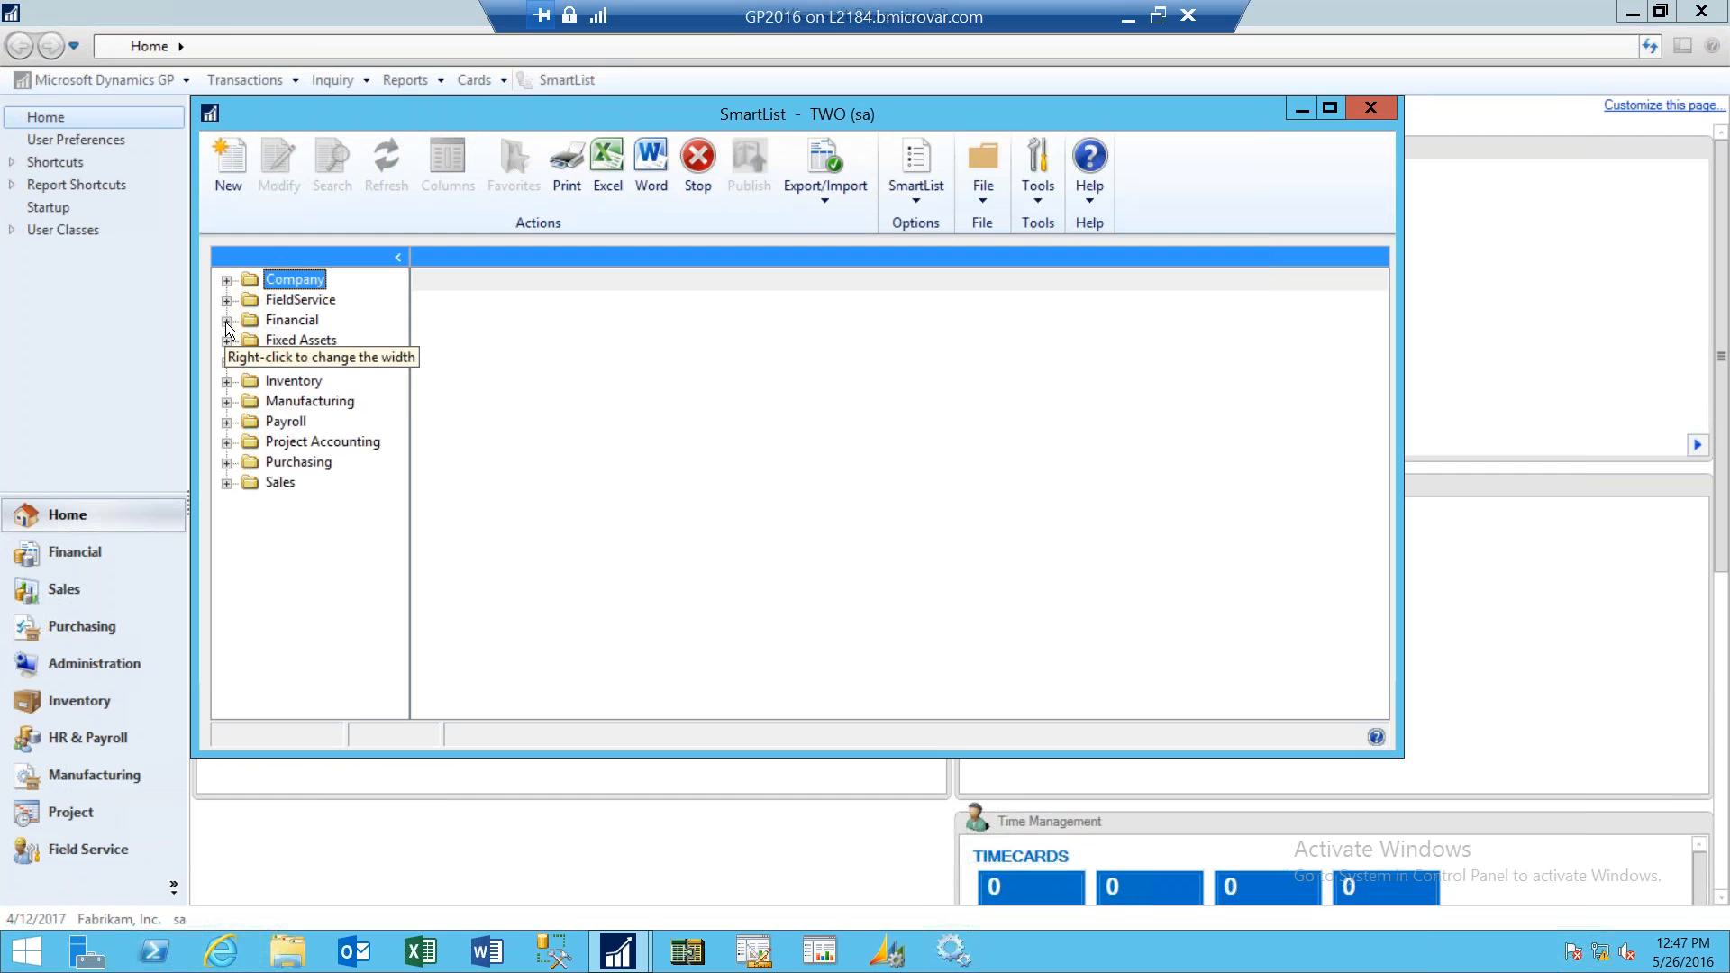
left_click(225, 322)
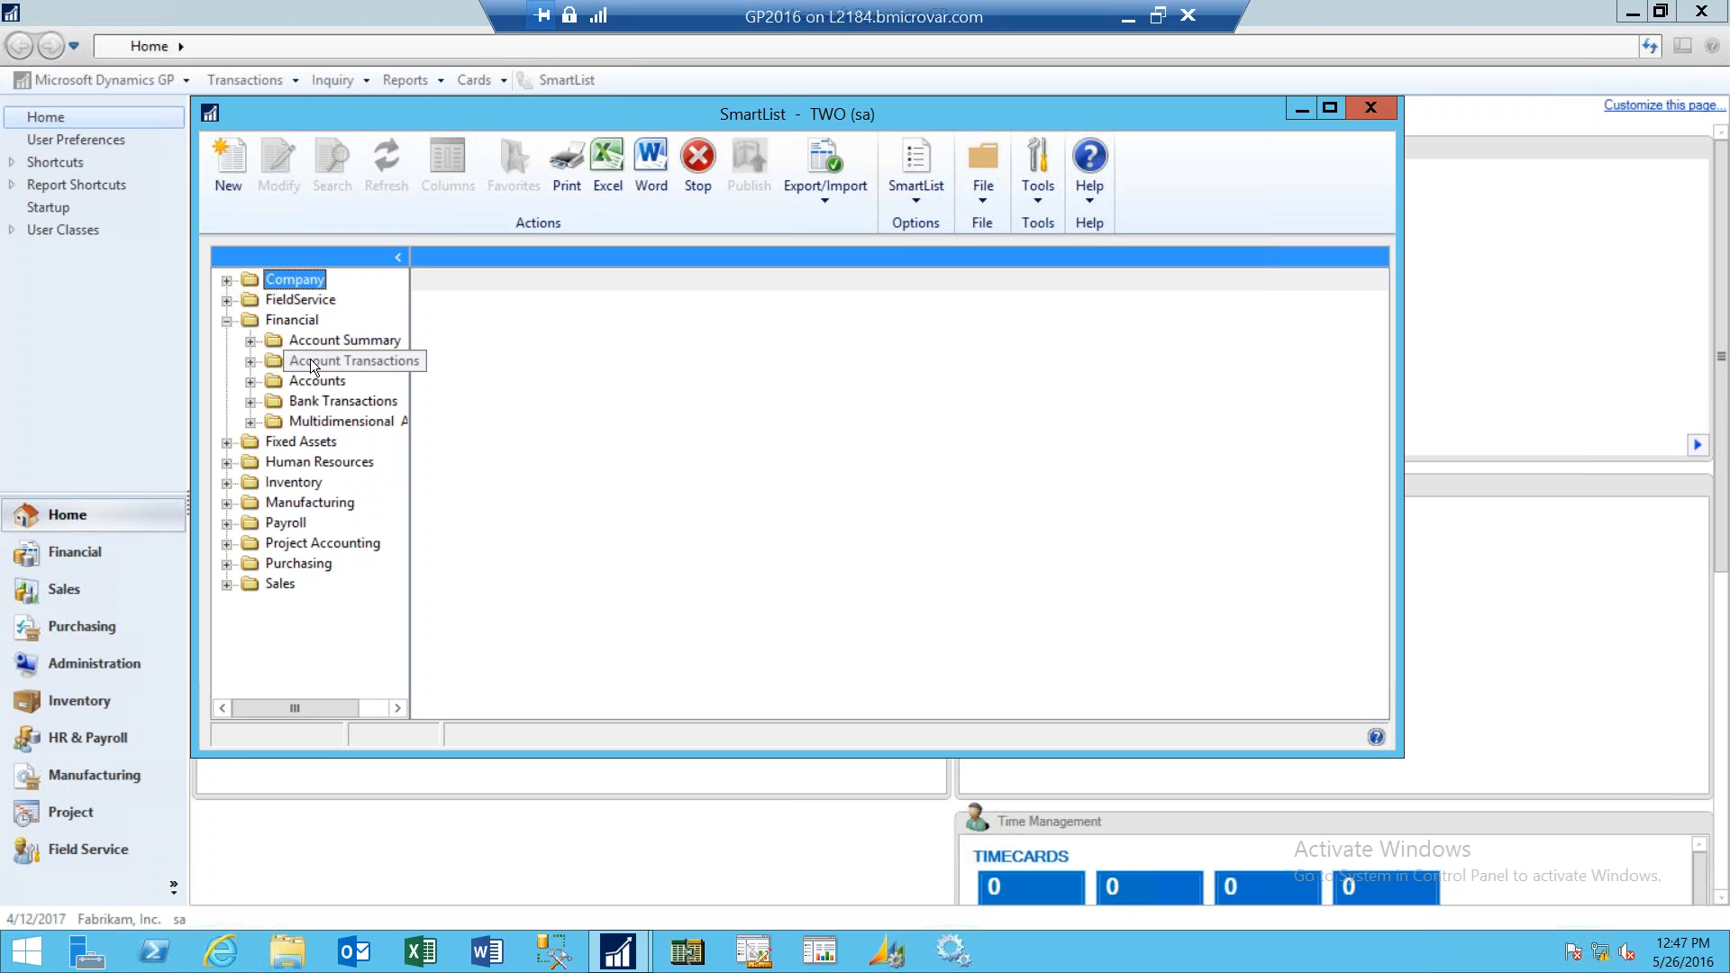
left_click(250, 360)
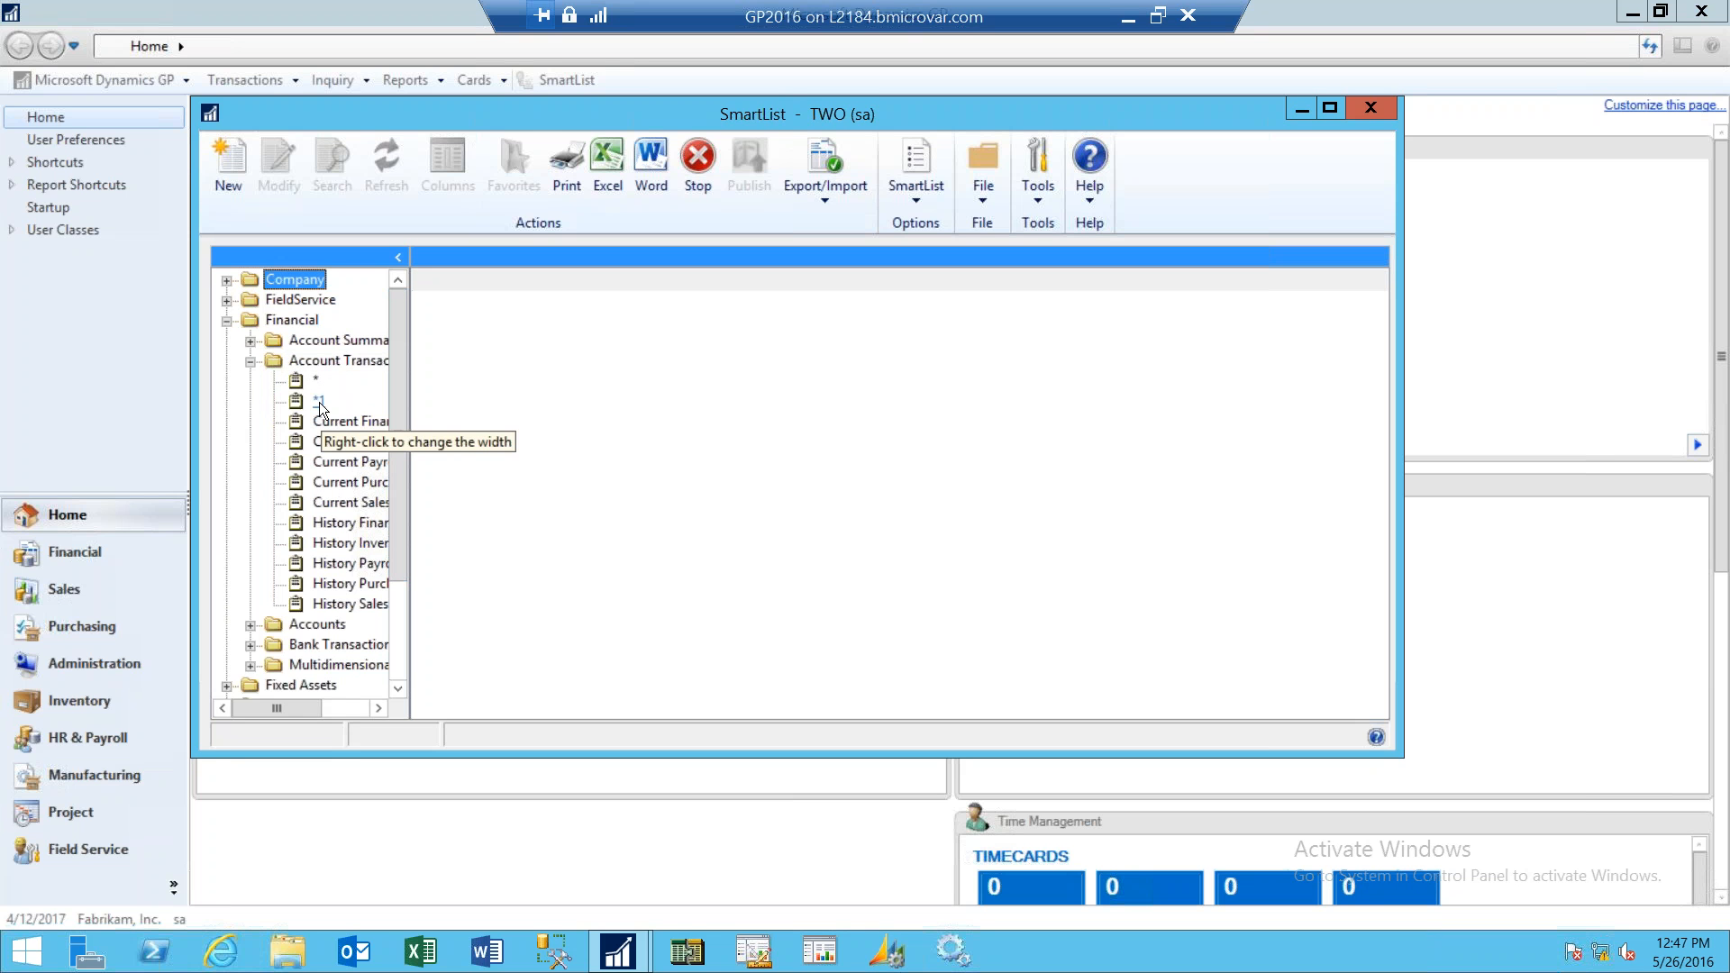
left_click(319, 400)
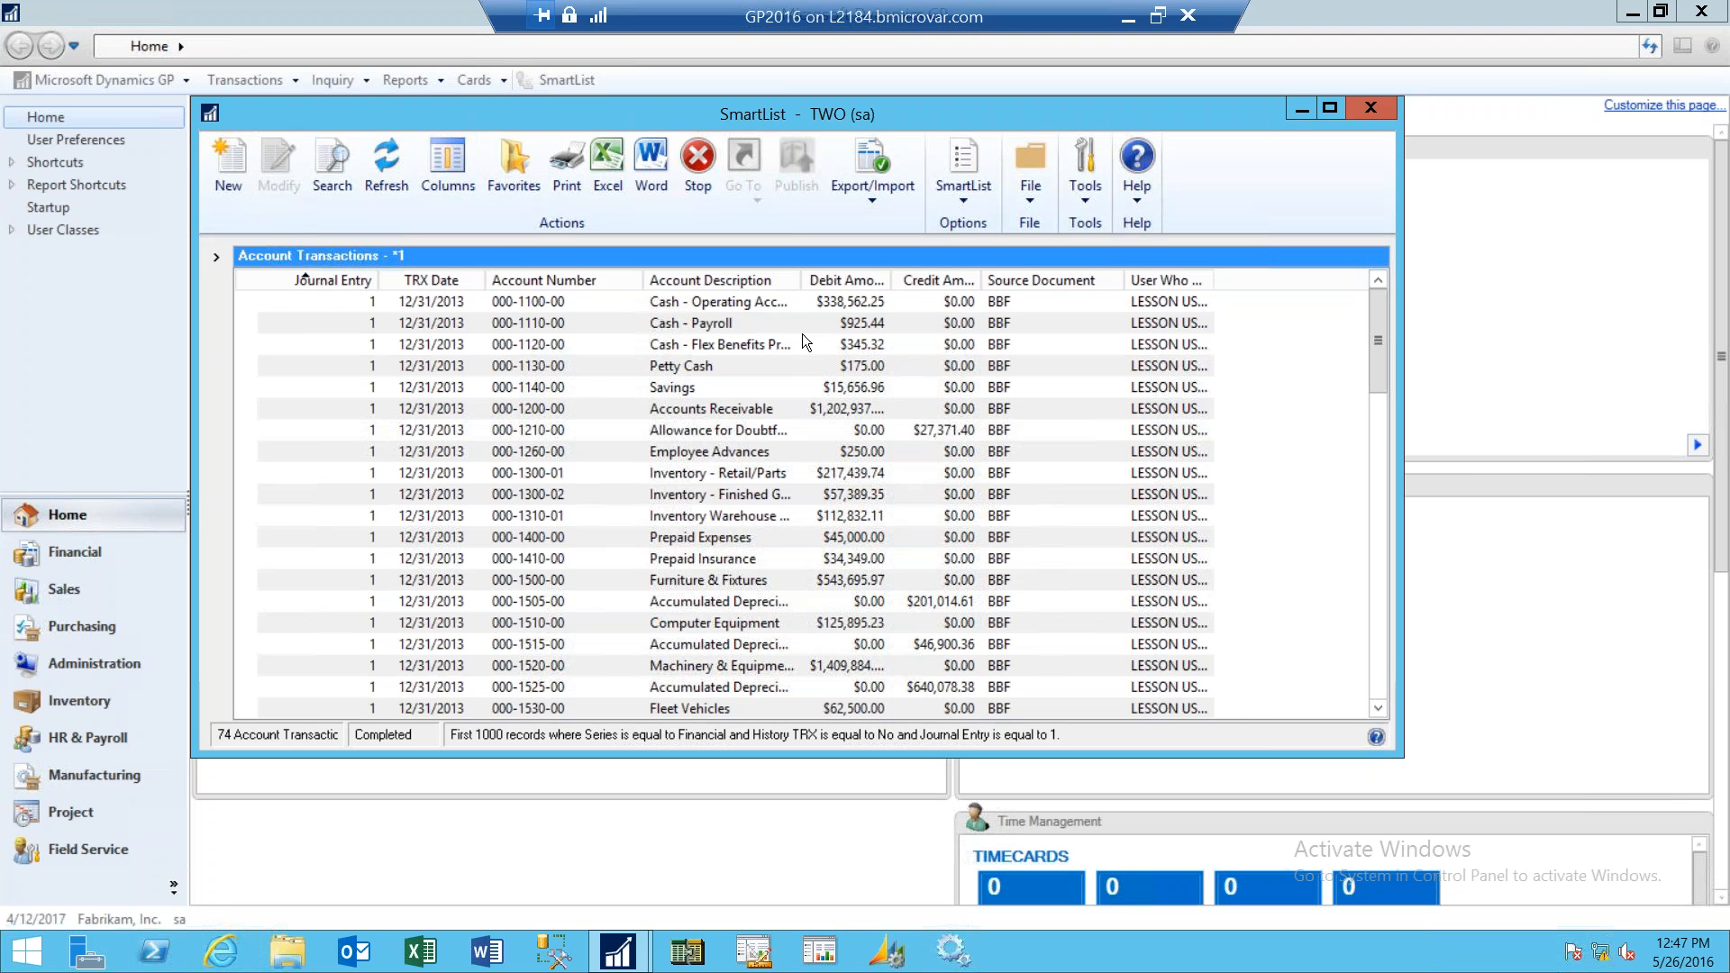
left_click_drag(890, 280, 912, 279)
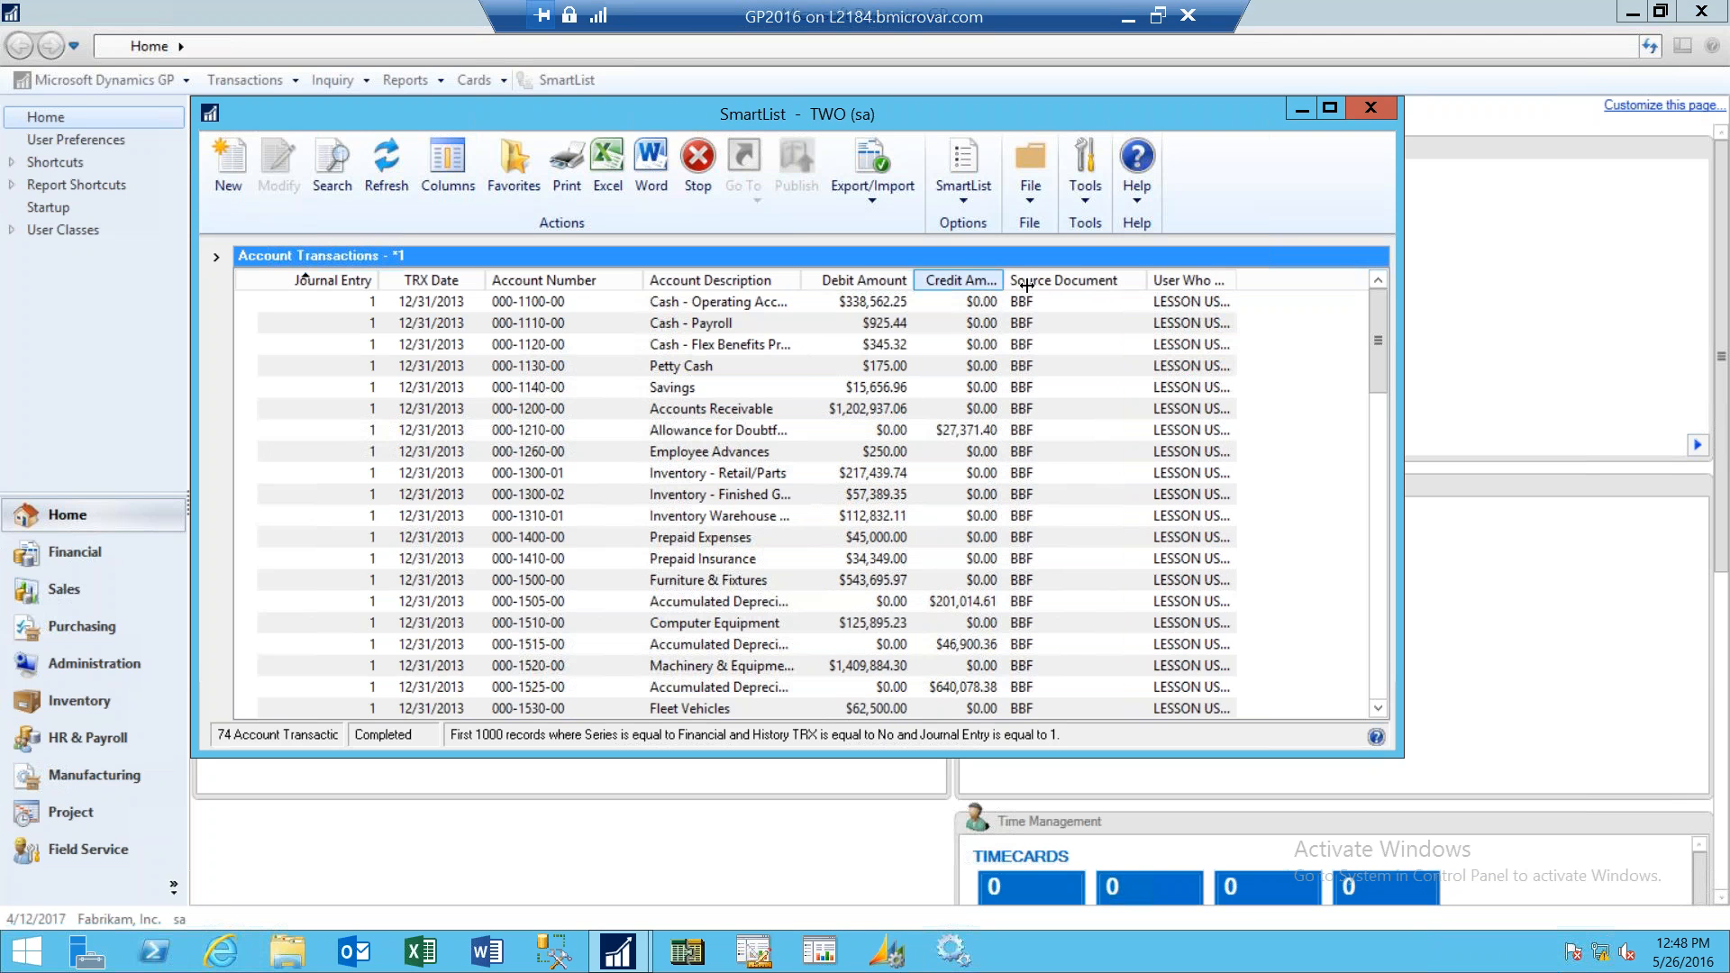
left_click_drag(1027, 285, 1033, 285)
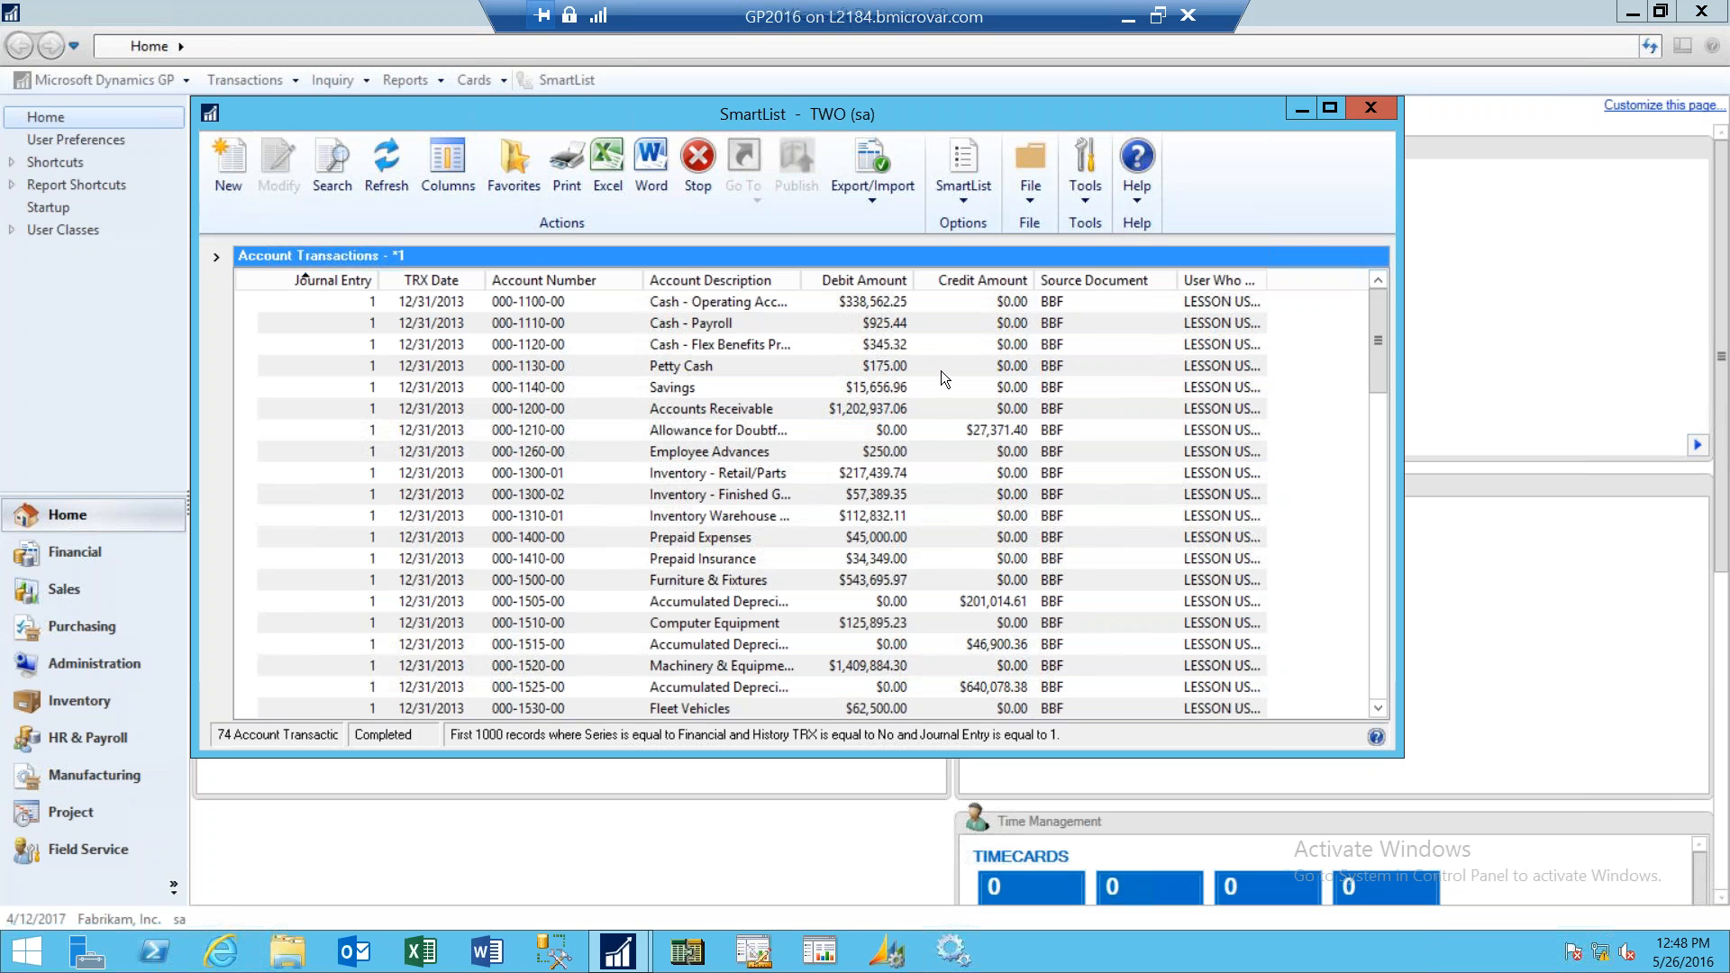
- Export the list to Excel and open the number format settings of the first Debit Amount cell without changing them
left_click(609, 189)
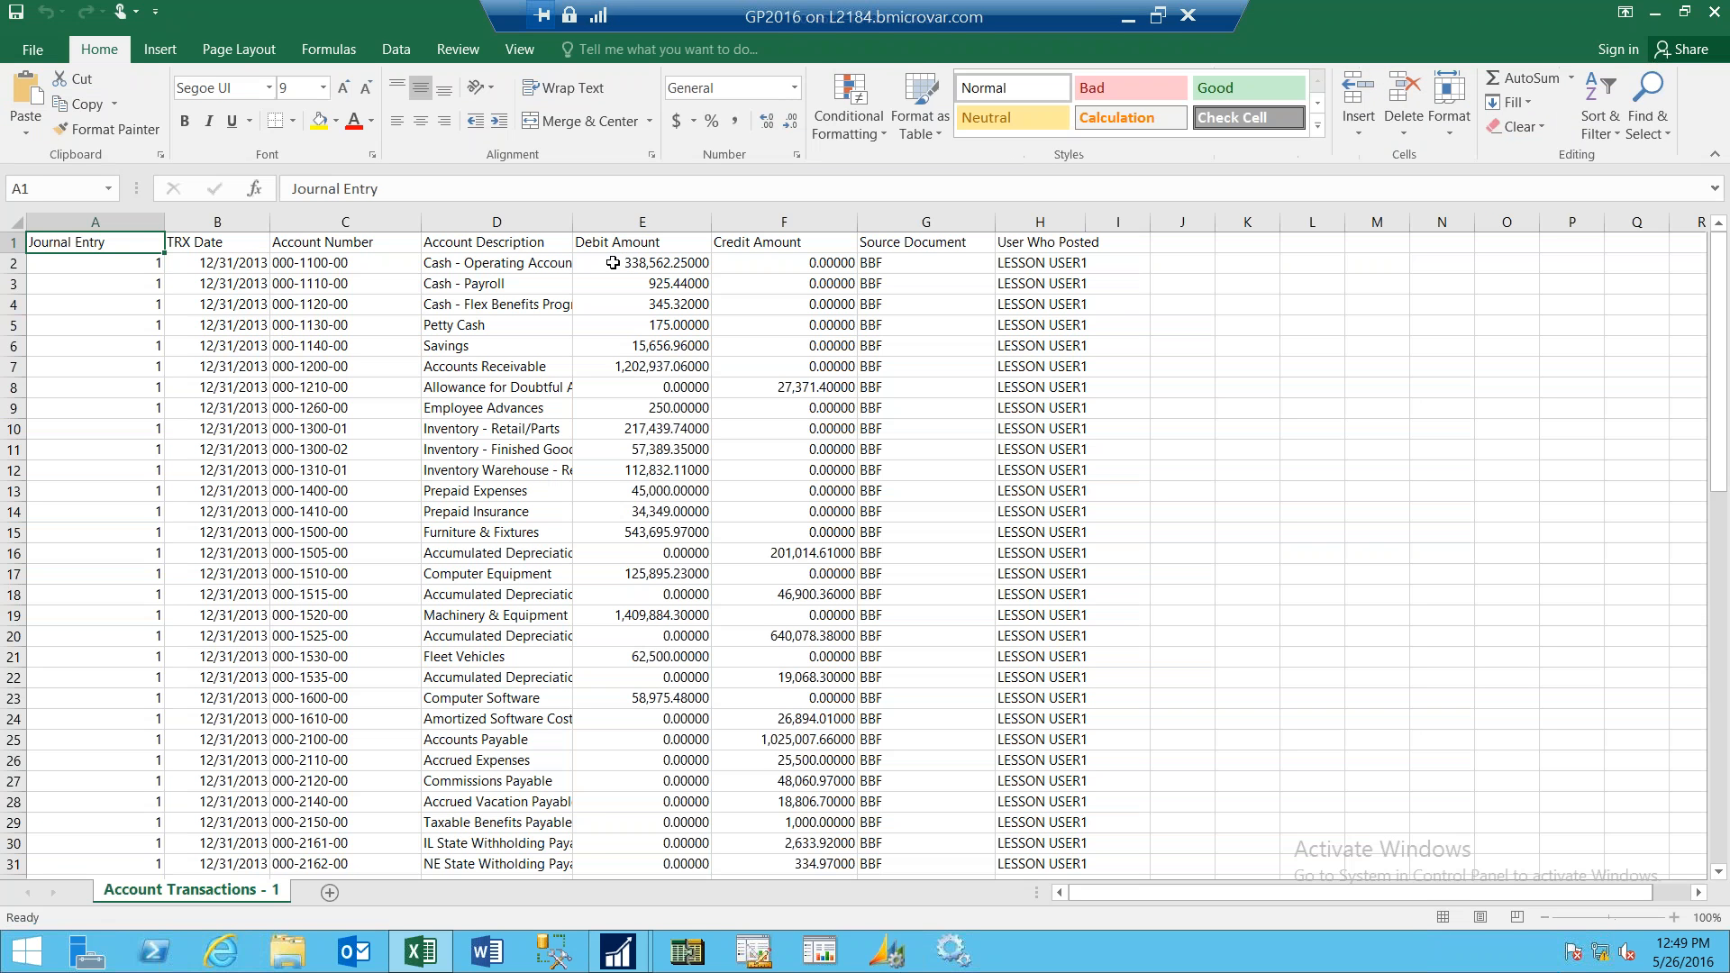
left_click(611, 266)
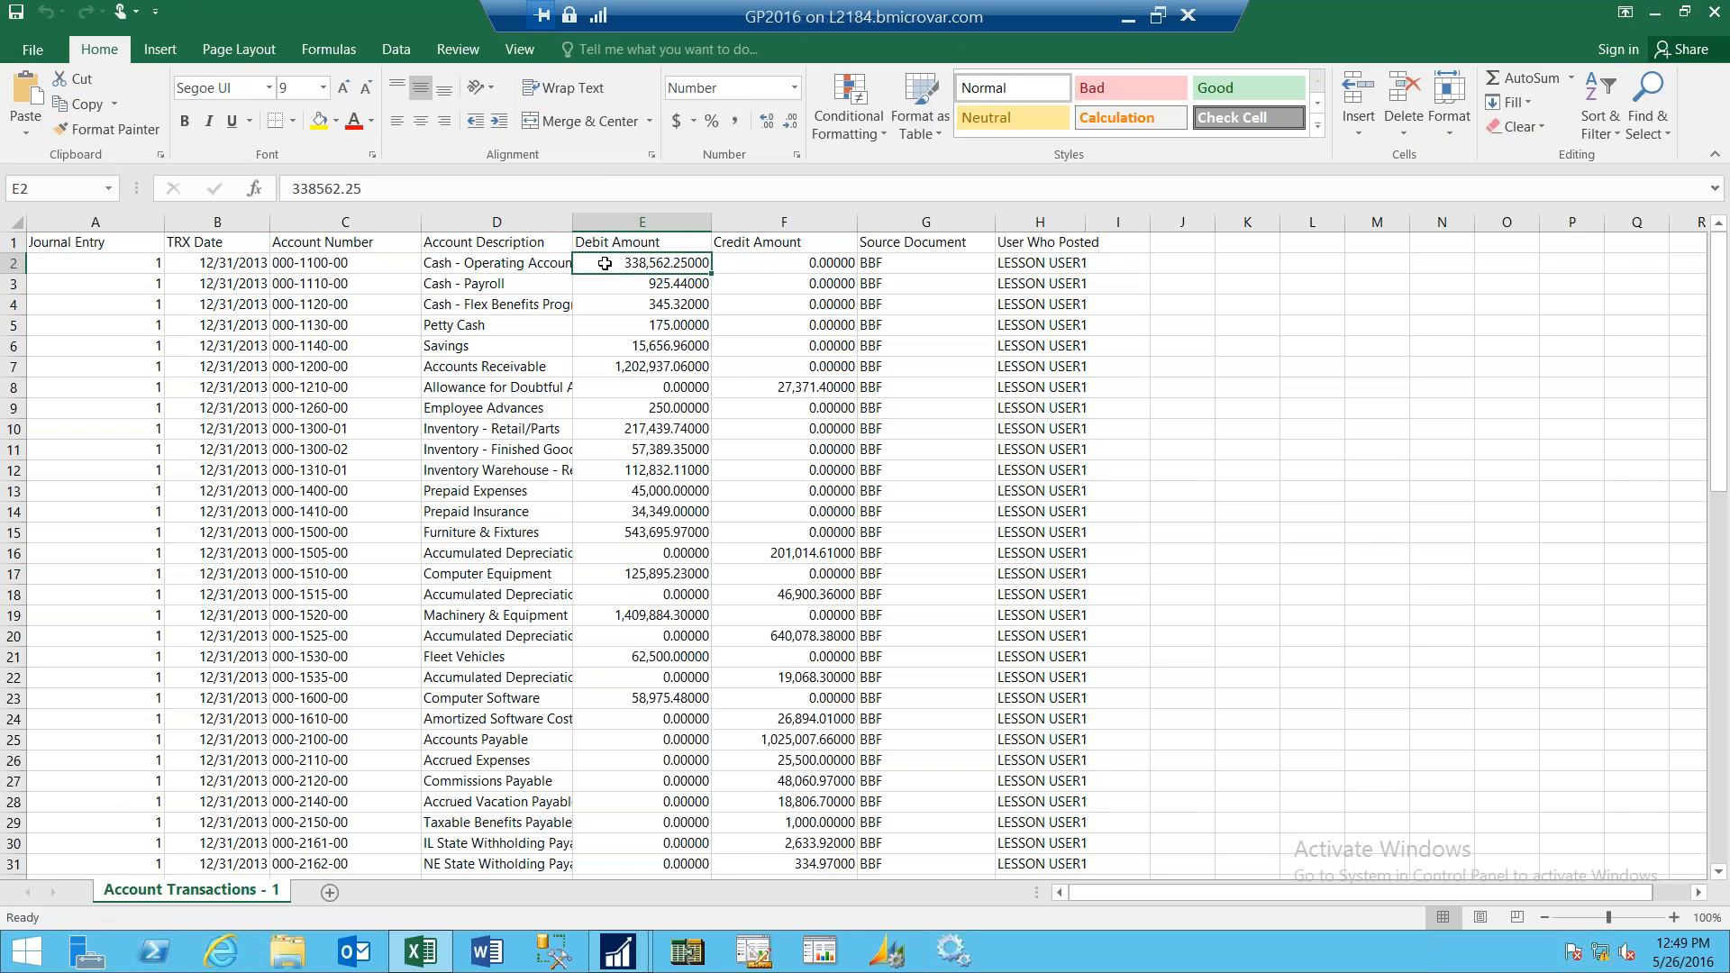
right_click(604, 264)
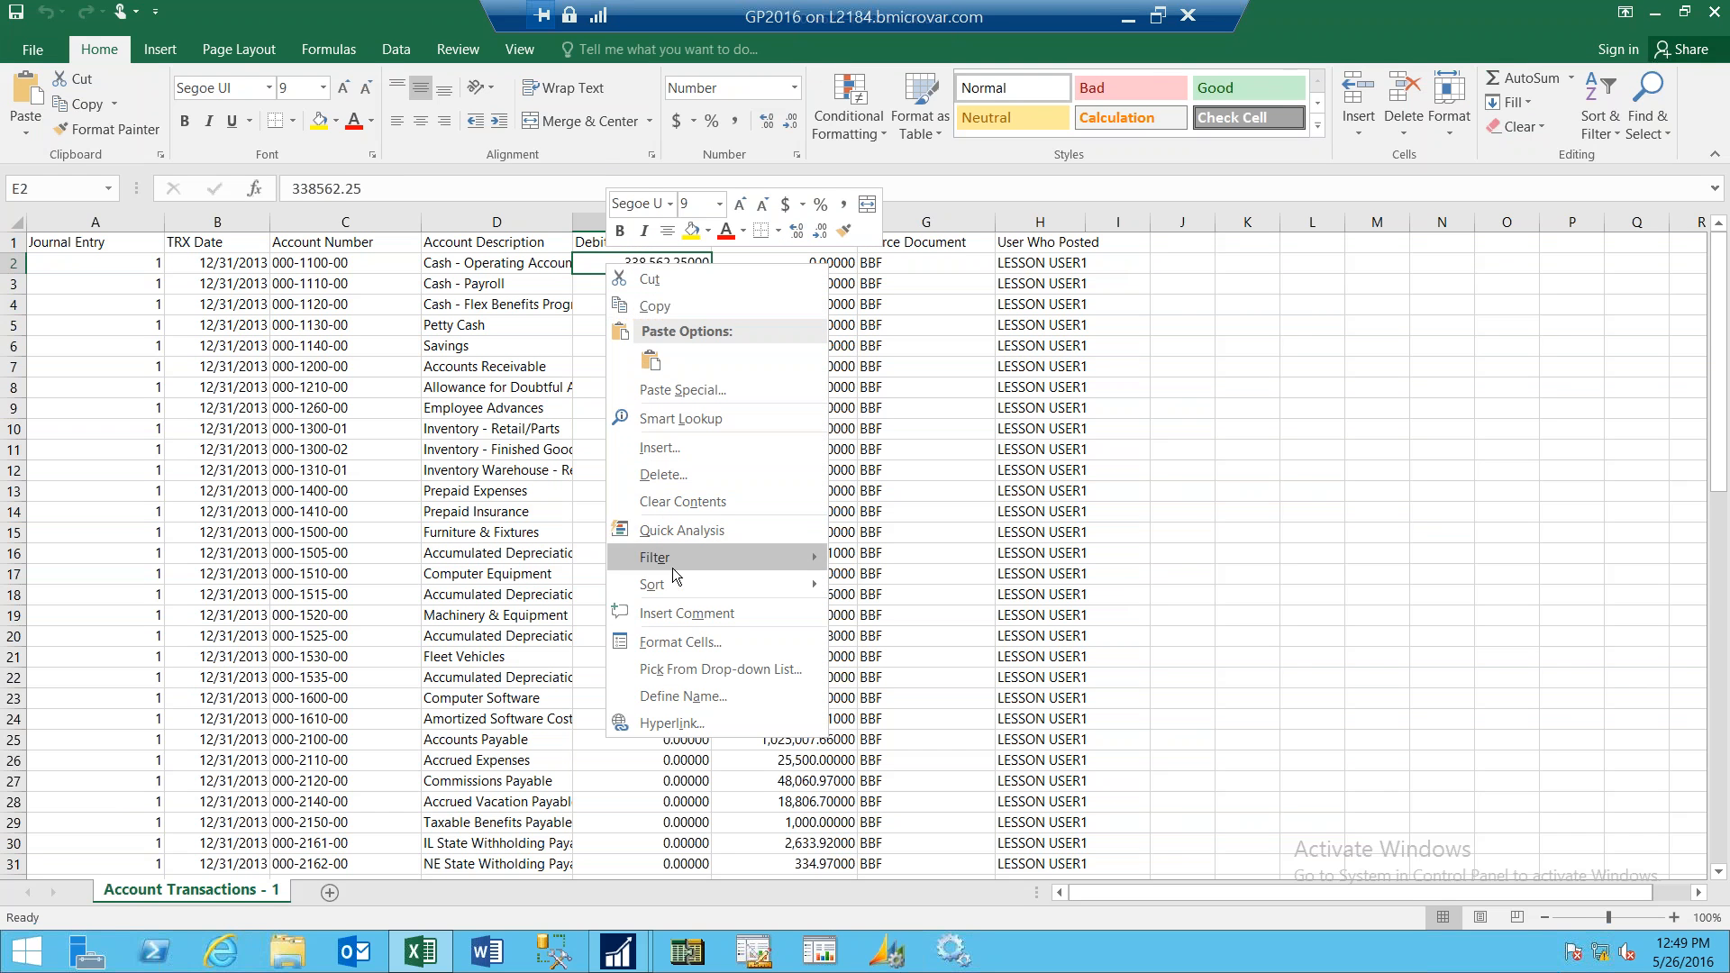
left_click(680, 642)
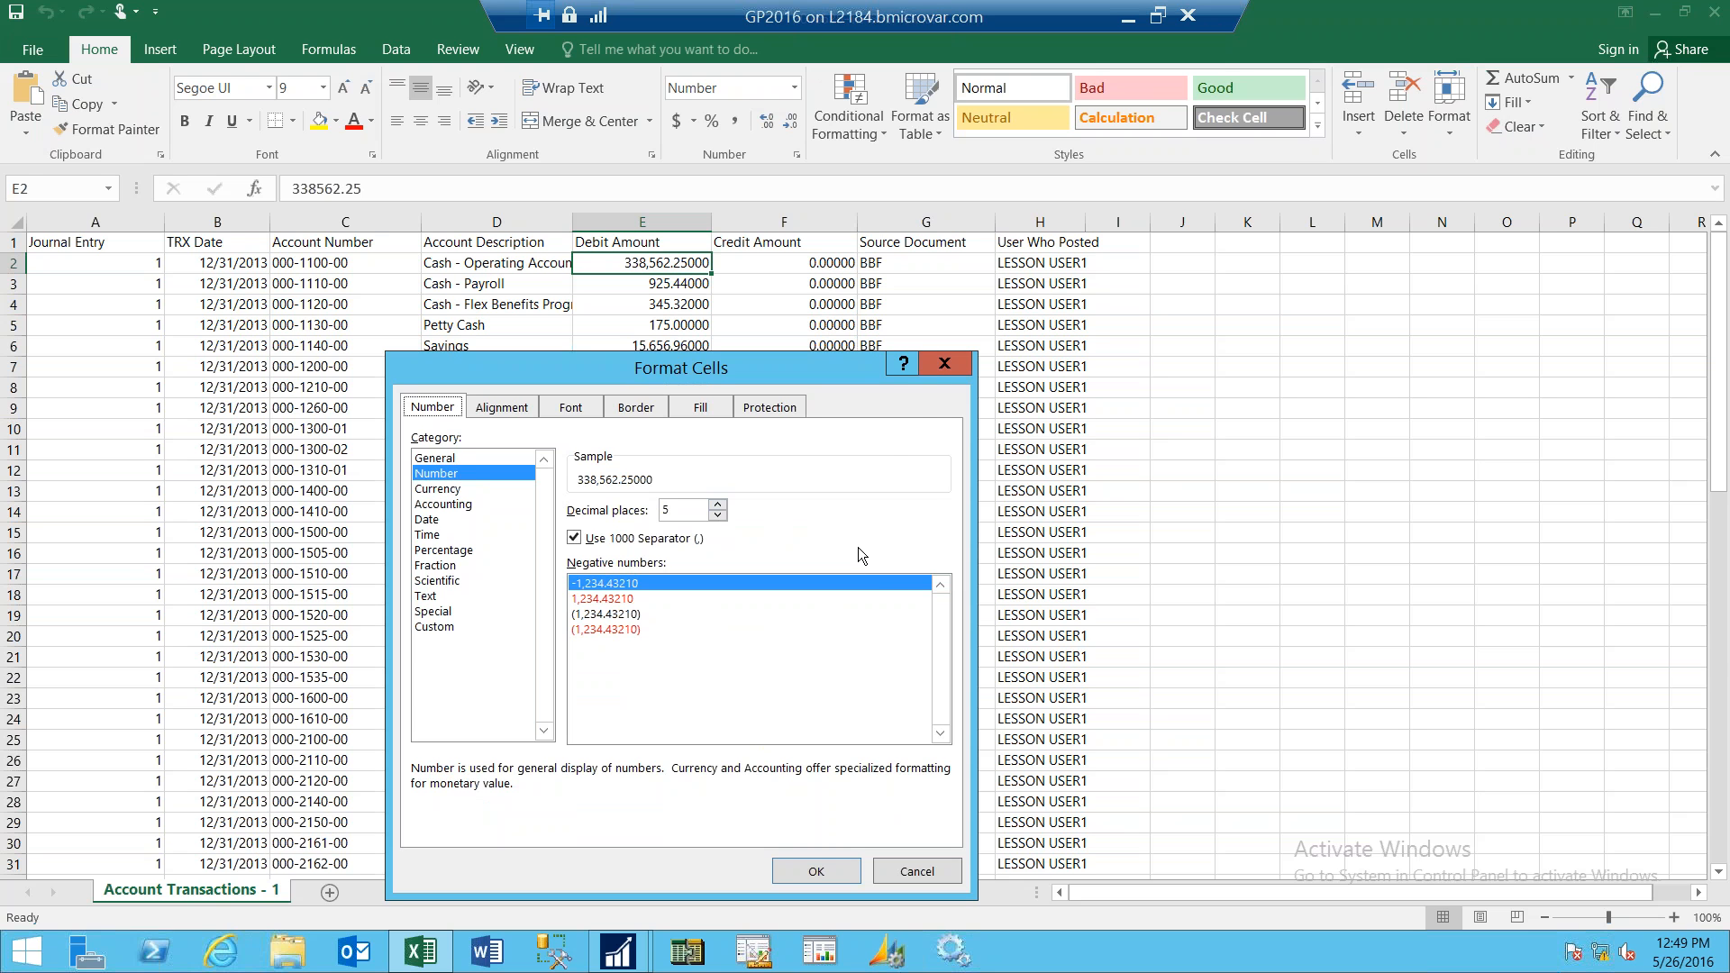
left_click(944, 363)
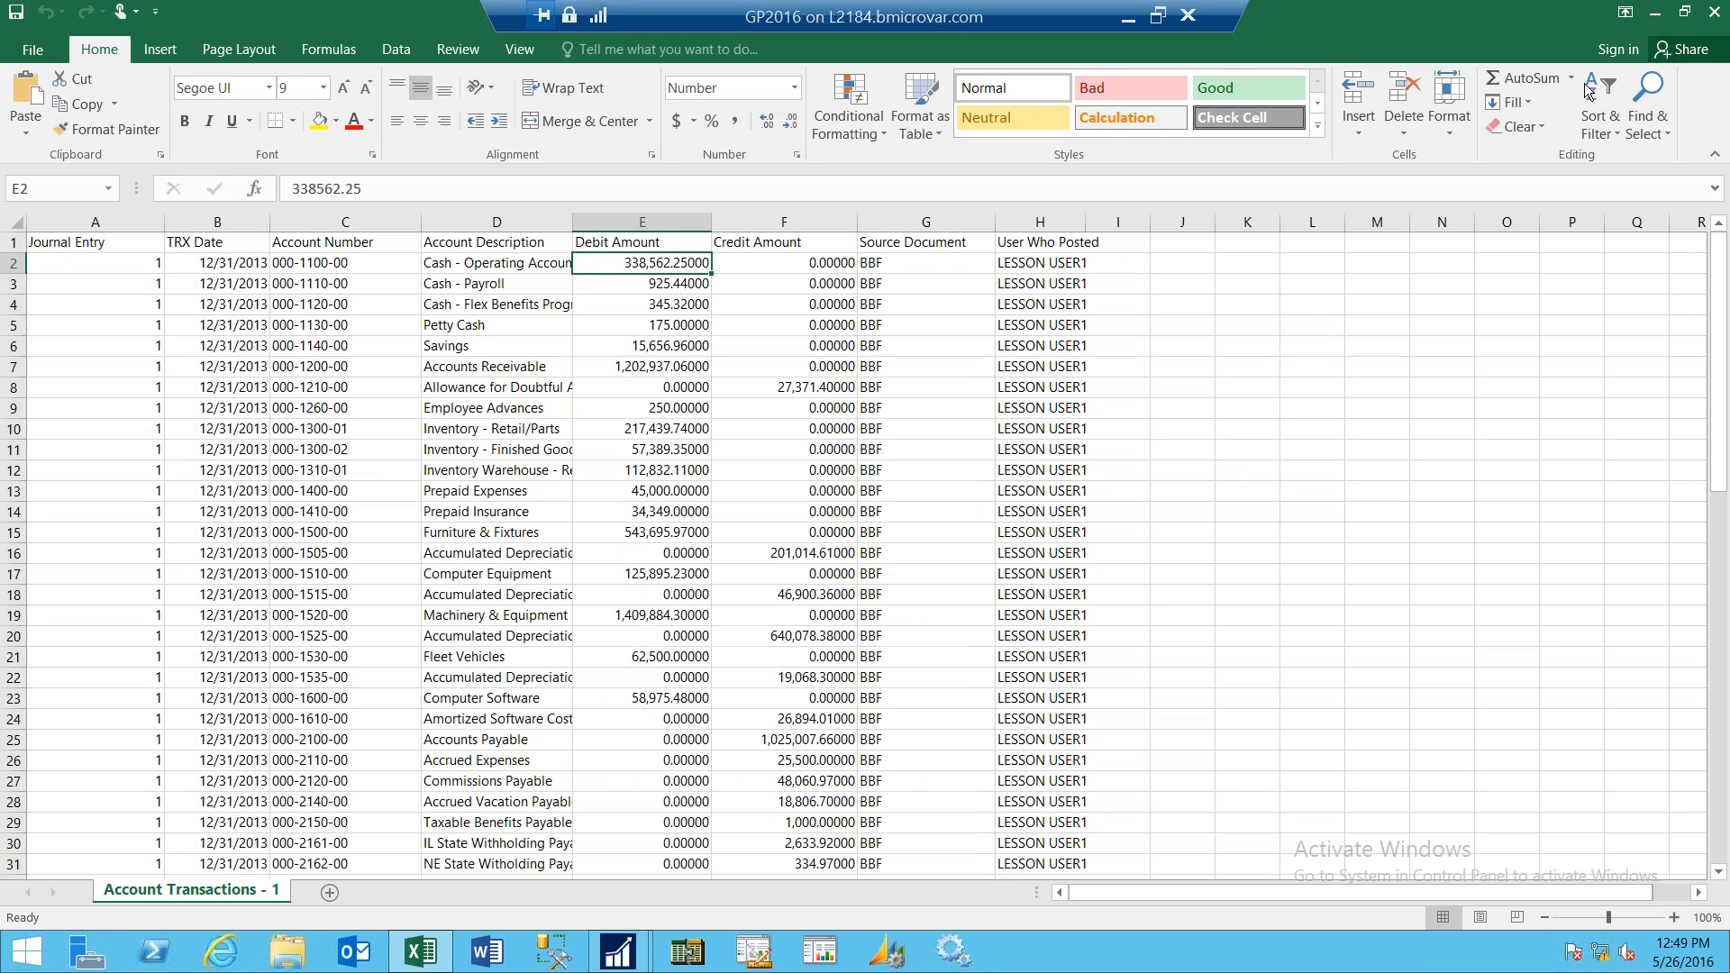
- Close the exported Excel workbook without saving it
left_click(1717, 13)
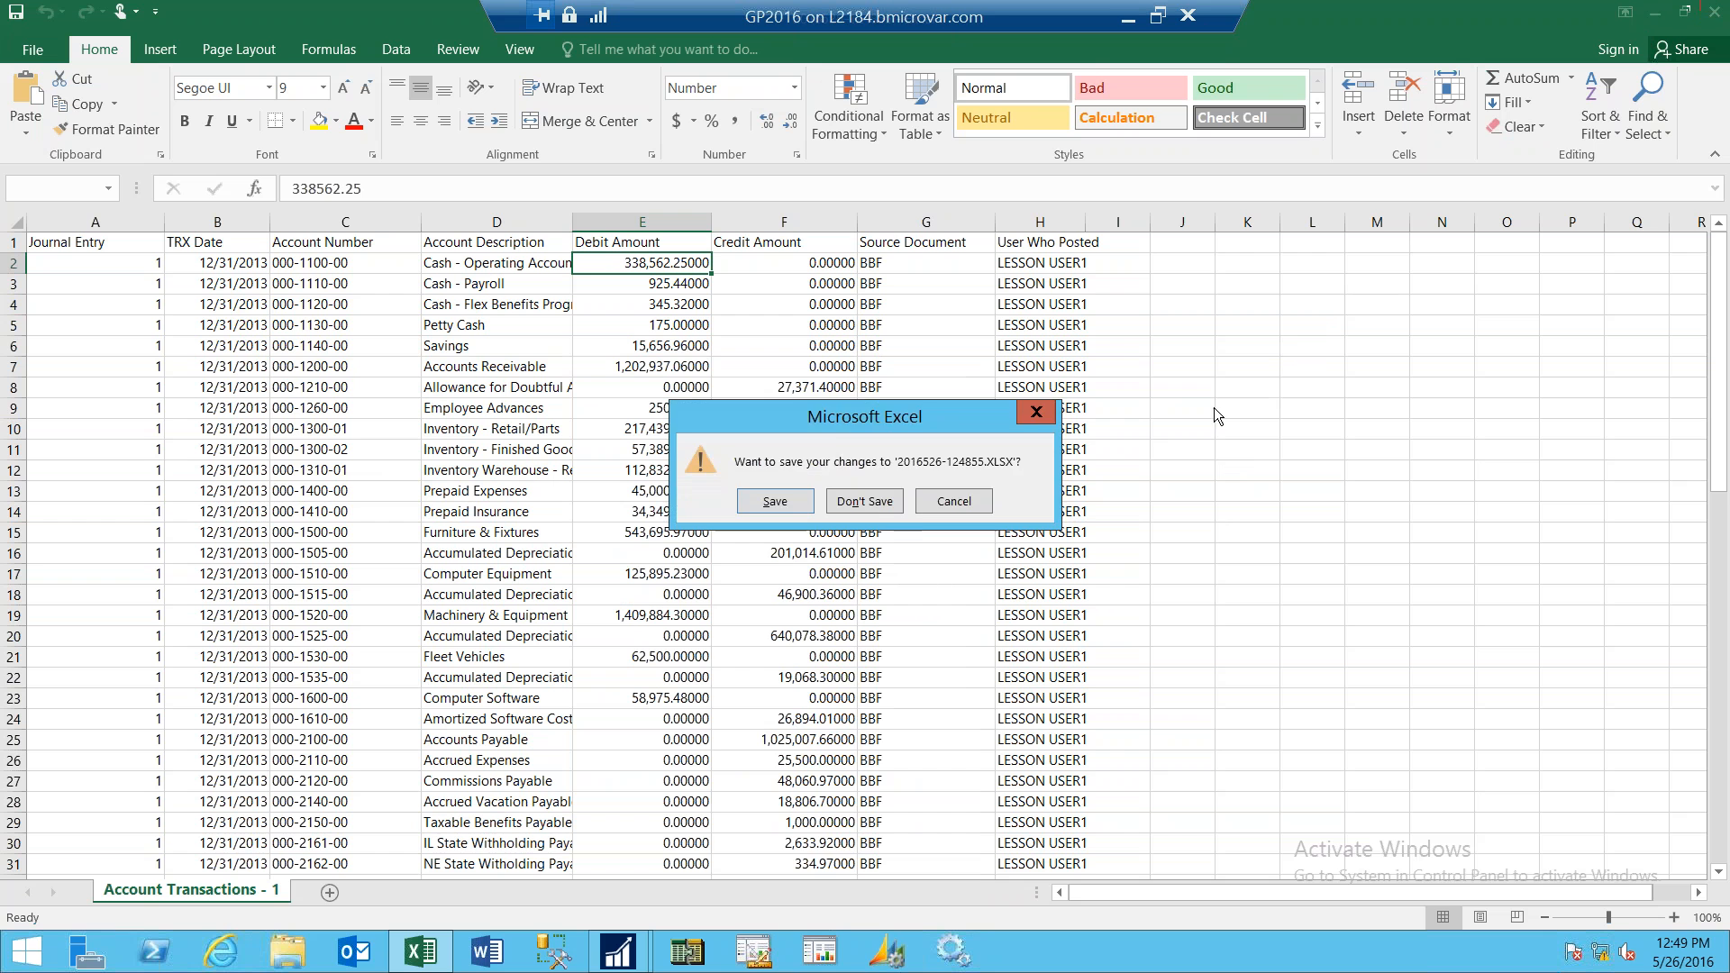
left_click(915, 501)
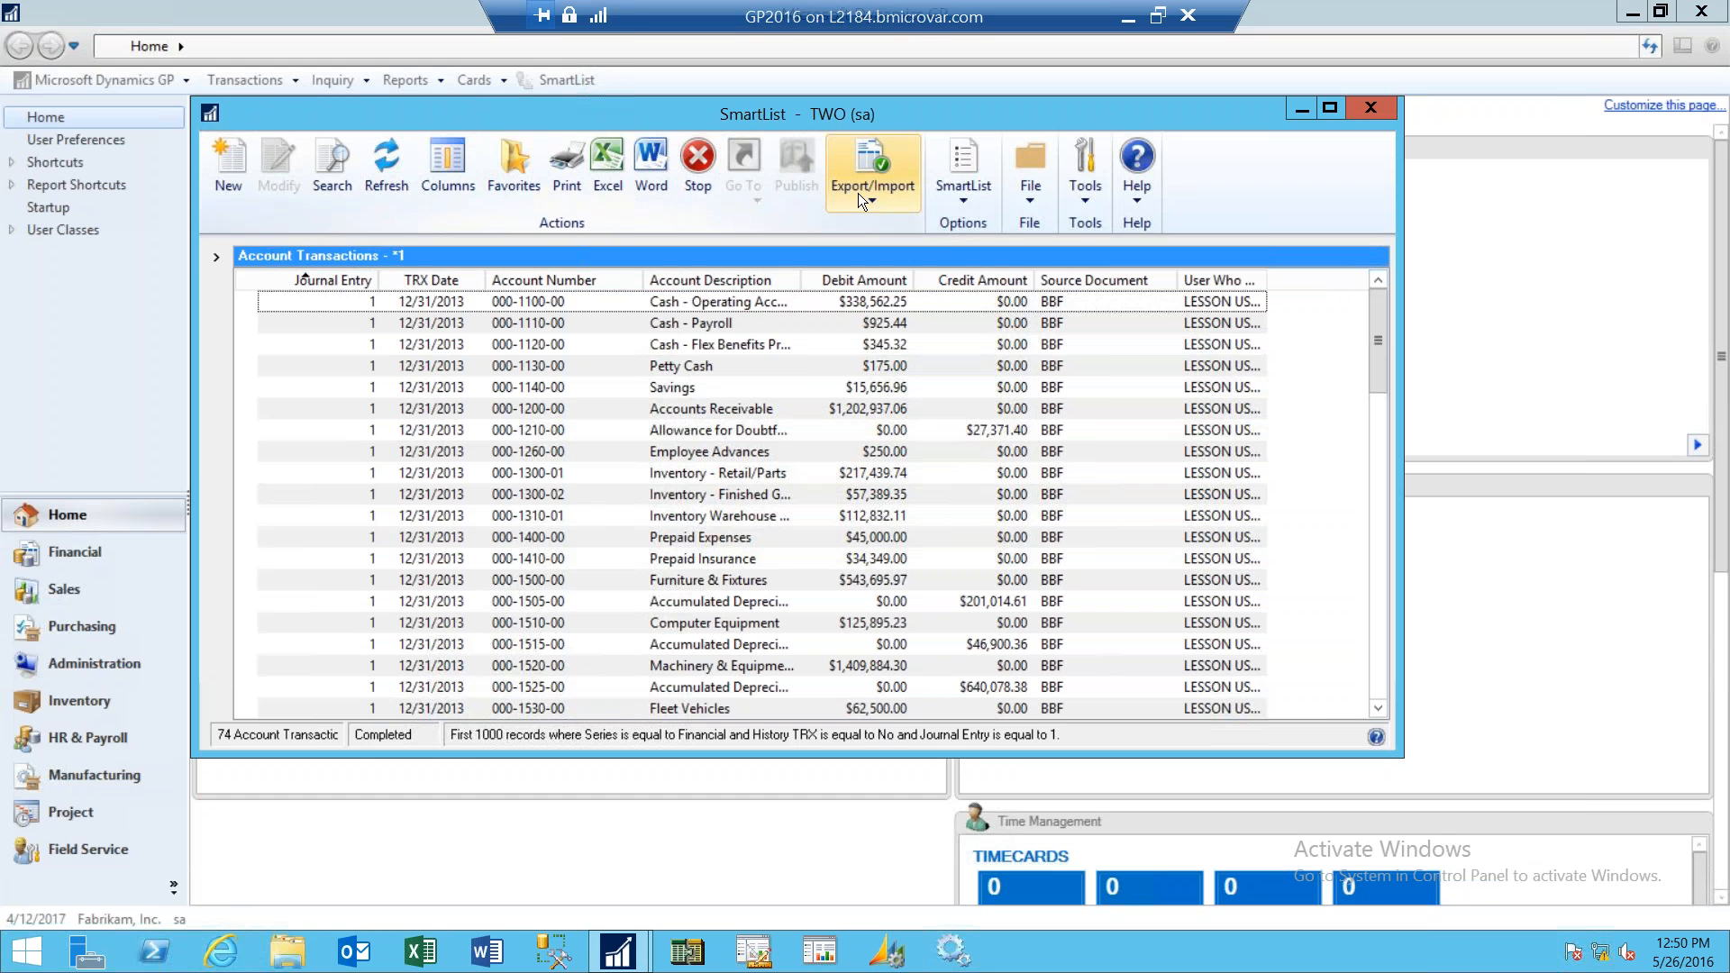
- Review the Export/Import options in SmartList, then close the SmartList window
left_click(858, 193)
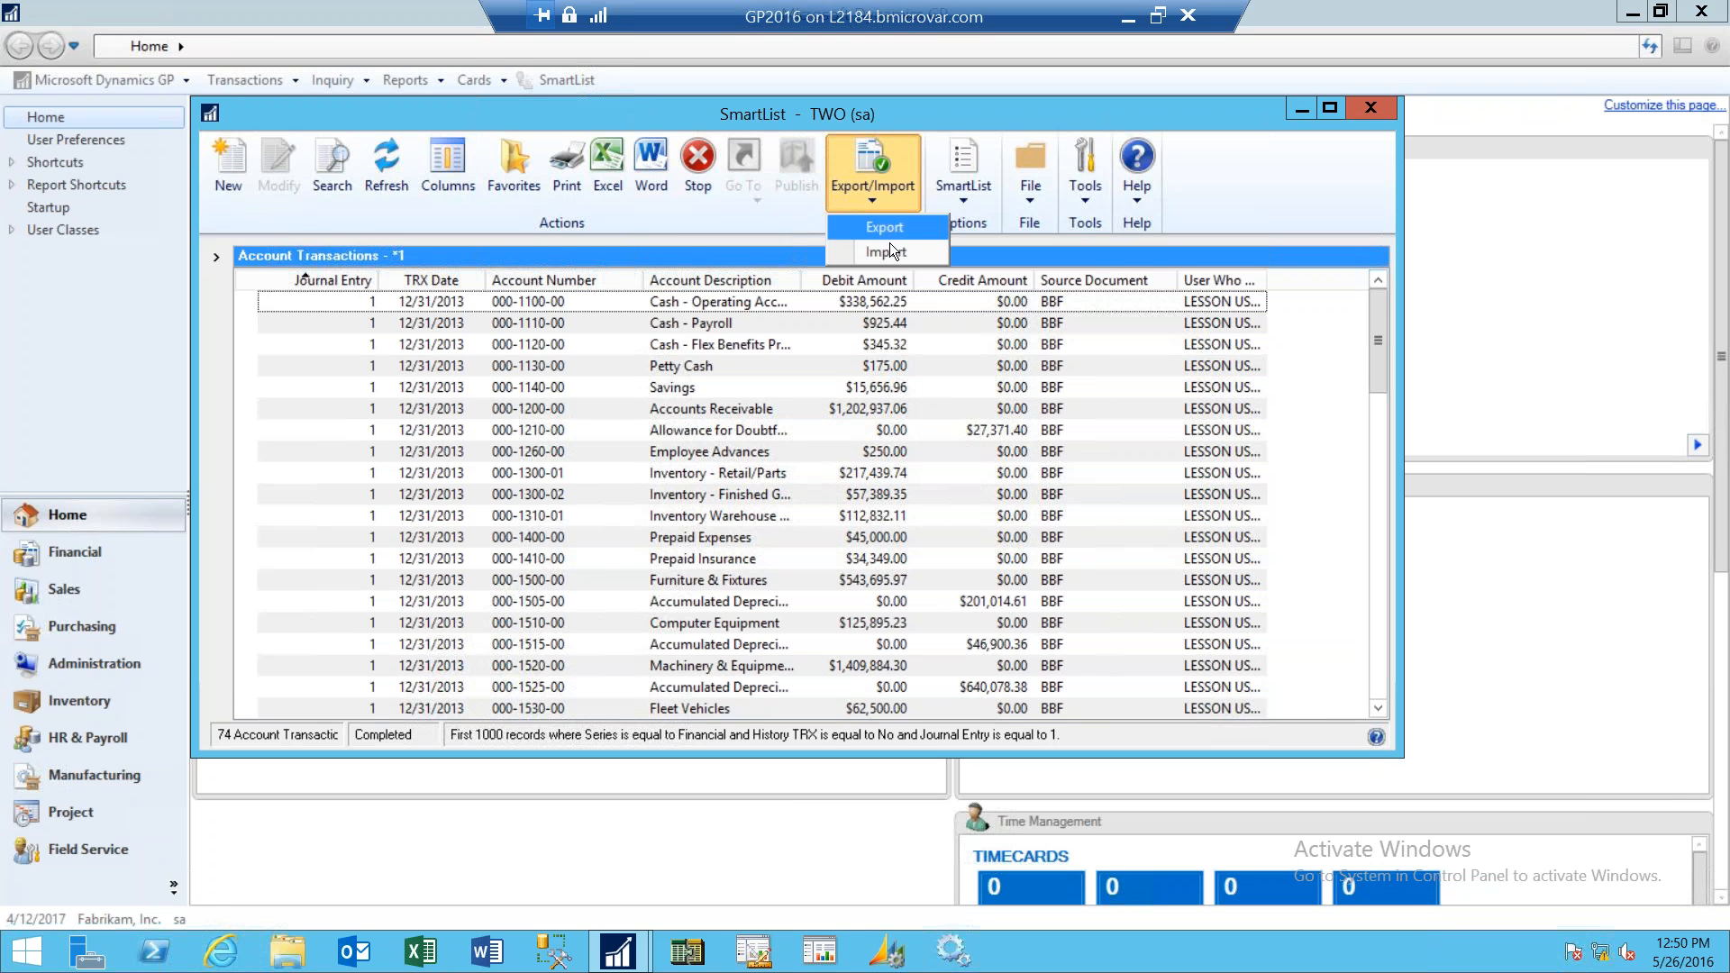
left_click(1267, 180)
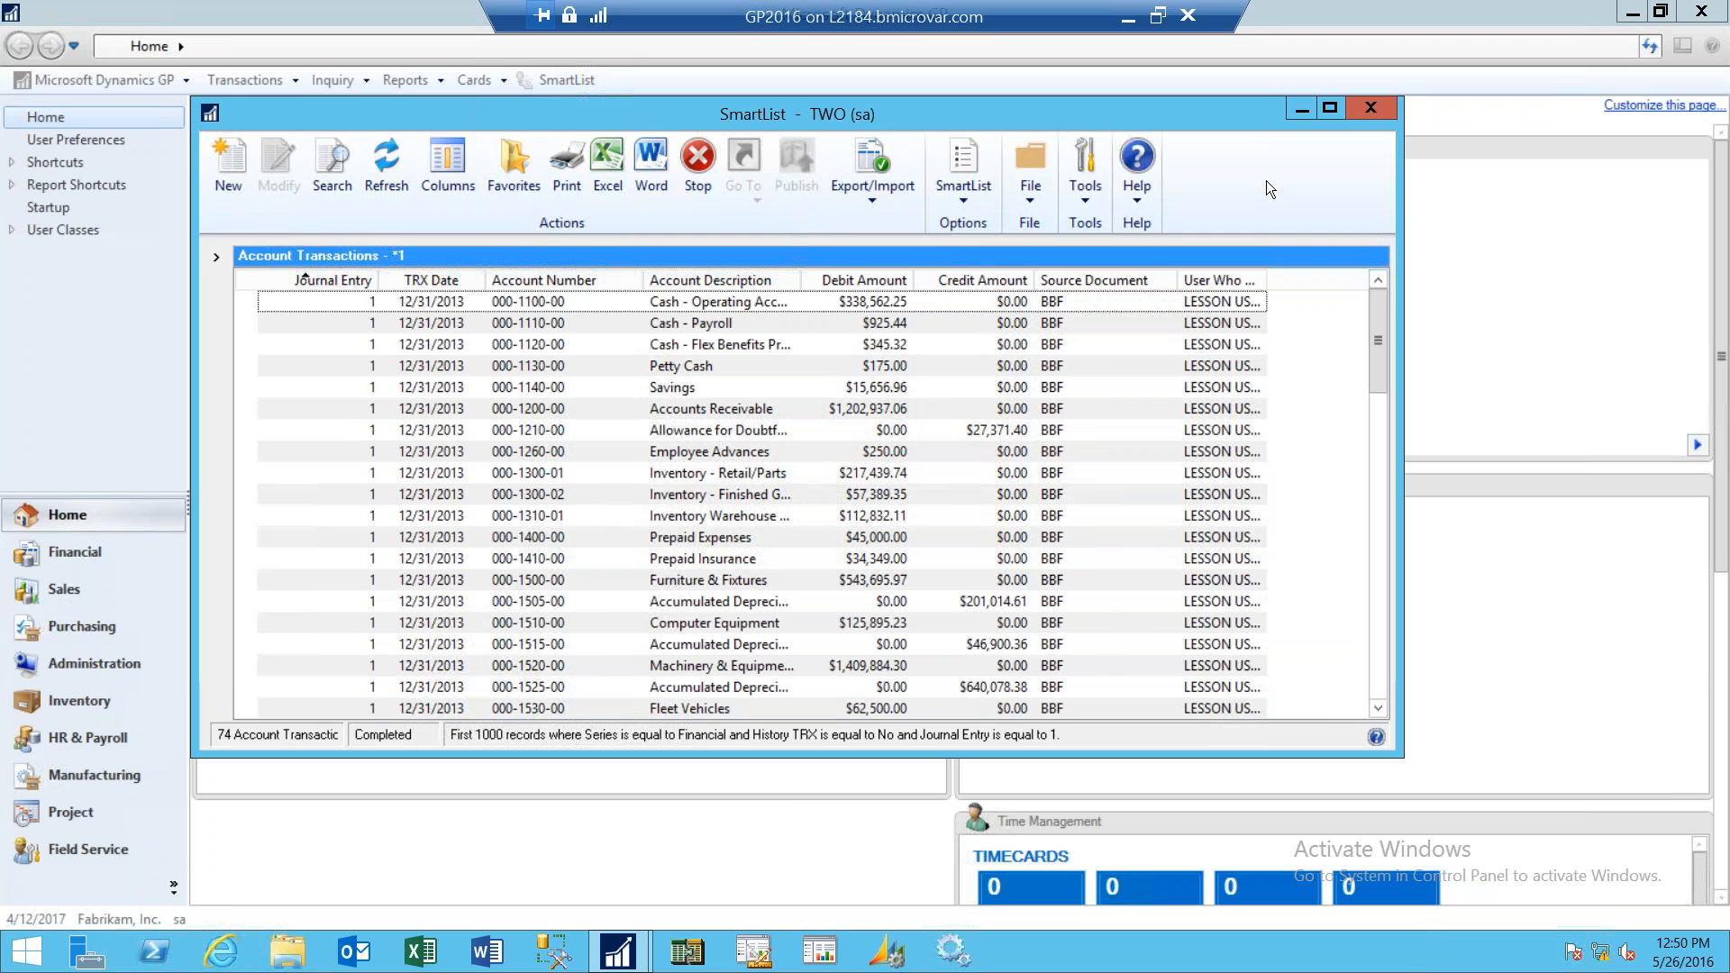
left_click(1367, 108)
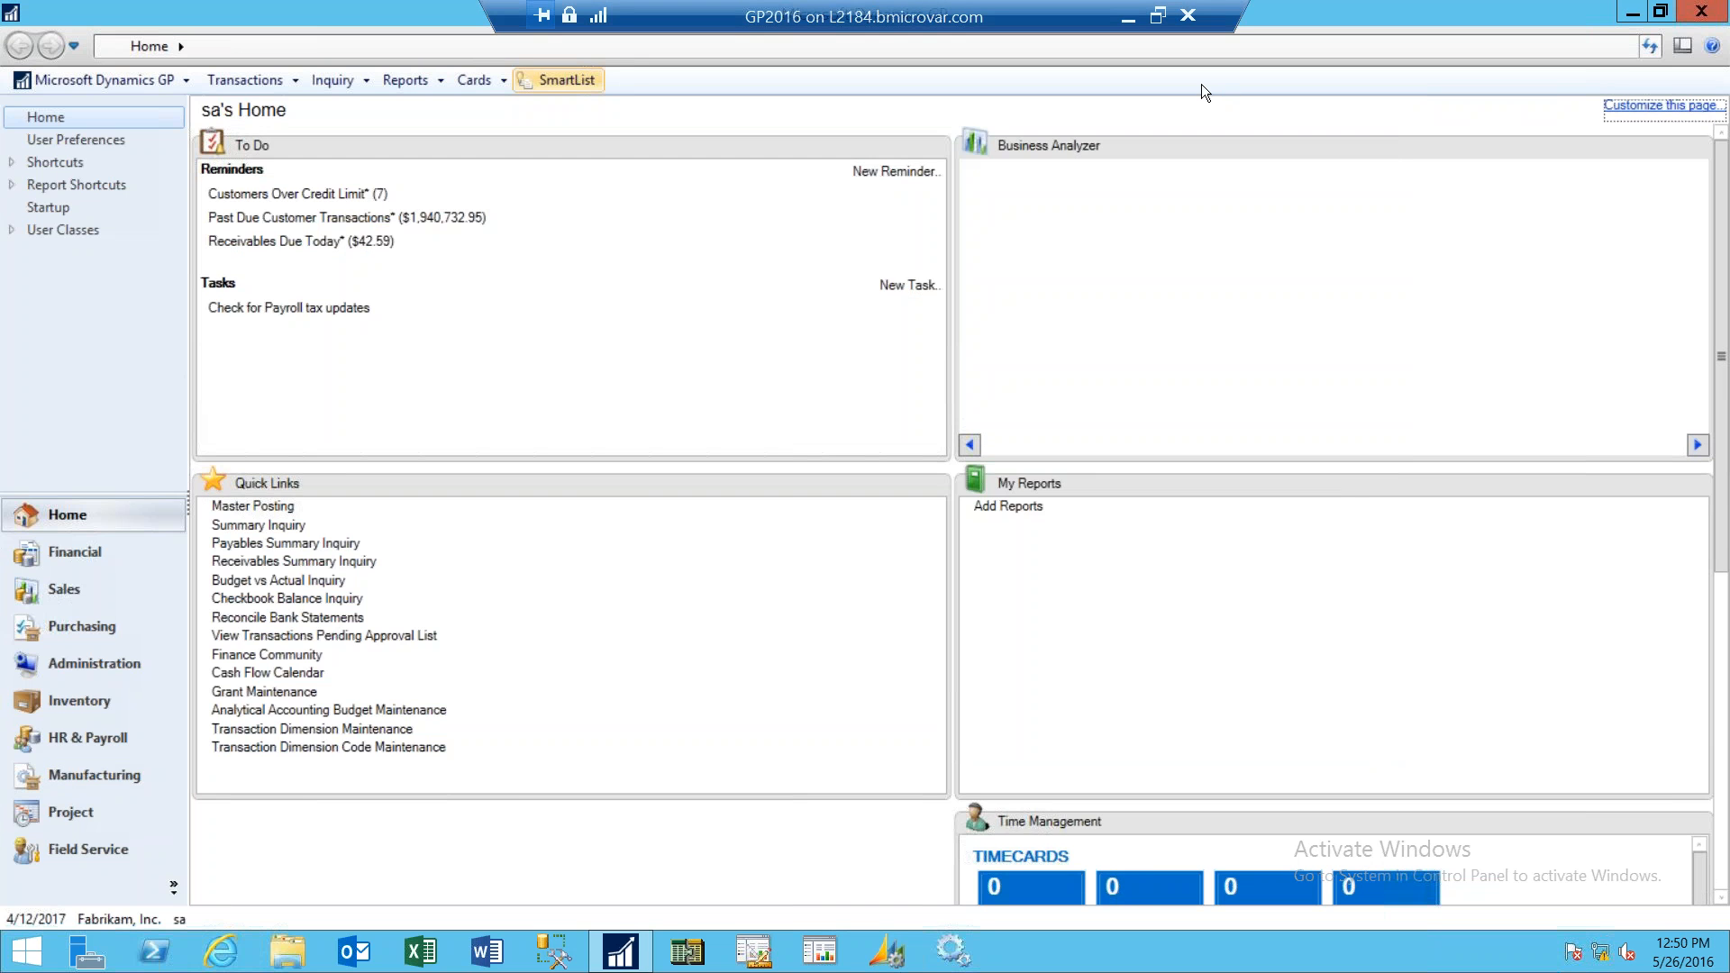
- Switch to the PowerPoint deck, start the slide show at the Distribution slide, and advance one slide
left_click(1129, 19)
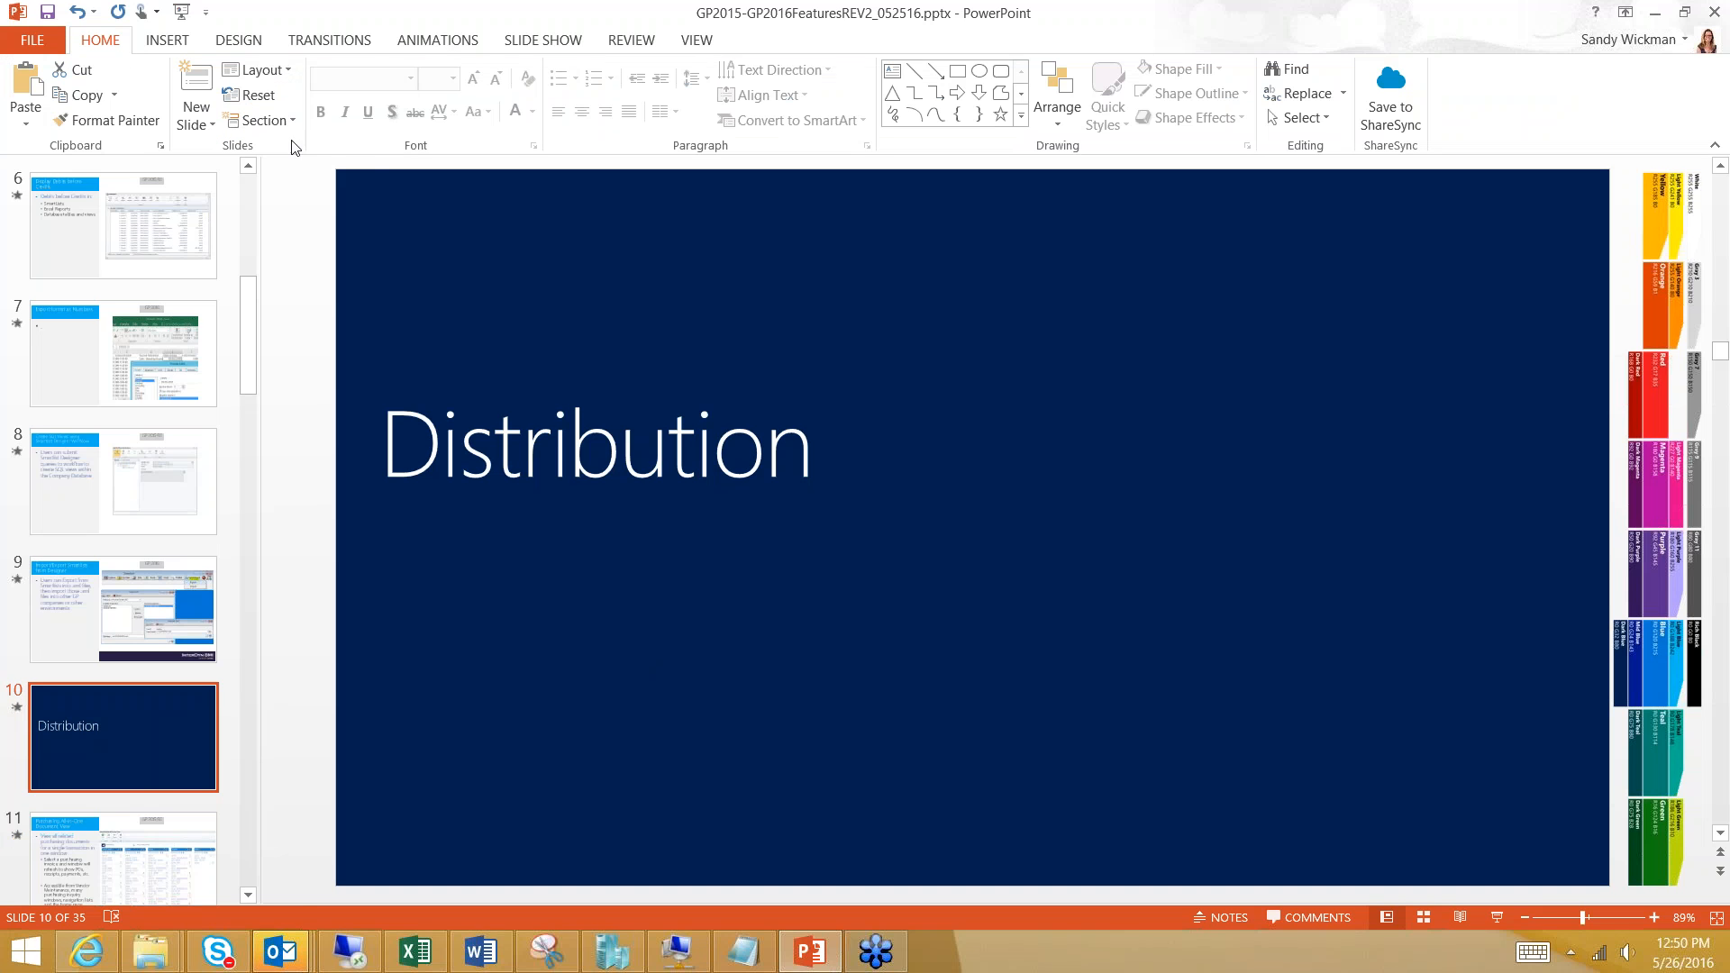
left_click(183, 13)
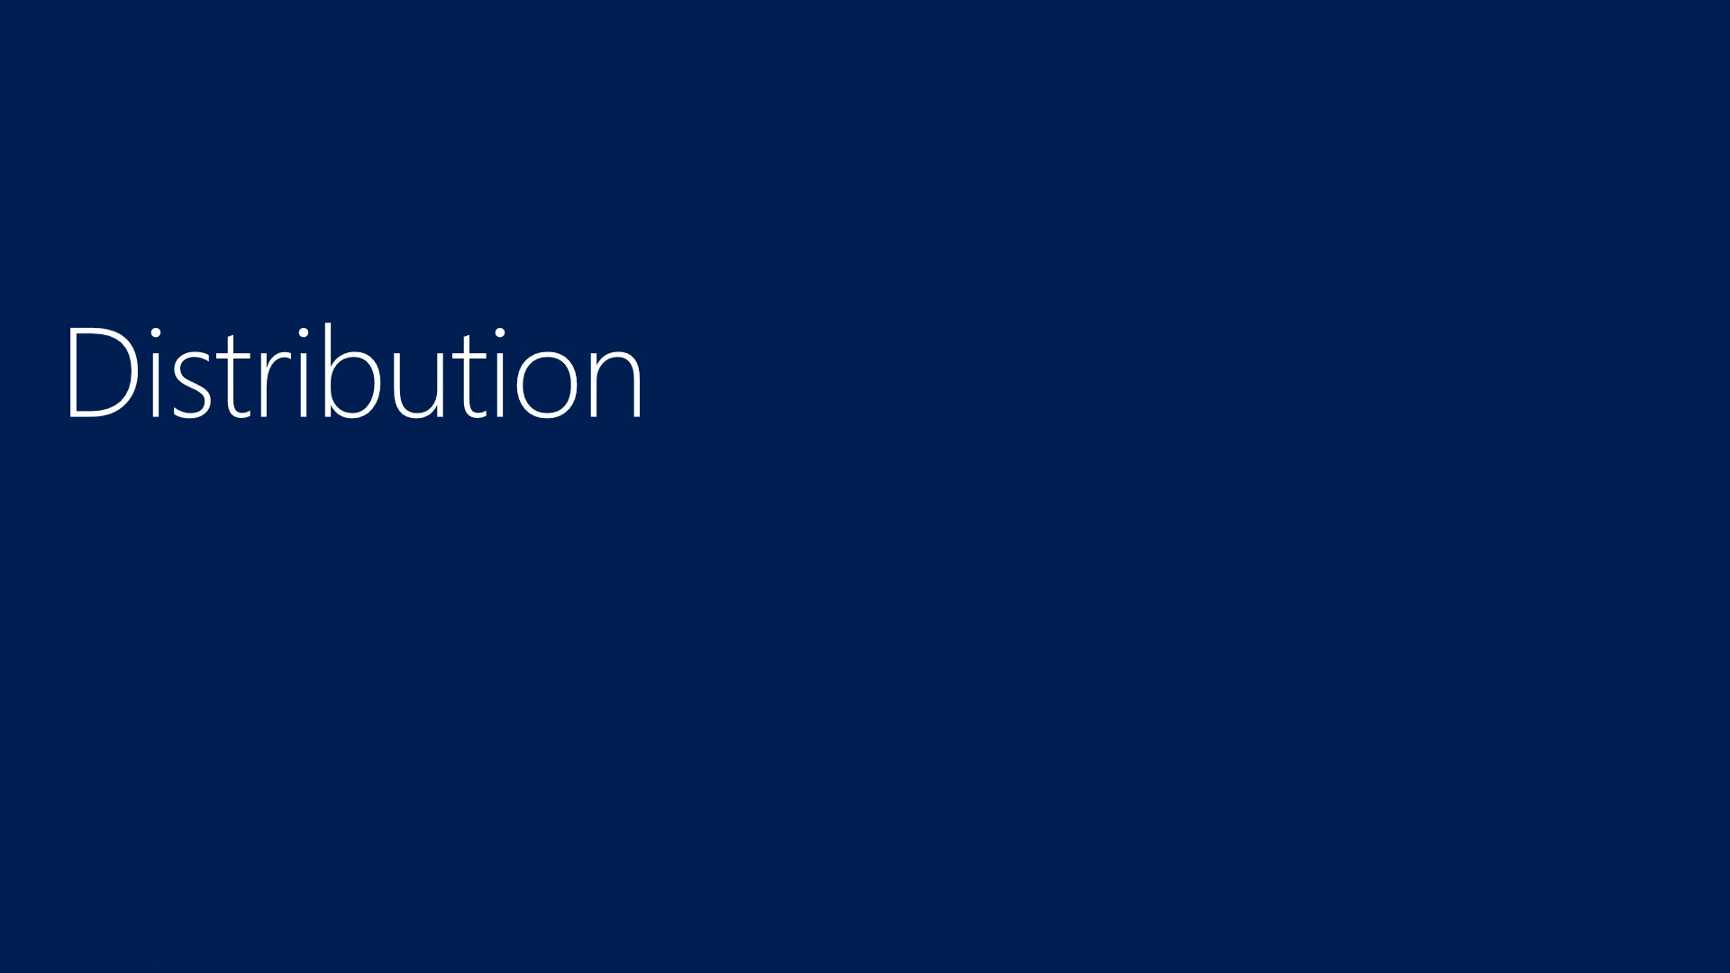
key("Right")
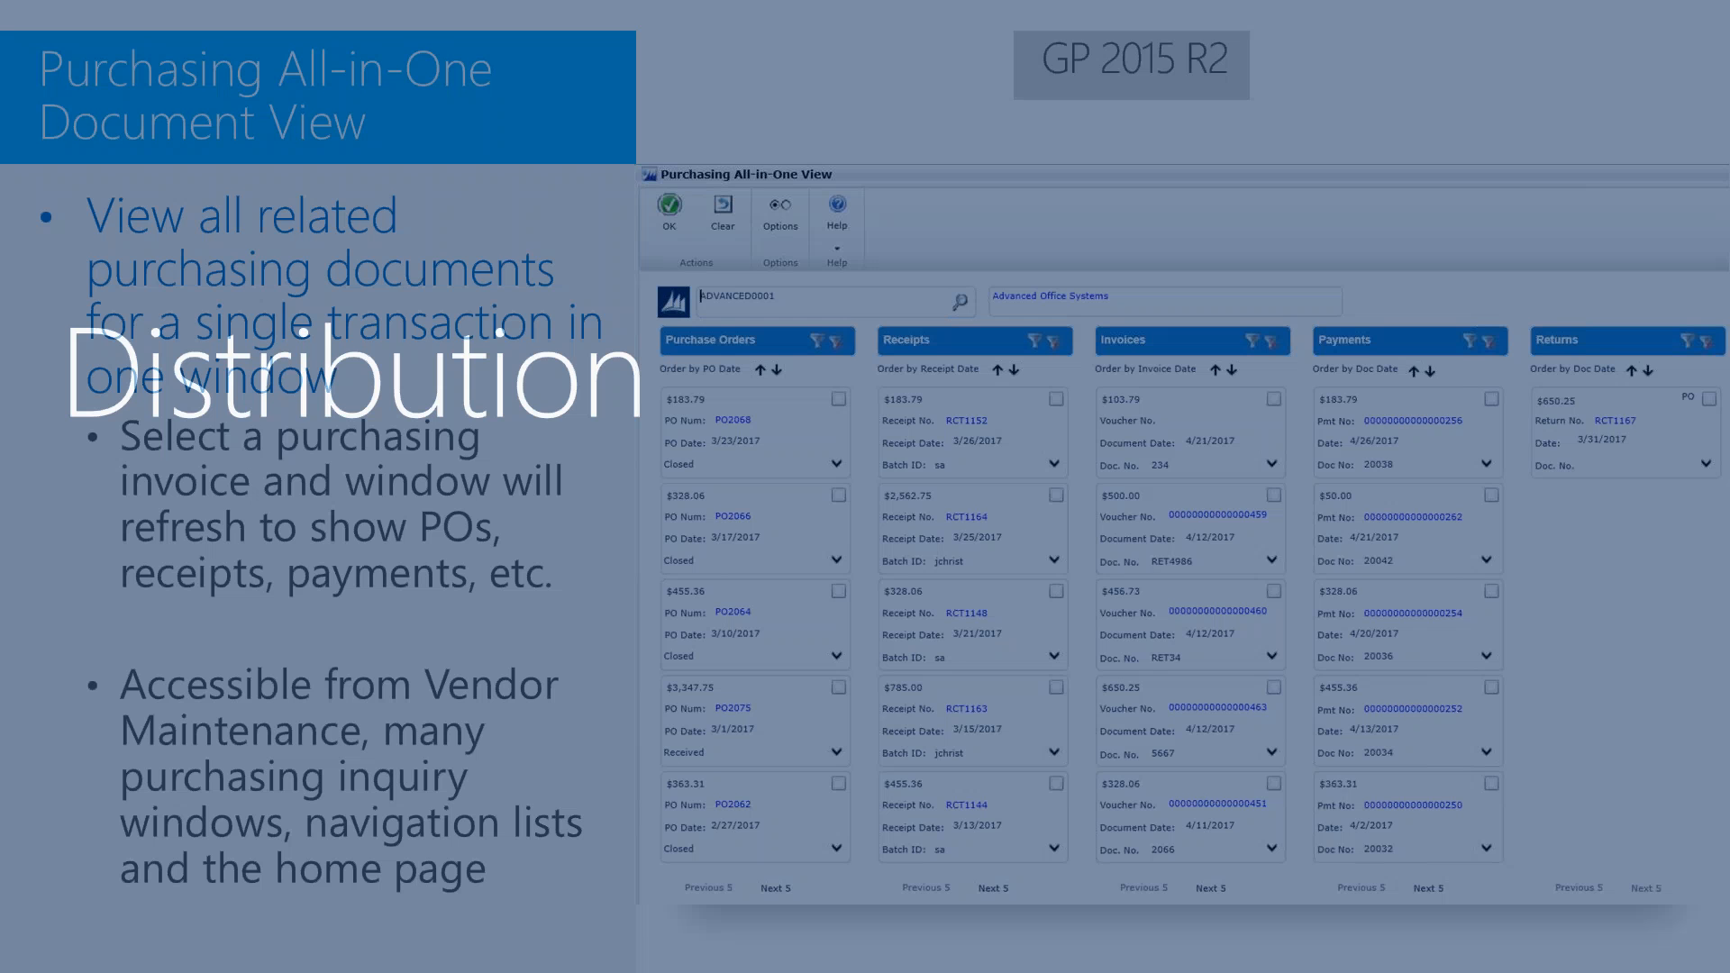
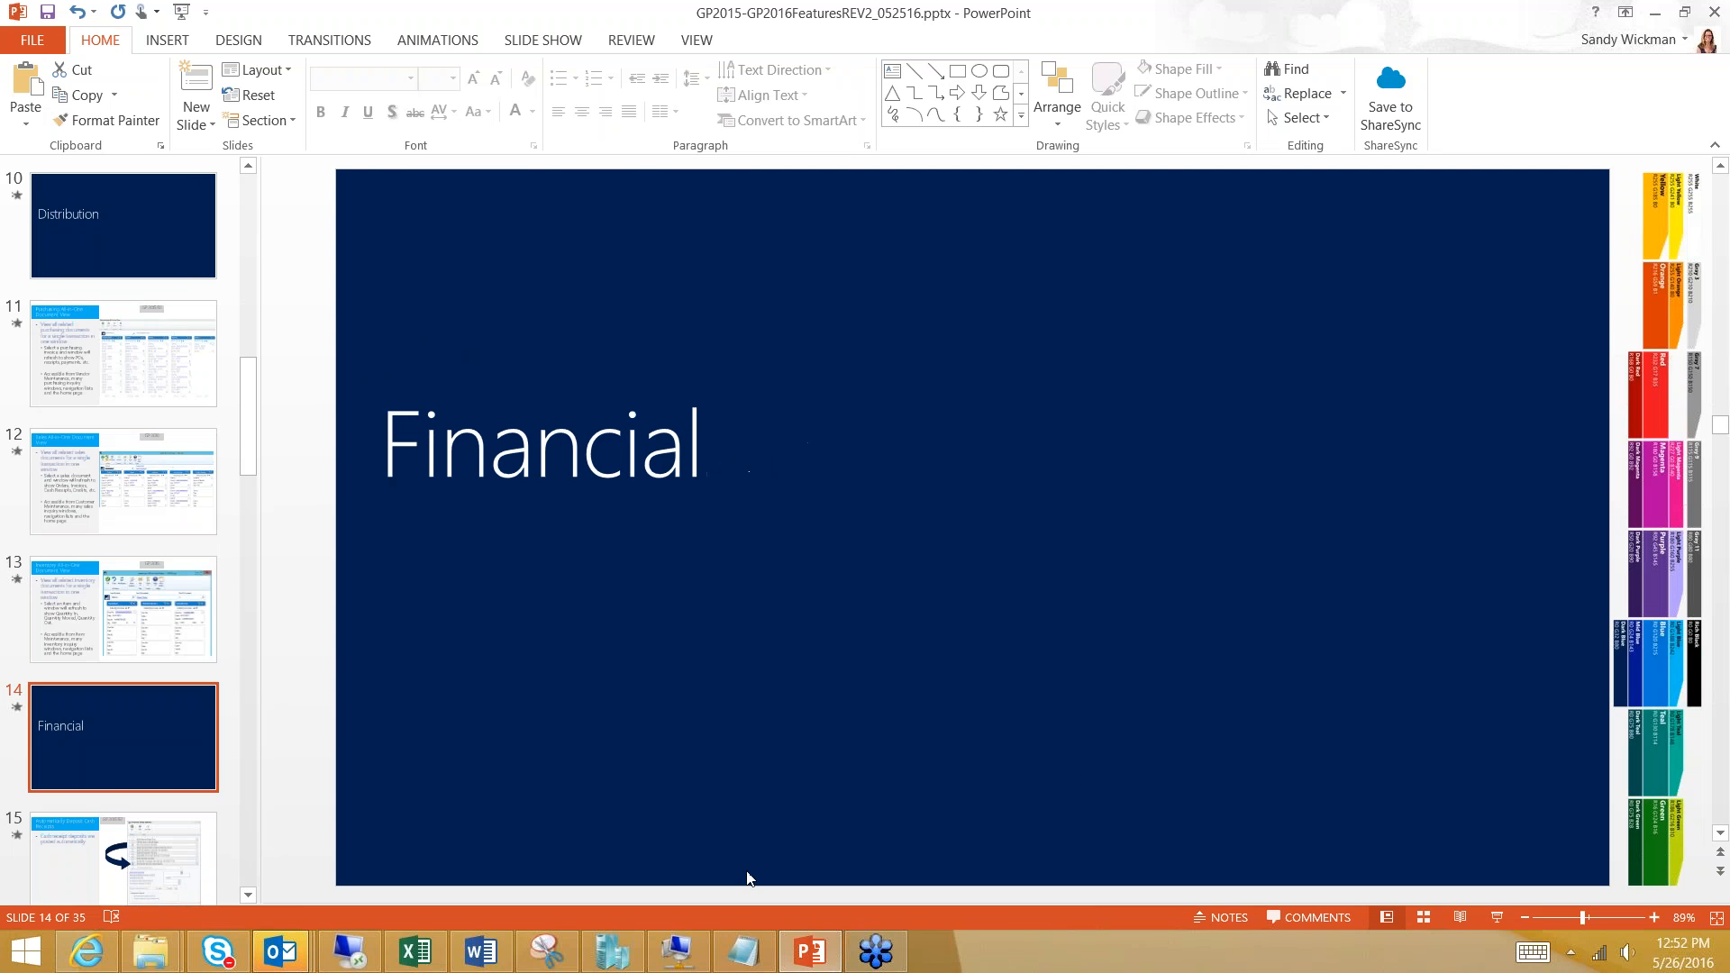
- Switch to Dynamics GP, open Vendor Maintenance from Purchasing, display the first vendor record, and close the window
left_click(674, 939)
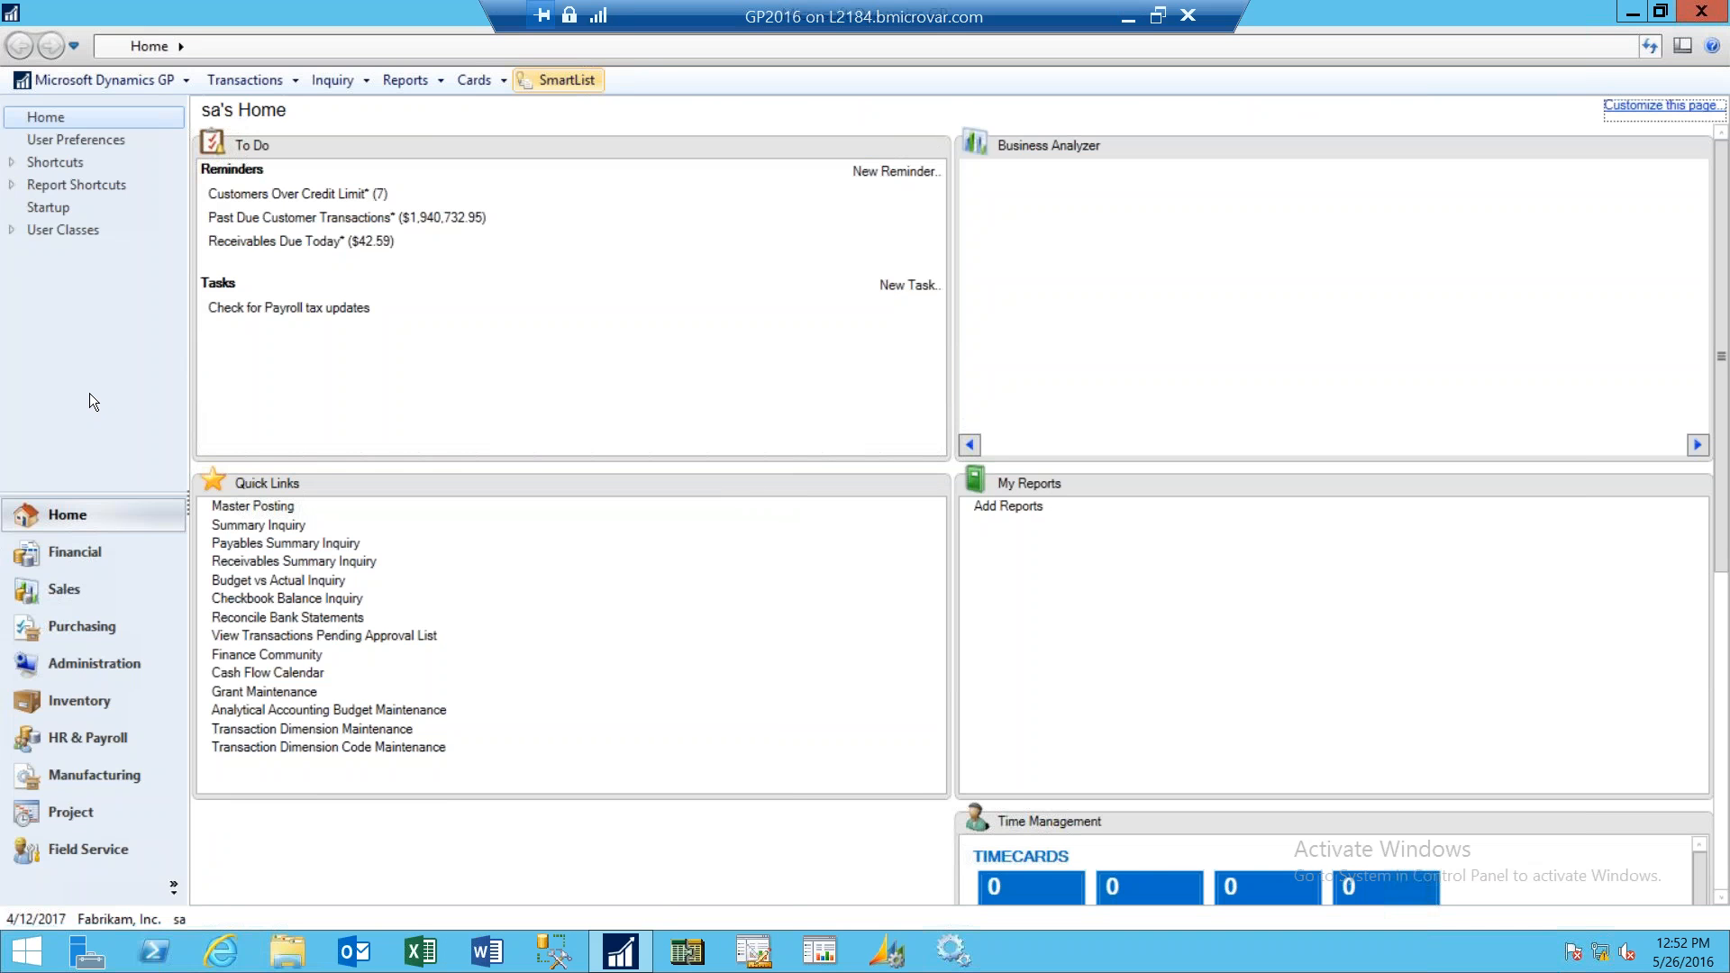
left_click(90, 629)
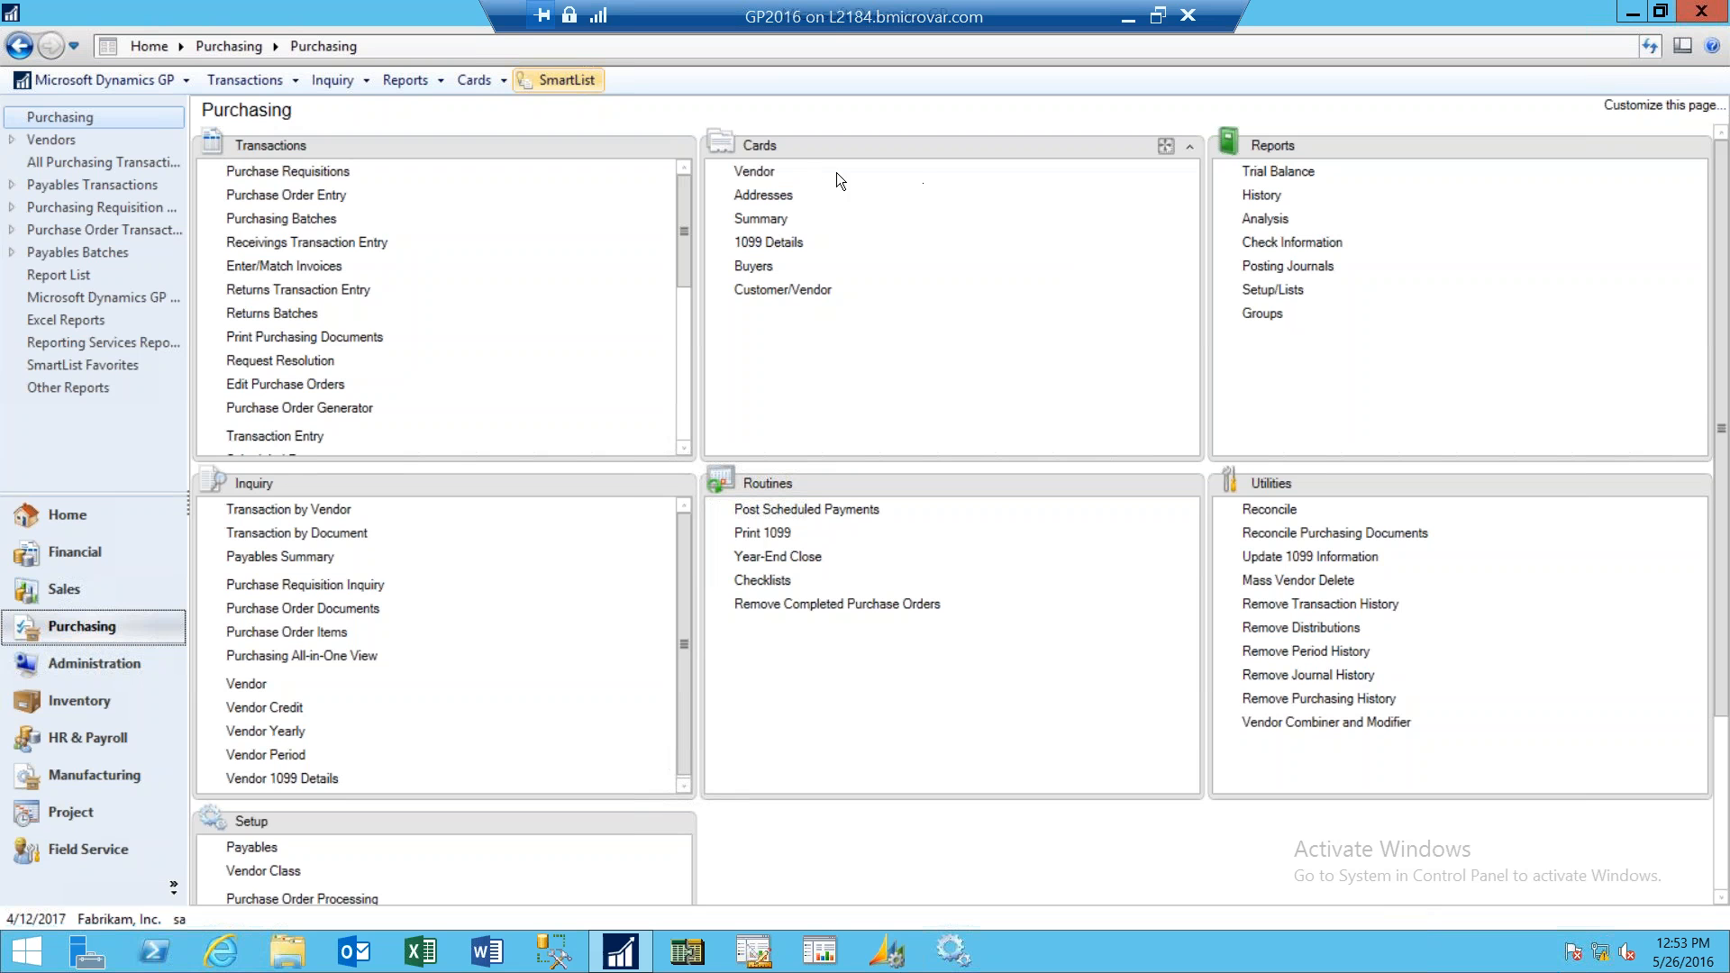
left_click(756, 175)
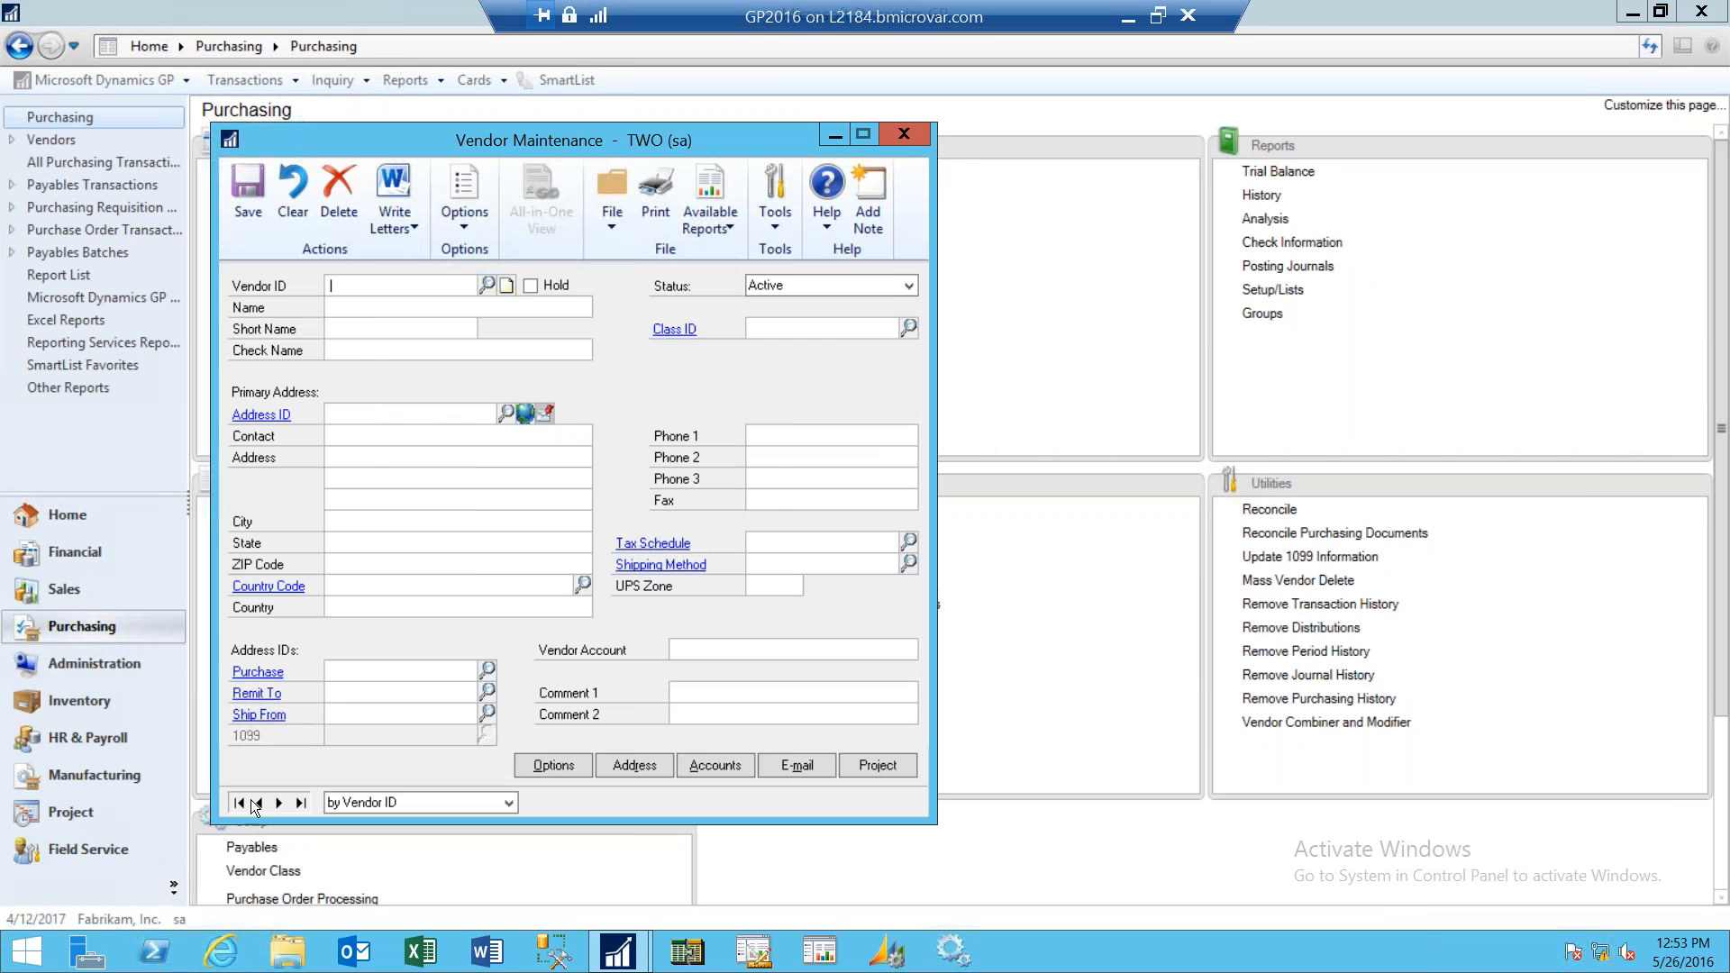
left_click(239, 803)
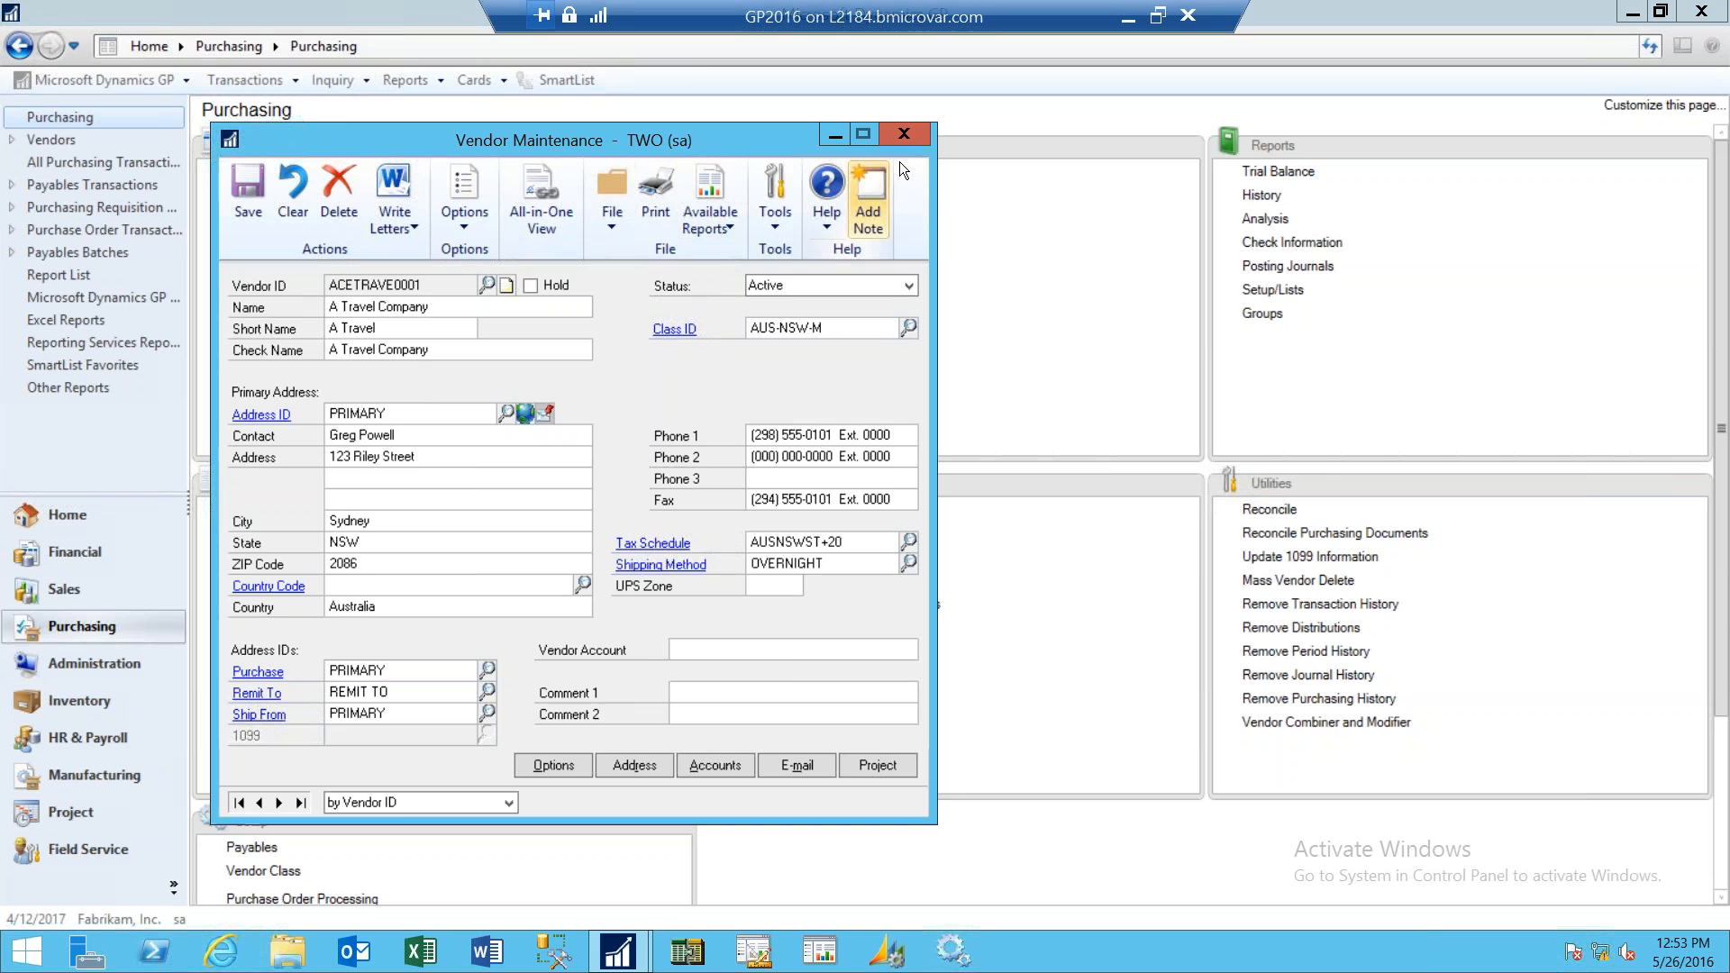
left_click(904, 134)
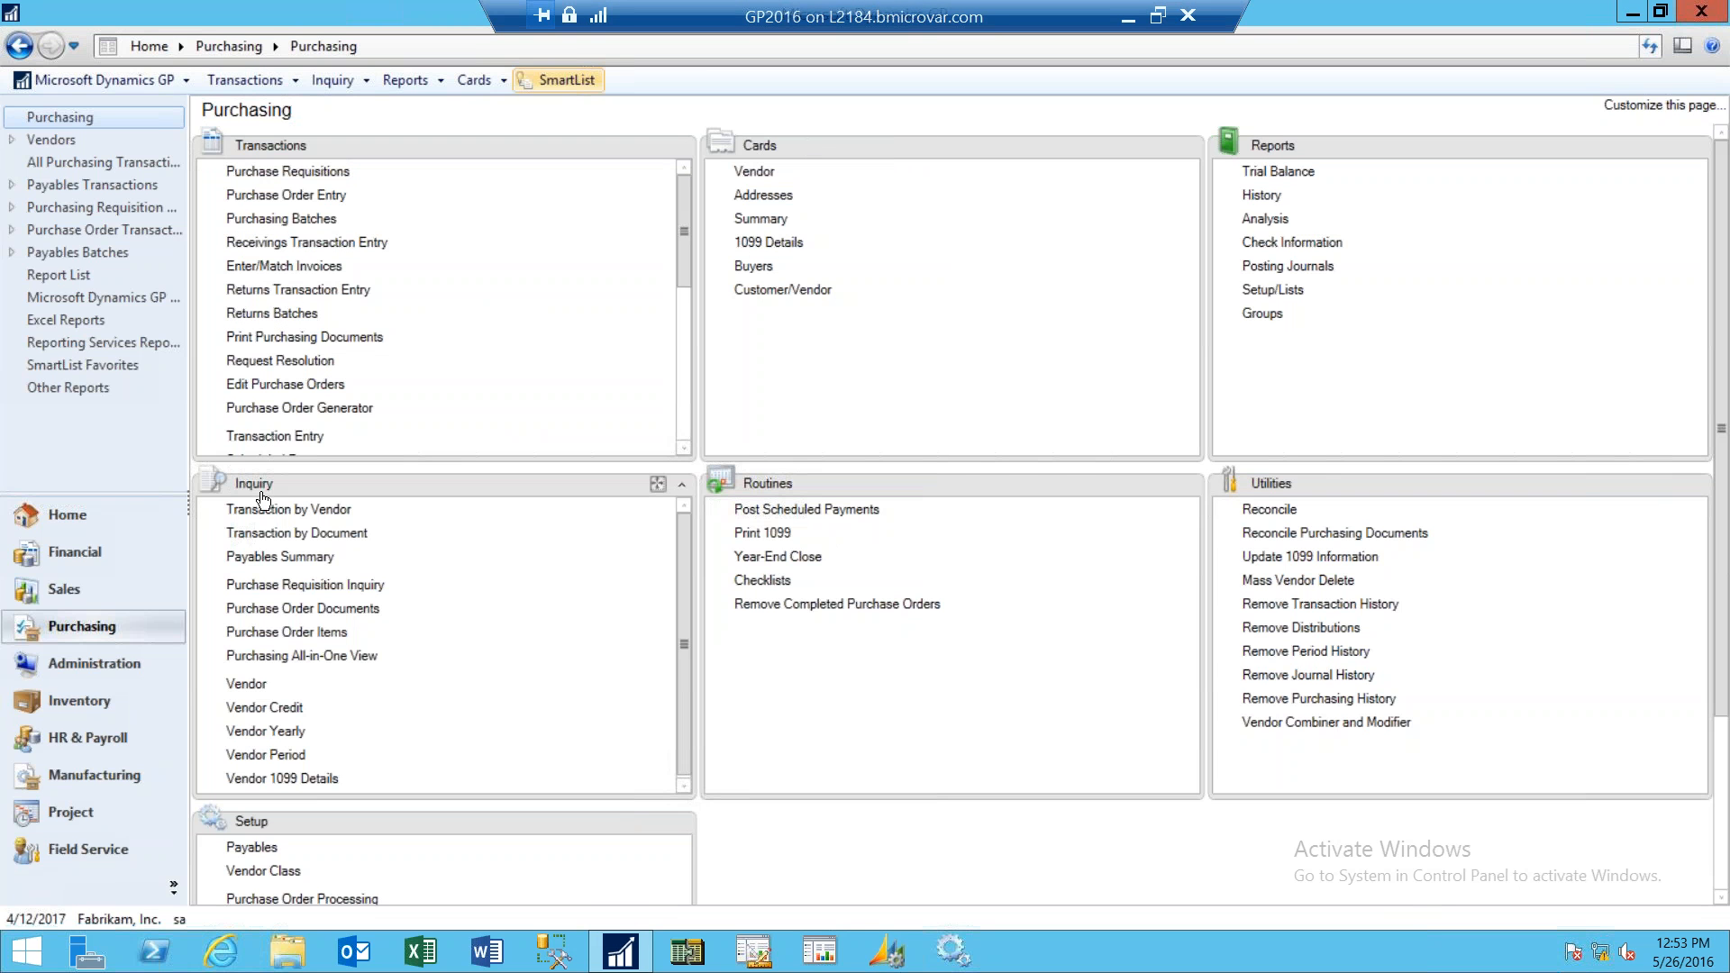
- Open the Purchasing All-in-One View and load vendor ACETRAVE0001 through the vendor lookup
left_click(330, 660)
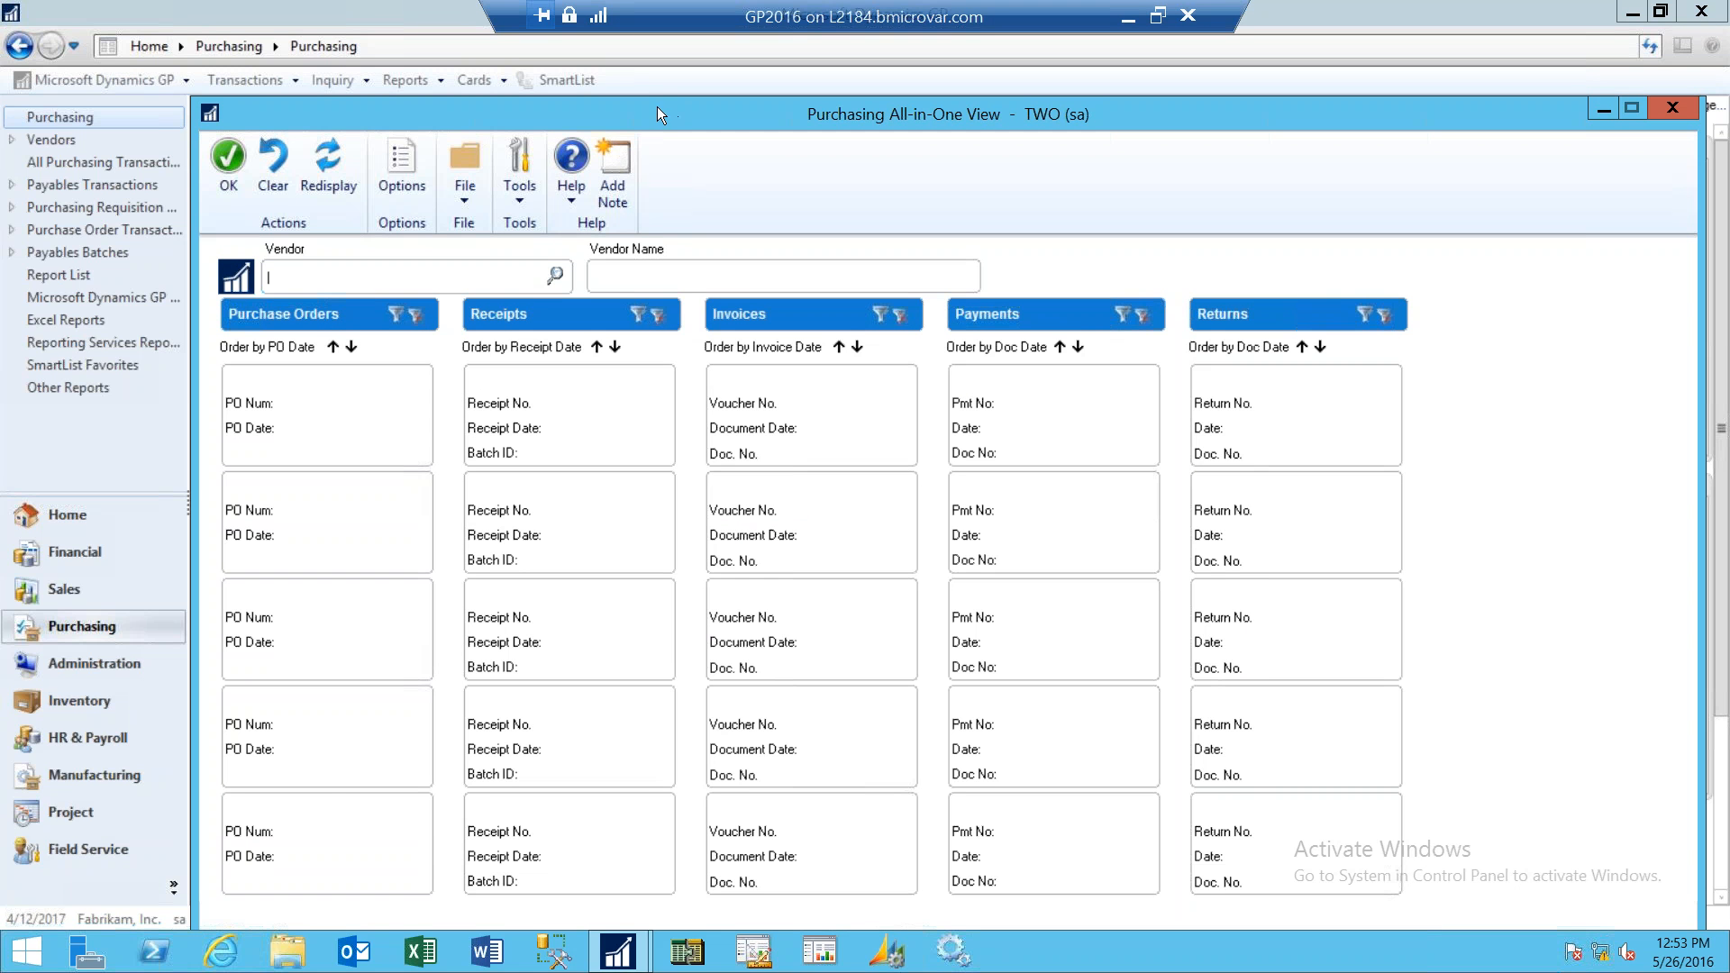
left_click_drag(635, 81, 625, 63)
left_click(517, 233)
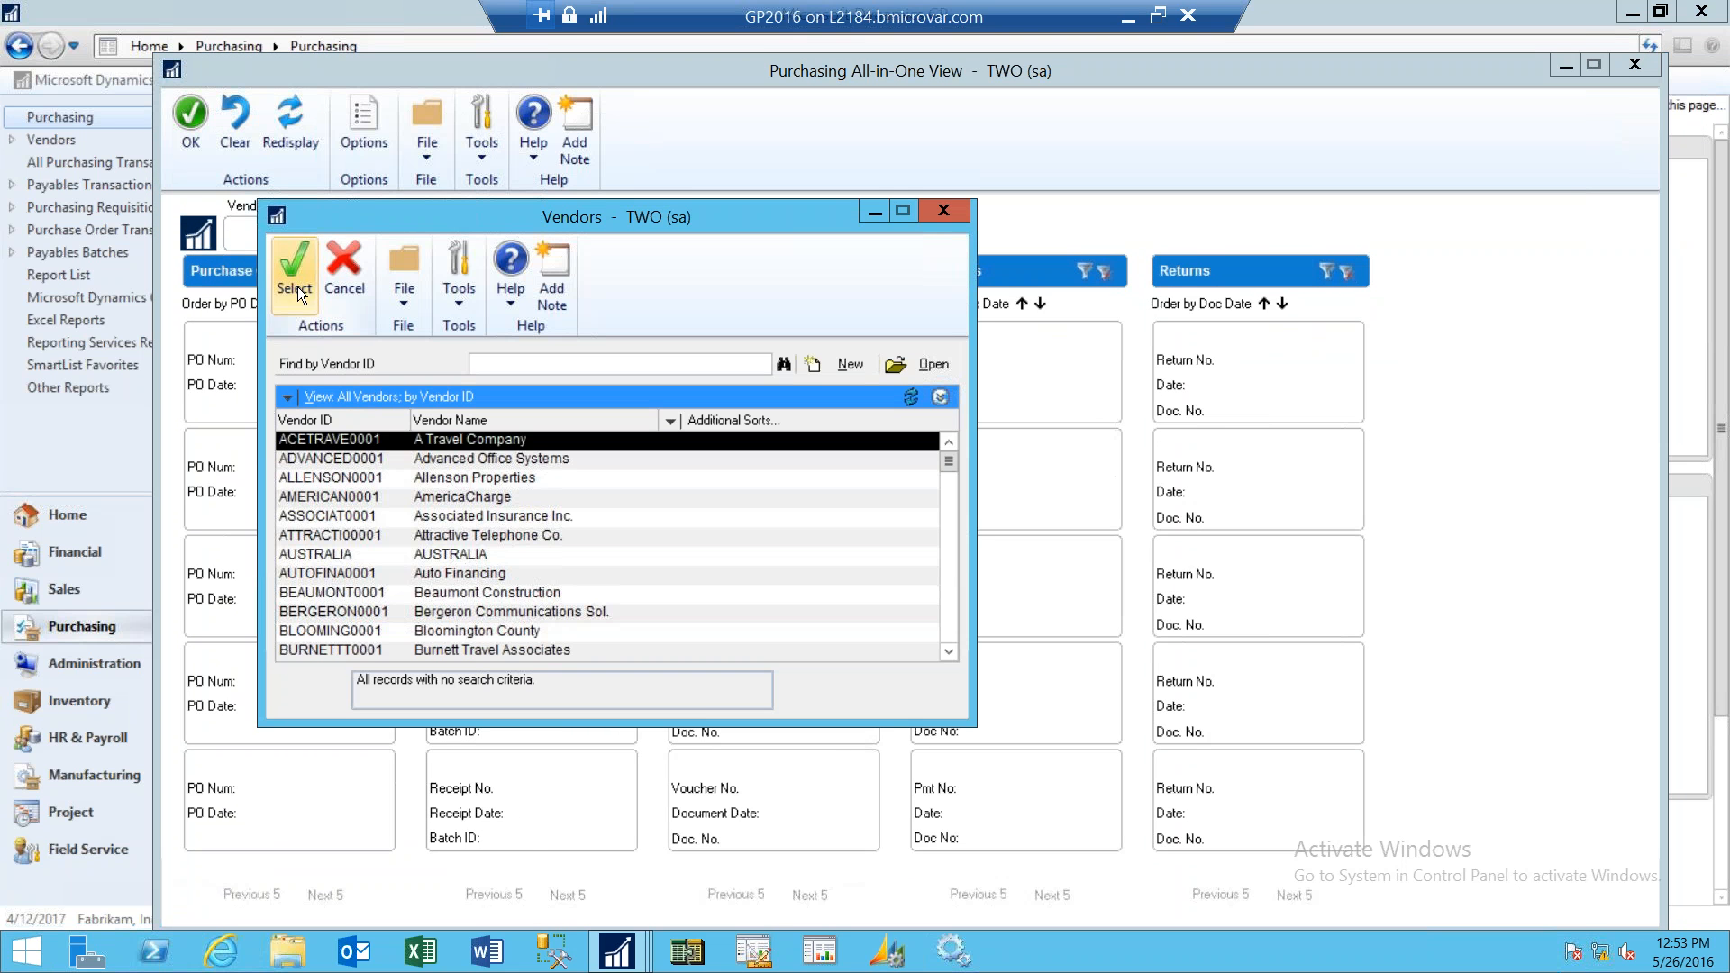
left_click(297, 287)
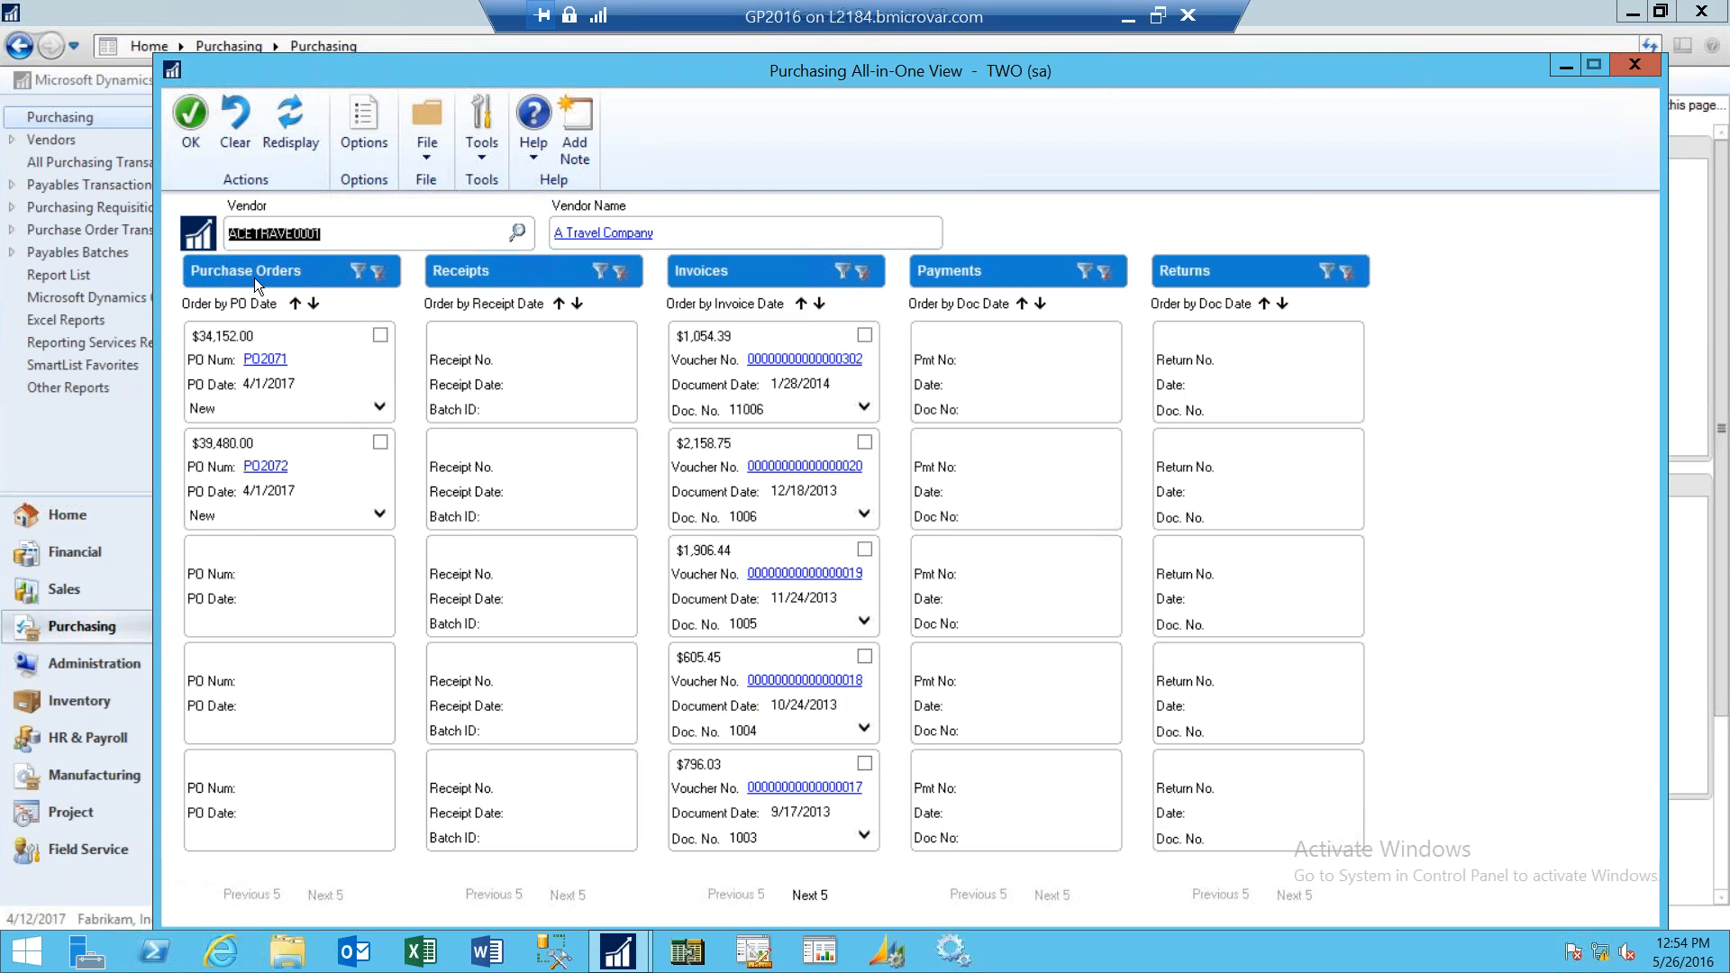
- Filter Purchase Orders to include open and historical orders whose PO Number contains 2072
left_click(355, 269)
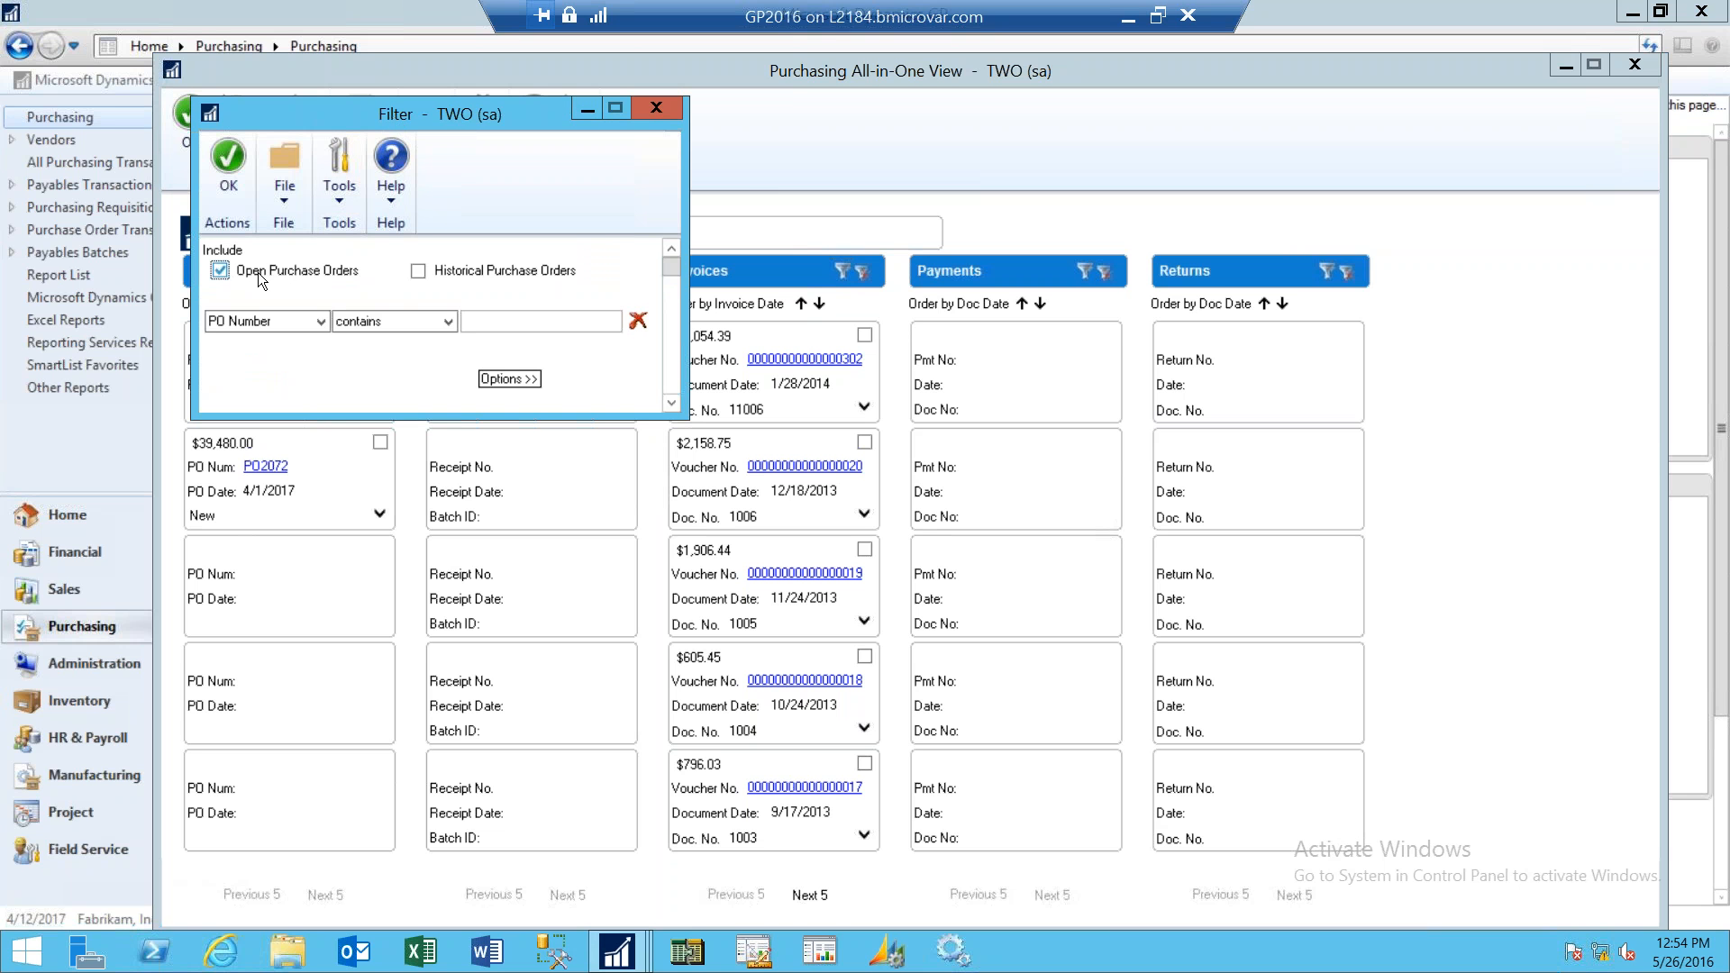
left_click(419, 271)
left_click(524, 321)
type("2072")
left_click(509, 378)
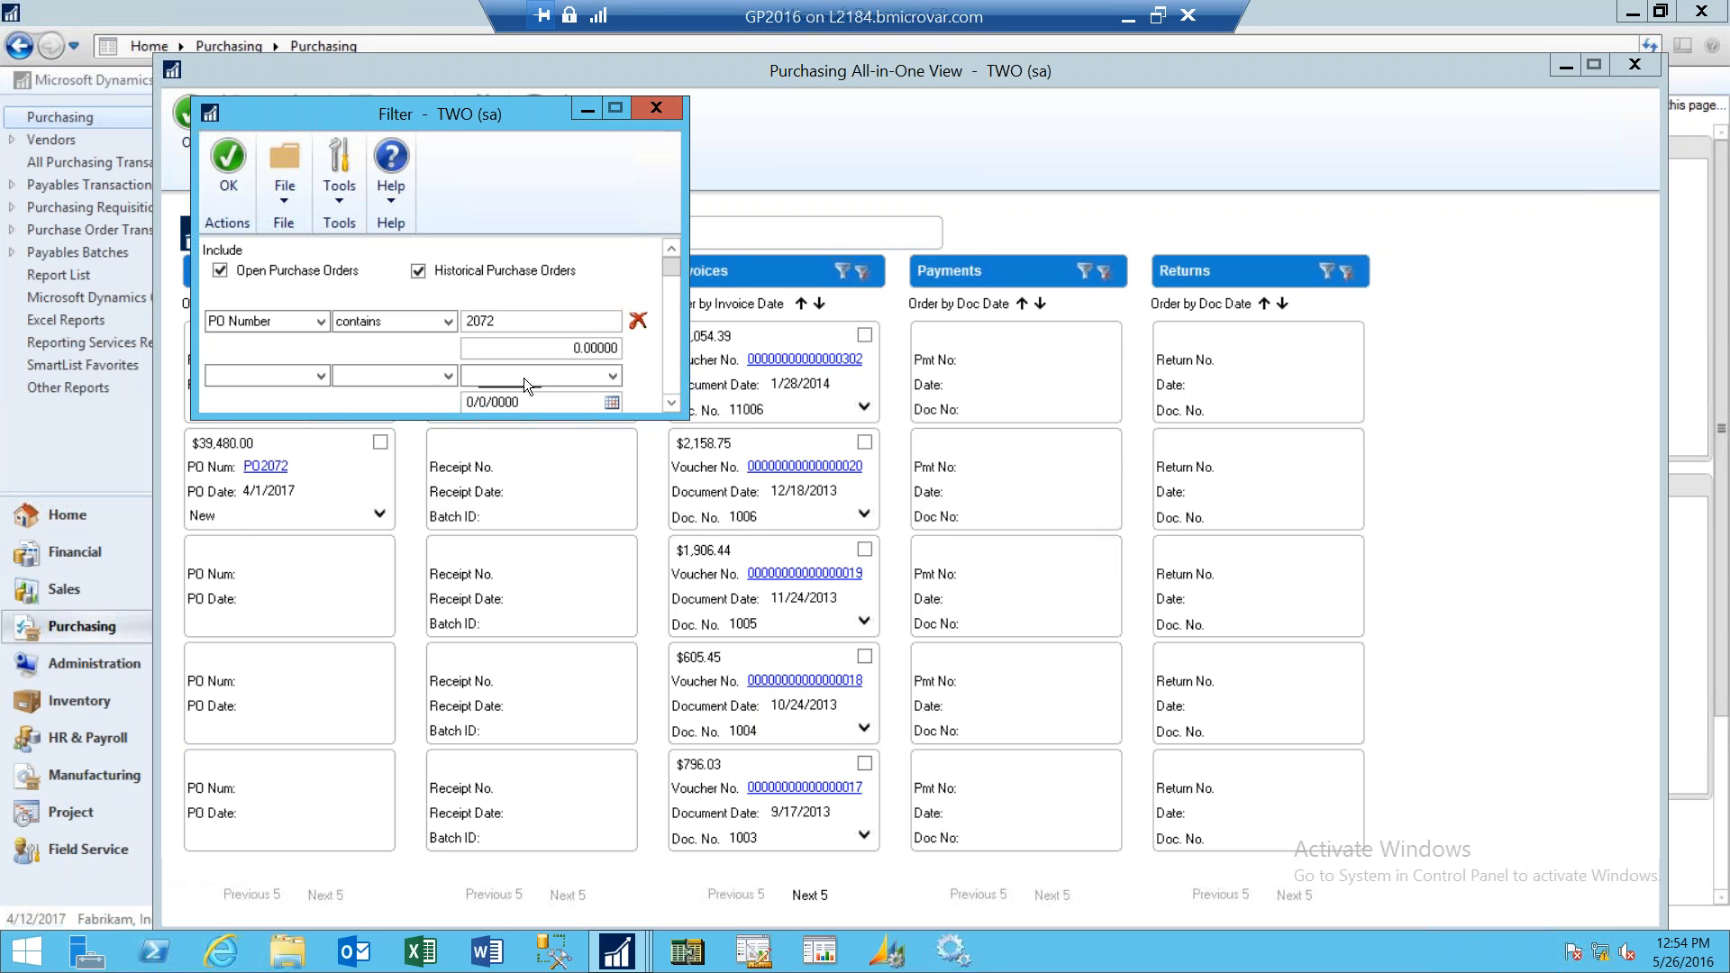
left_click(321, 376)
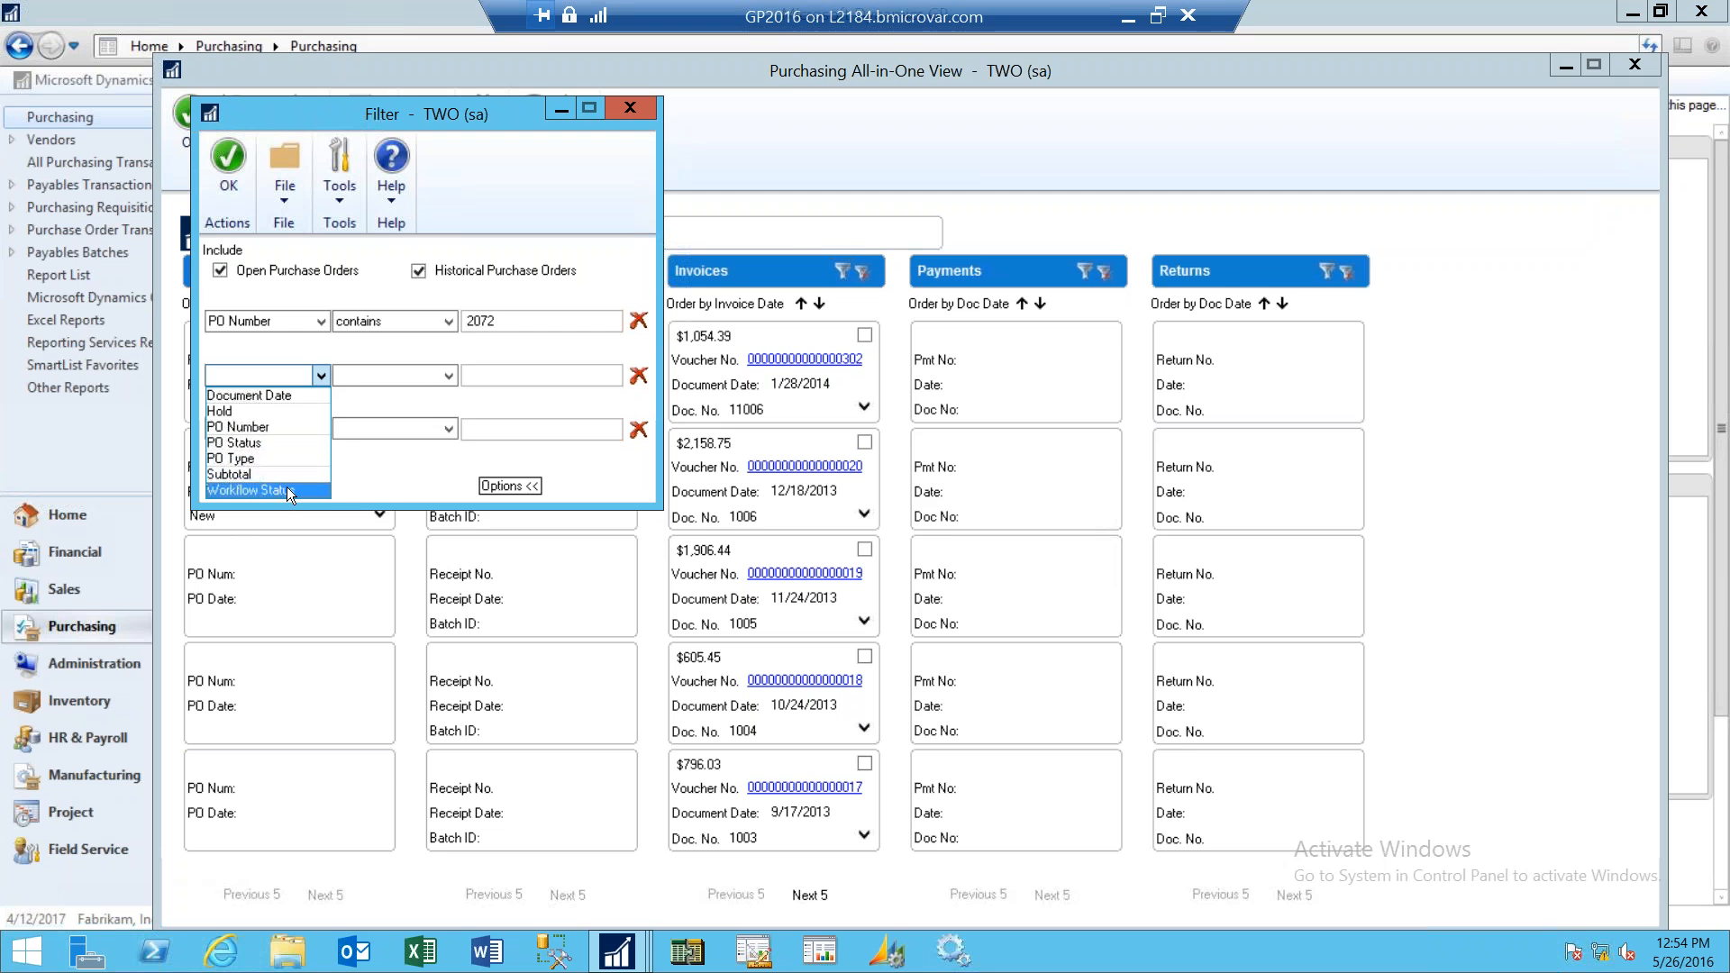
left_click(376, 473)
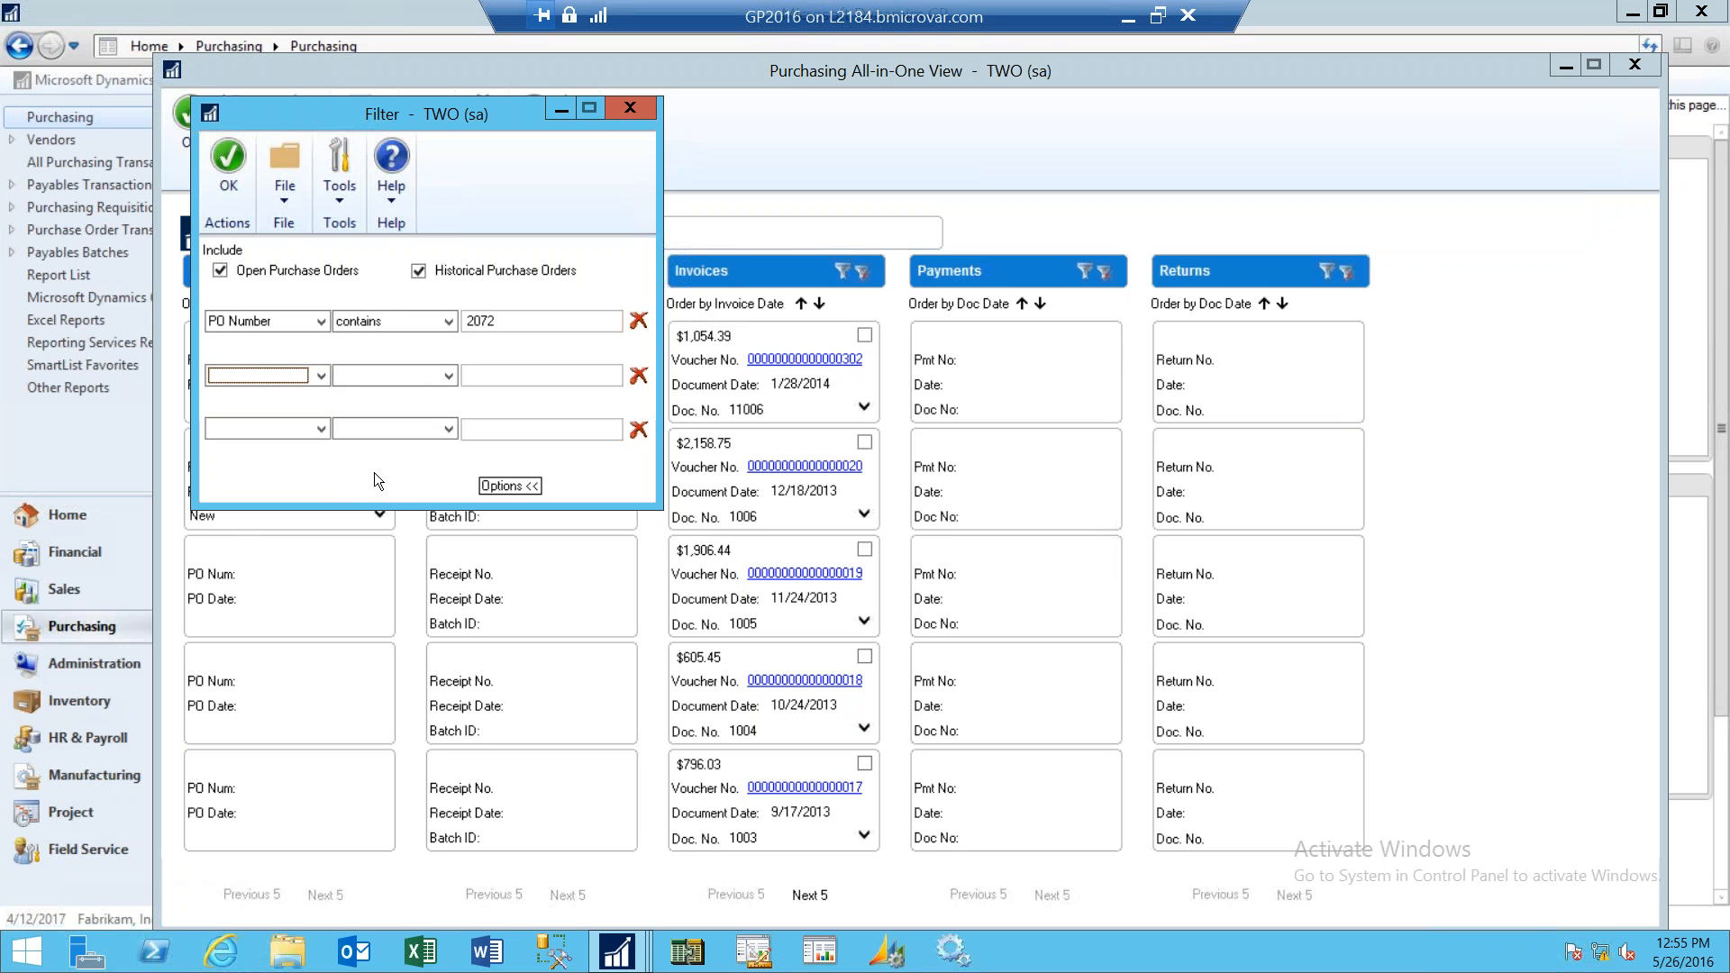
left_click(236, 180)
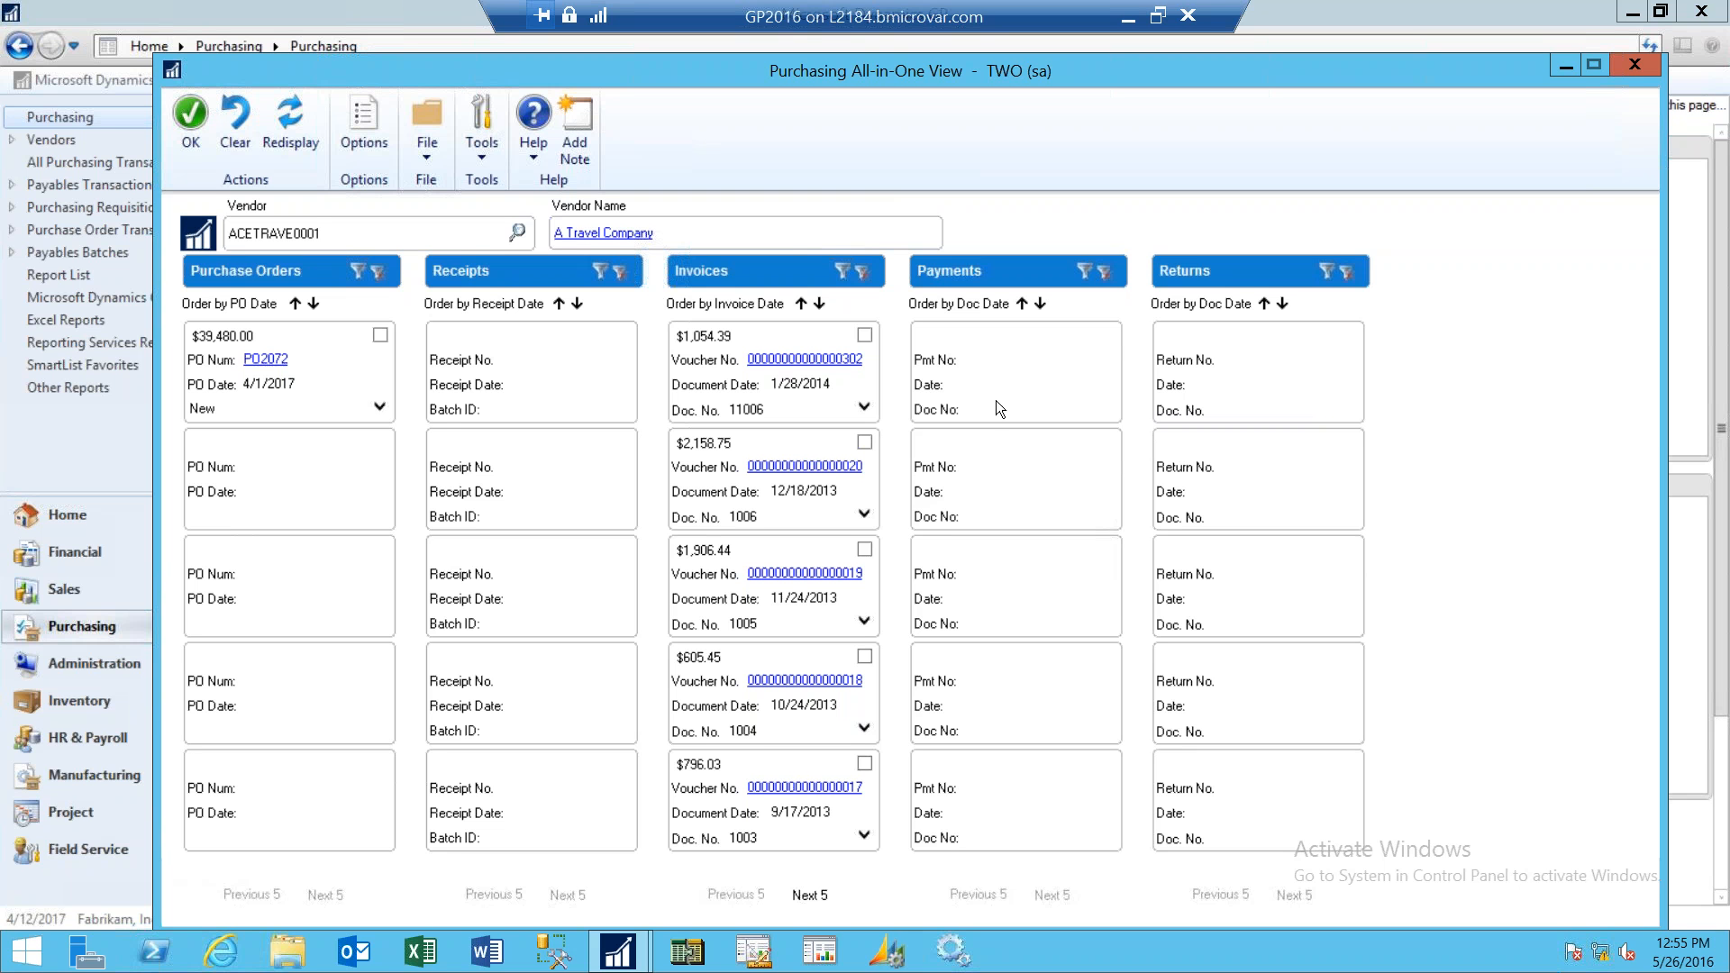
- Expand and collapse the details of PO2072, then open its Purchase Order Inquiry Zoom and close it
left_click(379, 408)
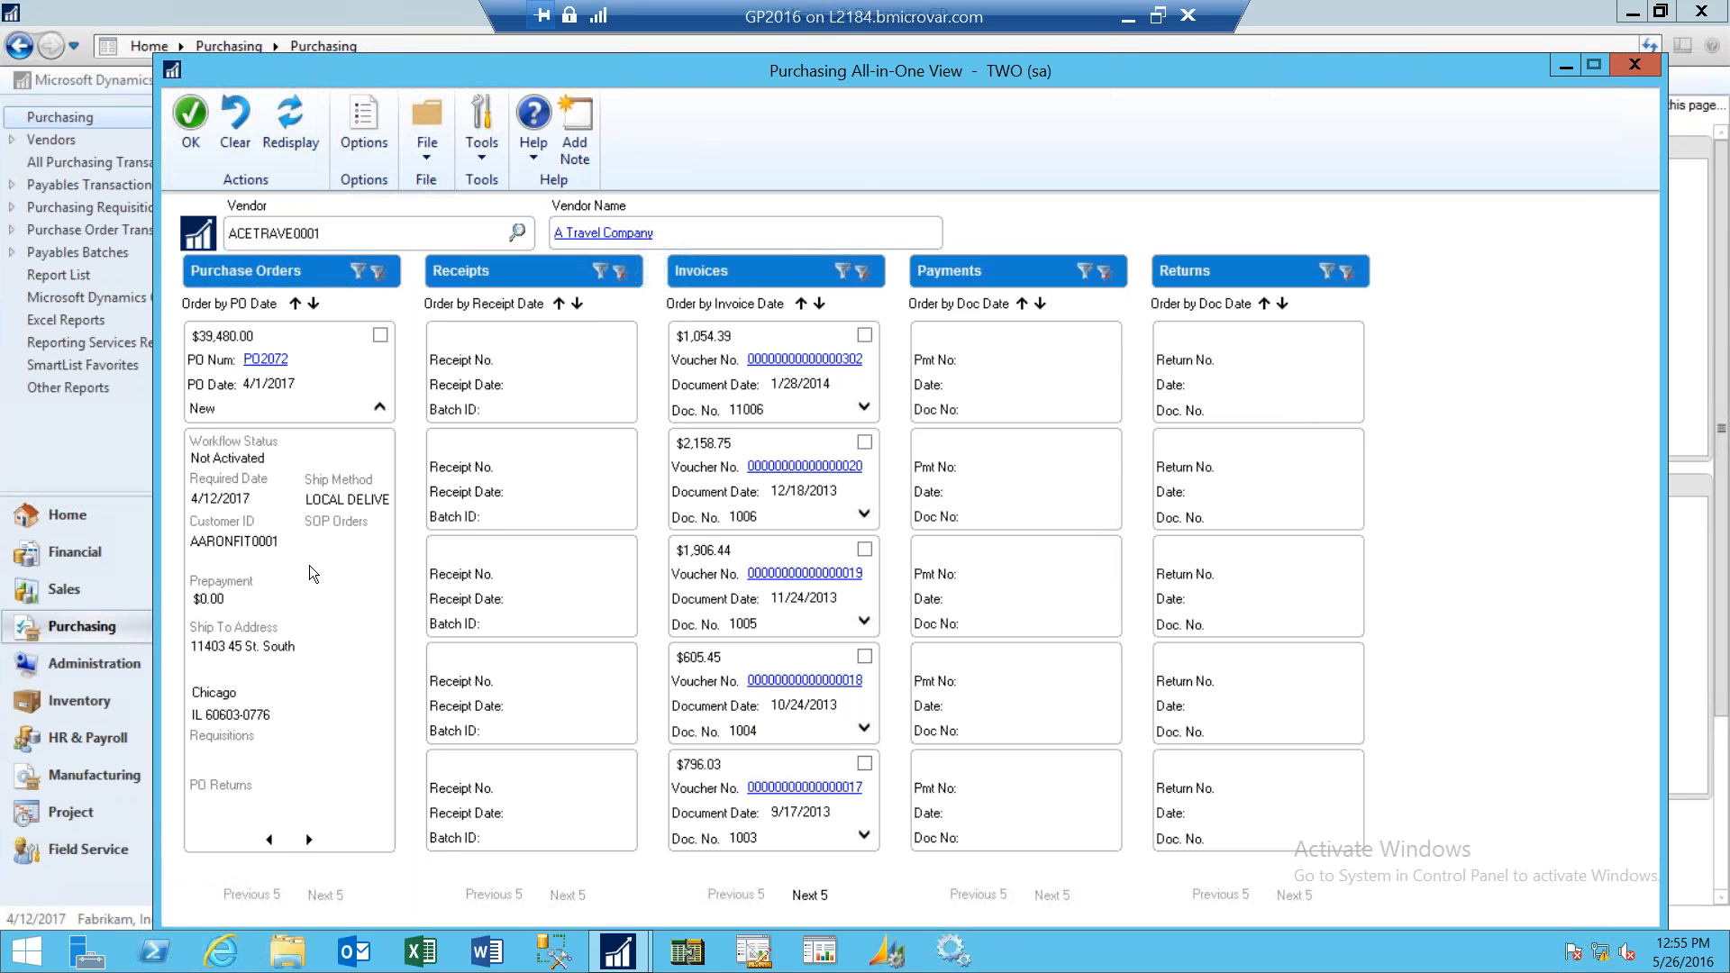
left_click(380, 409)
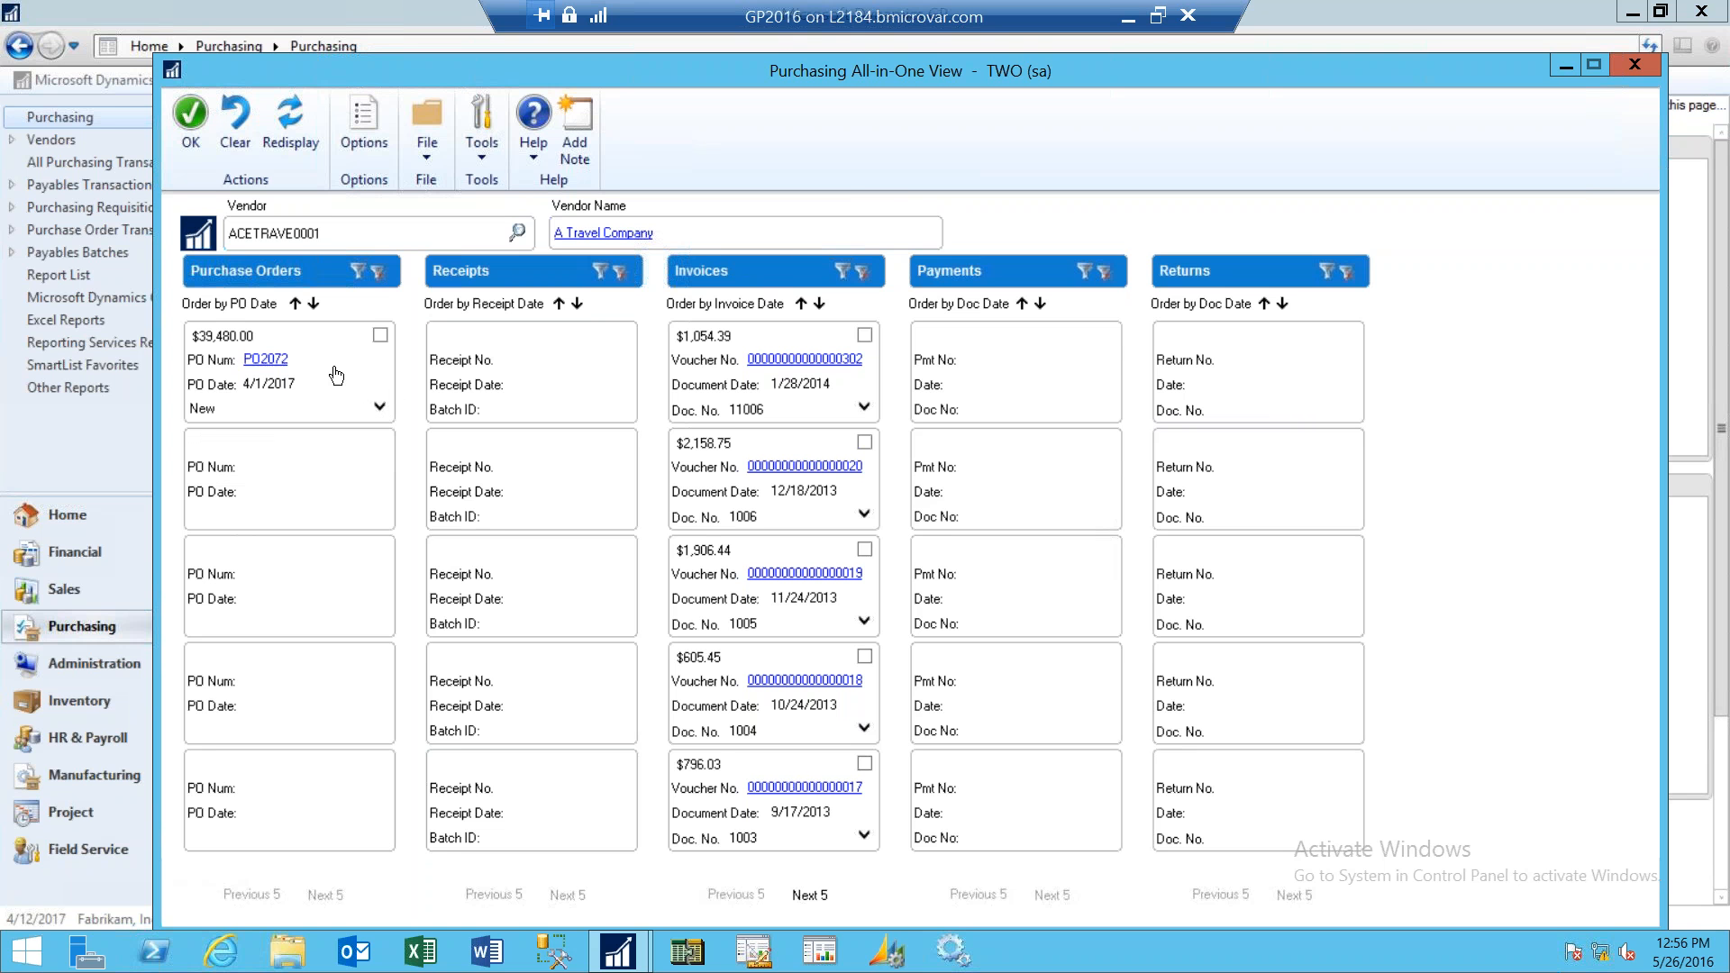
left_click(269, 361)
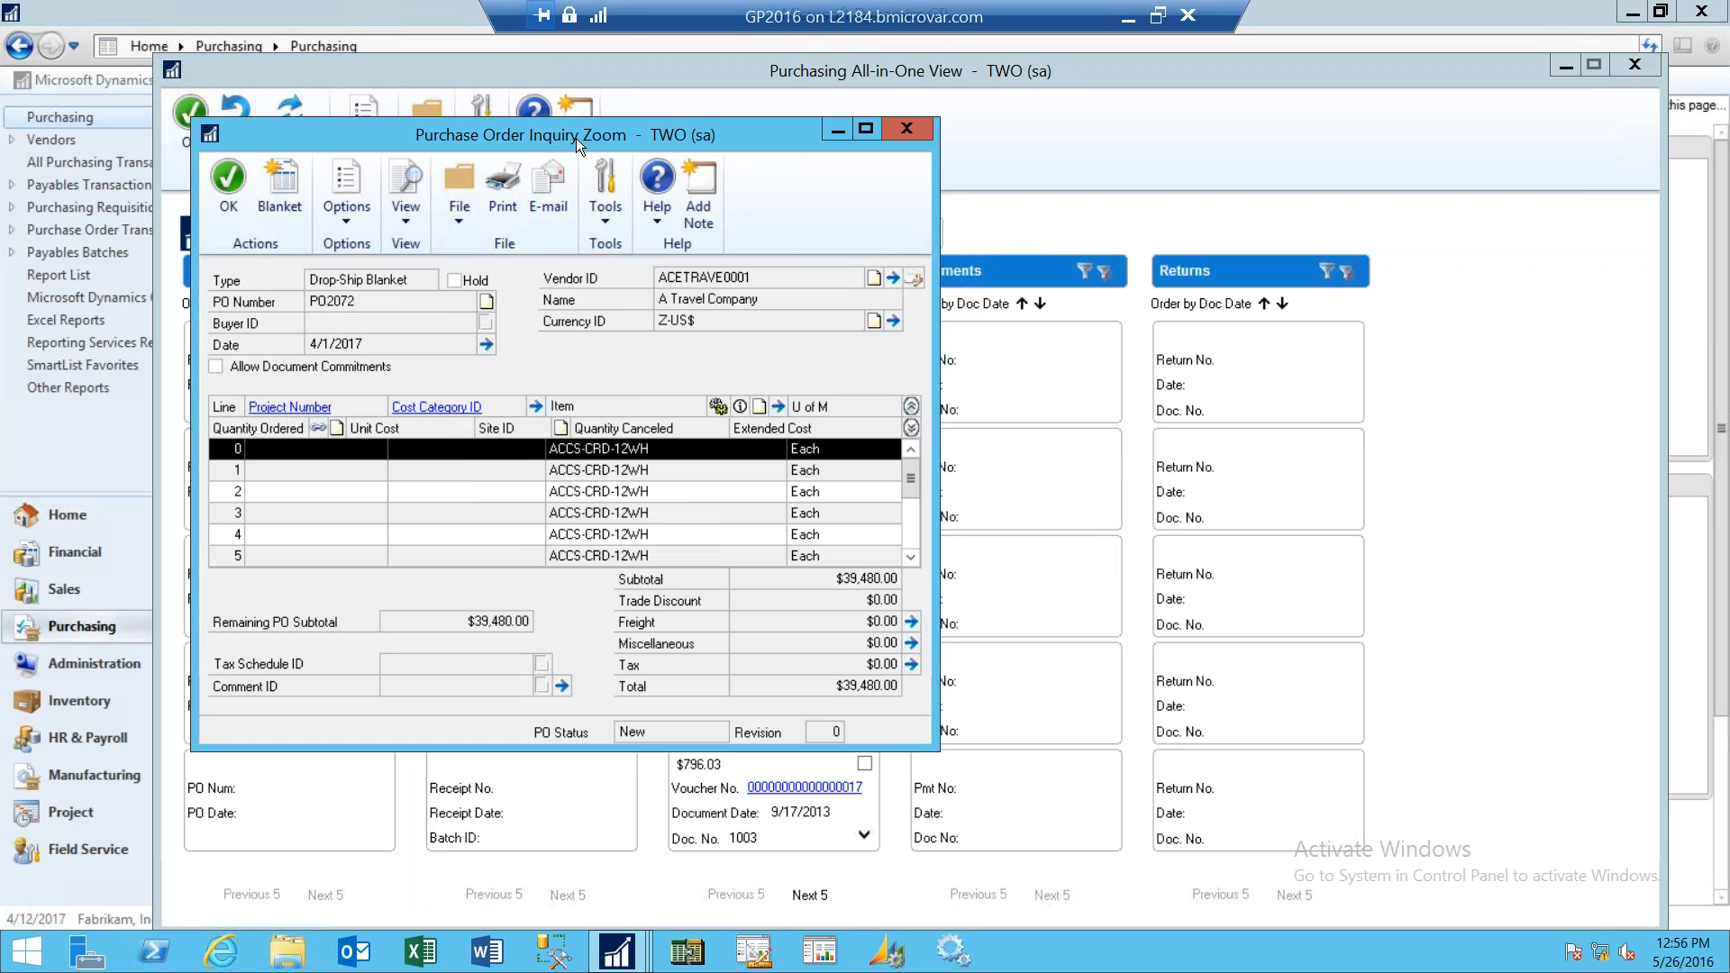
left_click(917, 138)
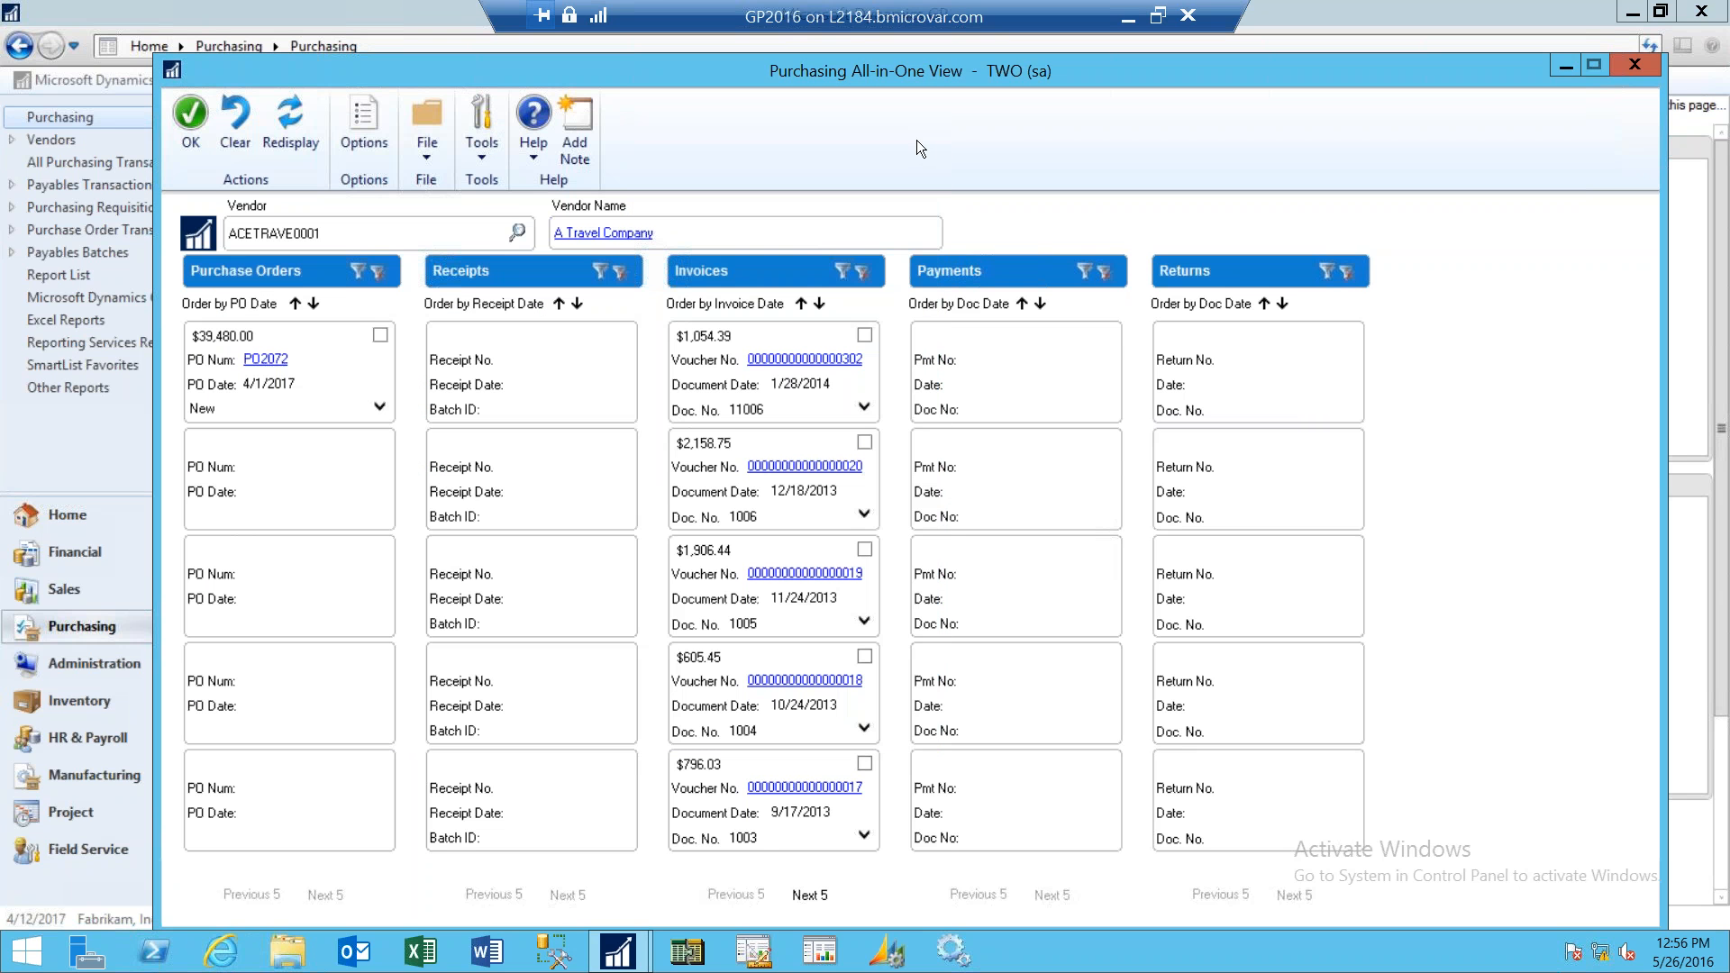
- Mark PO2072 to show only its related documents, clear the Purchase Orders filter, and unmark the order
left_click(380, 335)
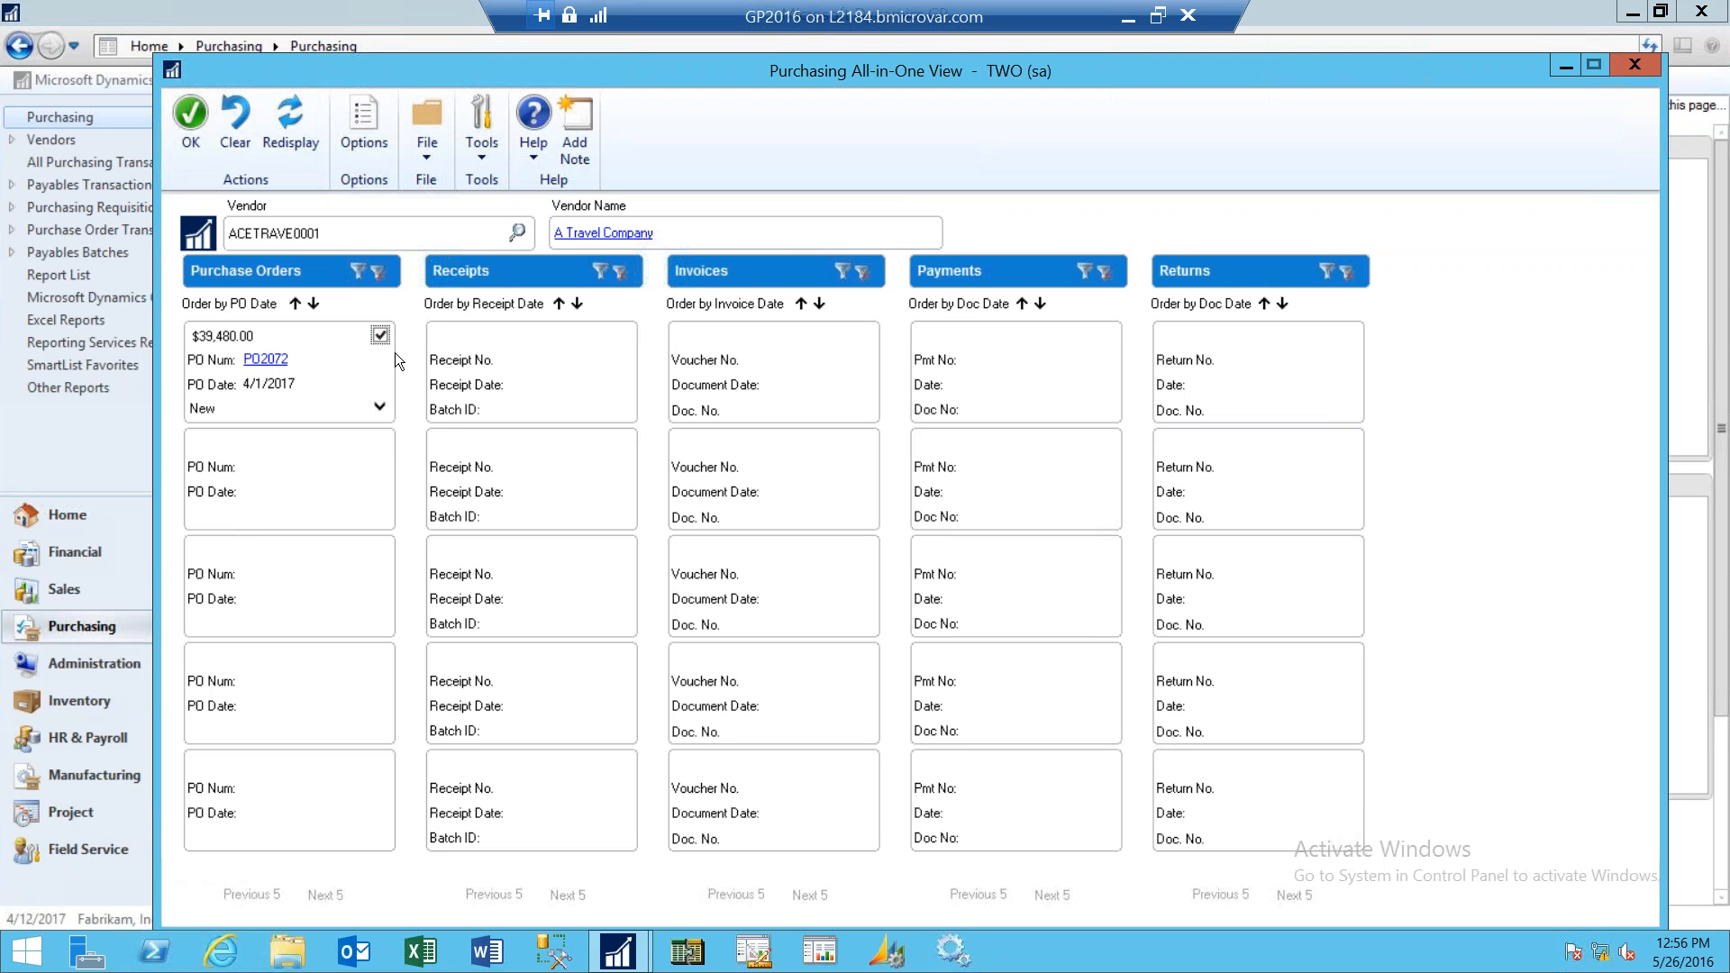
left_click(378, 272)
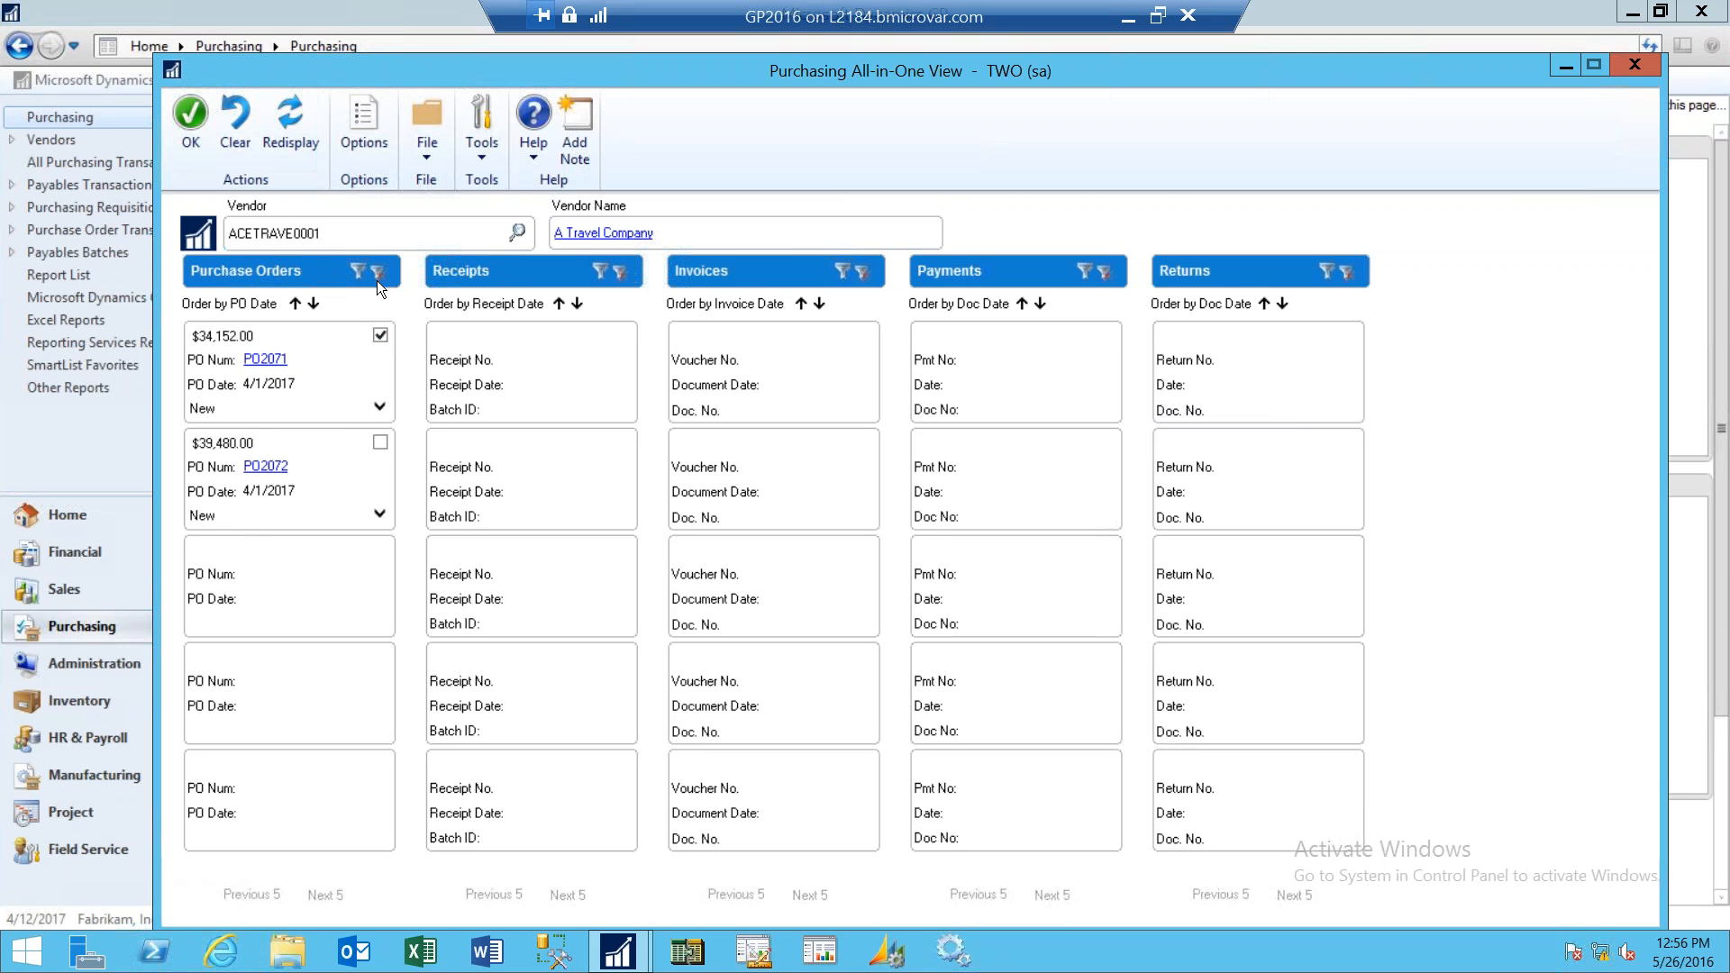
left_click(382, 334)
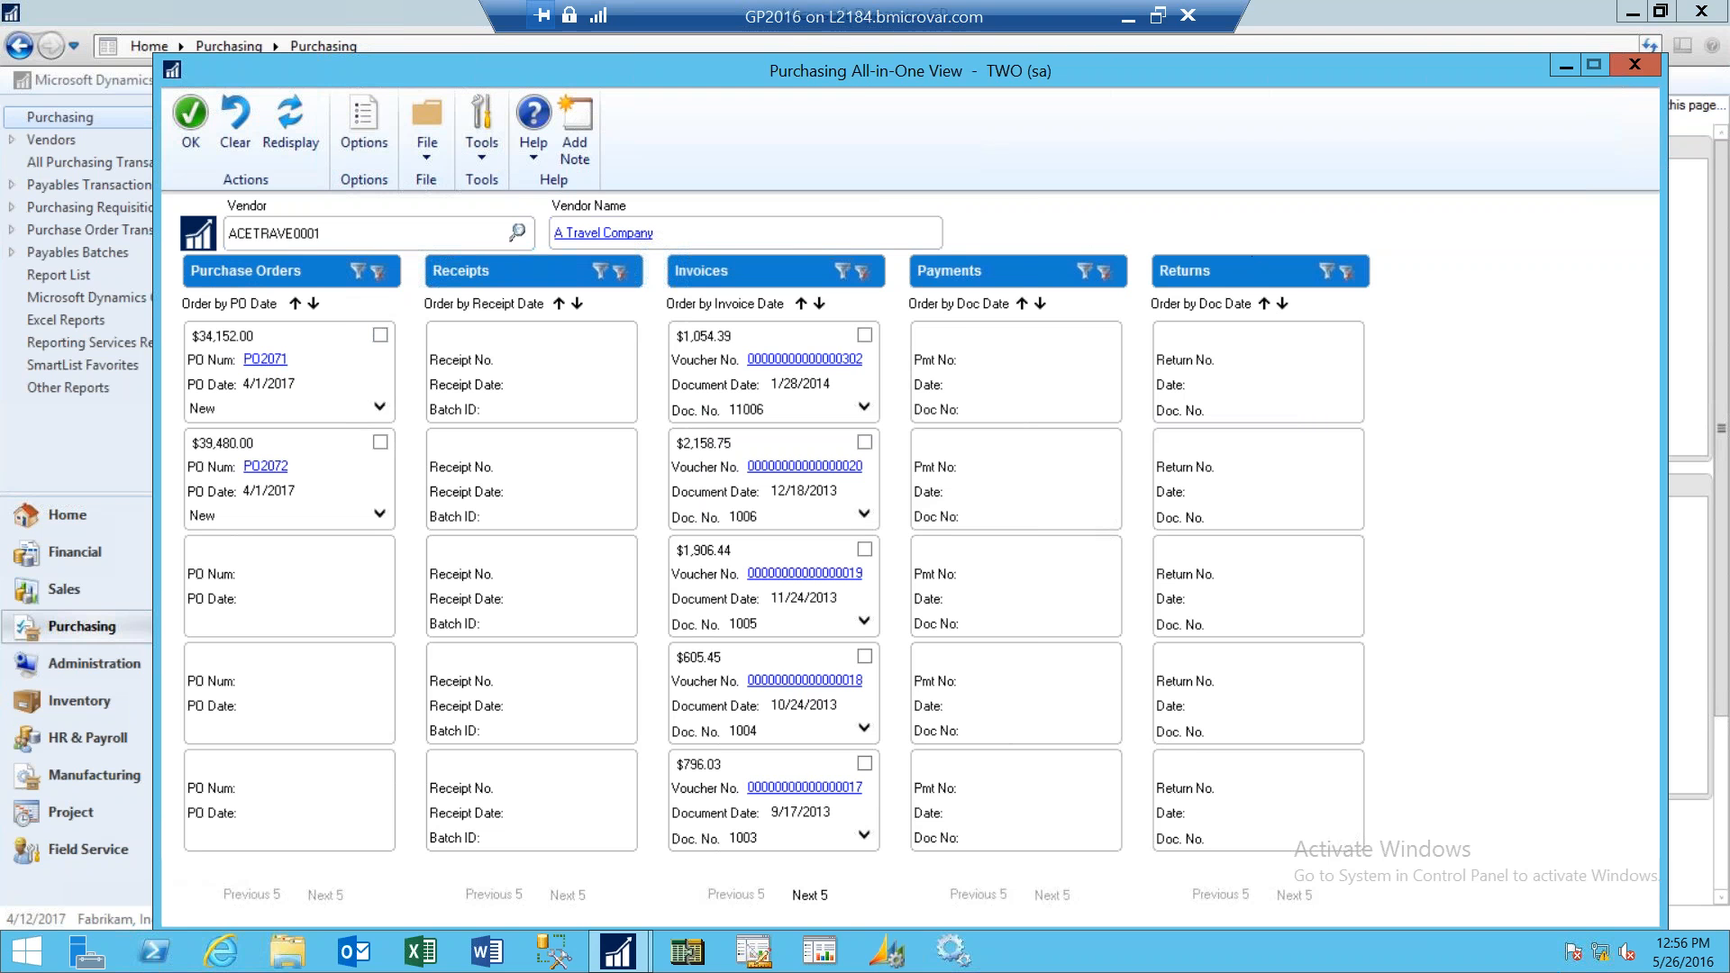
- Review the Purchasing Options for displayed columns and document types, then confirm and close the view
left_click(367, 148)
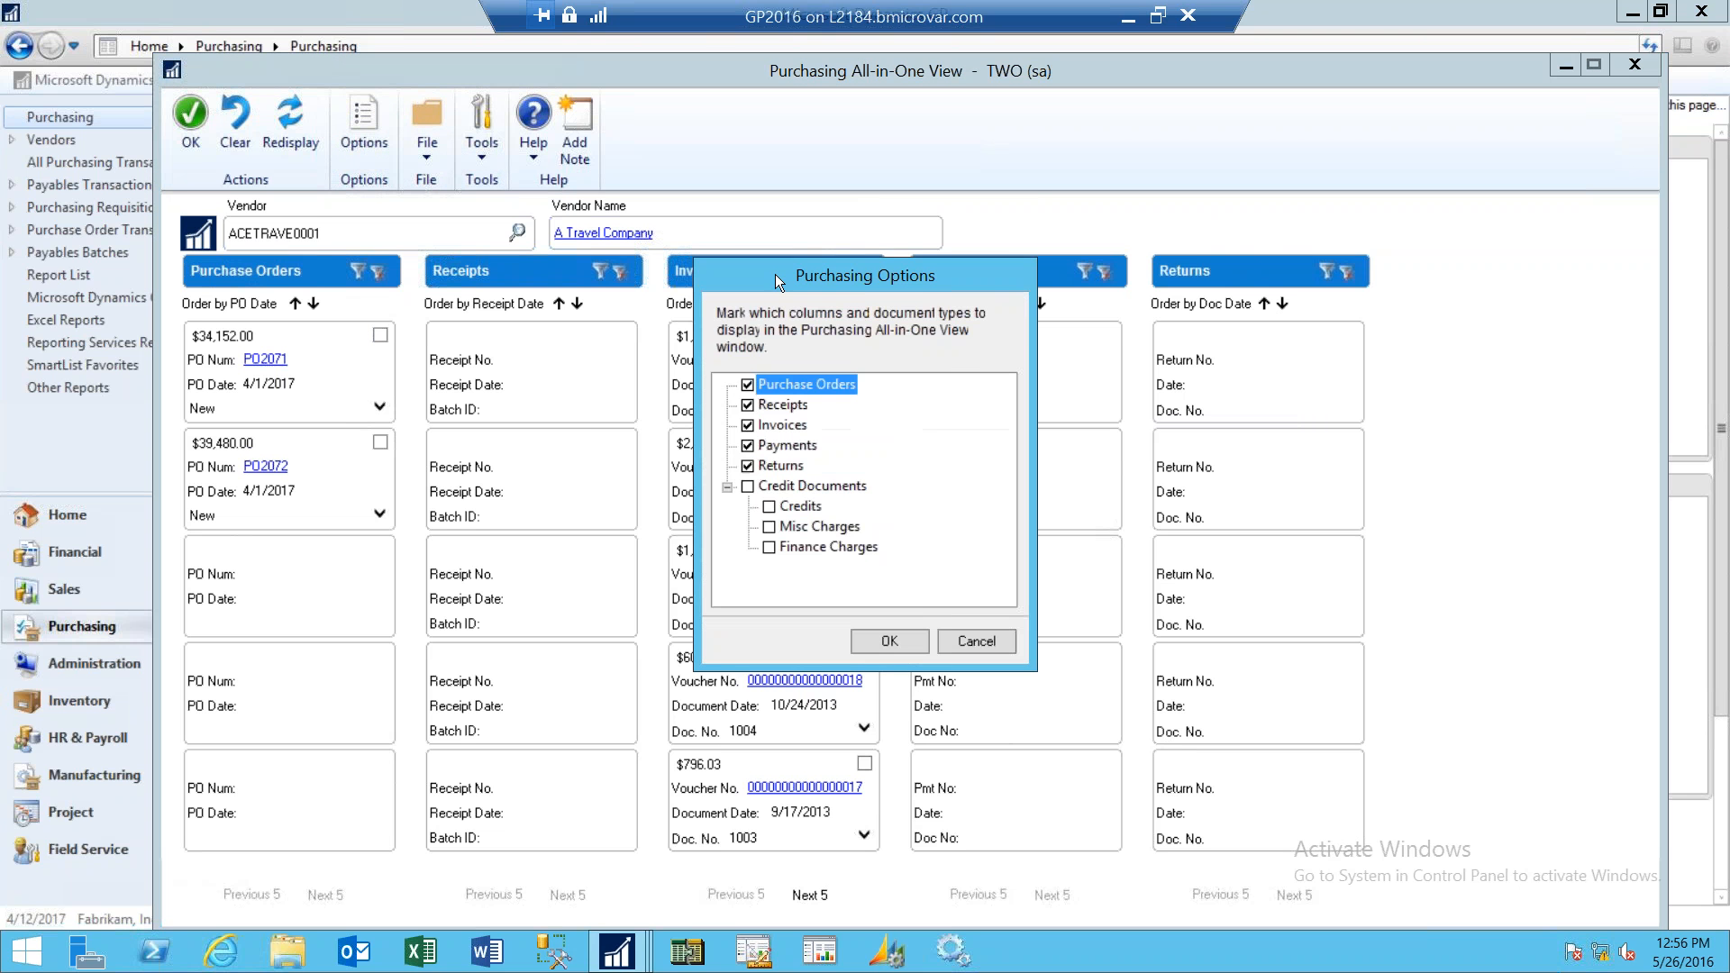
left_click_drag(775, 274, 1321, 206)
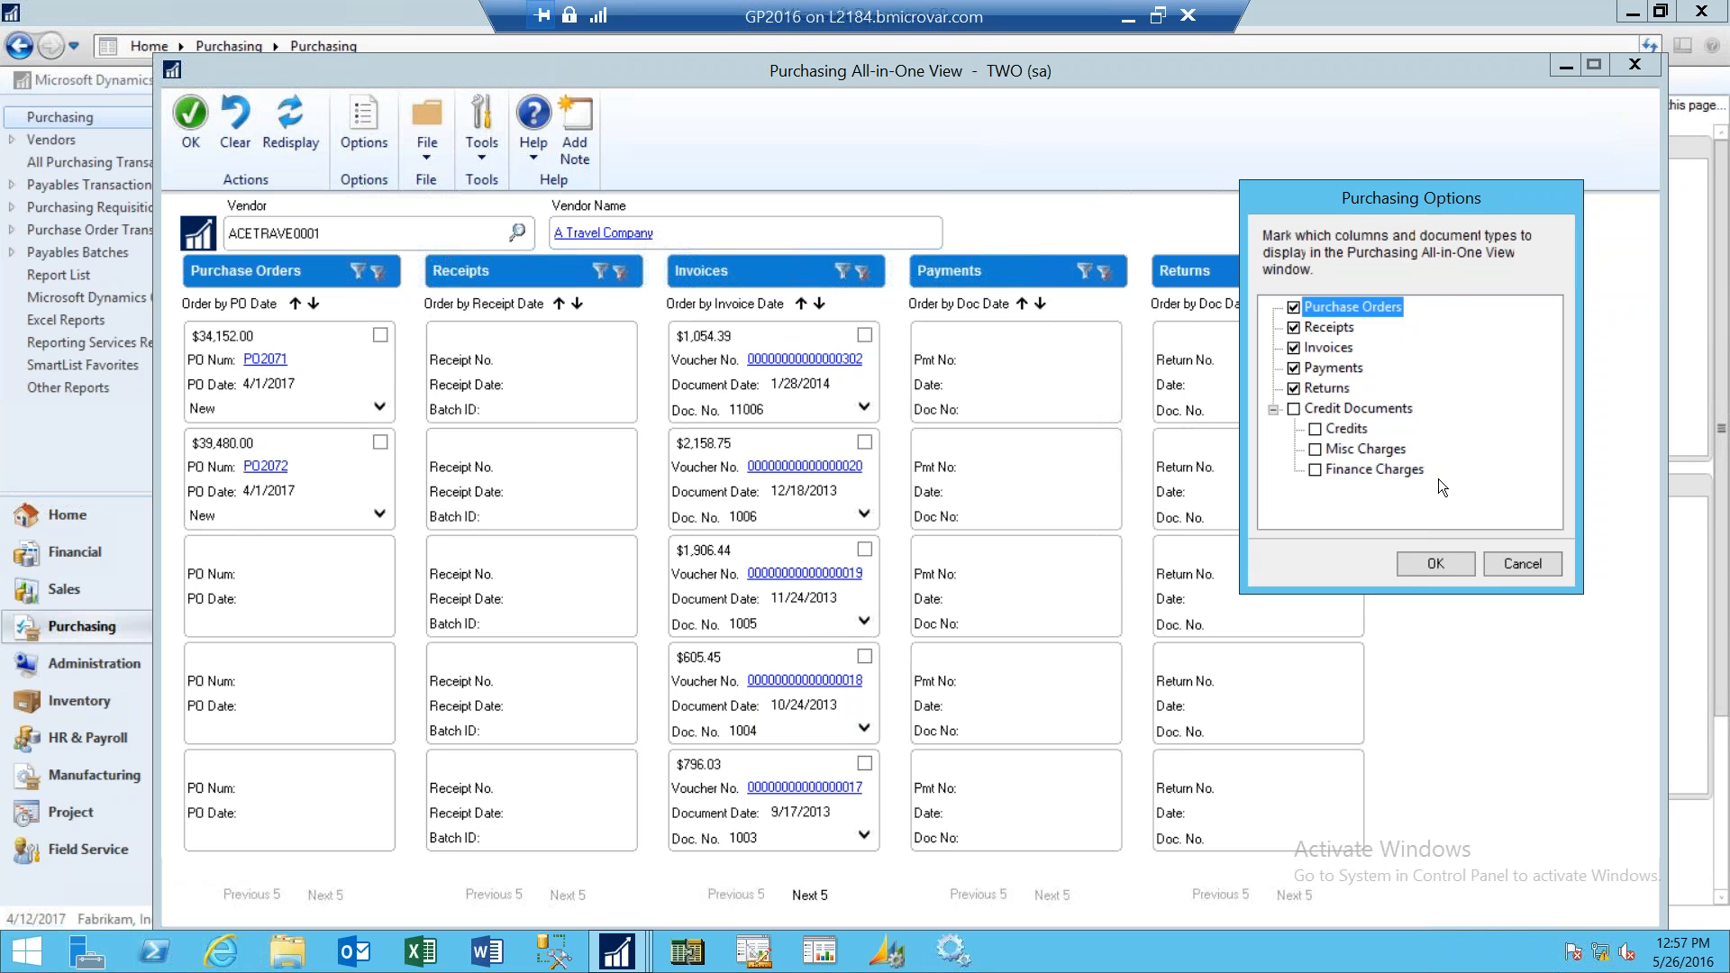
left_click(1451, 569)
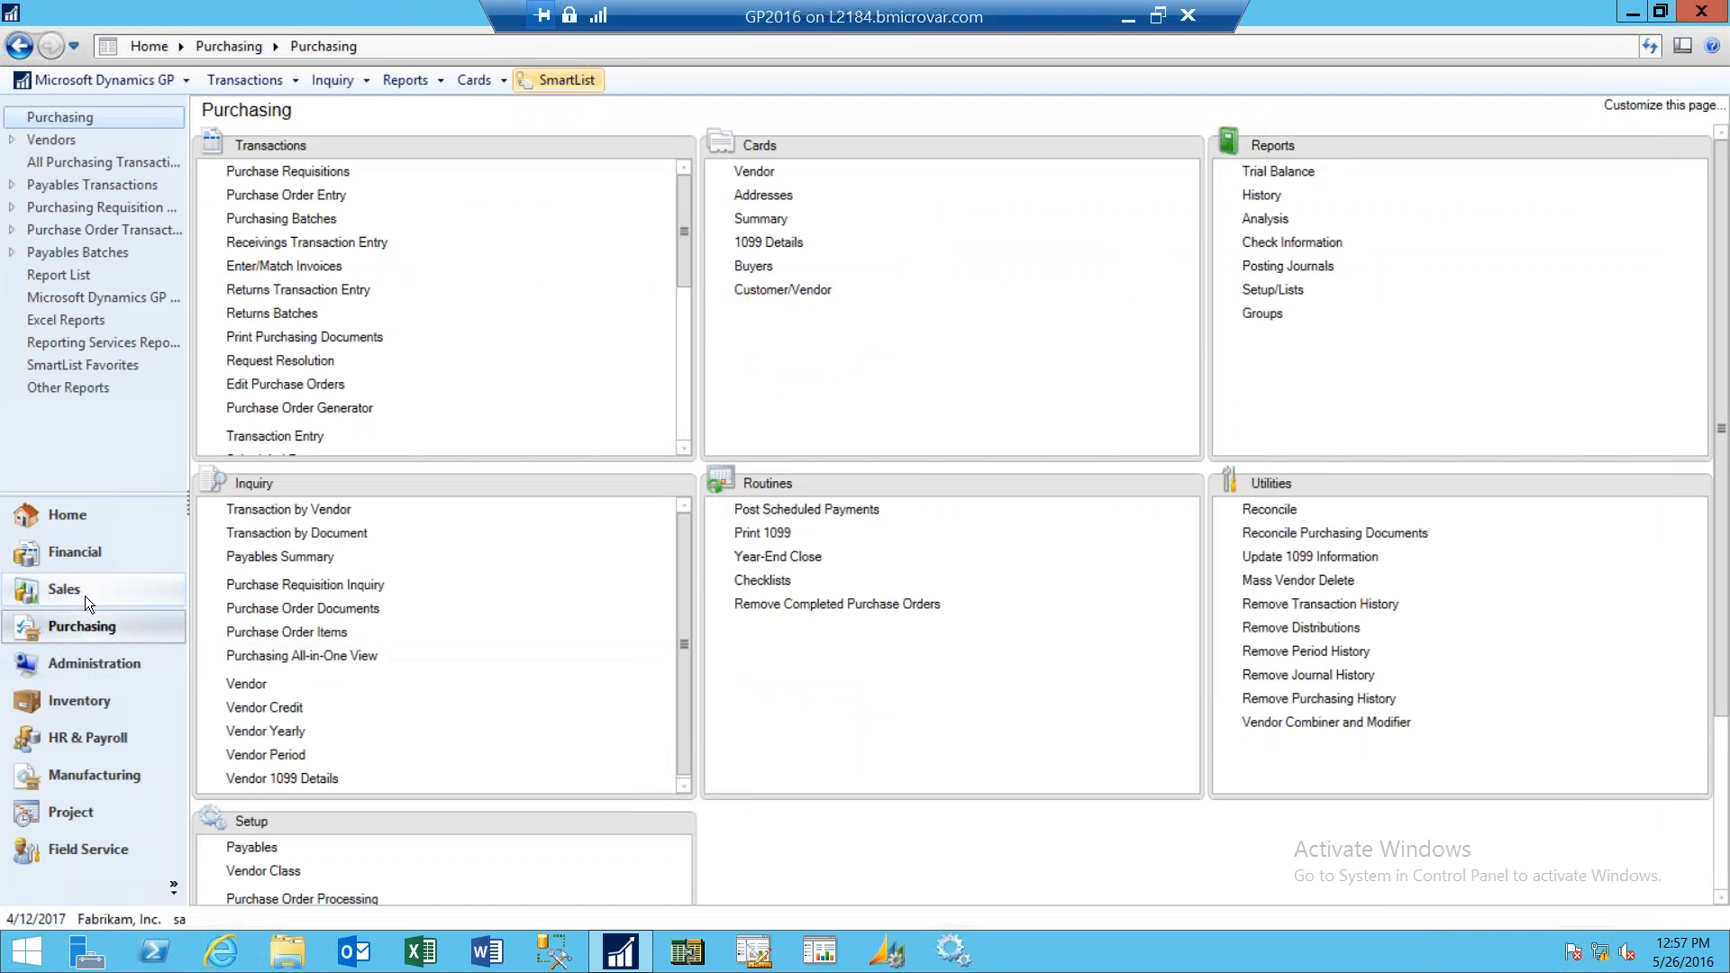
- Open the Sales All-in-One View and load customer AARONFIT0001 through the customer lookup
left_click(83, 596)
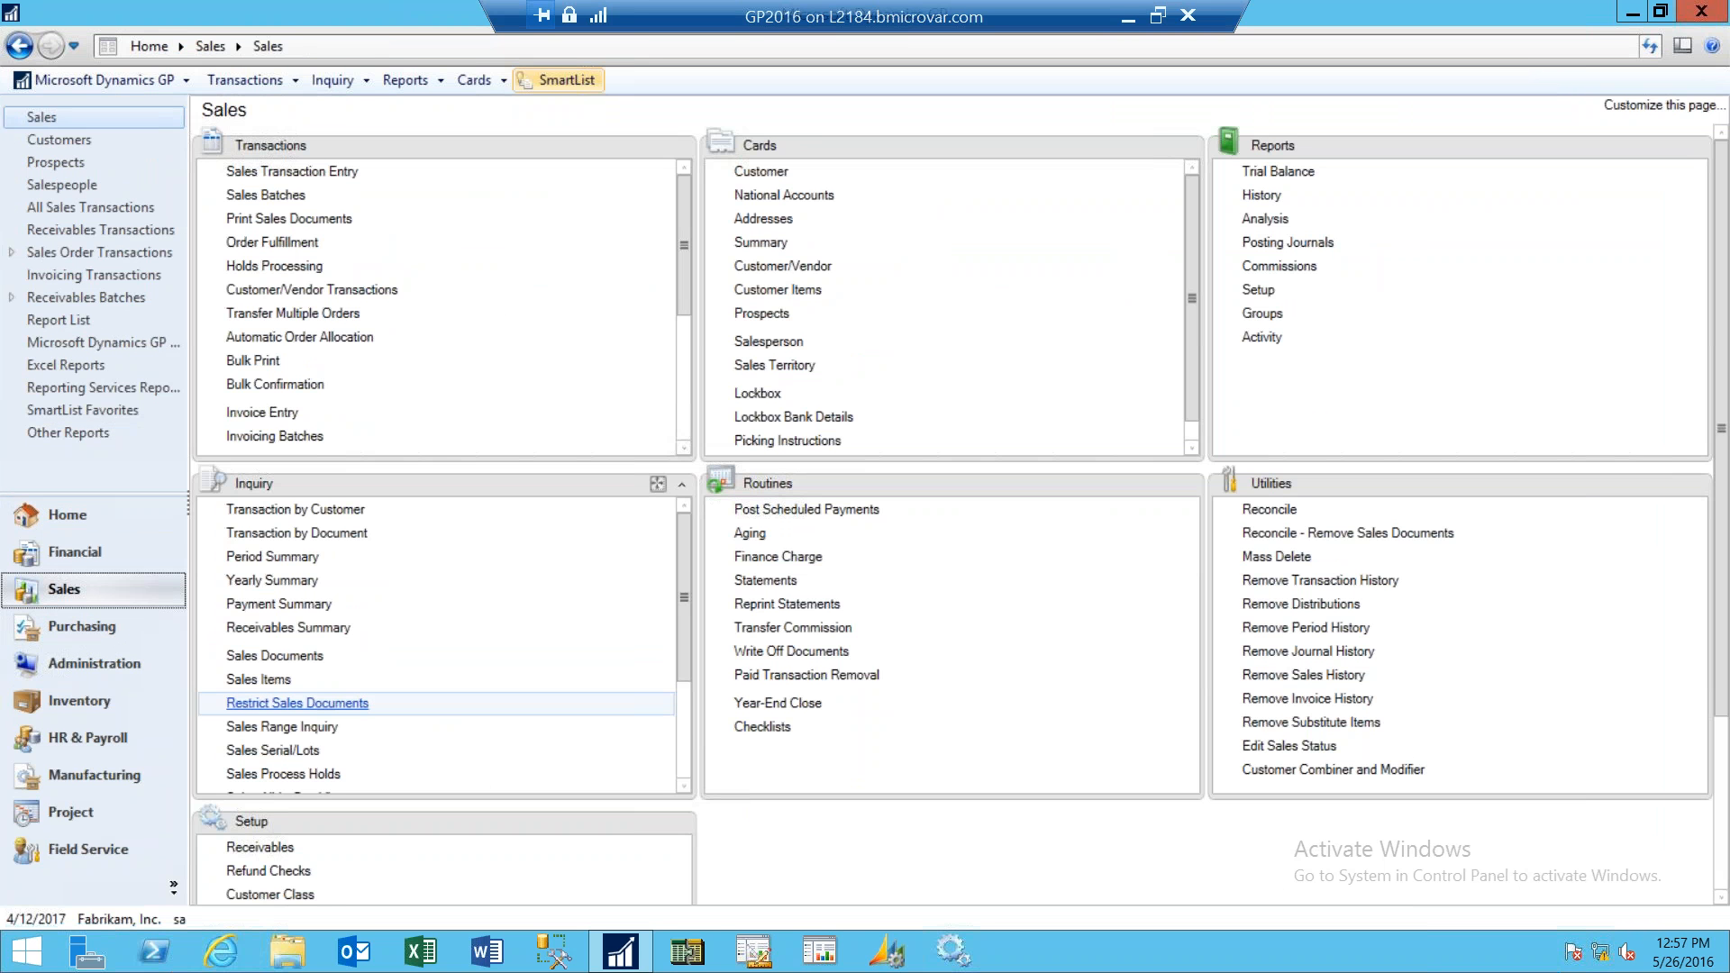
left_click_drag(684, 651, 688, 743)
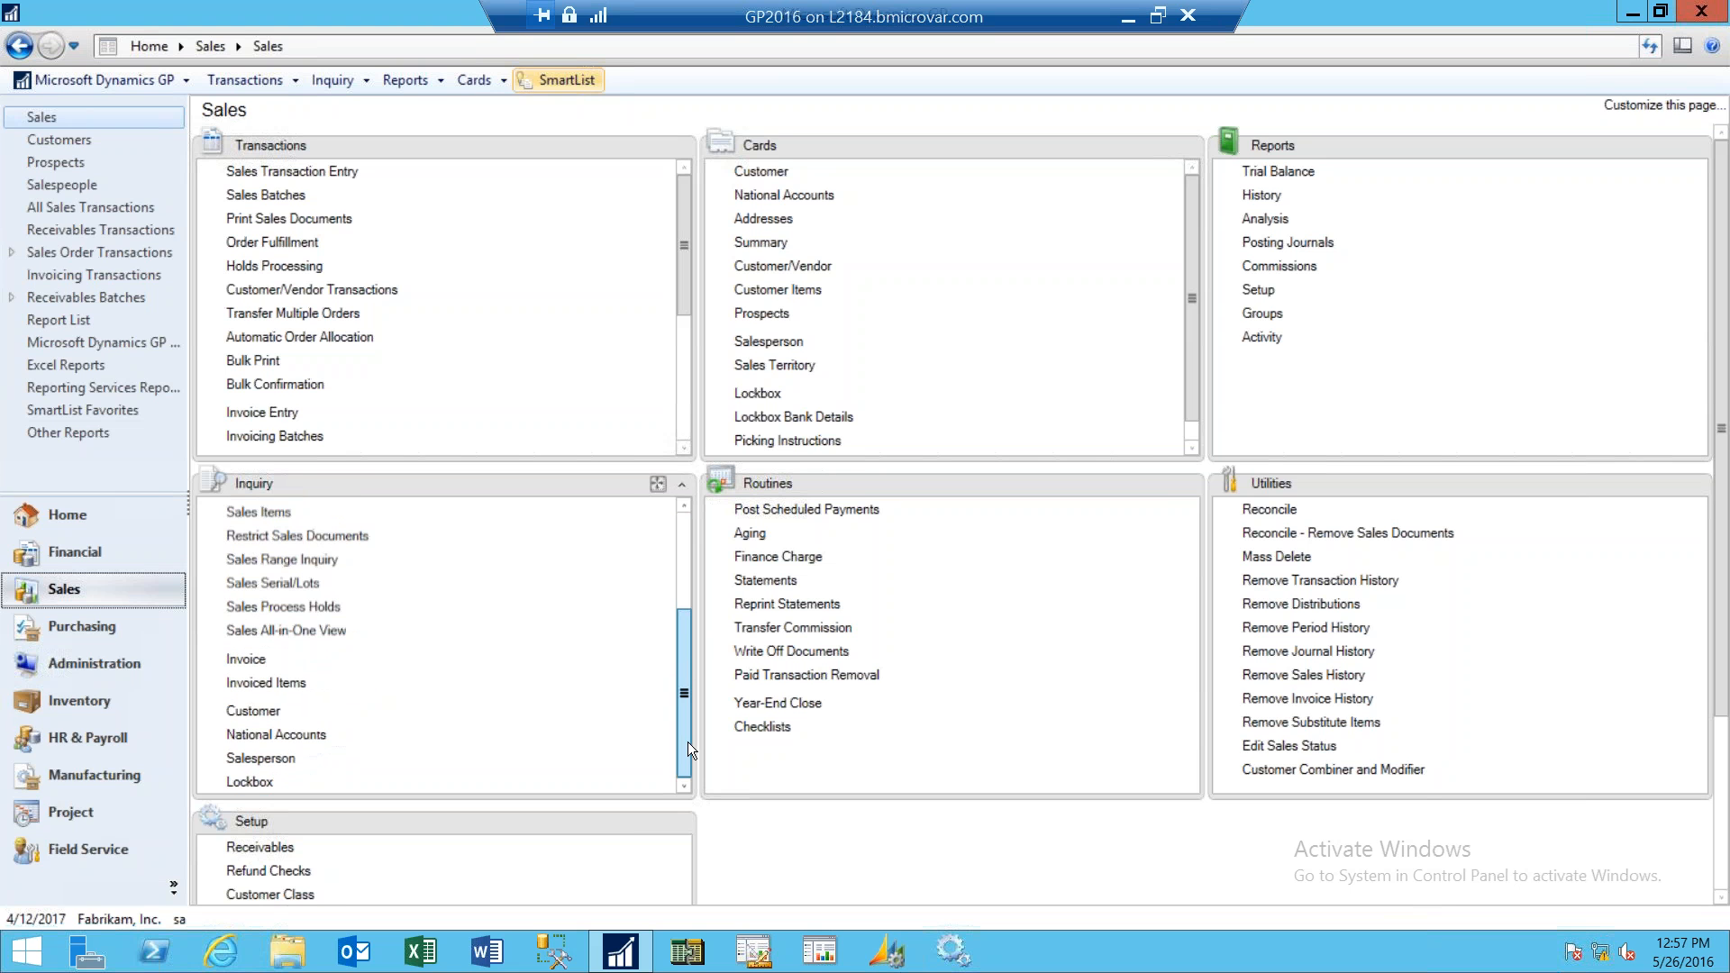
left_click(296, 635)
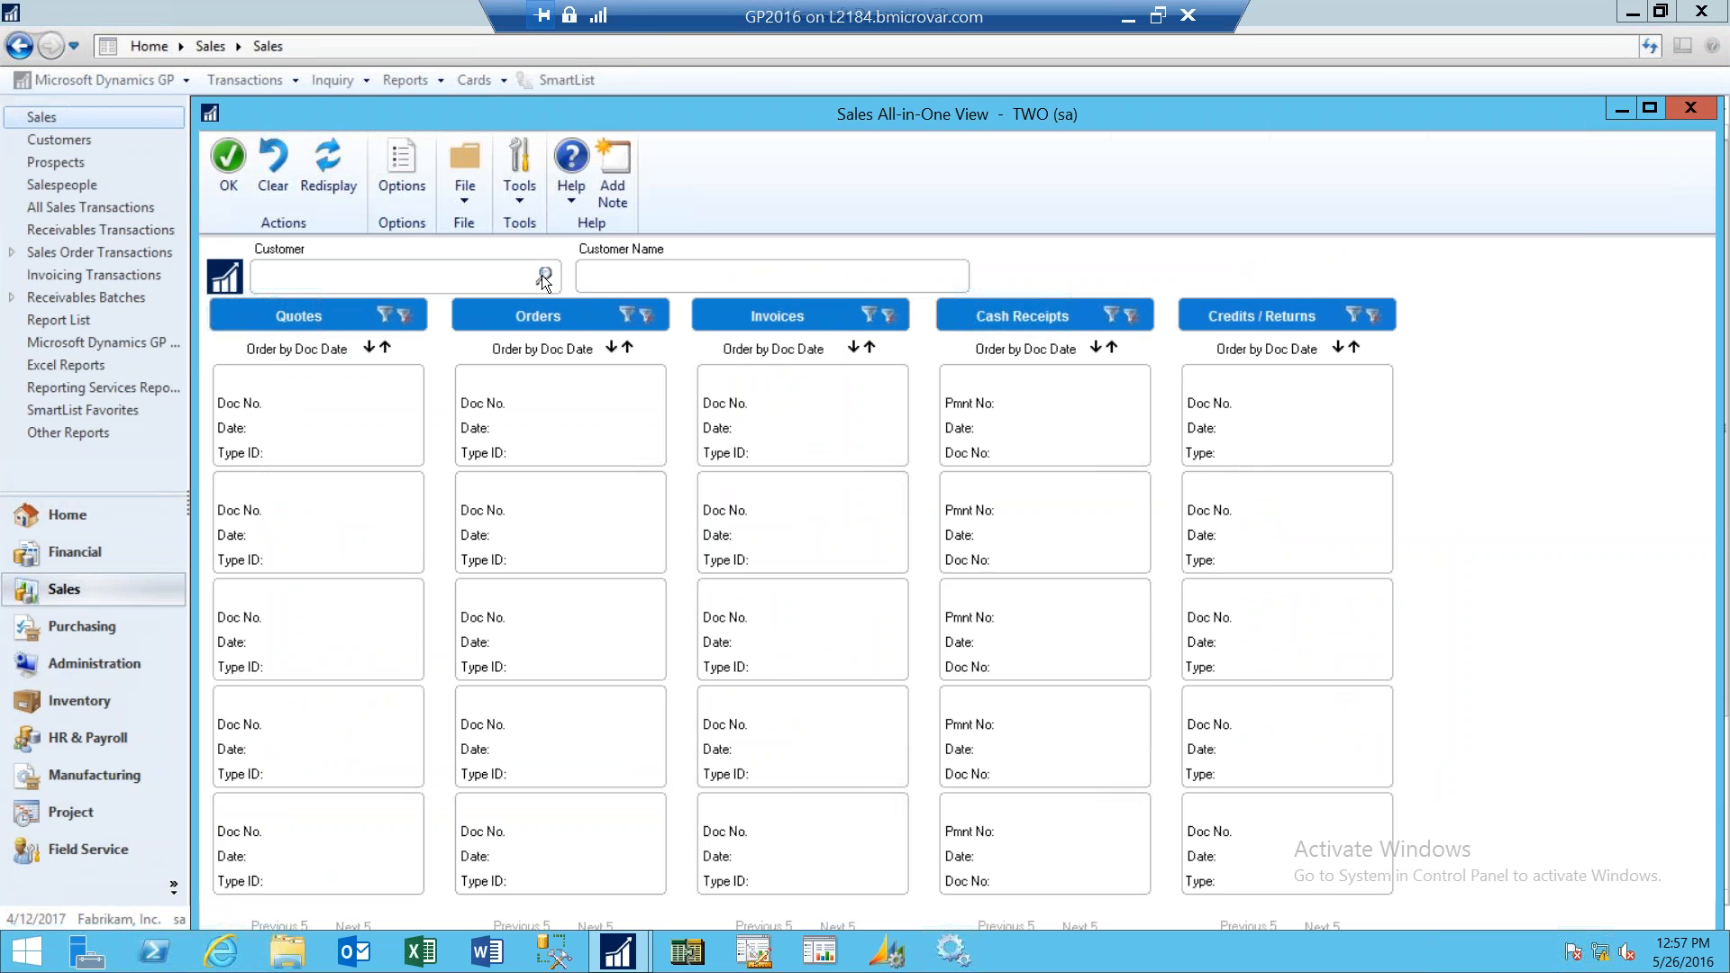
left_click(544, 274)
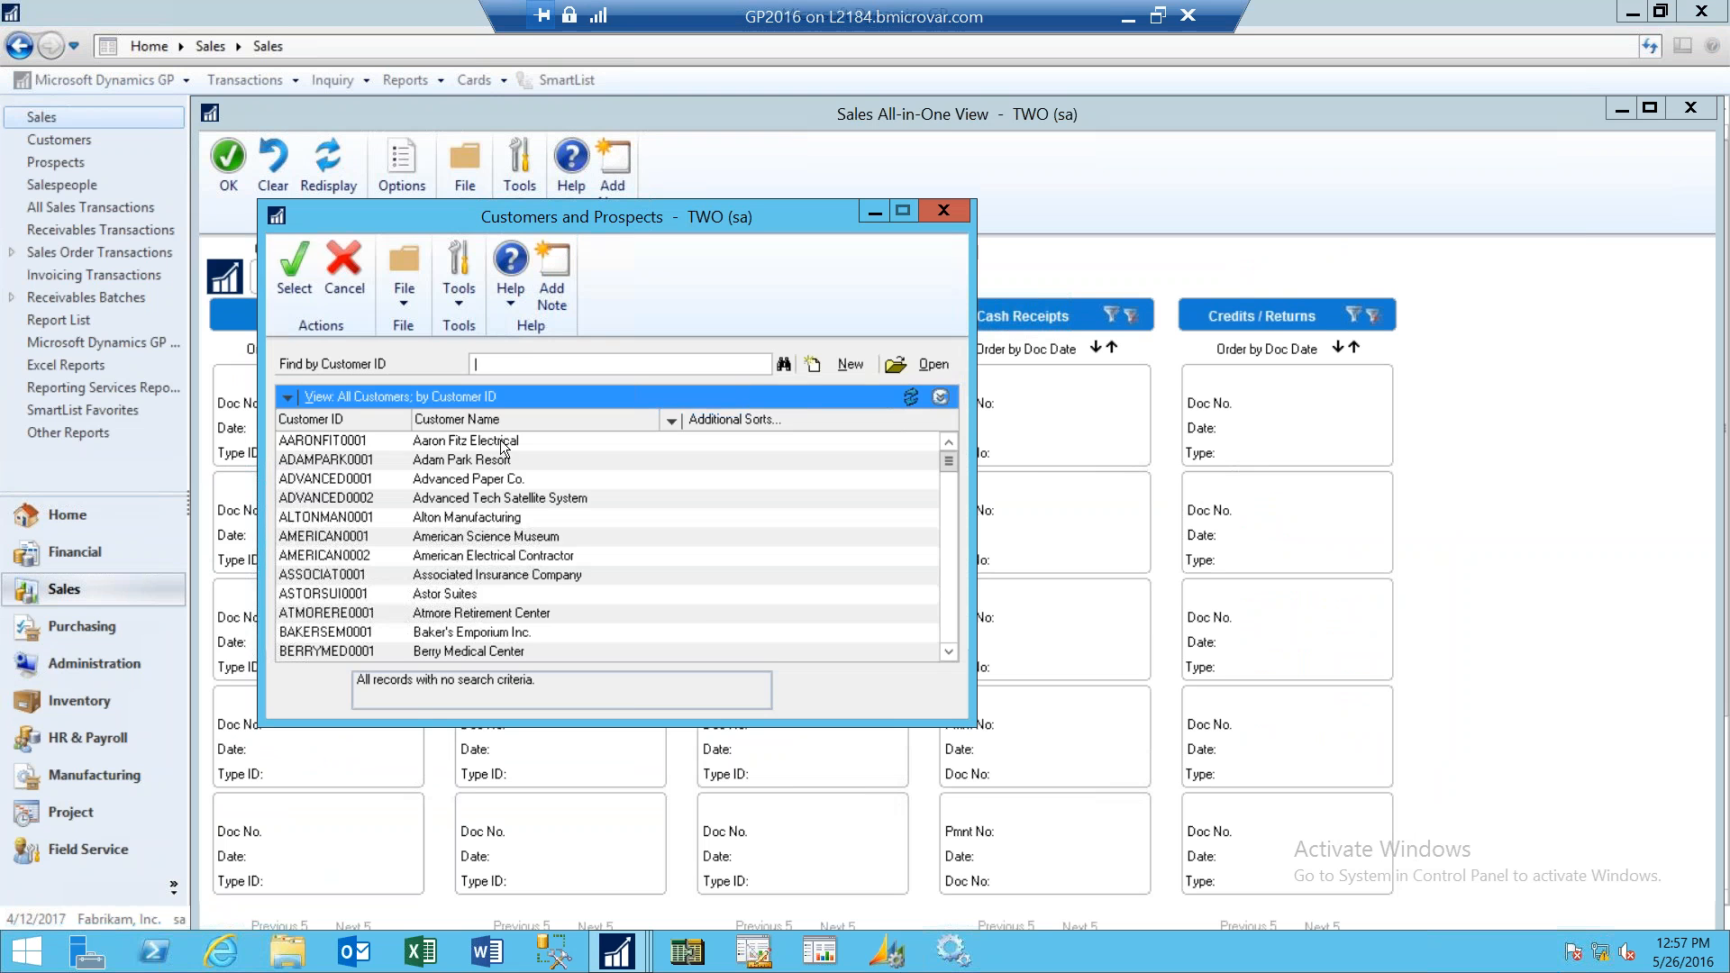
left_click(502, 441)
left_click(299, 284)
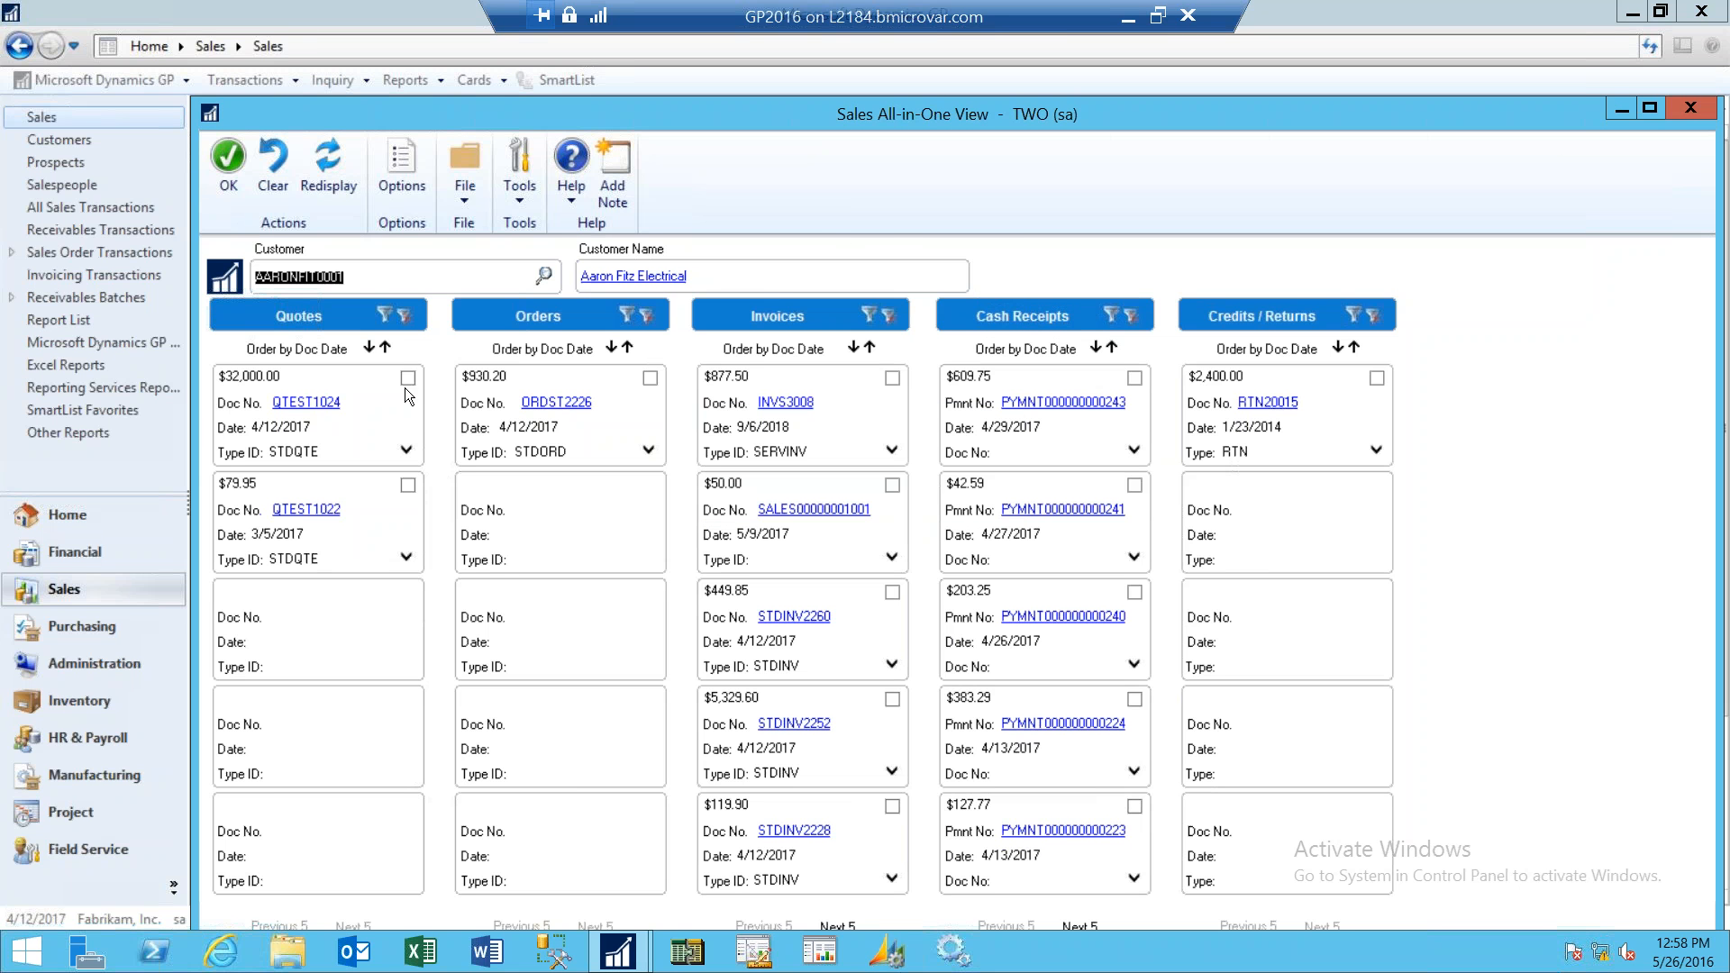
- Mark order ORDST2226 to show its related documents, then close the Sales All-in-One View
left_click(650, 379)
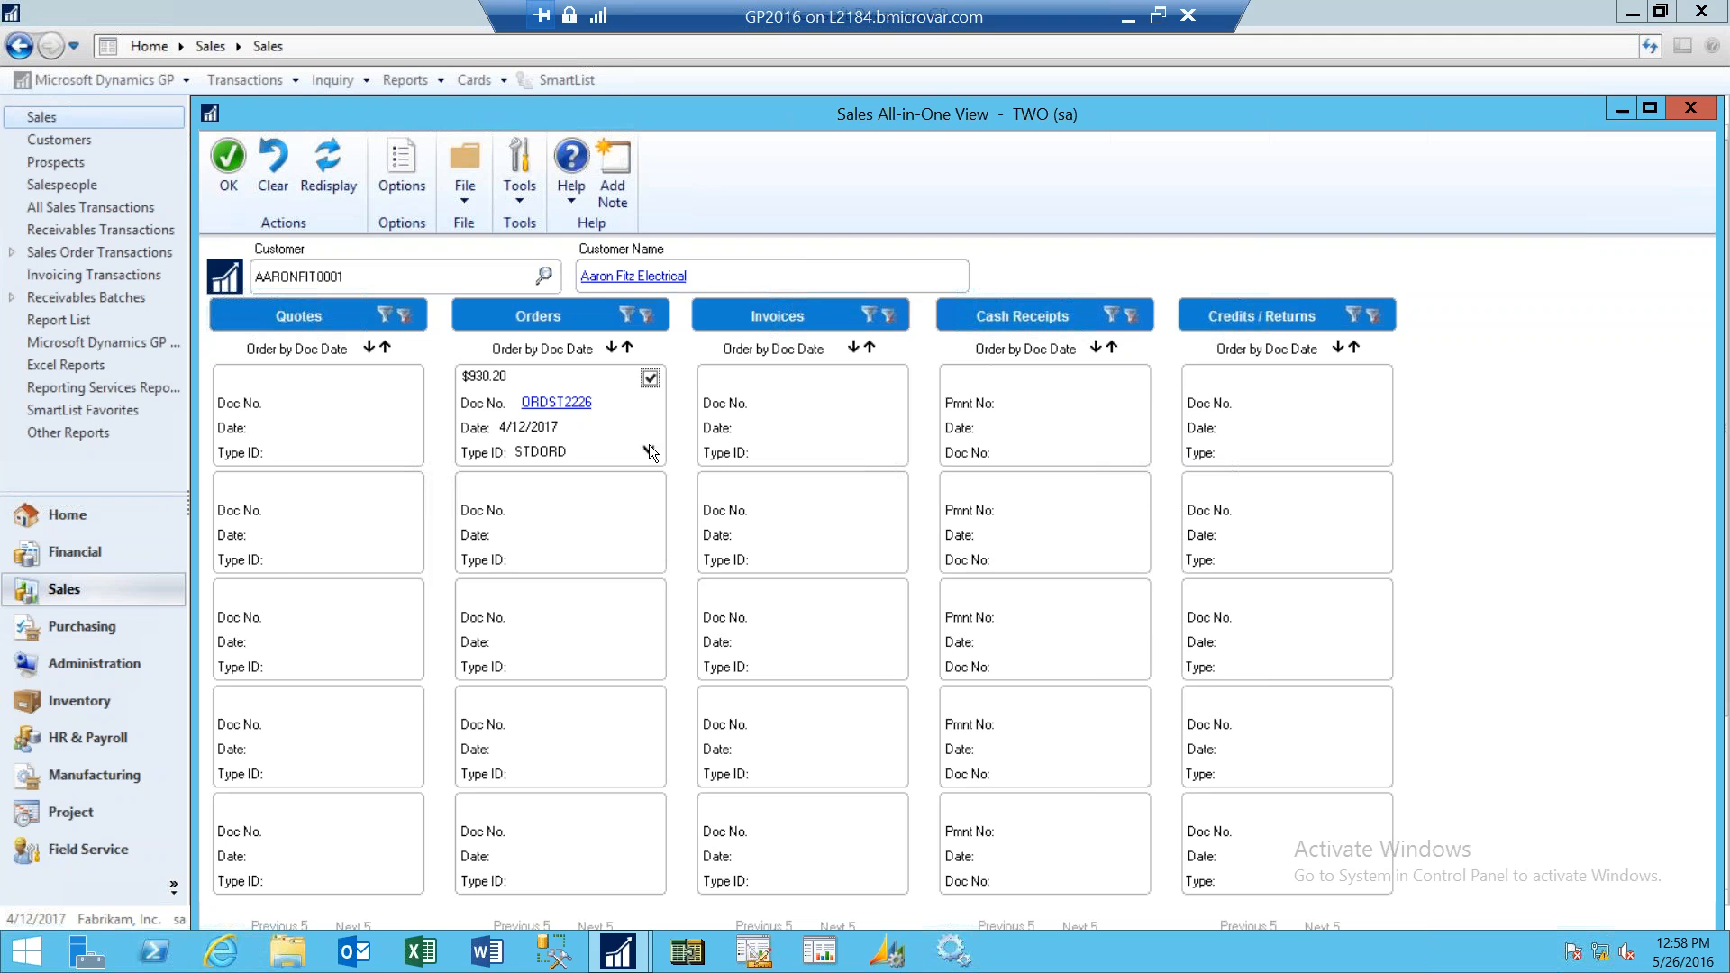
left_click(1662, 106)
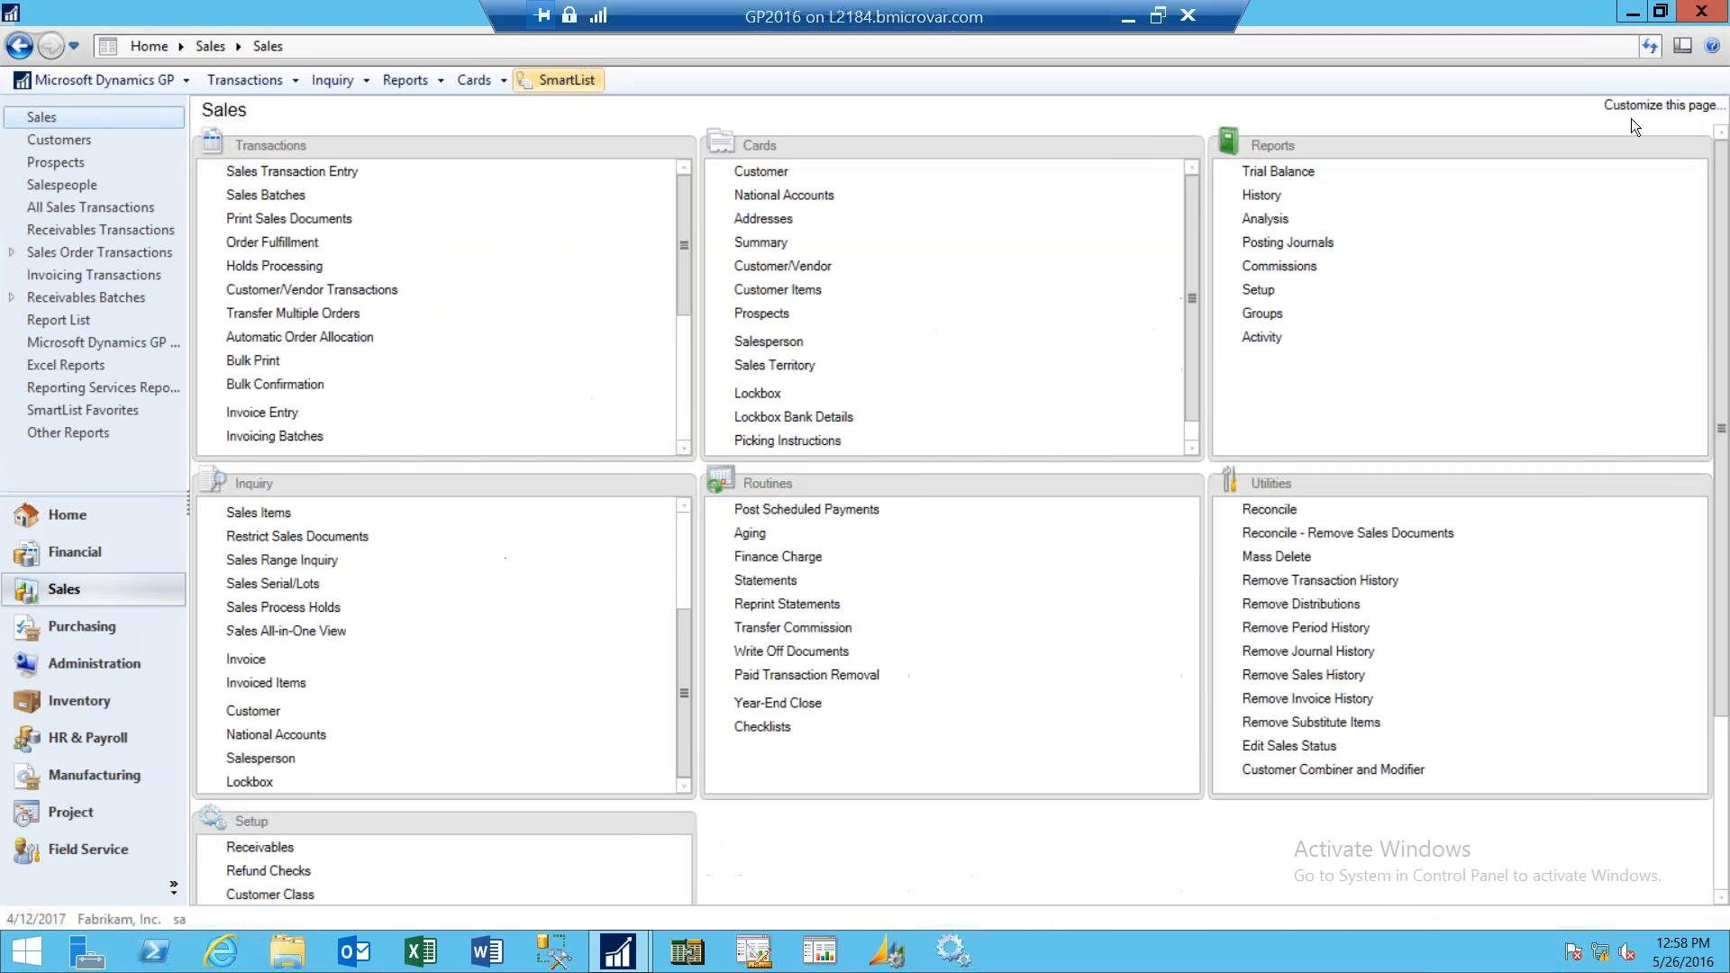
- Open the Inventory All-in-One View and load item 100XLG through the item lookup
left_click(80, 700)
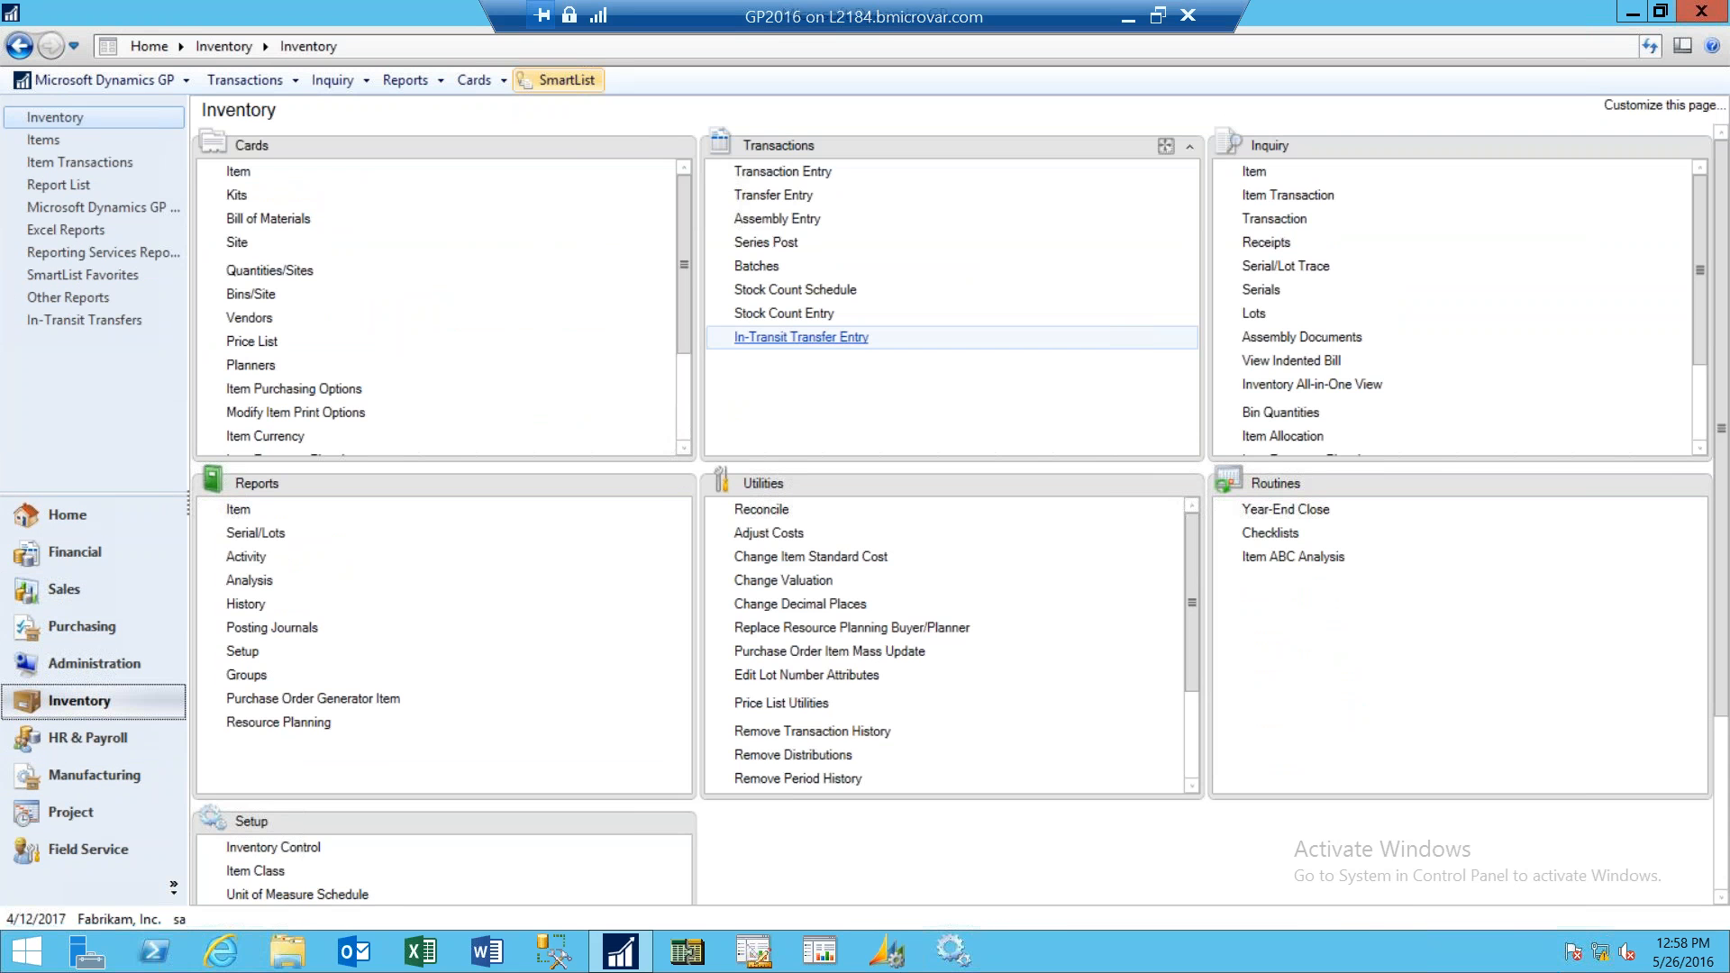
left_click(1265, 385)
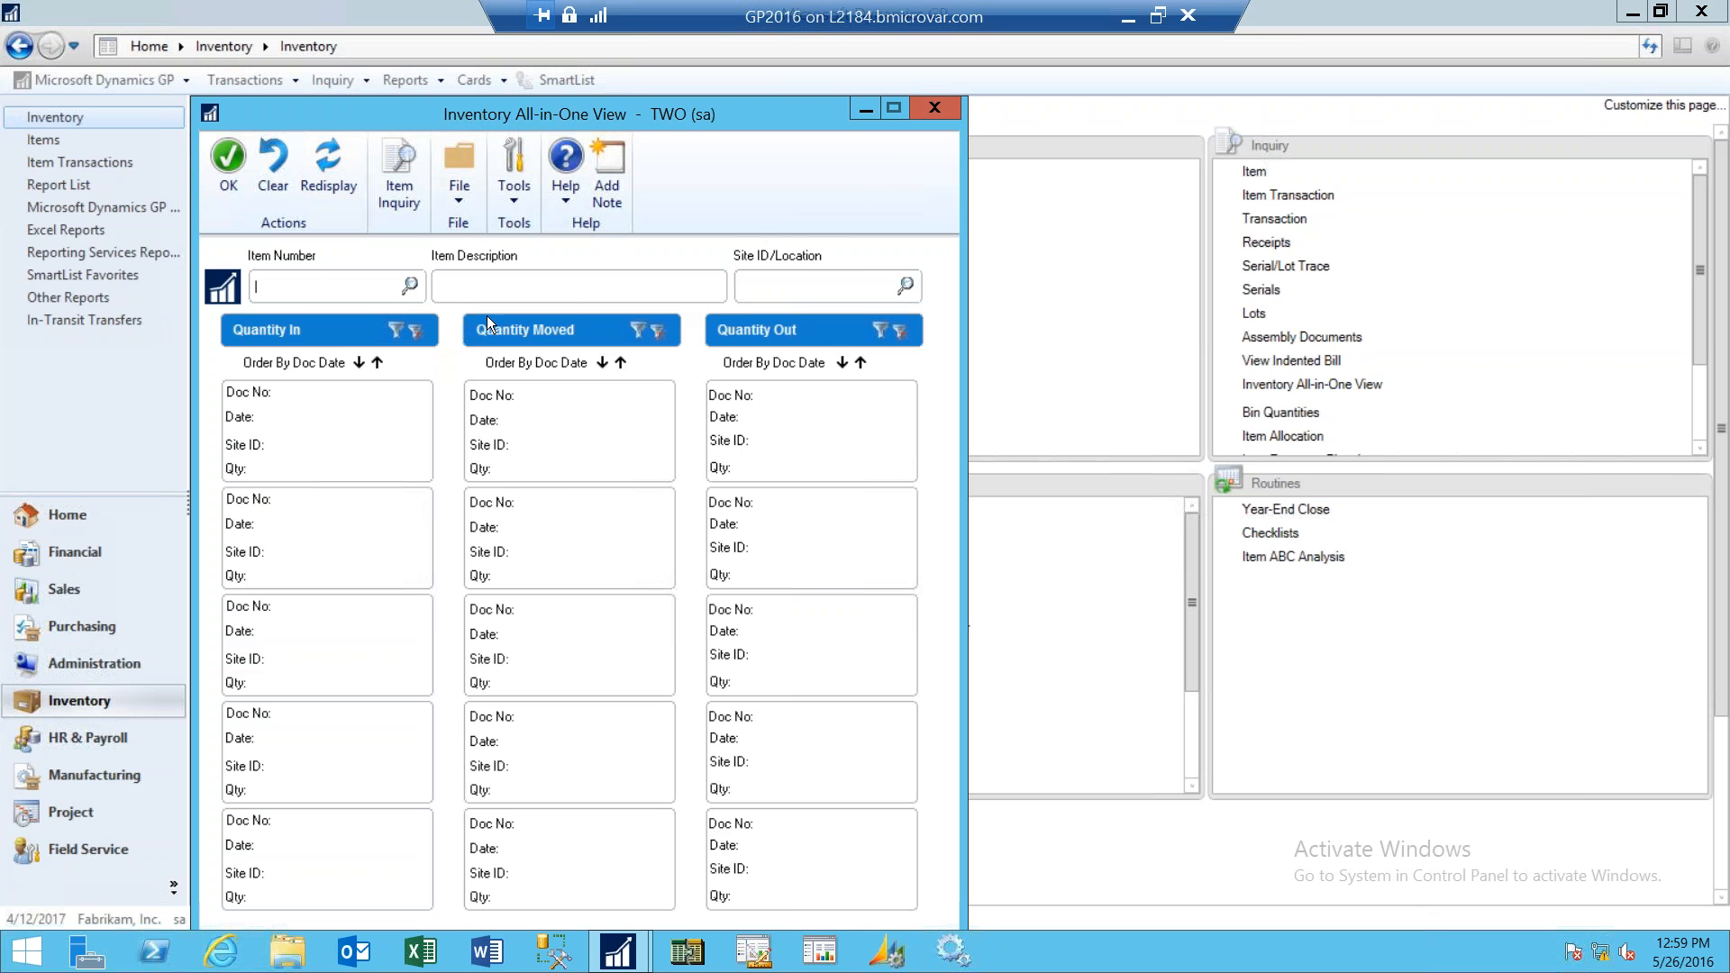
left_click(409, 285)
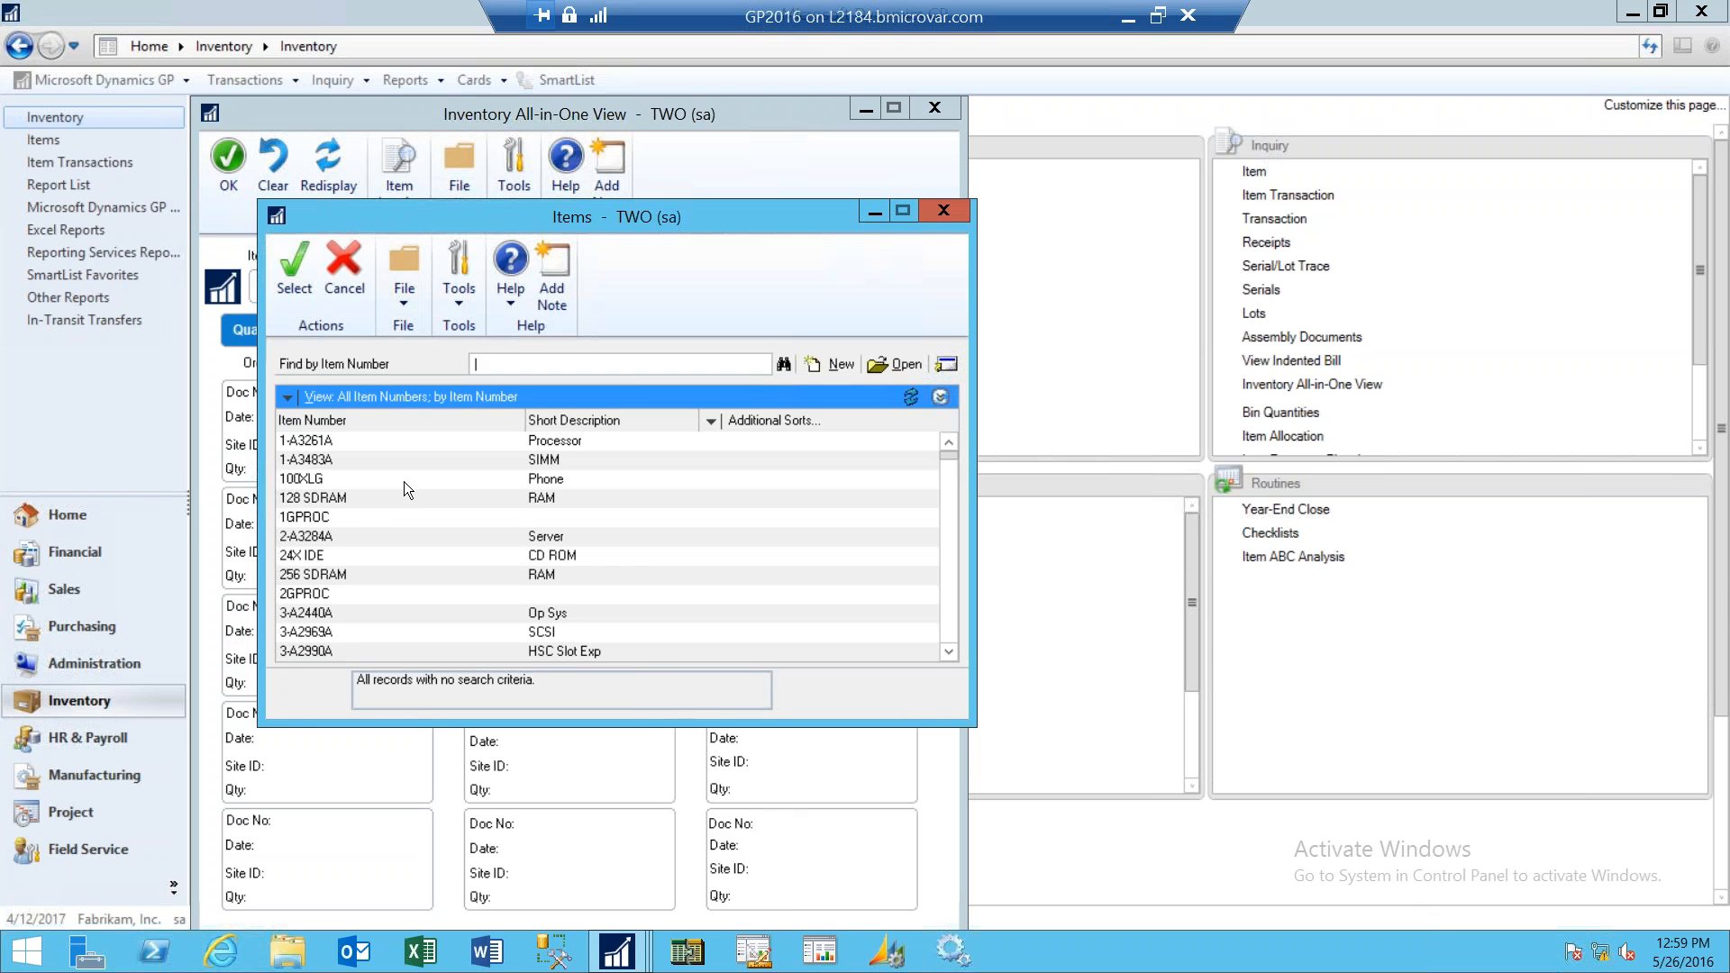
left_click(404, 480)
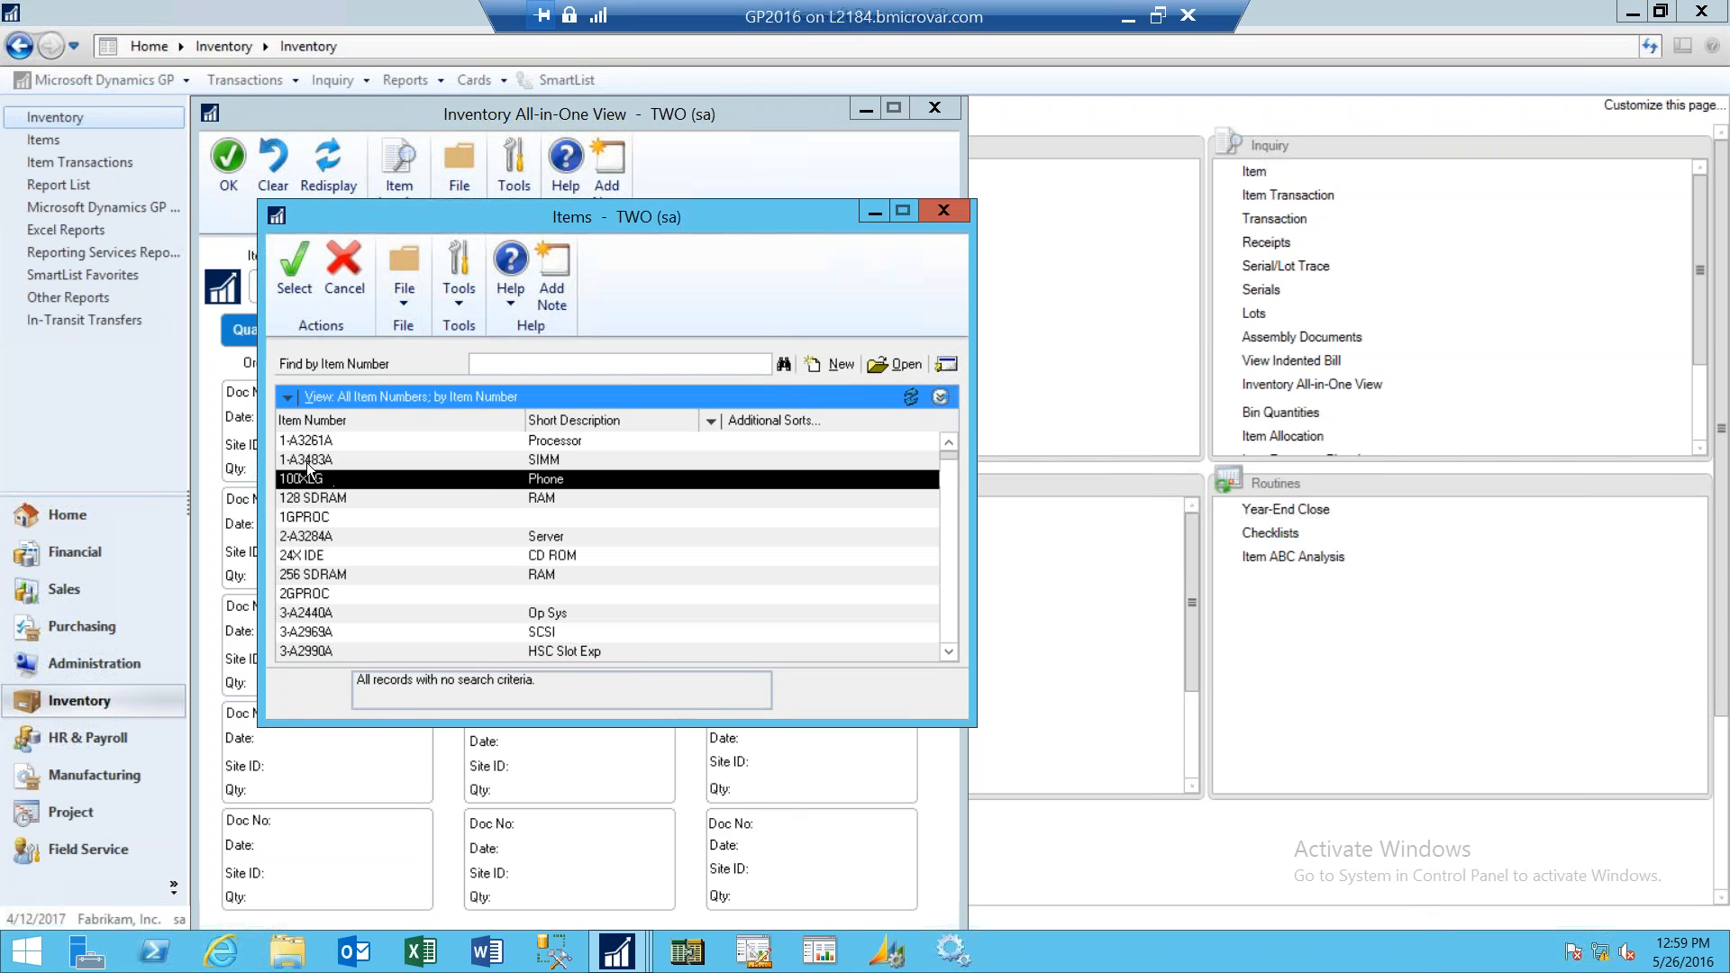
left_click(303, 273)
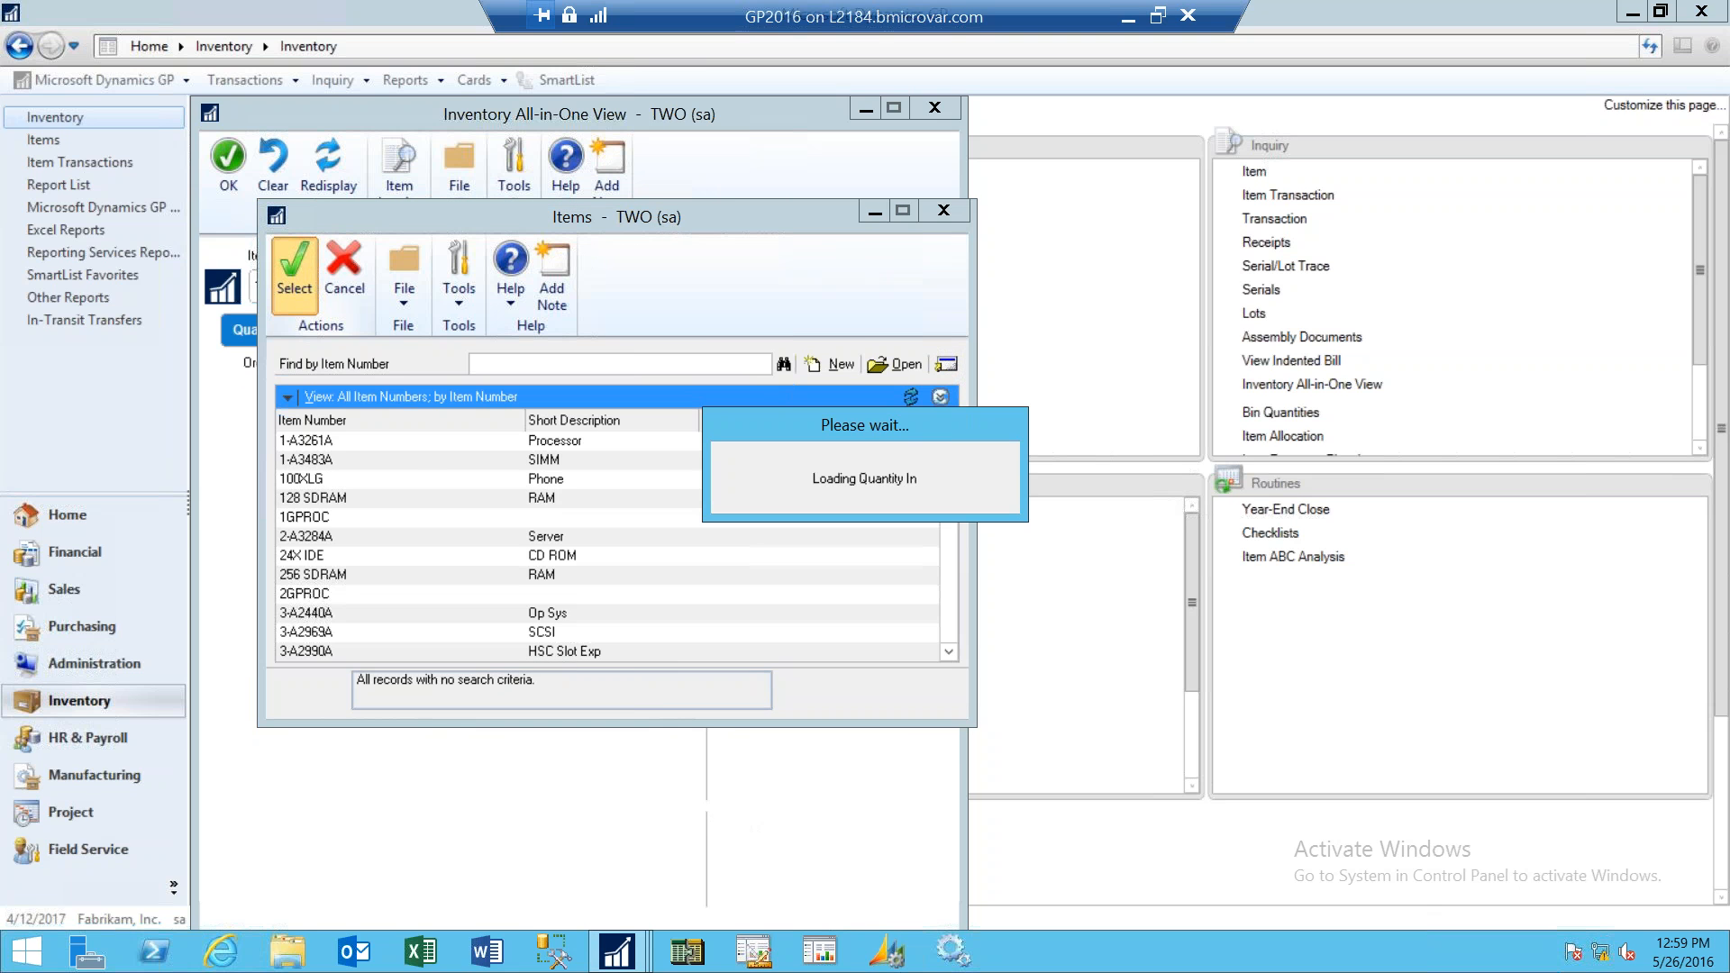
- Load item 128 SDRAM into the Inventory All-in-One View through the item lookup
left_click(348, 182)
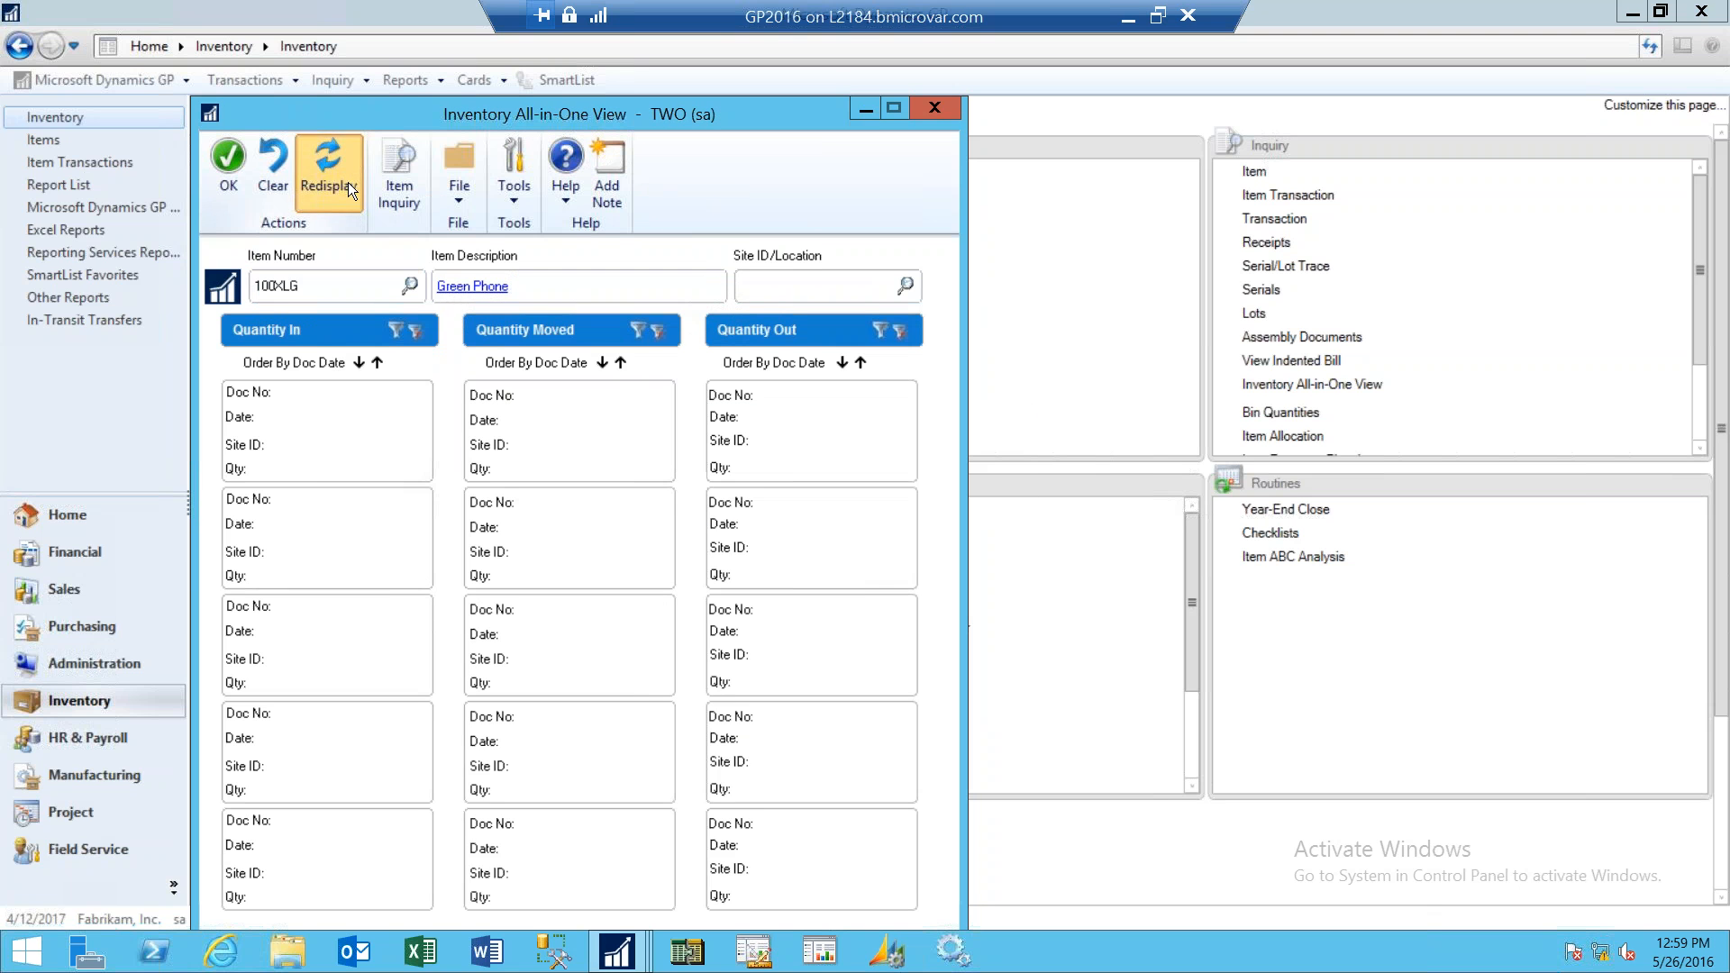
left_click(411, 288)
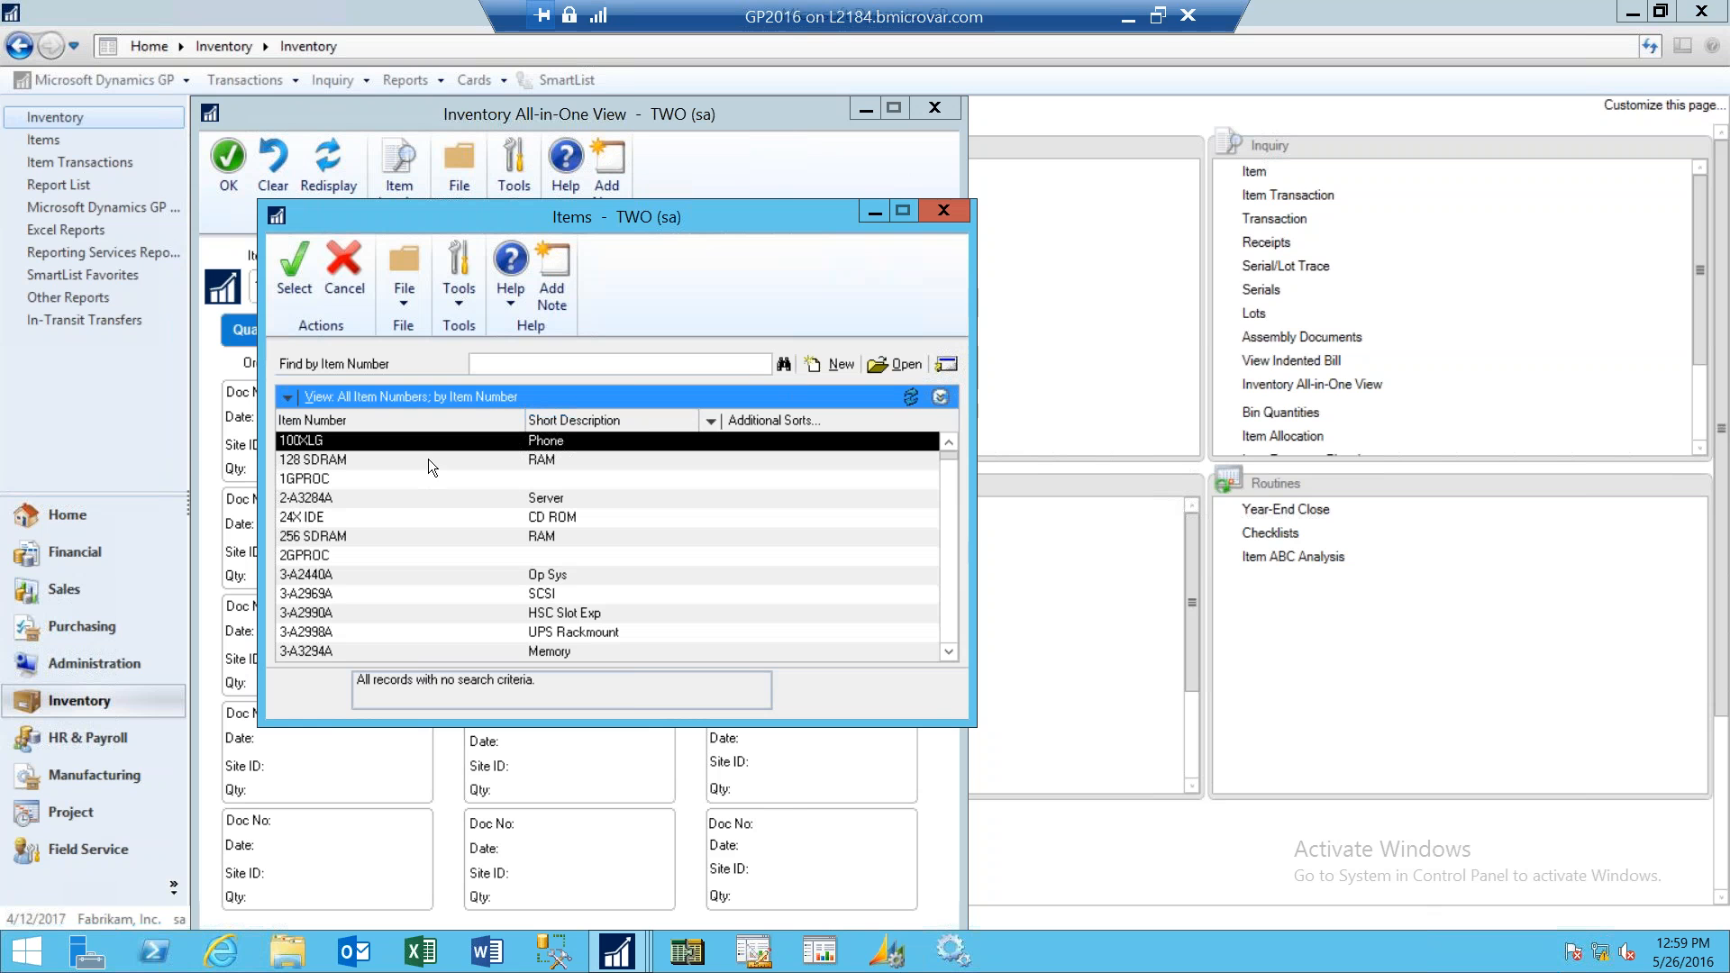
double_click(430, 458)
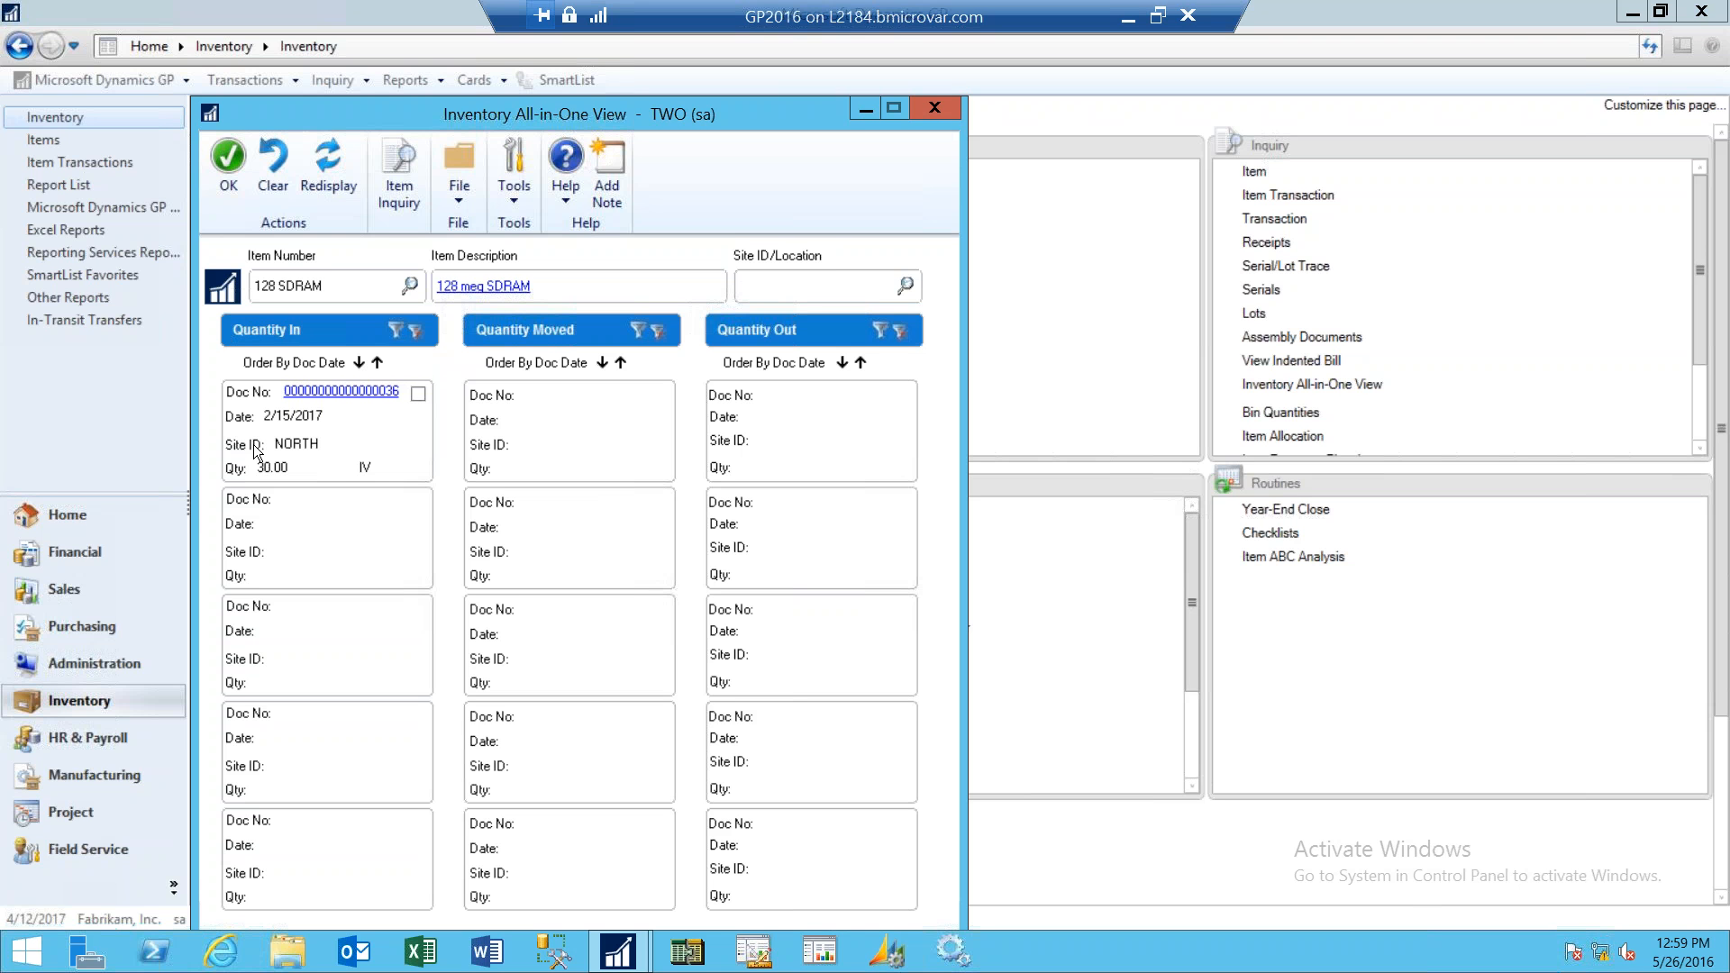
- Open the adjustment document listed under Quantity In to view its transaction entry, then close that window
left_click(363, 394)
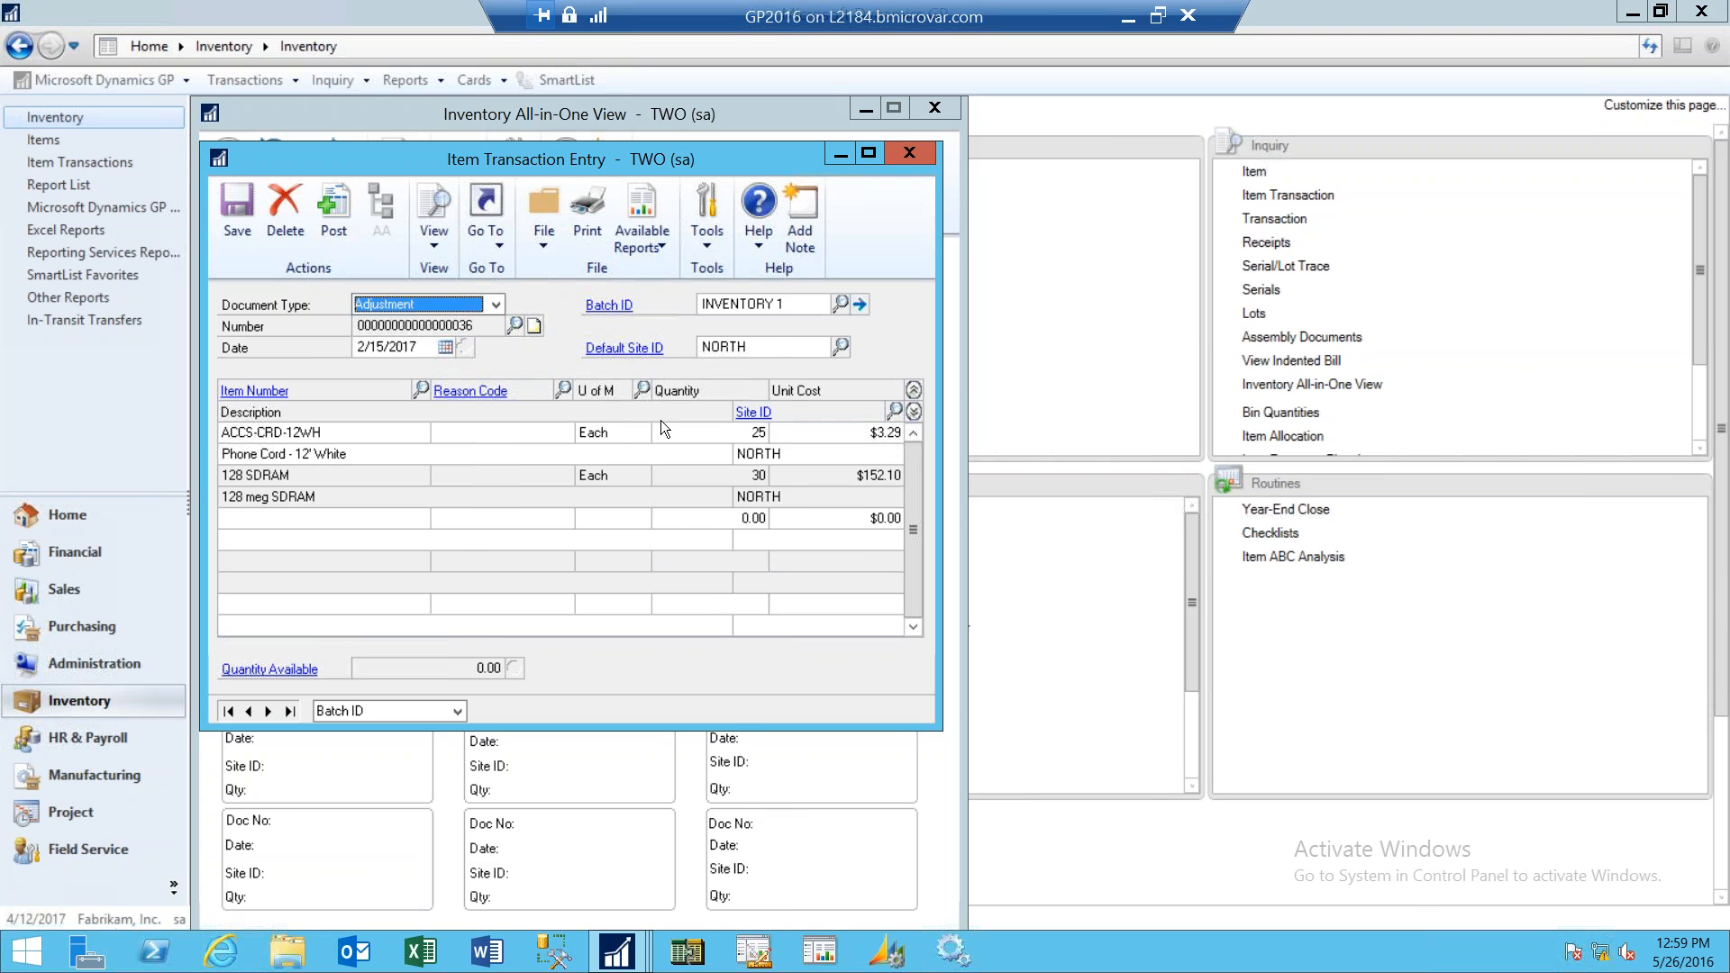
left_click(910, 154)
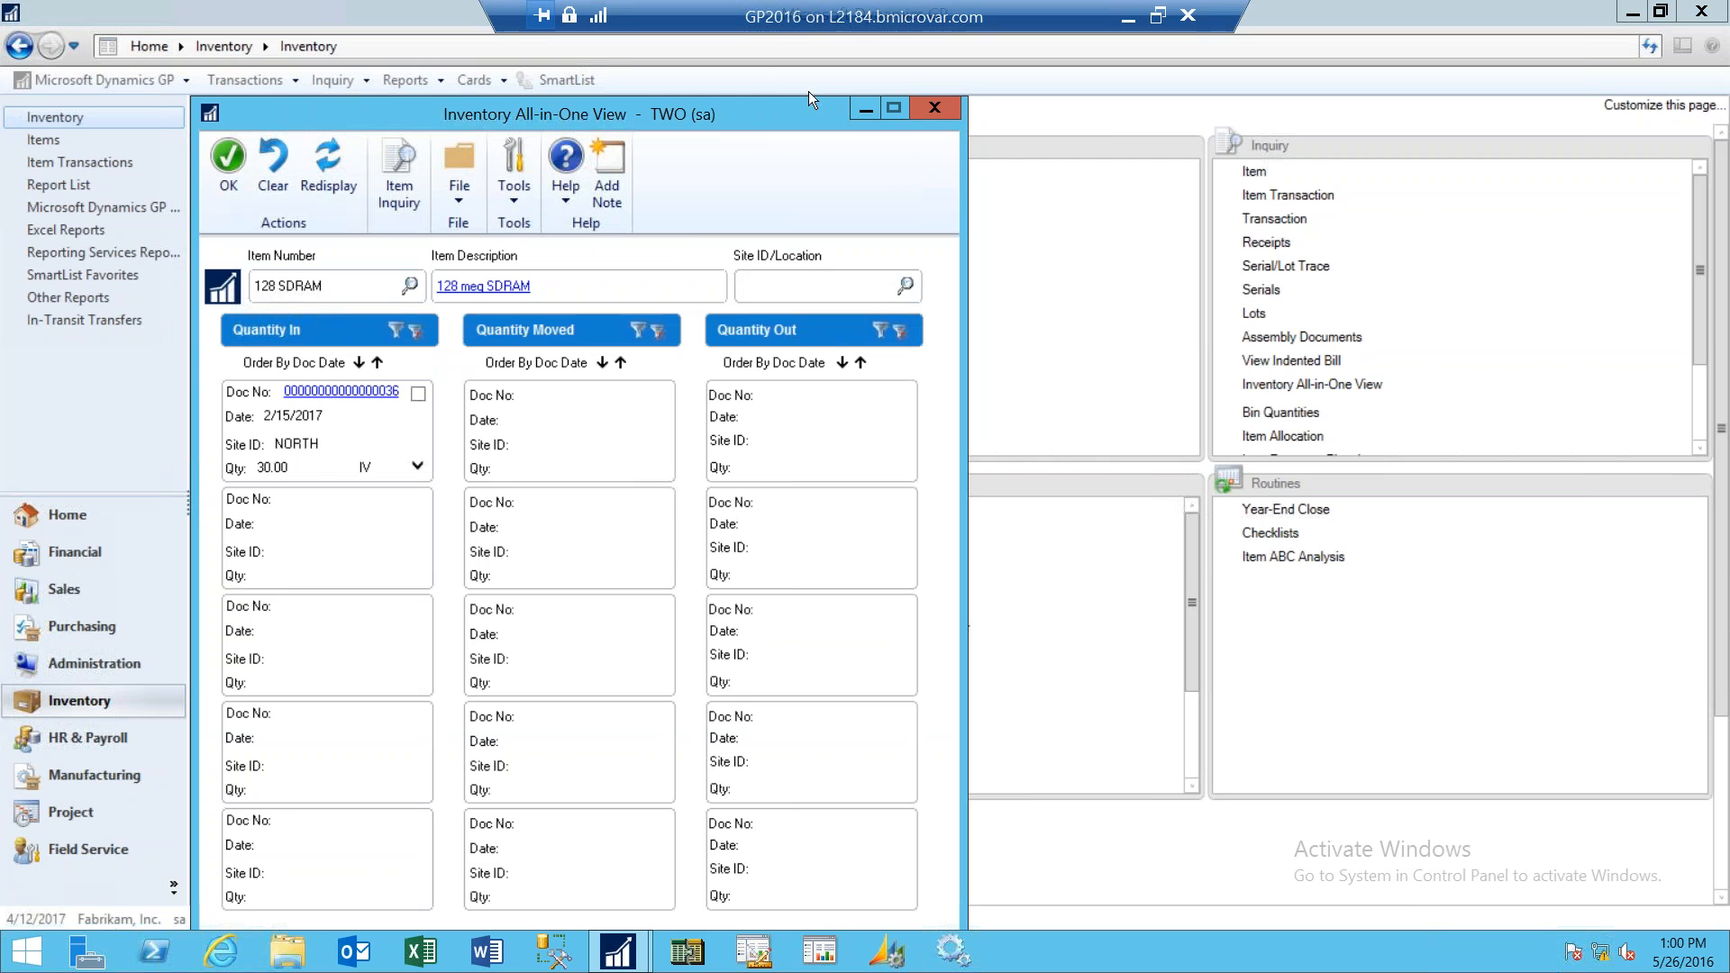
- Open the Item Transaction Inquiry and load item 100XLG through the item lookup
left_click(1273, 116)
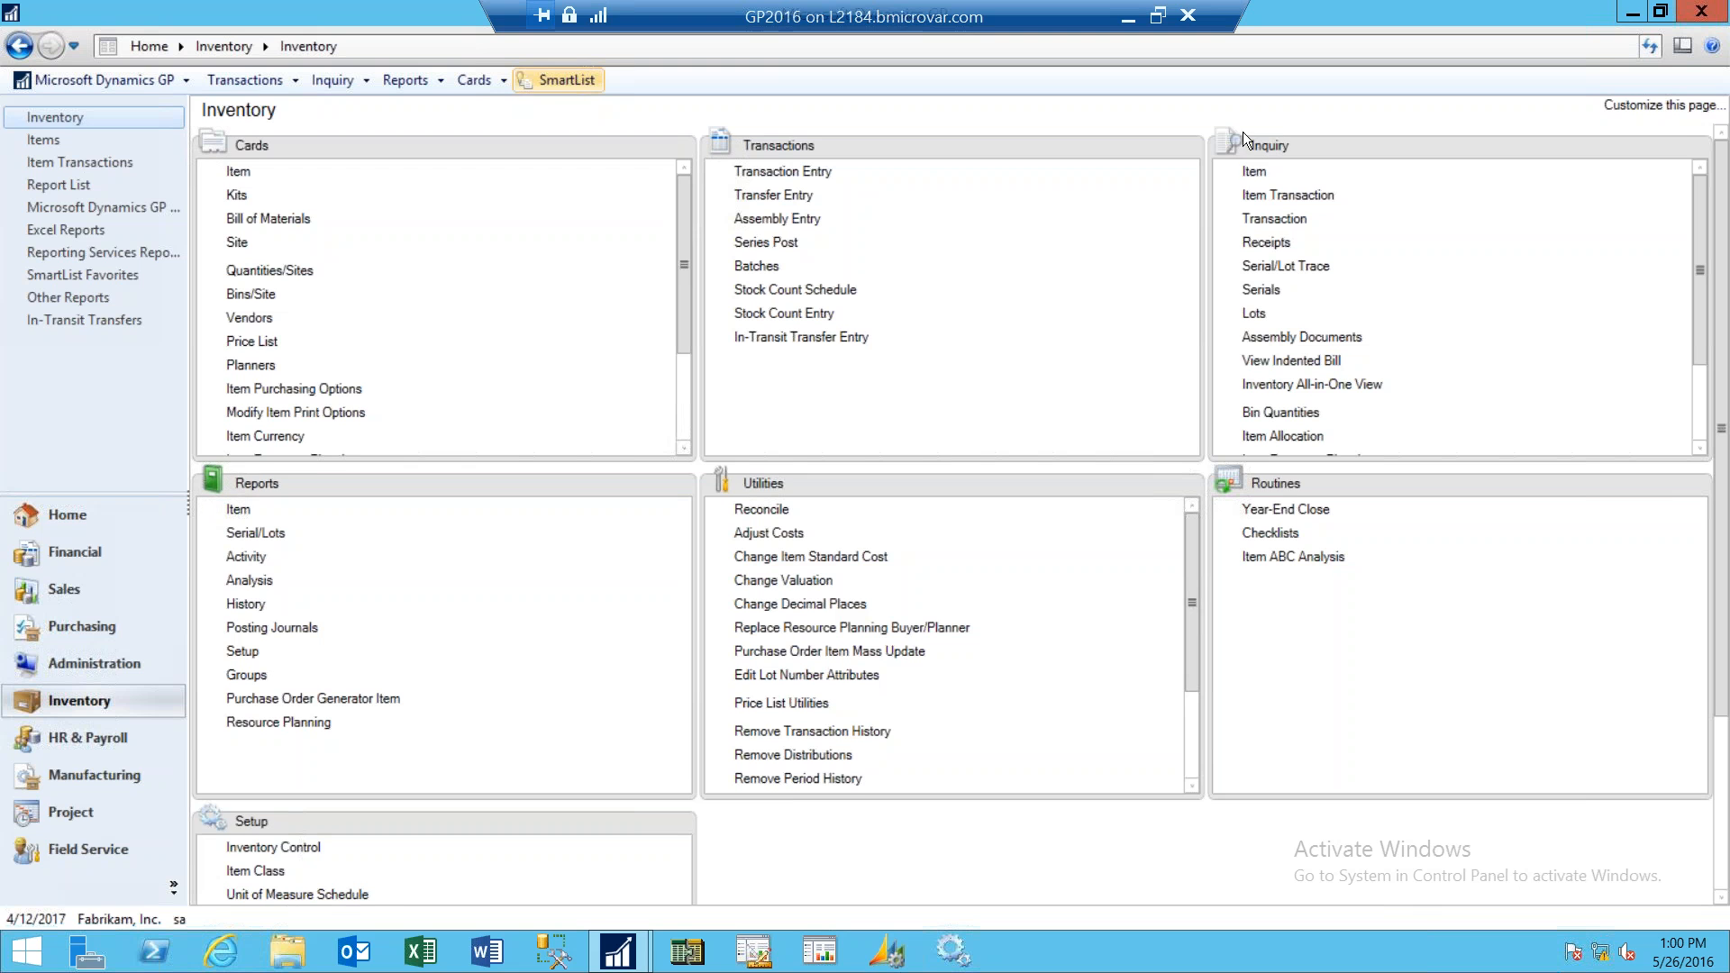
left_click(1282, 197)
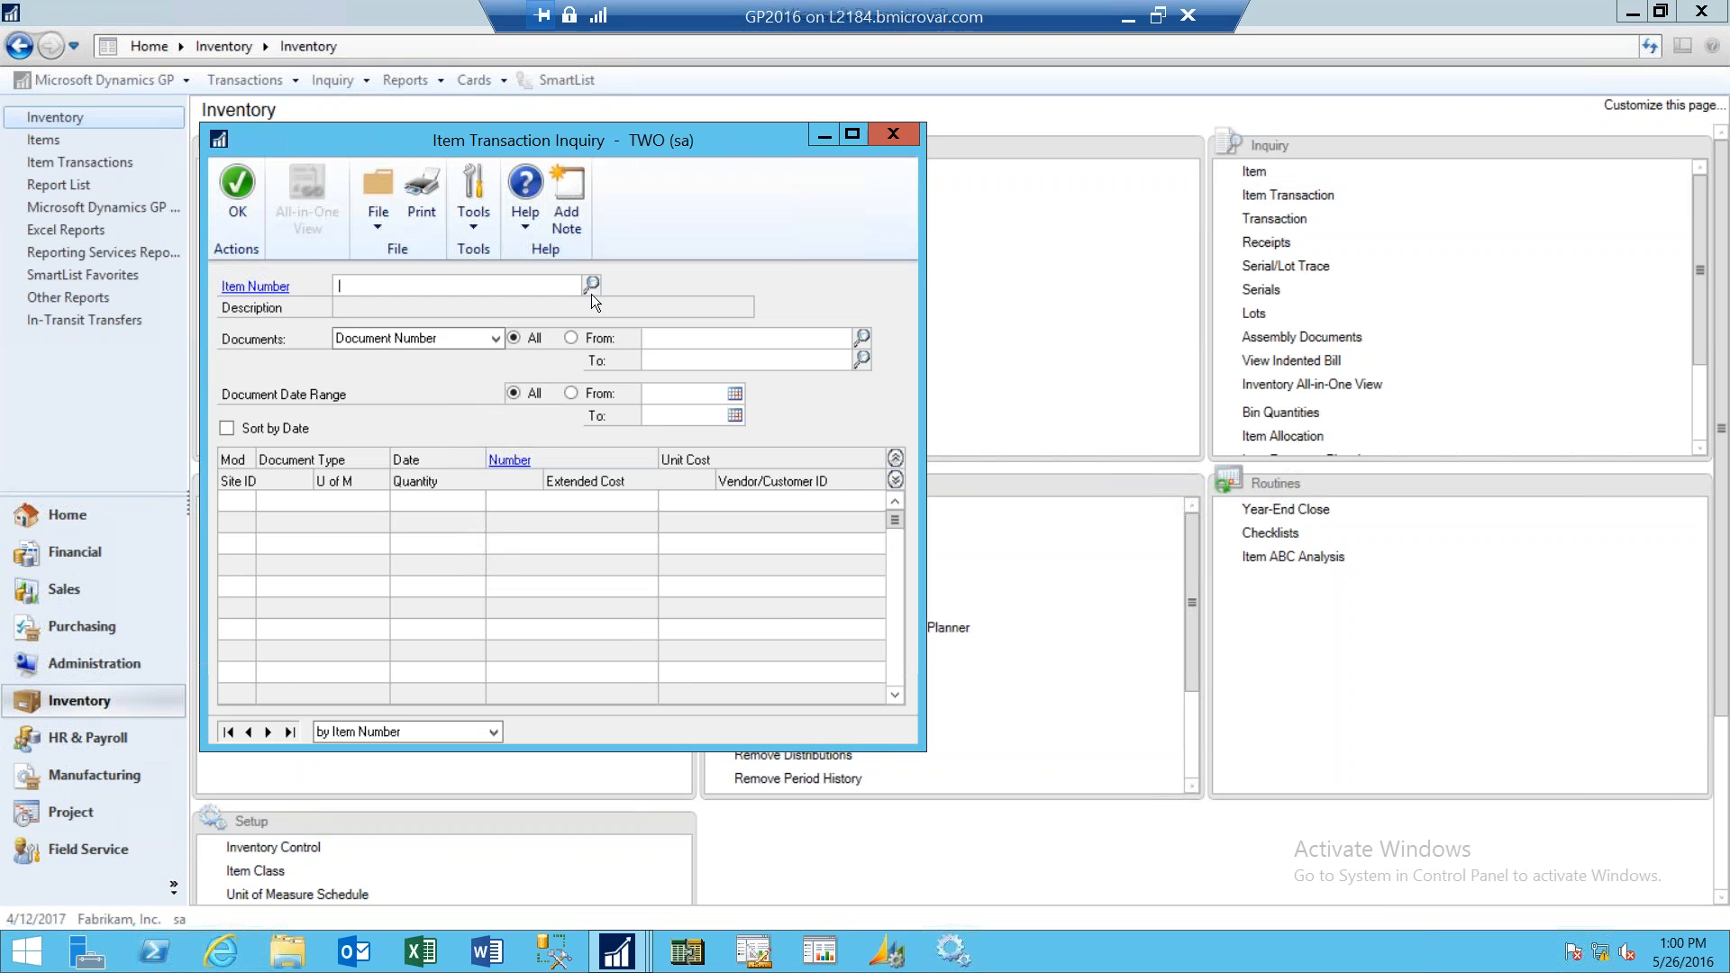
left_click(592, 286)
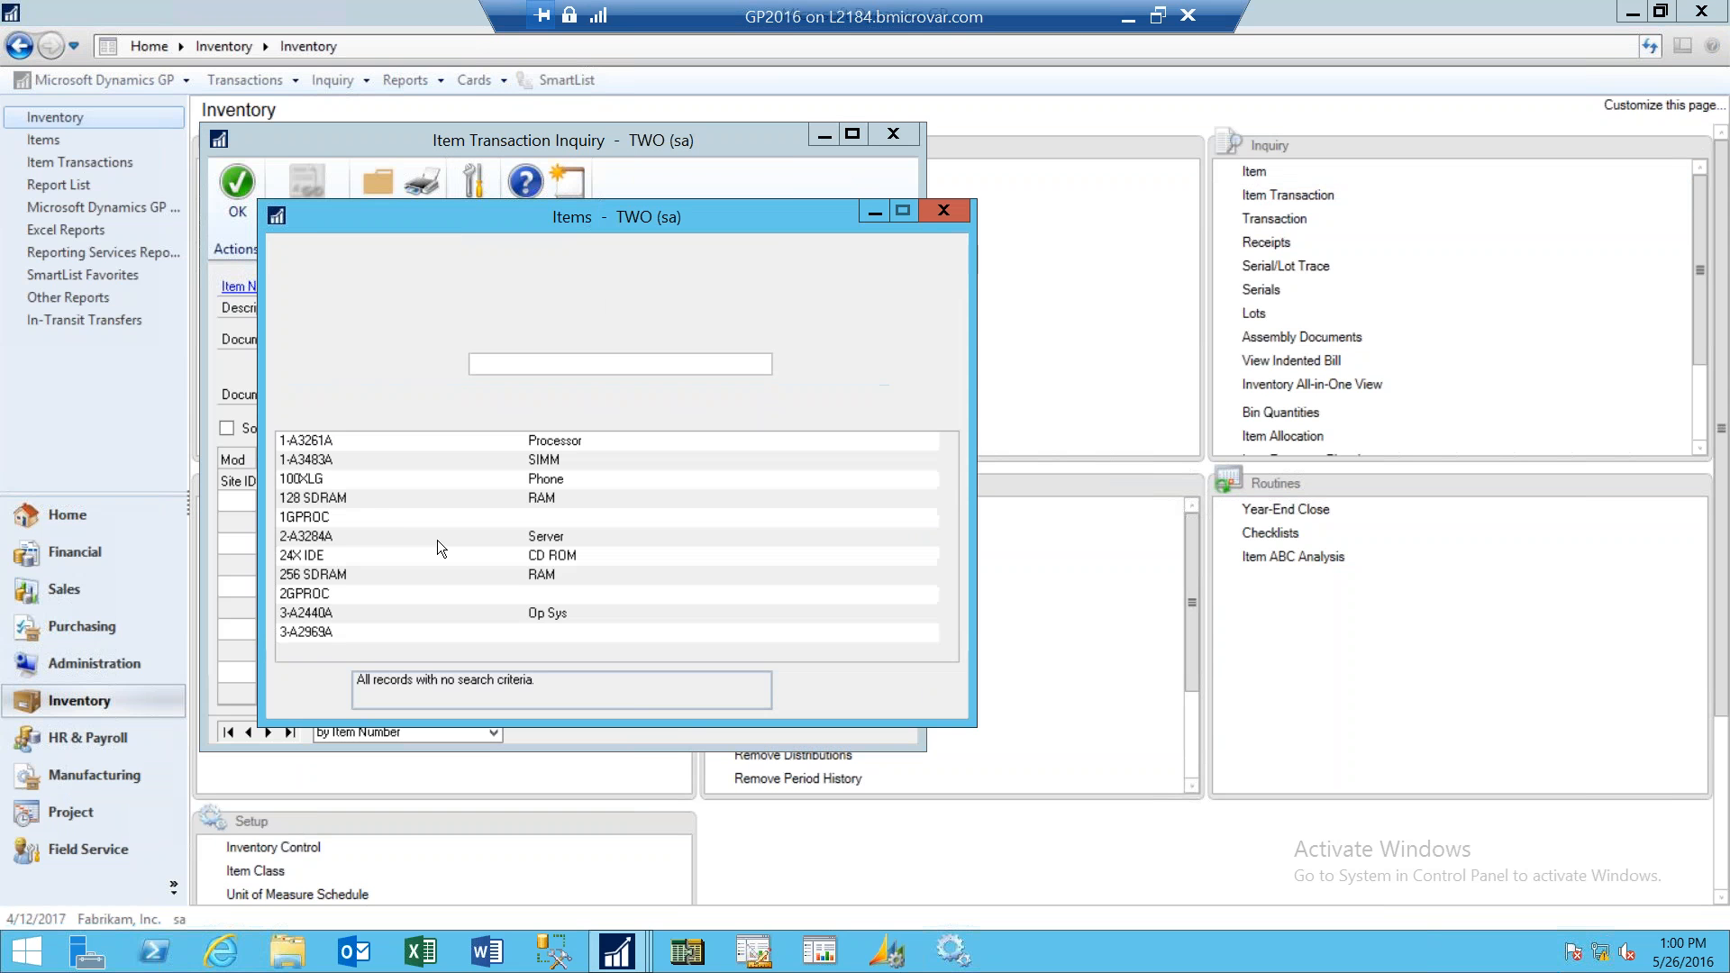
double_click(404, 483)
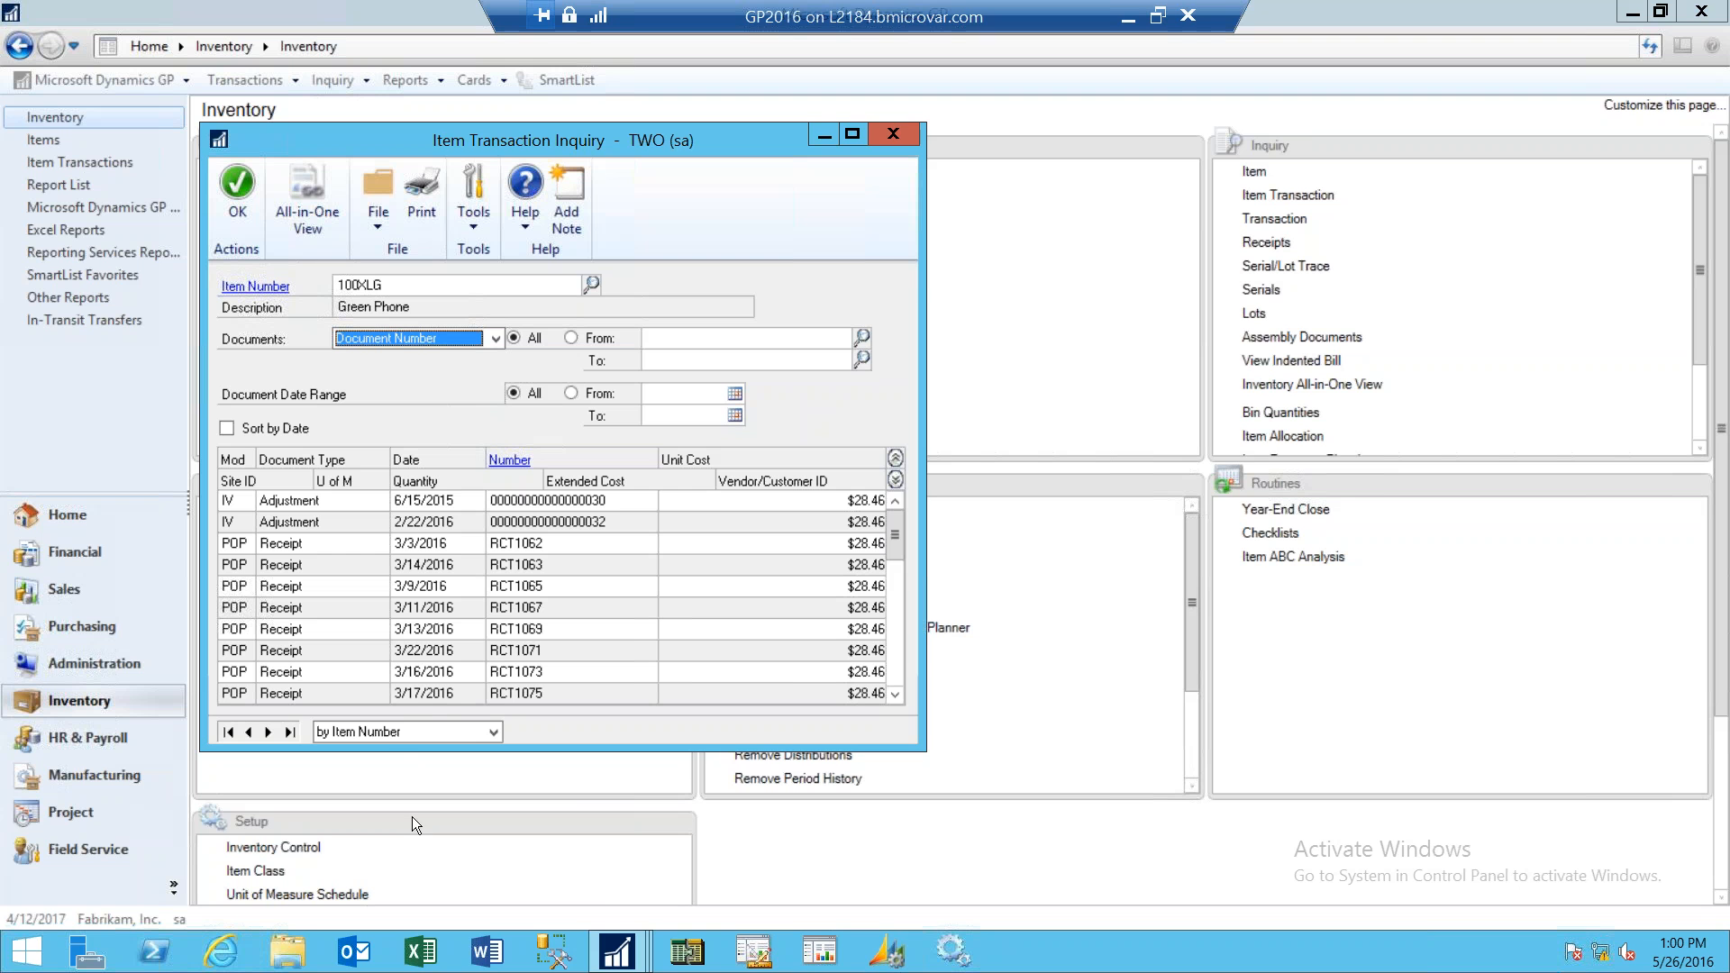
- Return to the Inventory All-in-One View, open the Item Inquiry for 128 SDRAM, then close all open inquiry windows
mouse_move(622, 953)
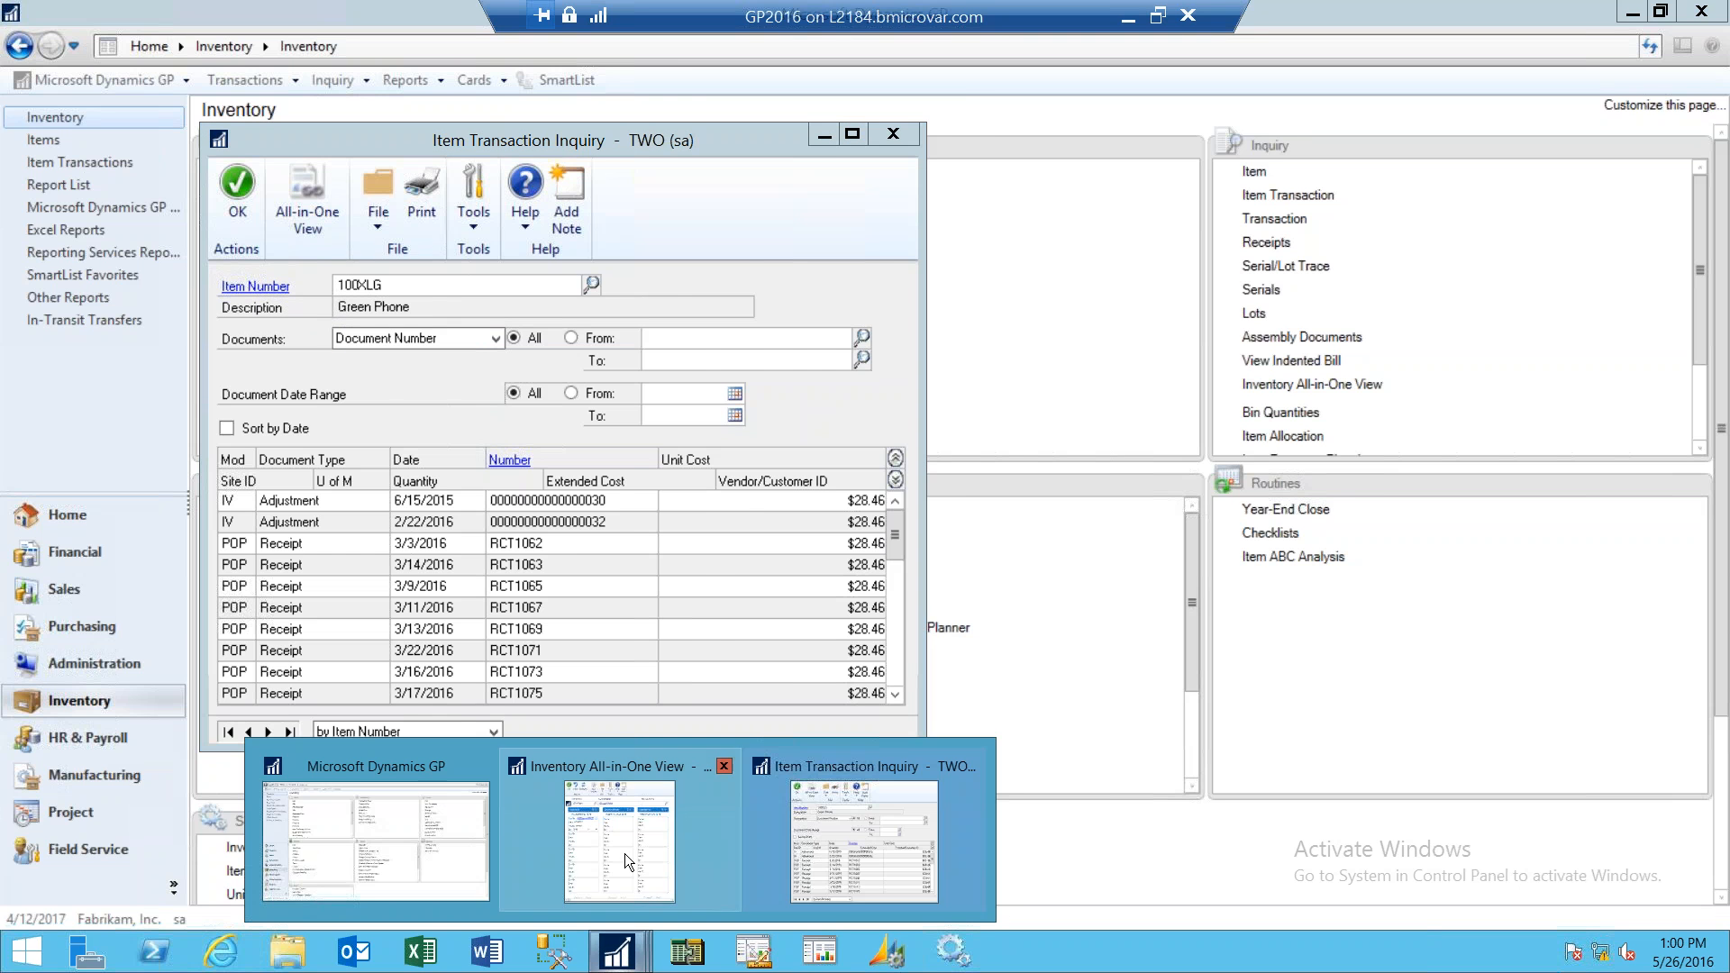
left_click(625, 852)
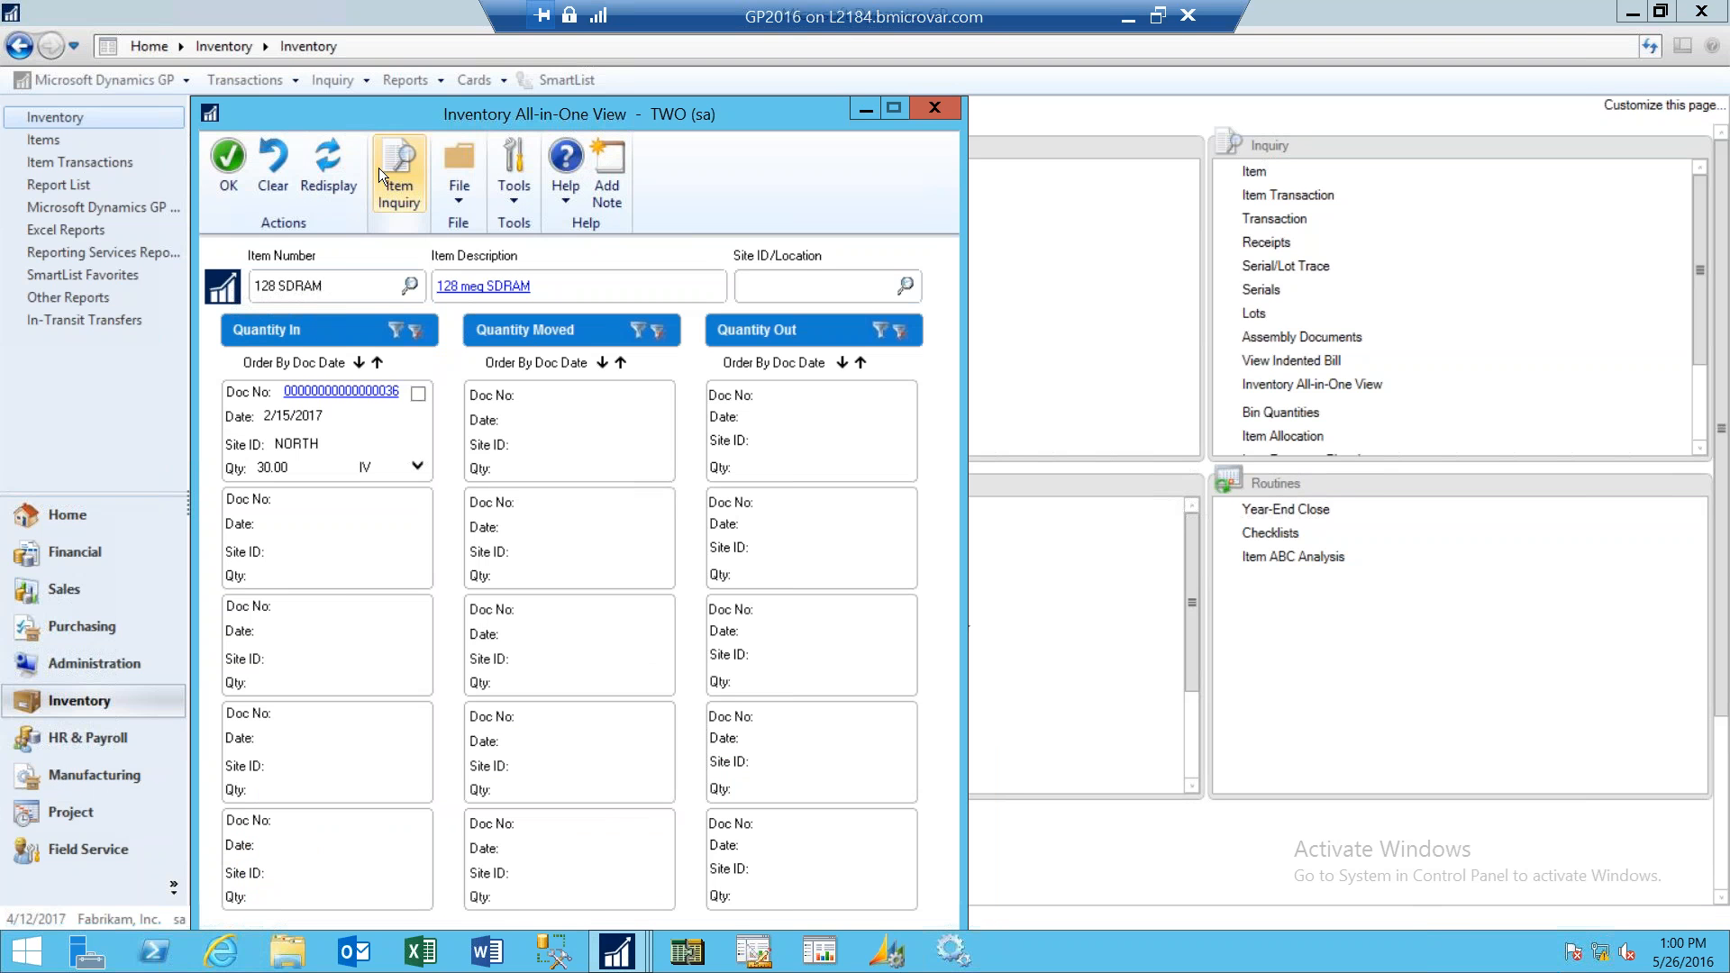
left_click(393, 216)
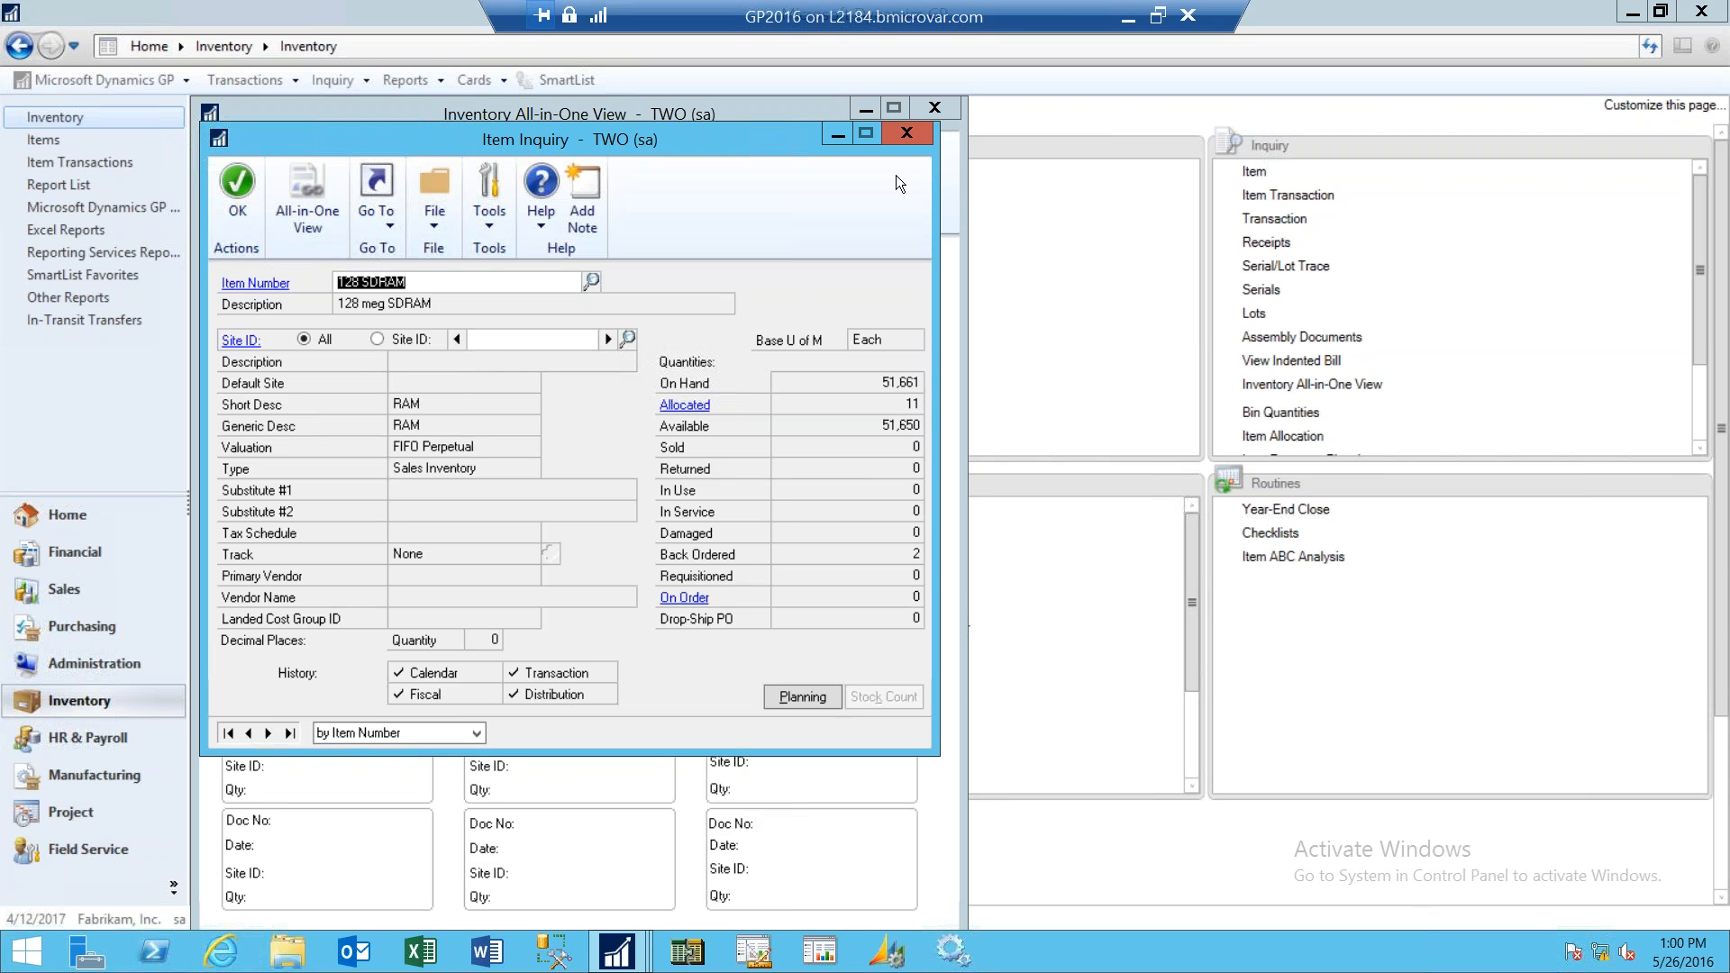
left_click(904, 135)
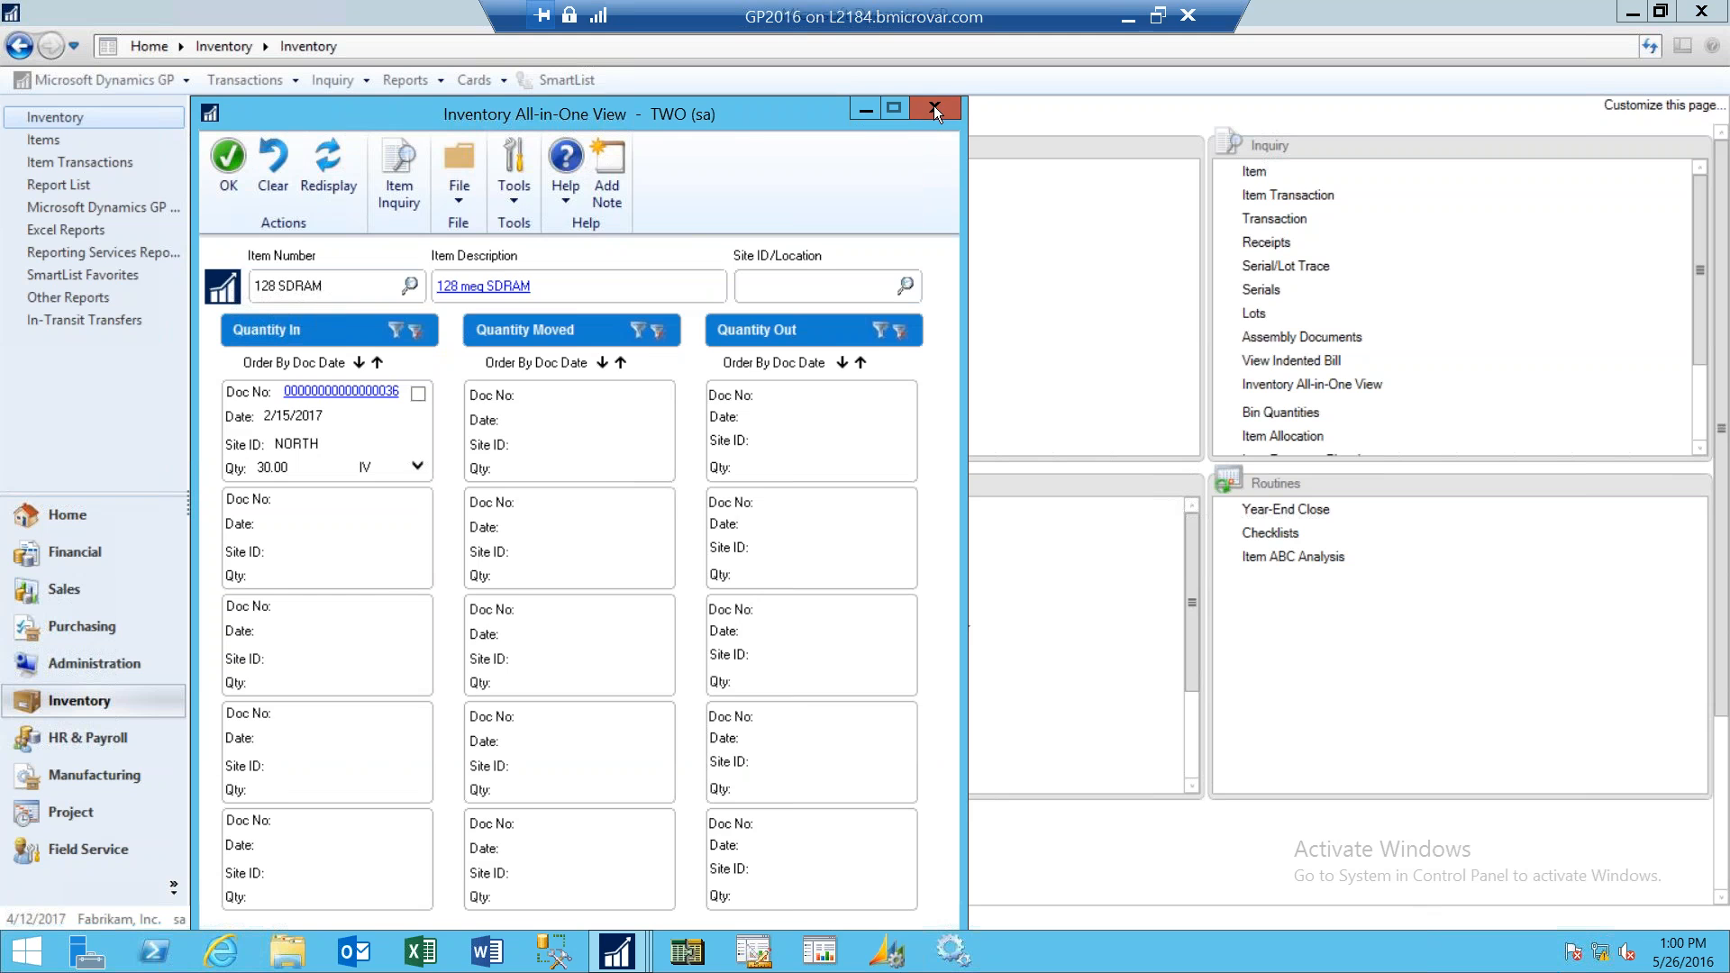
left_click(934, 105)
left_click(917, 133)
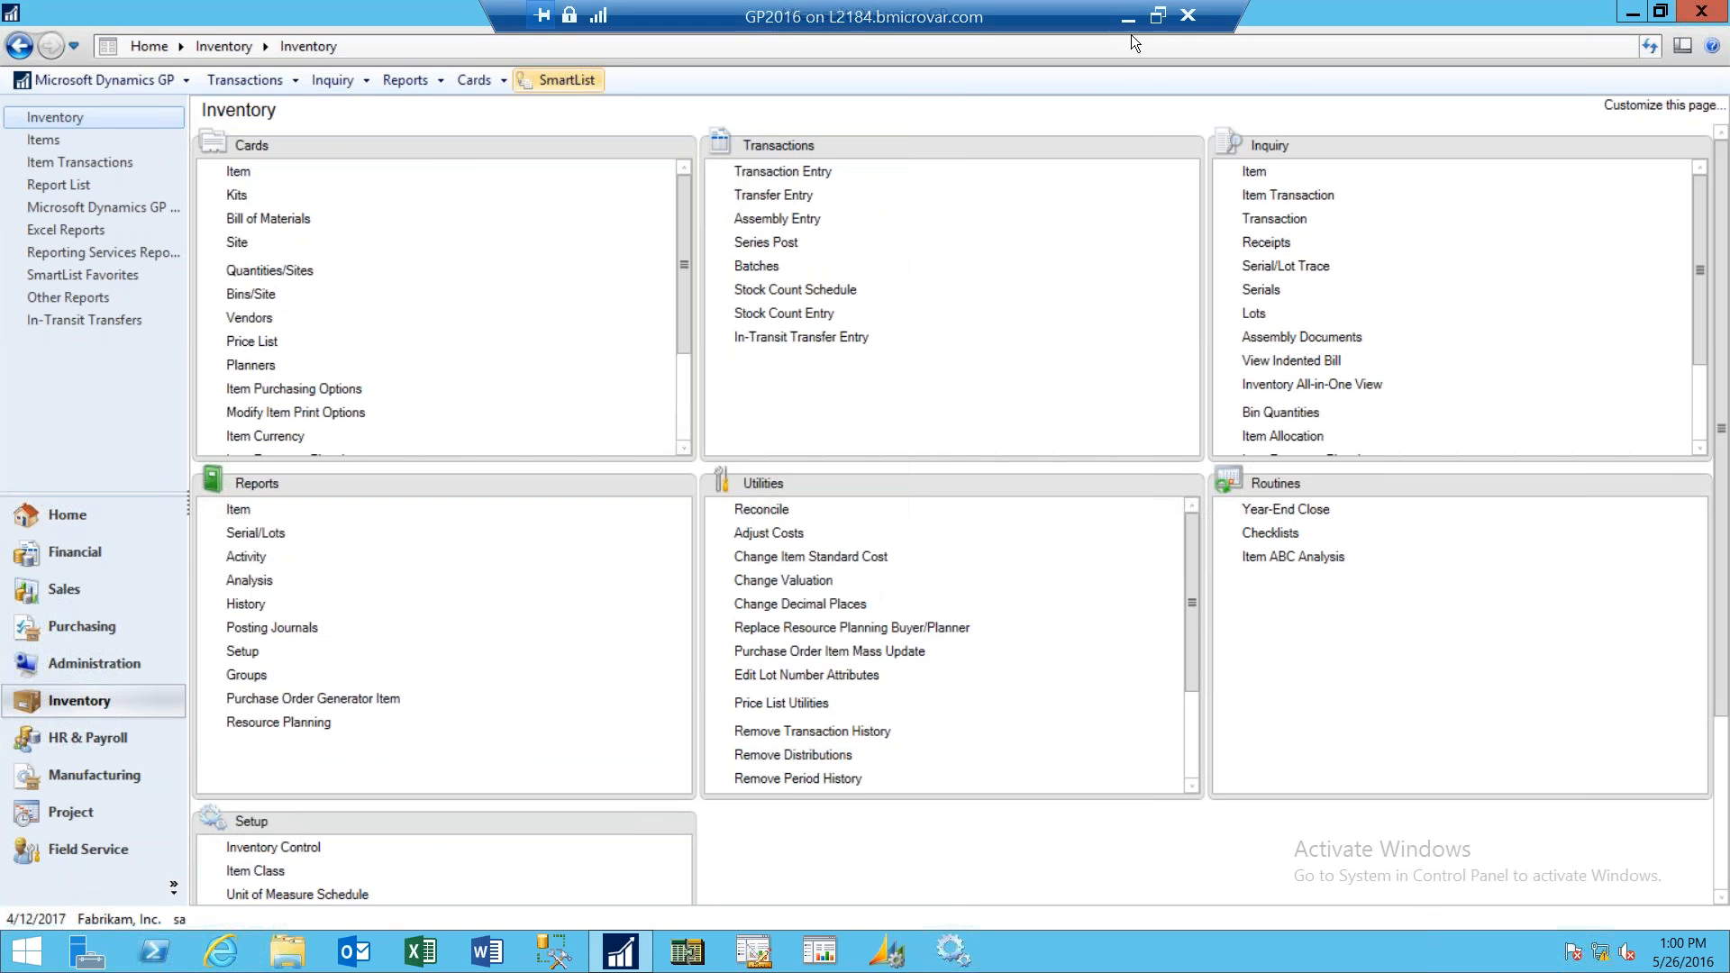
- Switch to PowerPoint, start the slide show from the Financial slide and advance to the next slide
left_click(1127, 17)
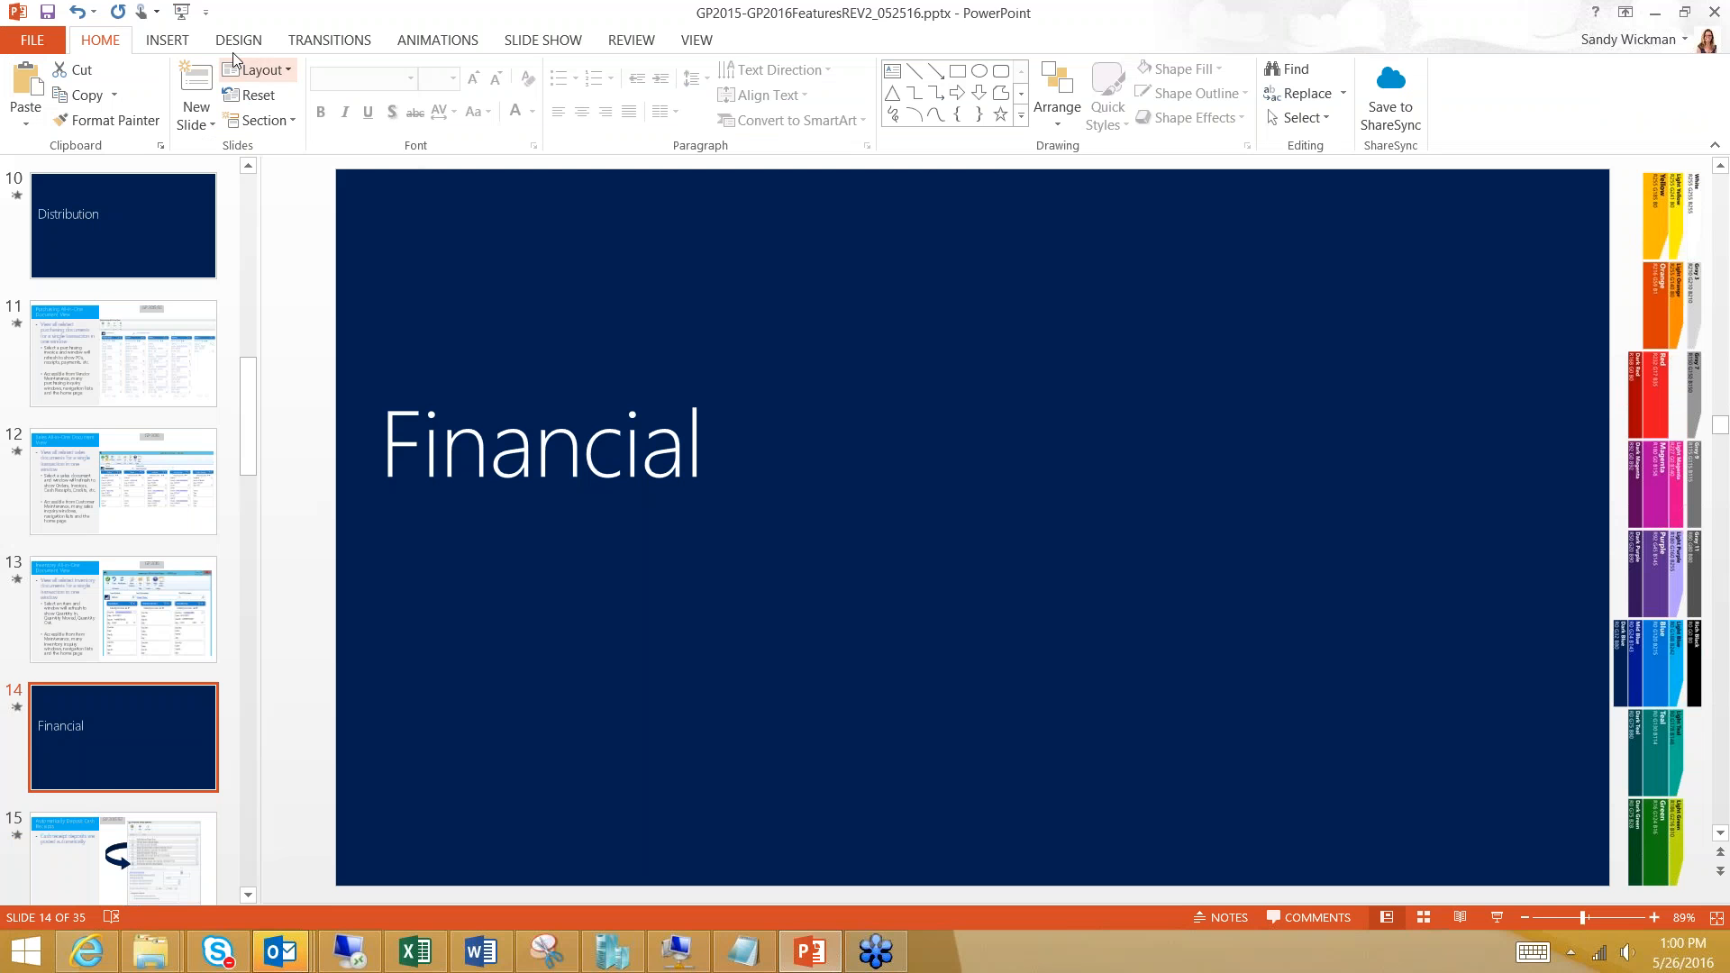
key("shift+F5")
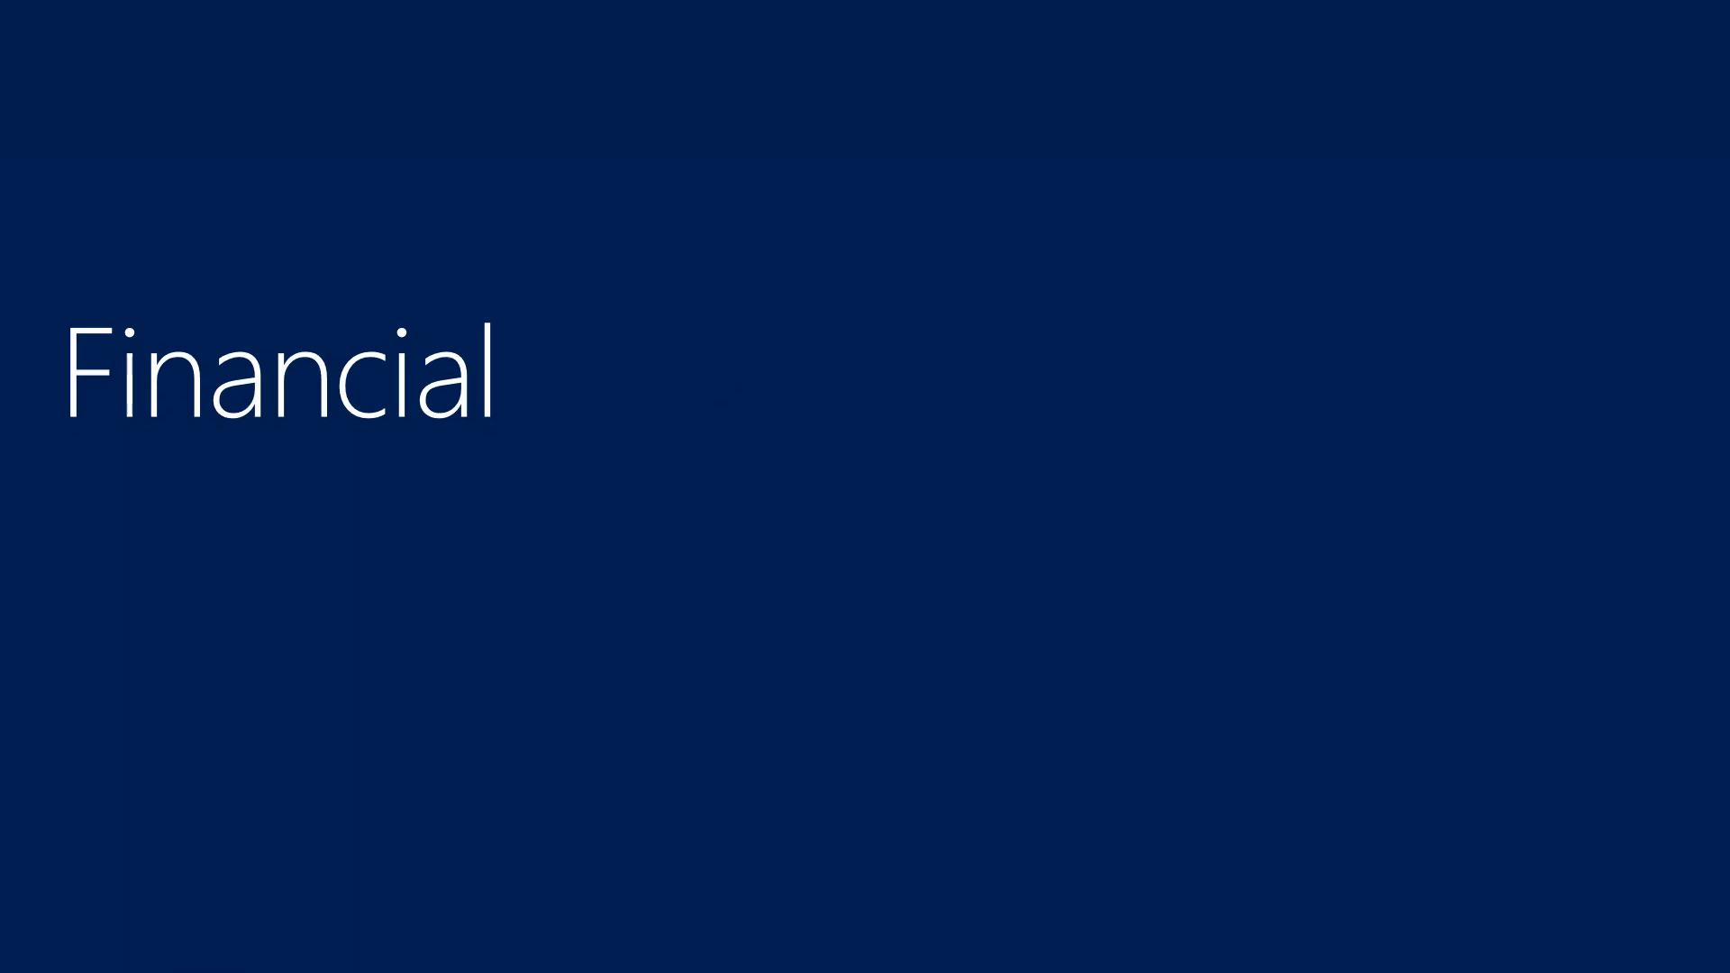
key("Right")
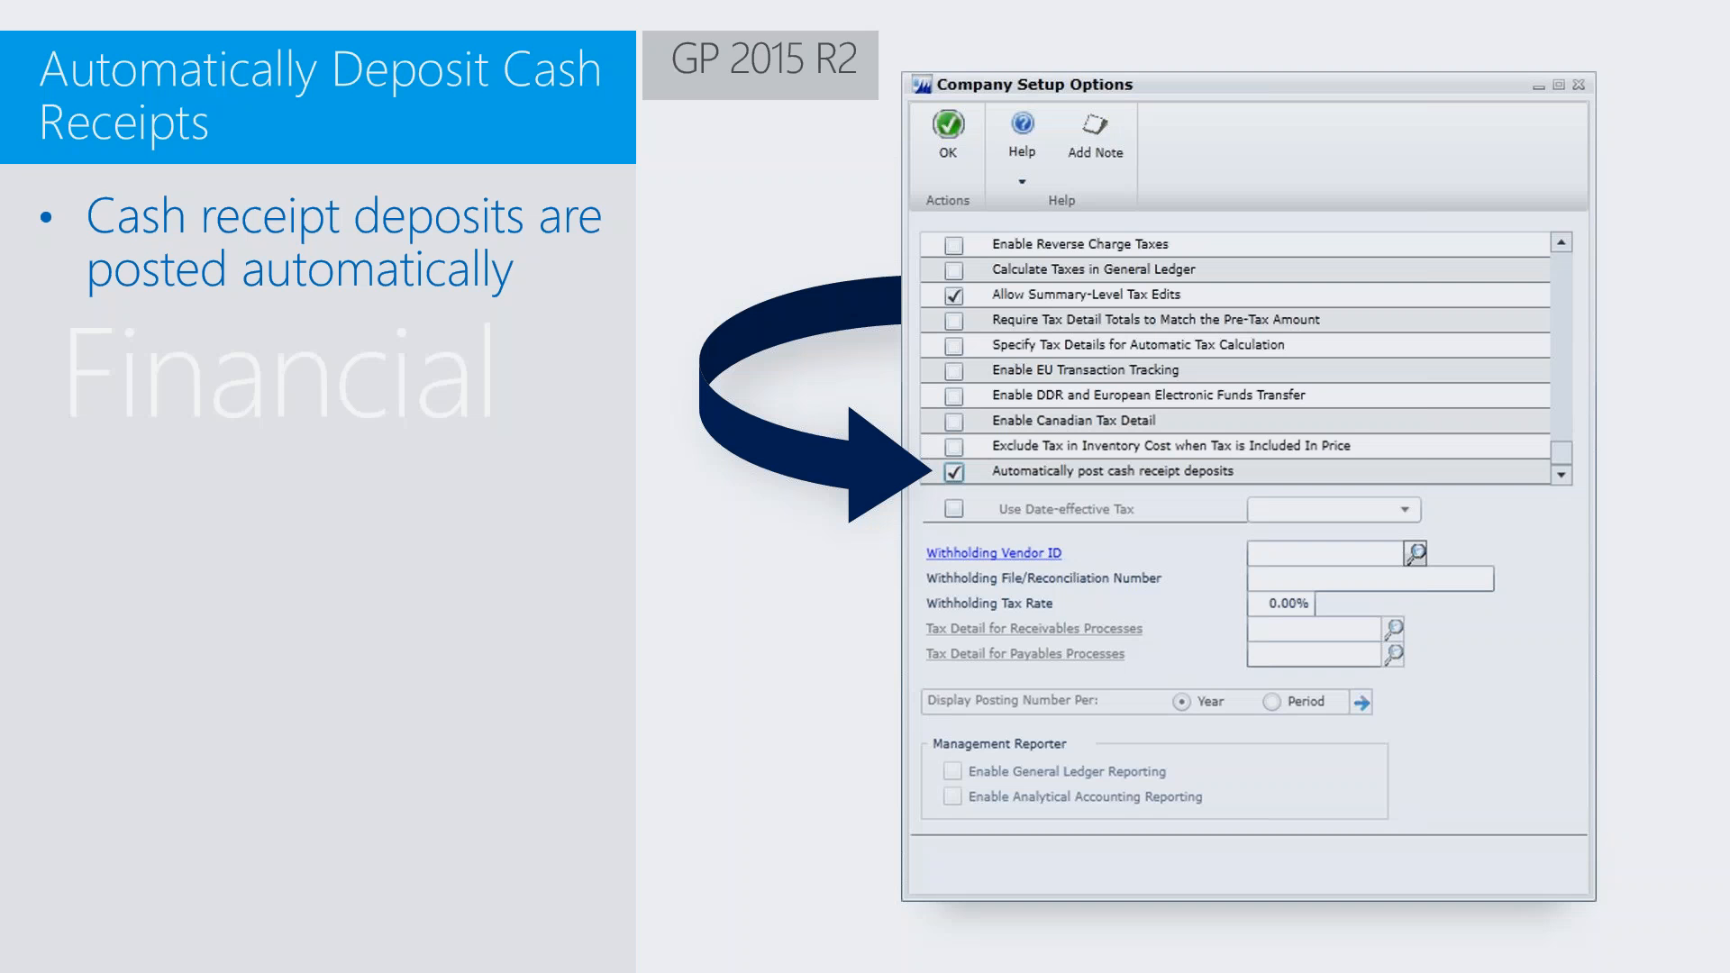
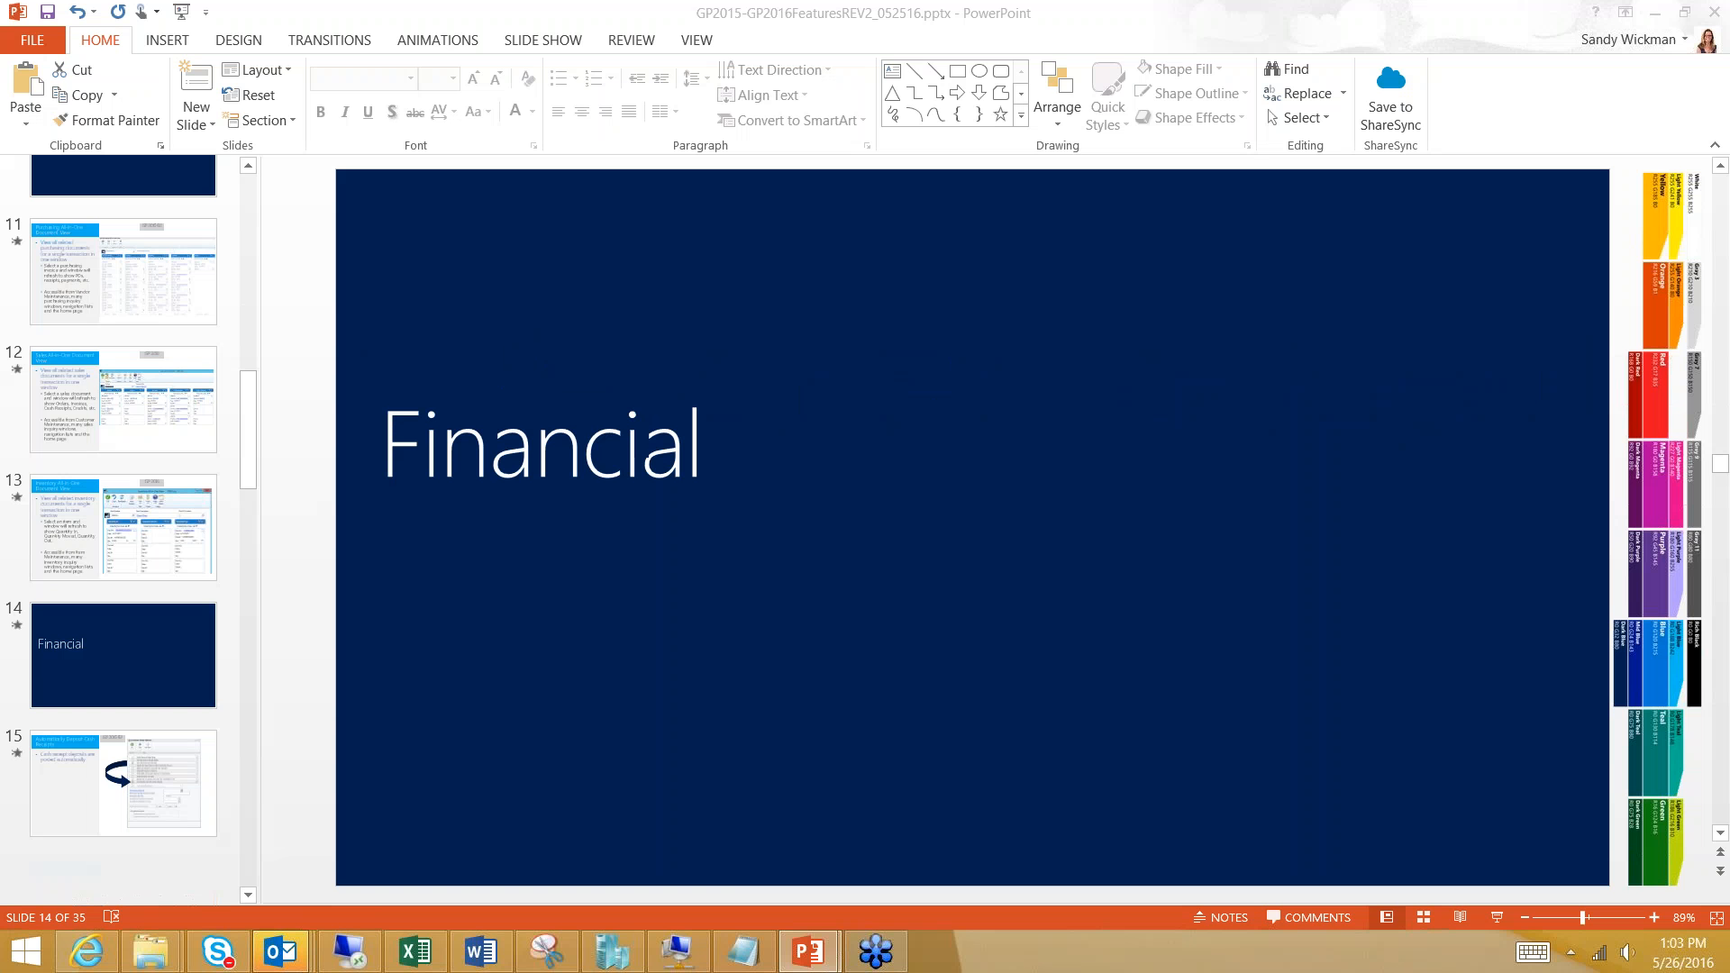
- Advance the slide show to the Human Resources and Payroll slide and switch back to Dynamics GP
key("Down")
key("Down")
key("Down")
key("Down")
key("Down")
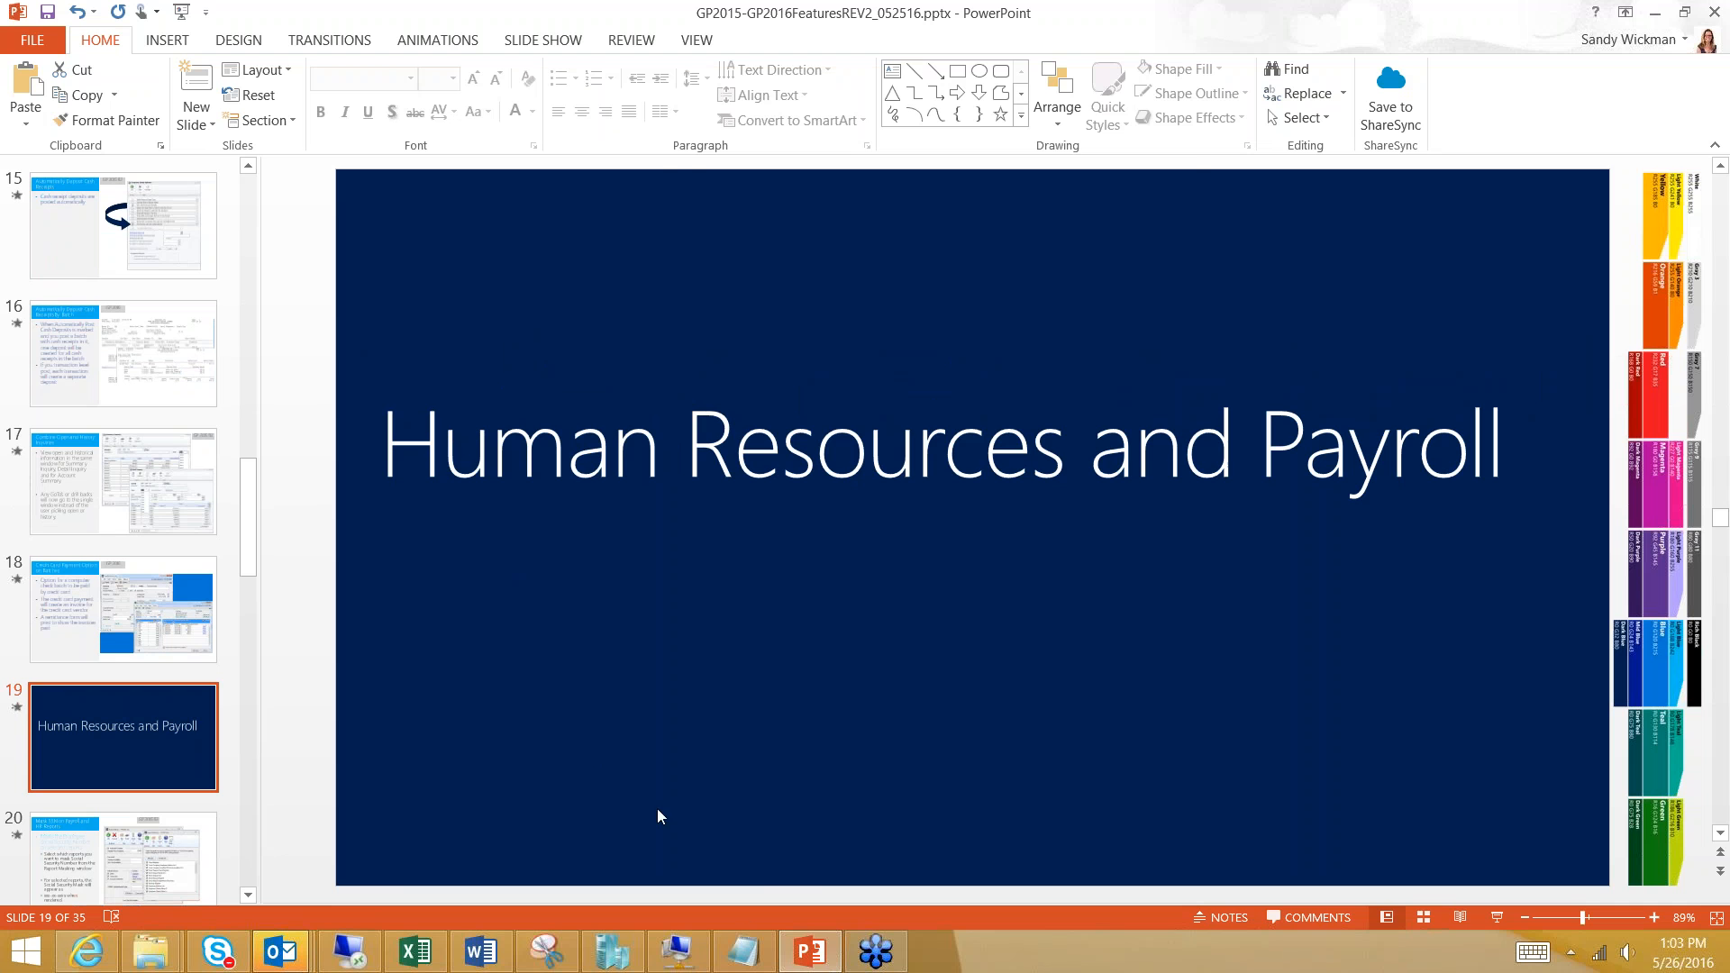
left_click(683, 951)
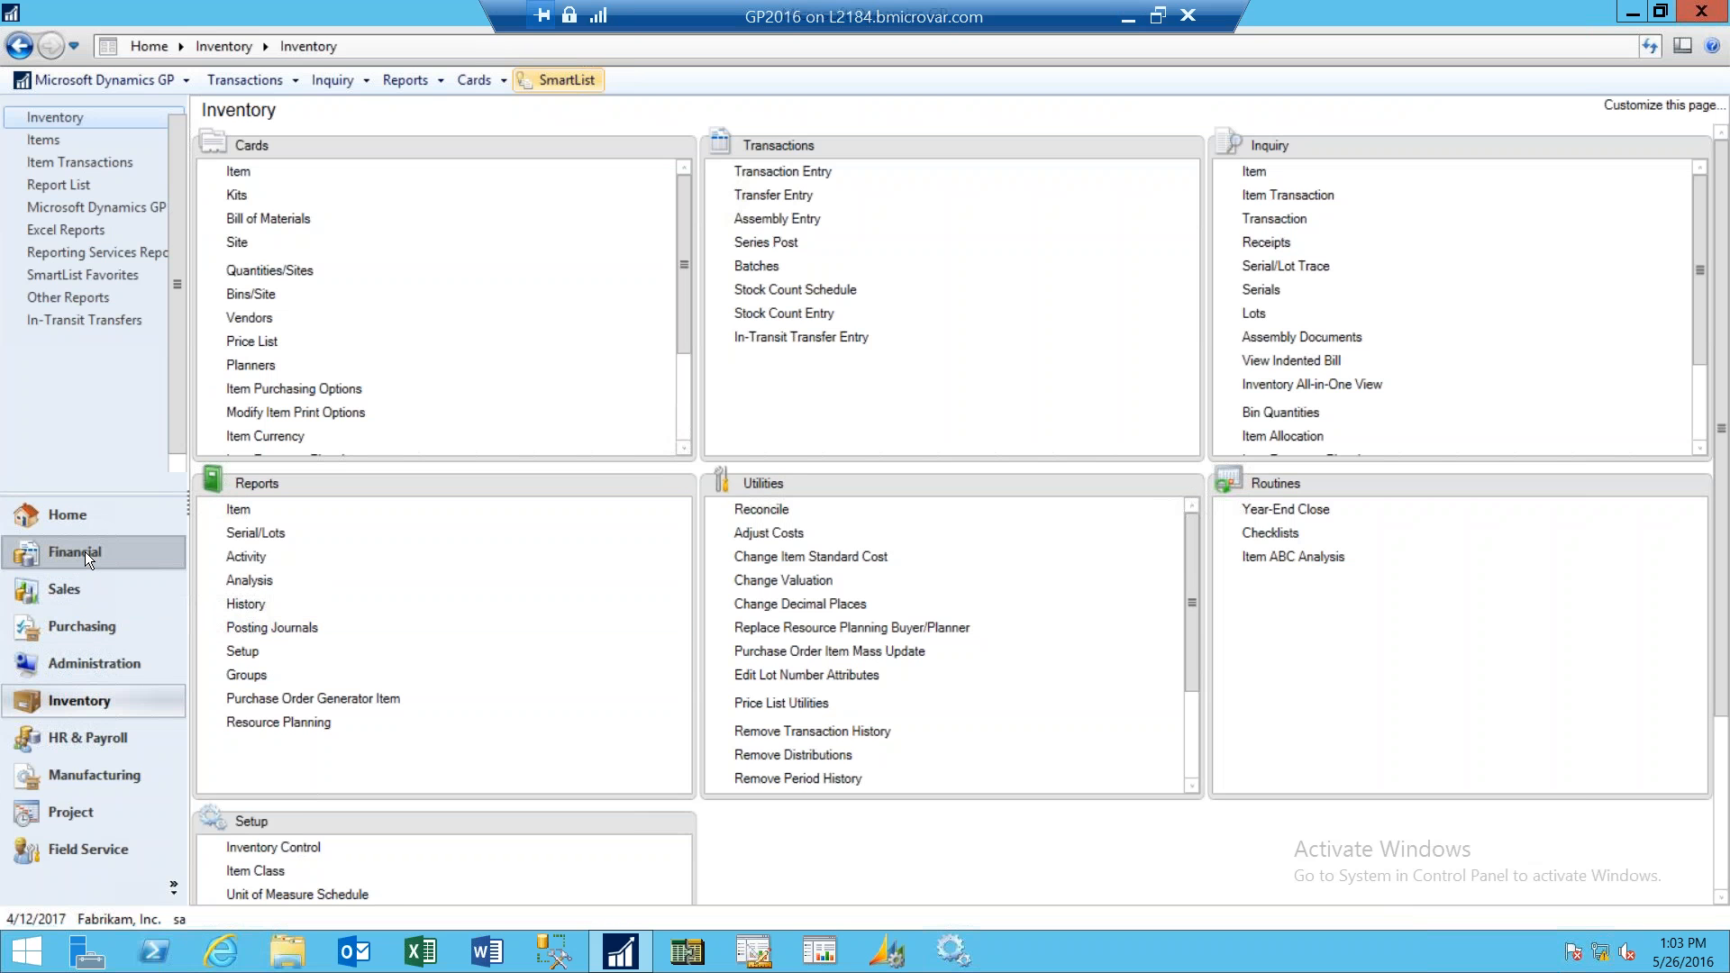
- Open the Financial Summary Inquiry and load account 000-1260-00 from the account lookup
left_click(84, 552)
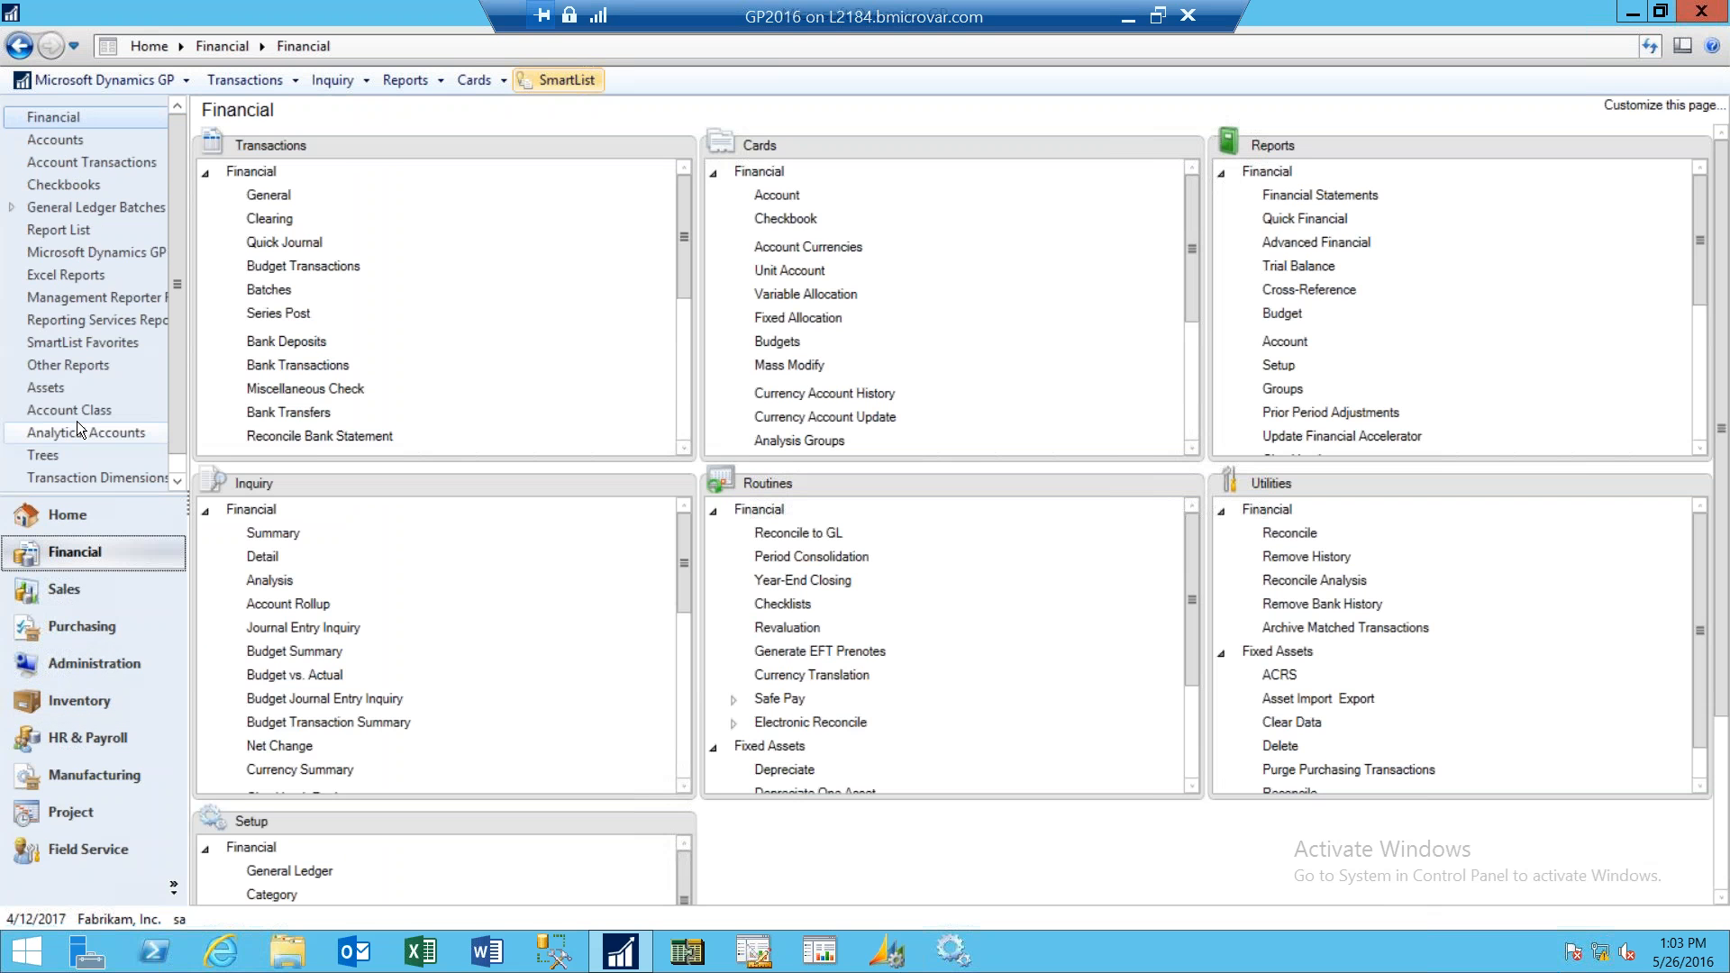
left_click(270, 537)
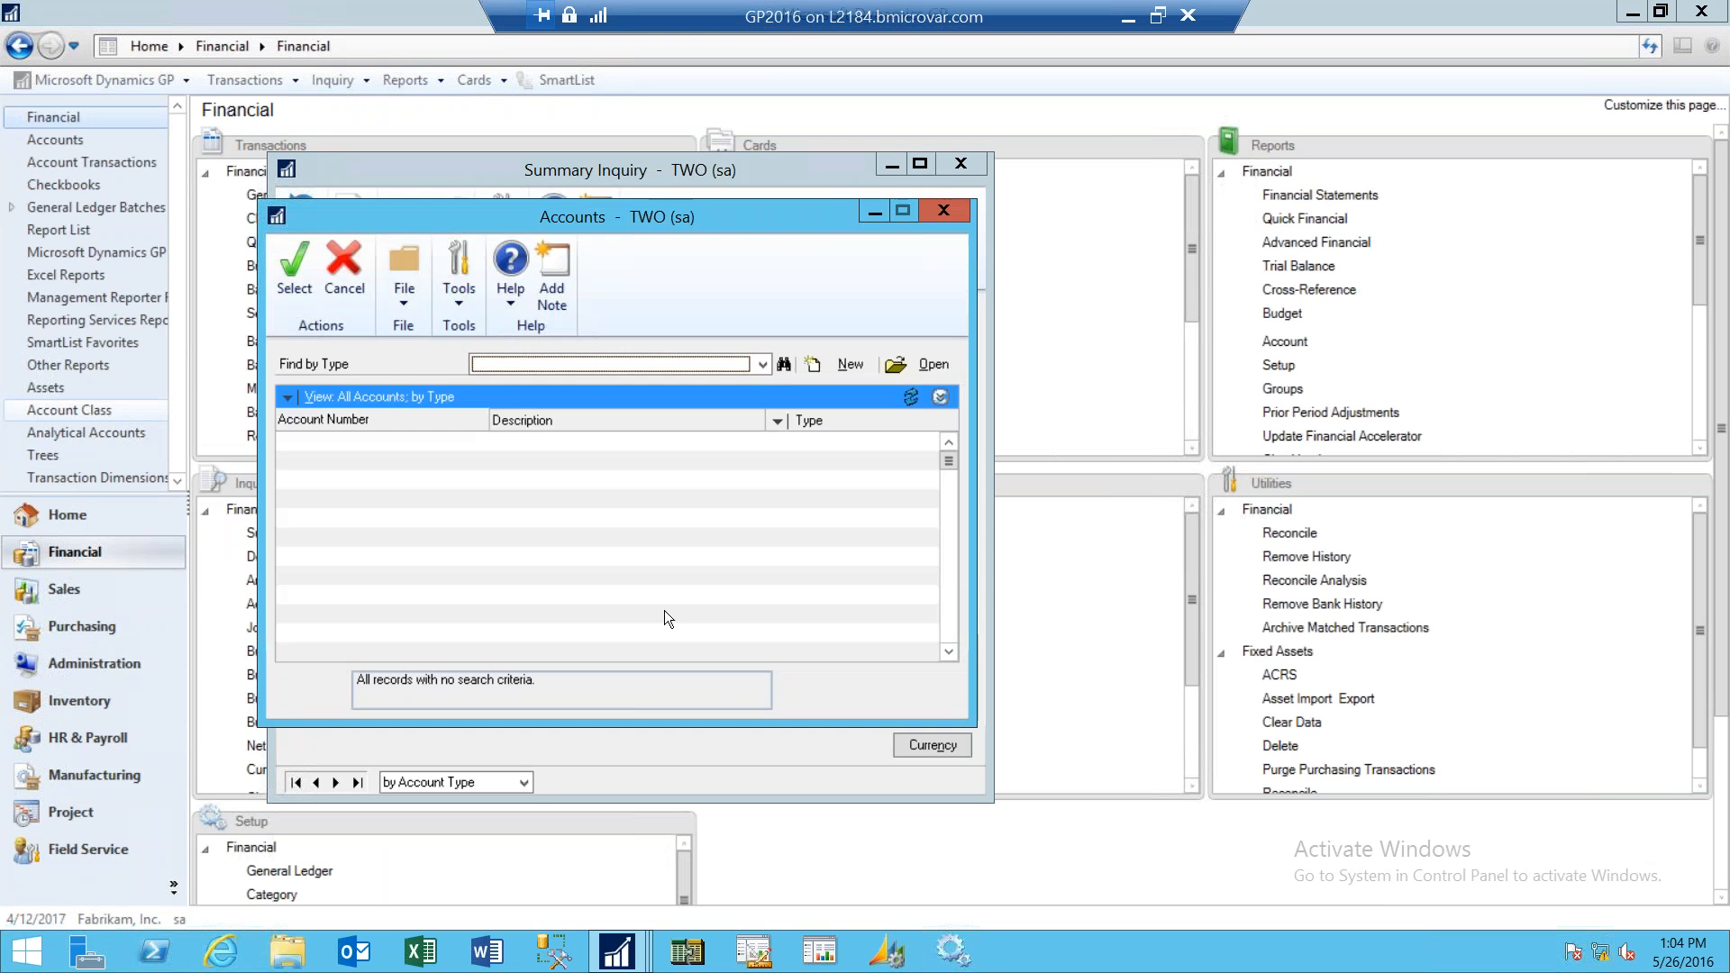
left_click(954, 625)
left_click(954, 626)
double_click(636, 478)
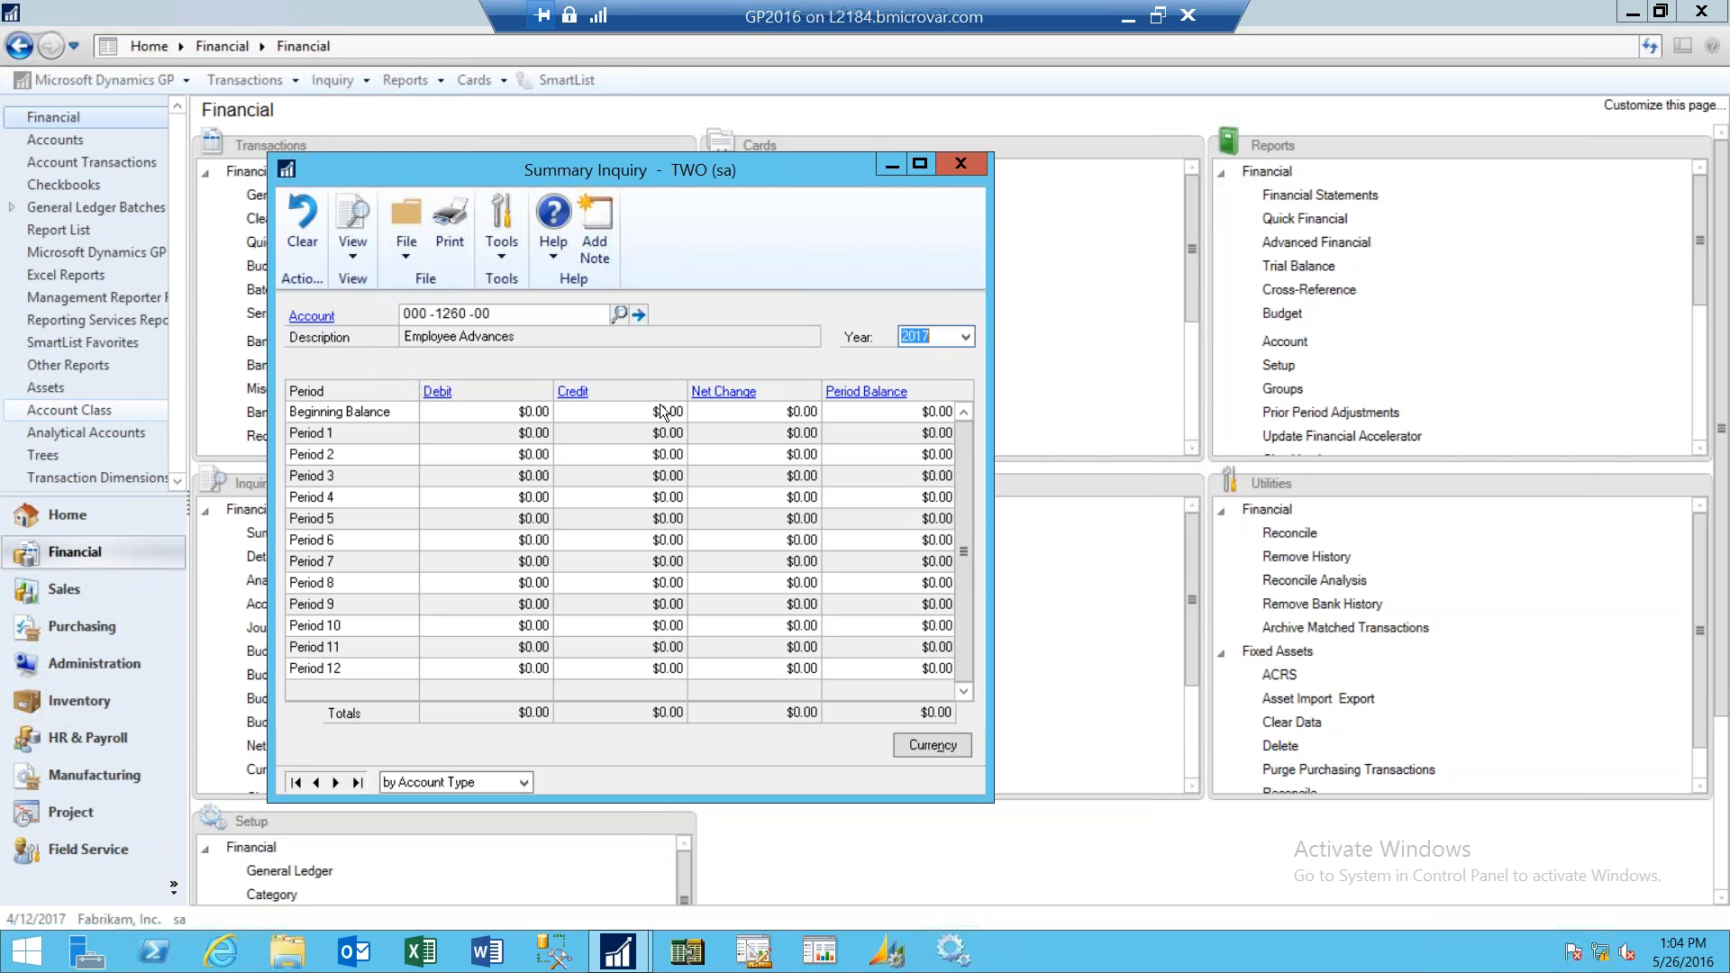
- Keep year 2017 and switch the Summary Inquiry to account 000-1300-01 through the account lookup
left_click(966, 337)
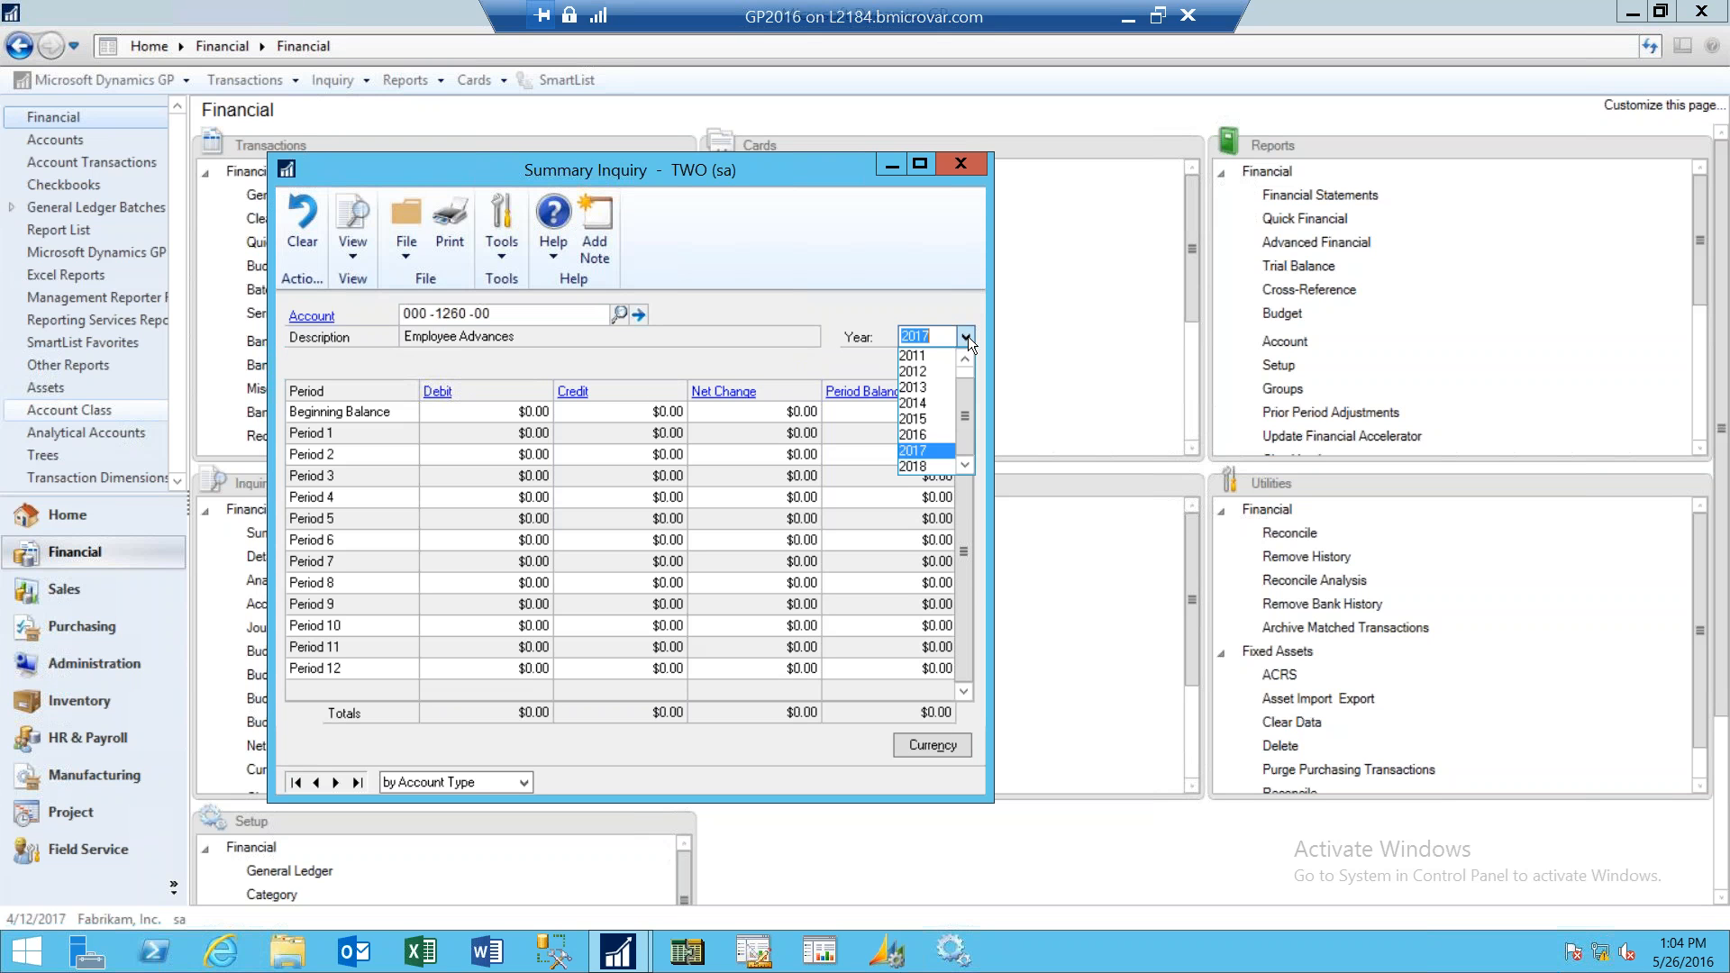
left_click(925, 435)
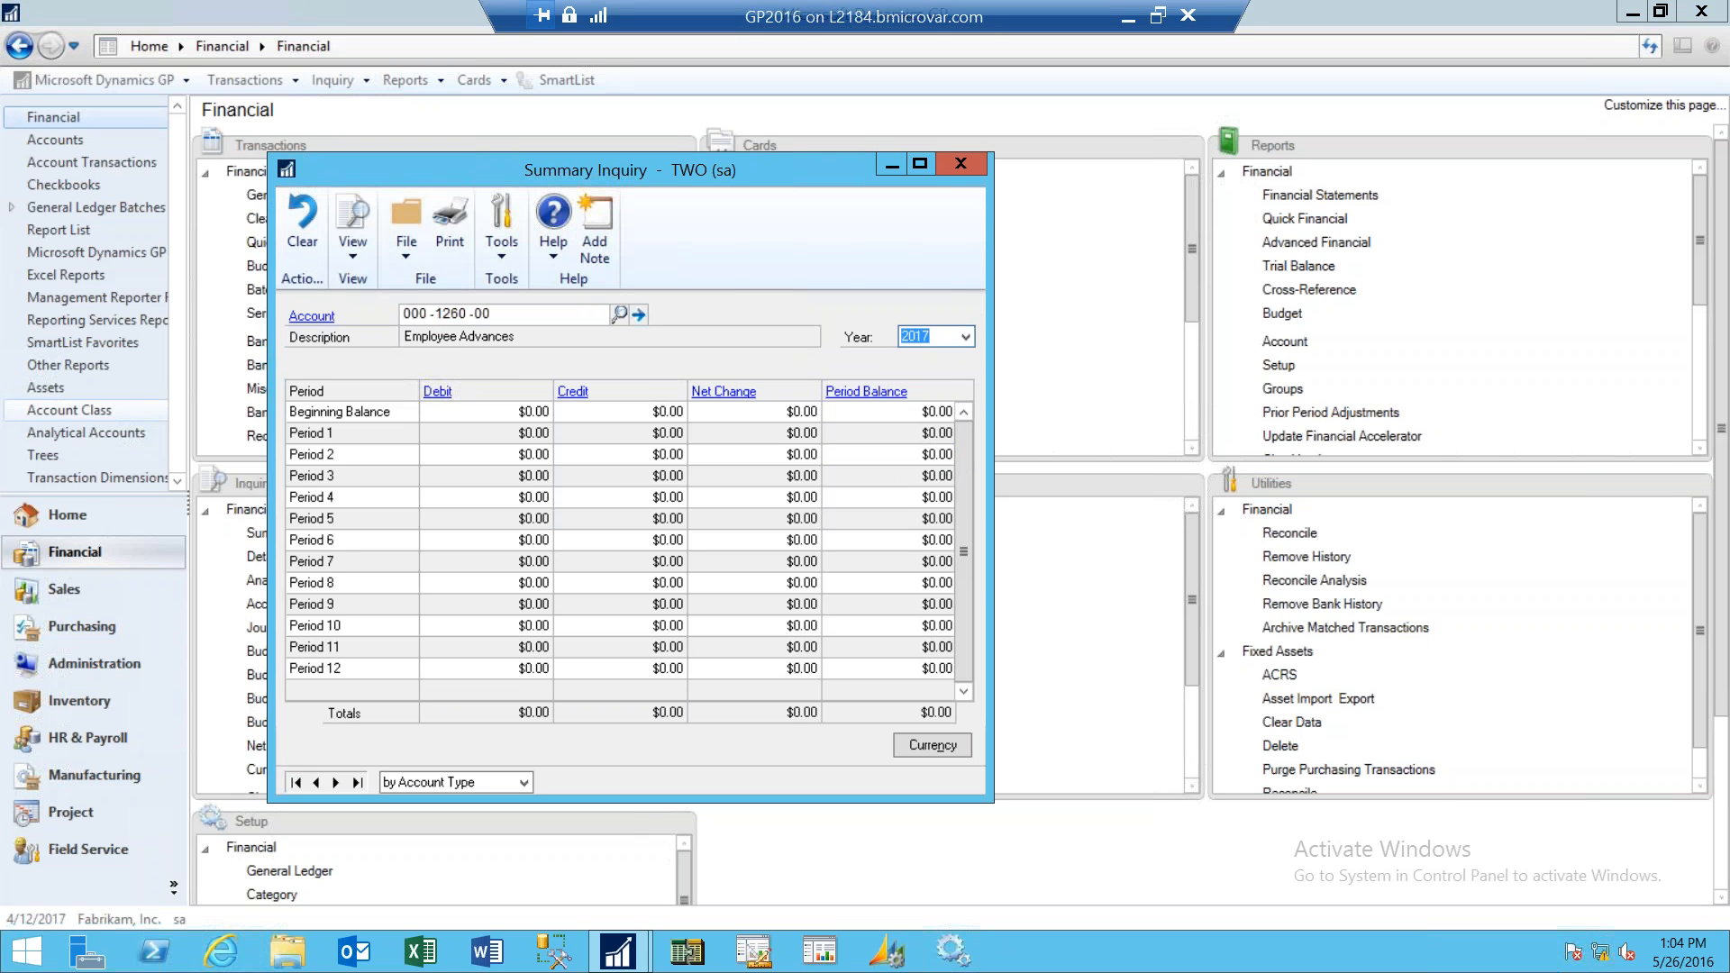
left_click(621, 314)
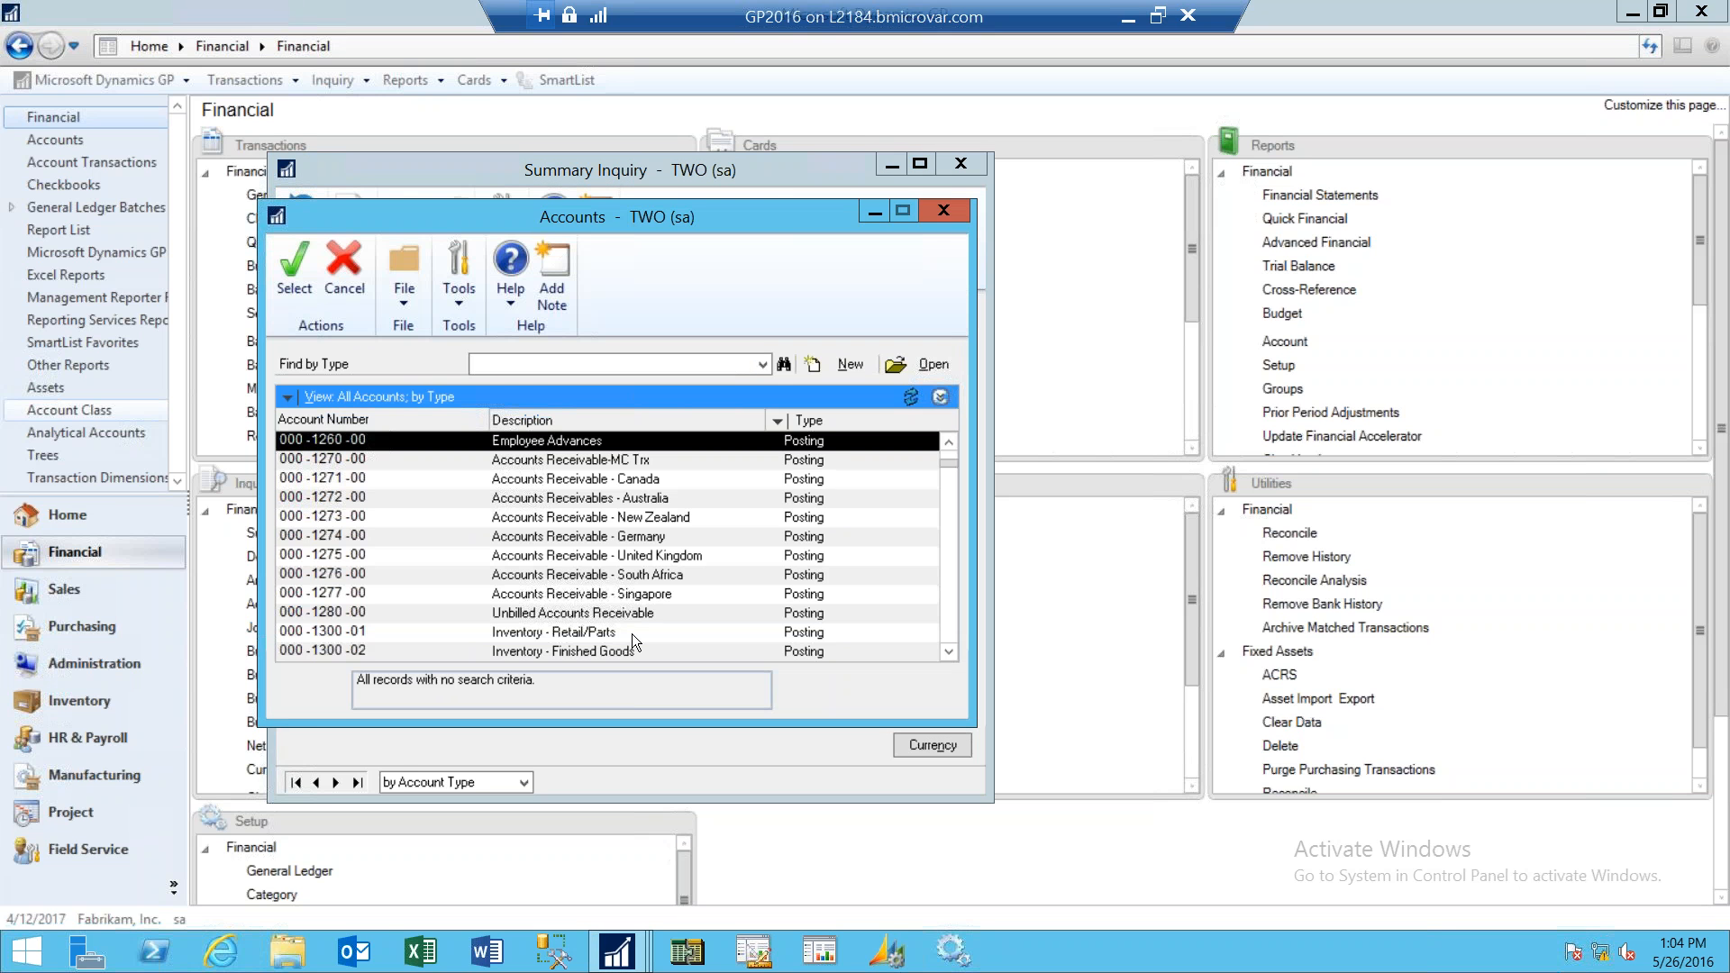
left_click(636, 632)
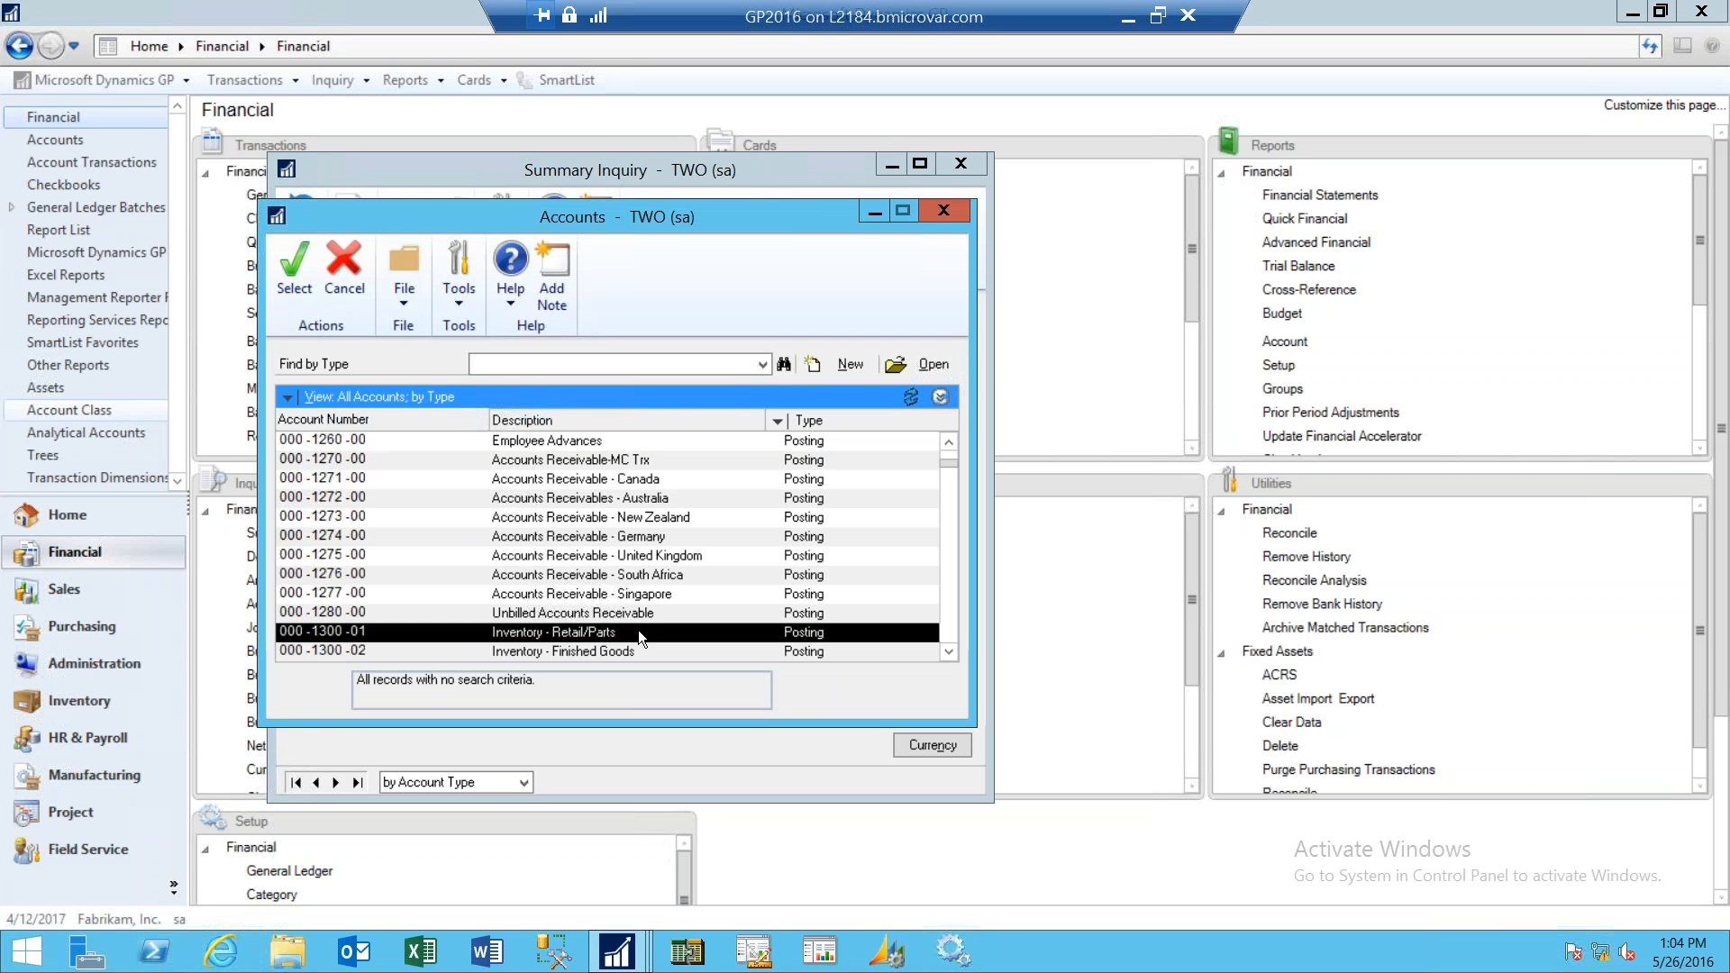
double_click(638, 630)
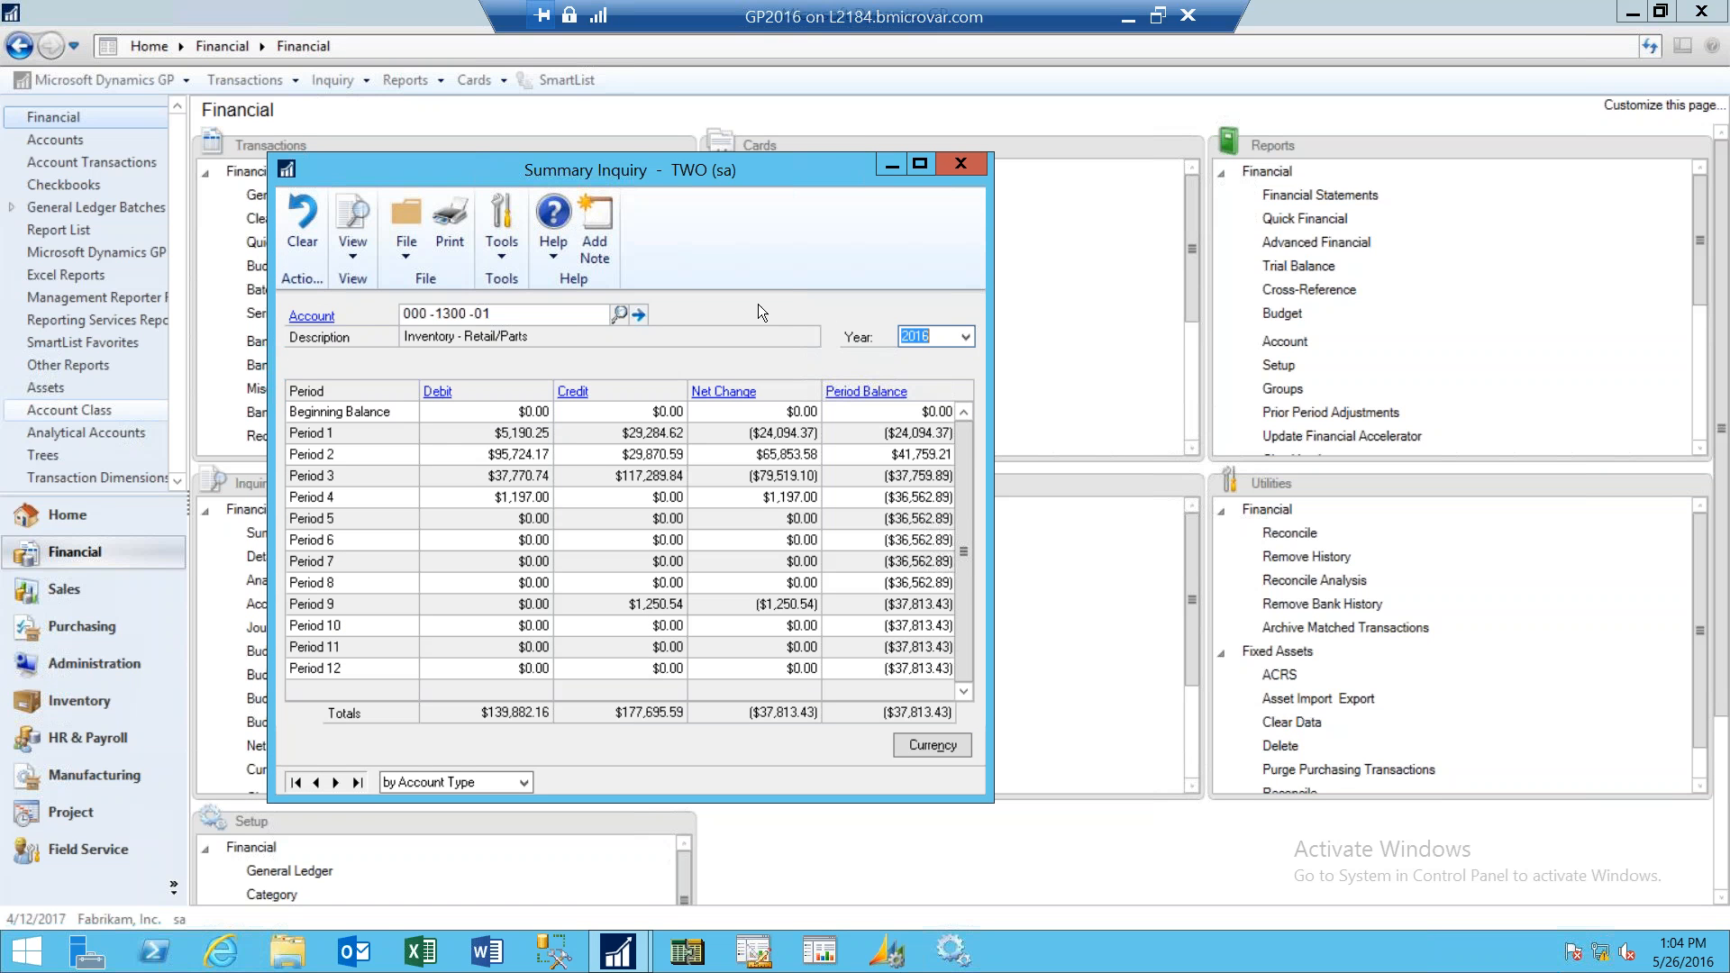
- Change the Summary Inquiry year to 2017 and then to 2018
left_click(967, 335)
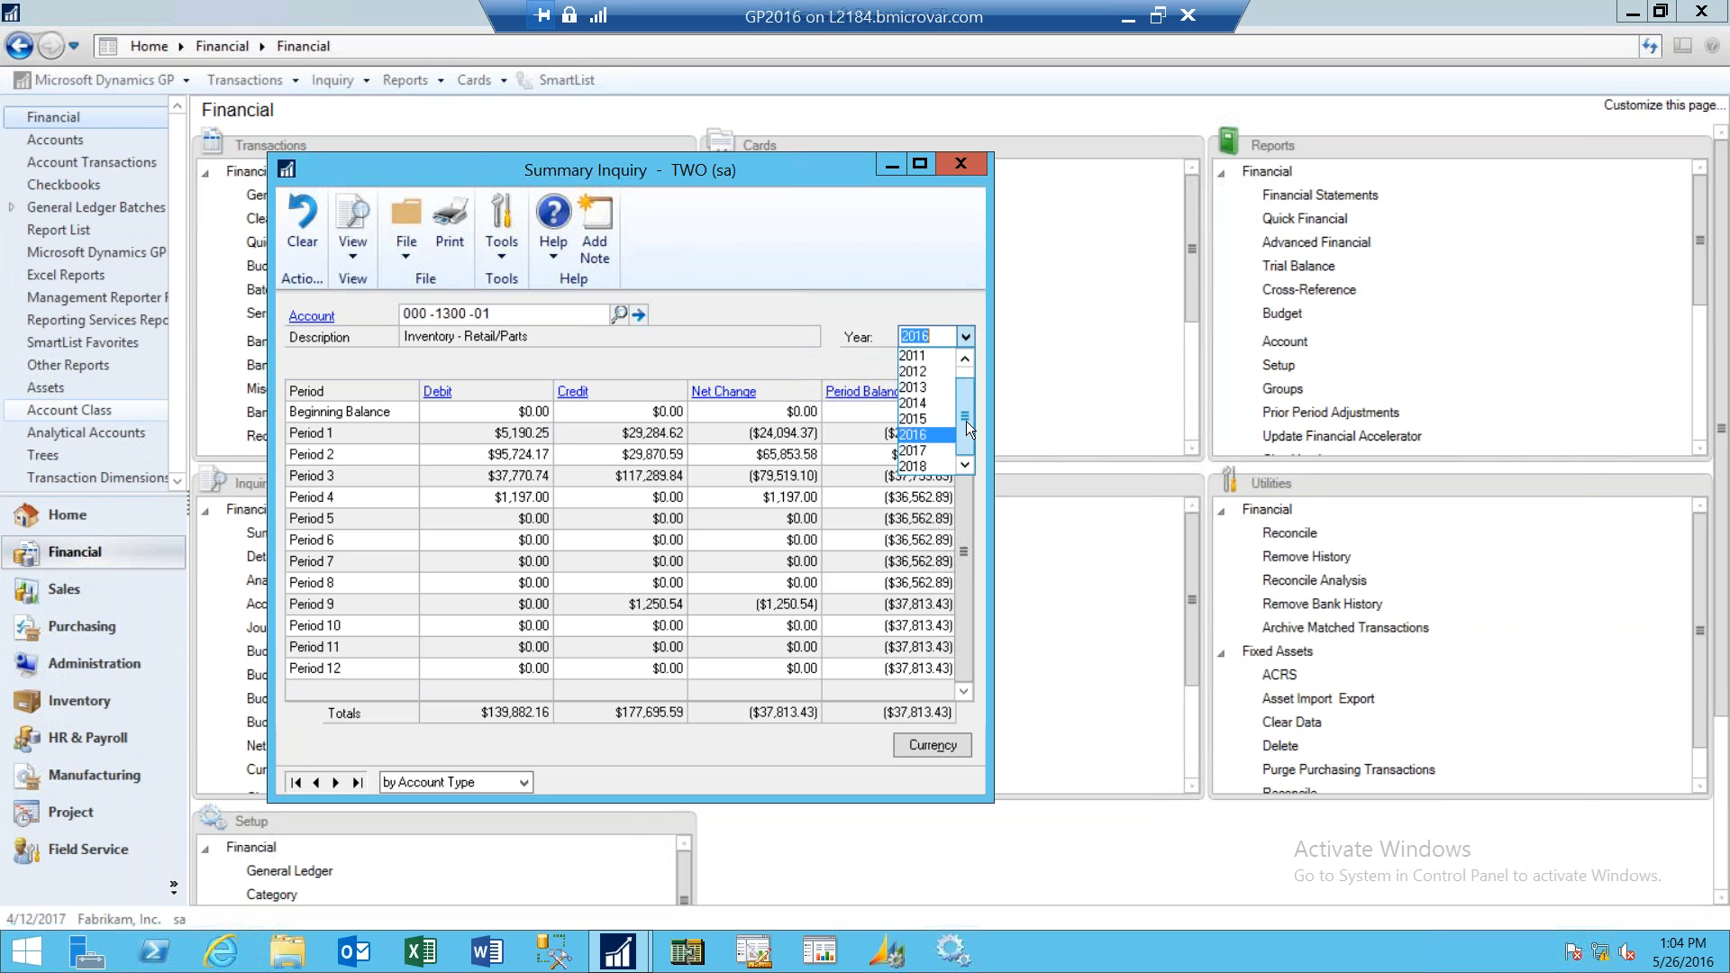
left_click(914, 434)
key("Down")
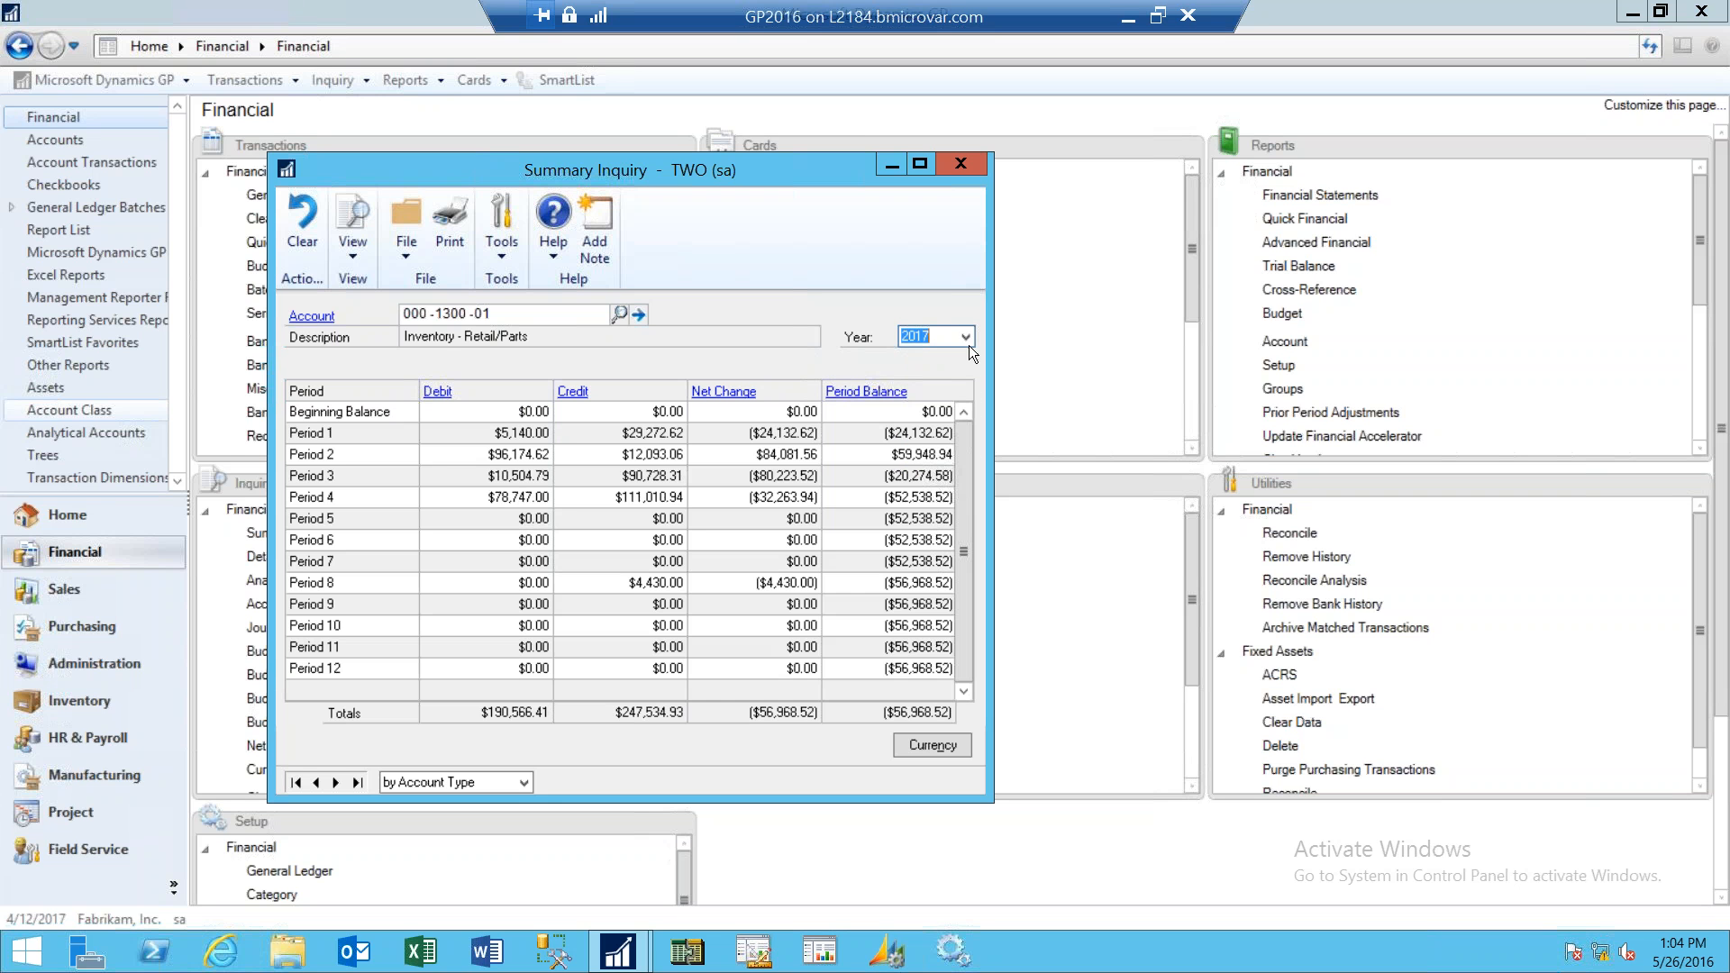
left_click(967, 337)
left_click(929, 467)
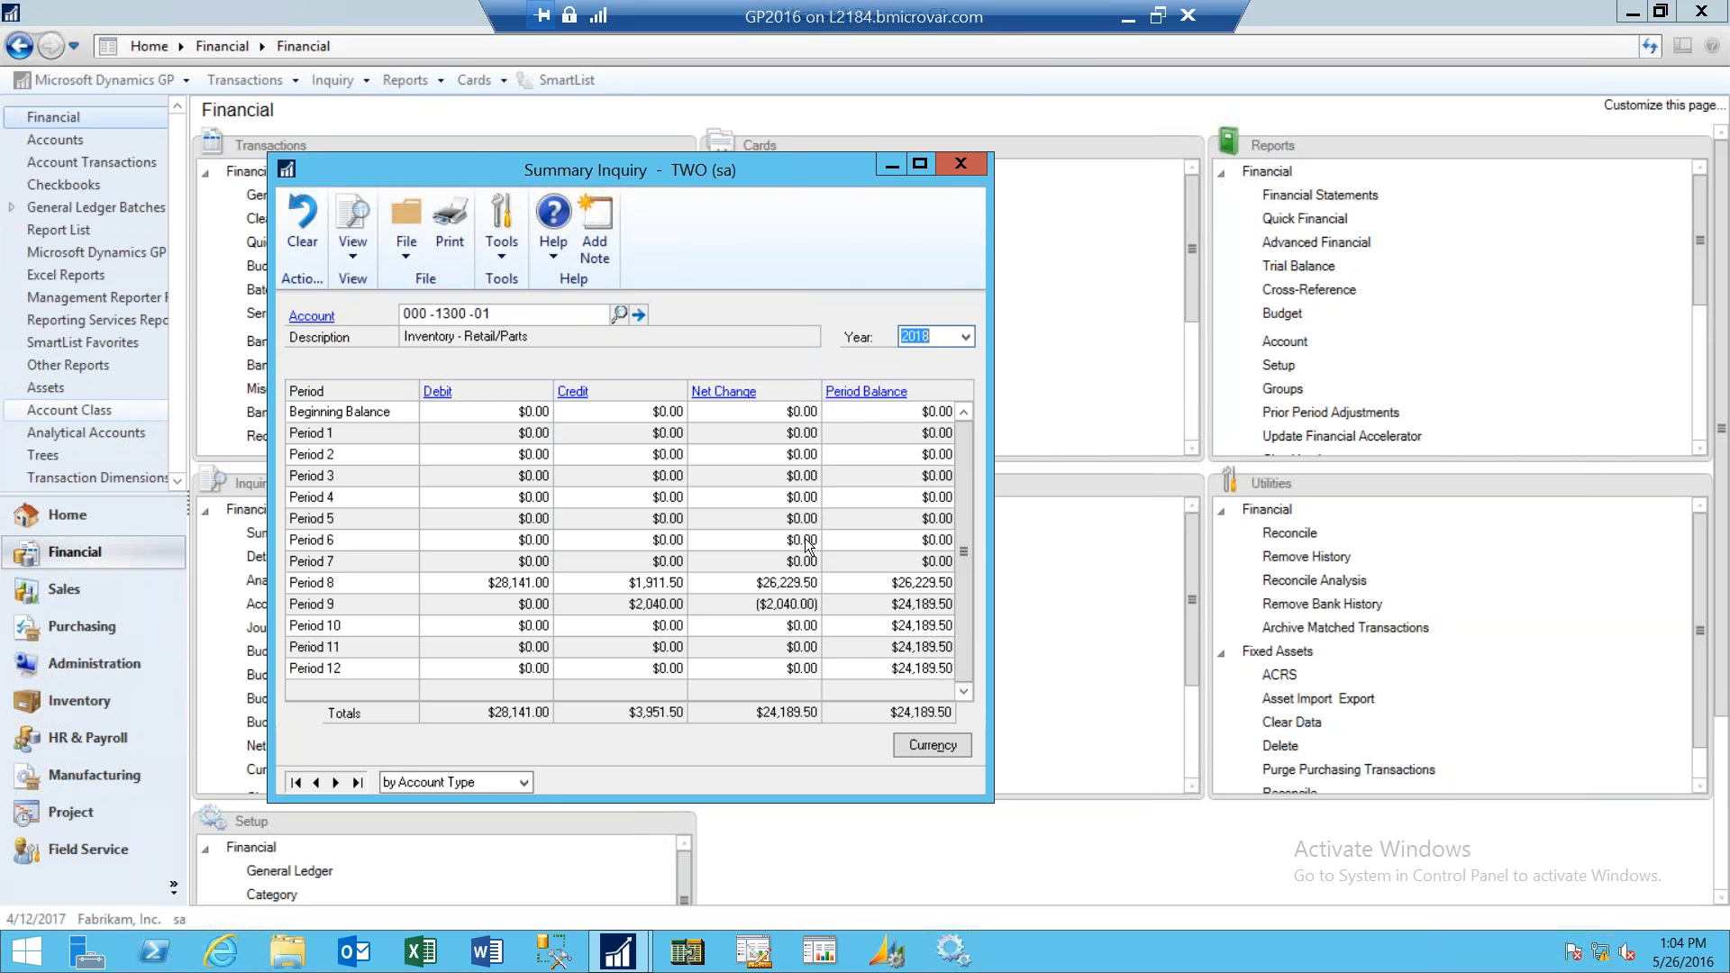
- Select Period 8 and drill down into its Detail Inquiry
left_click(770, 581)
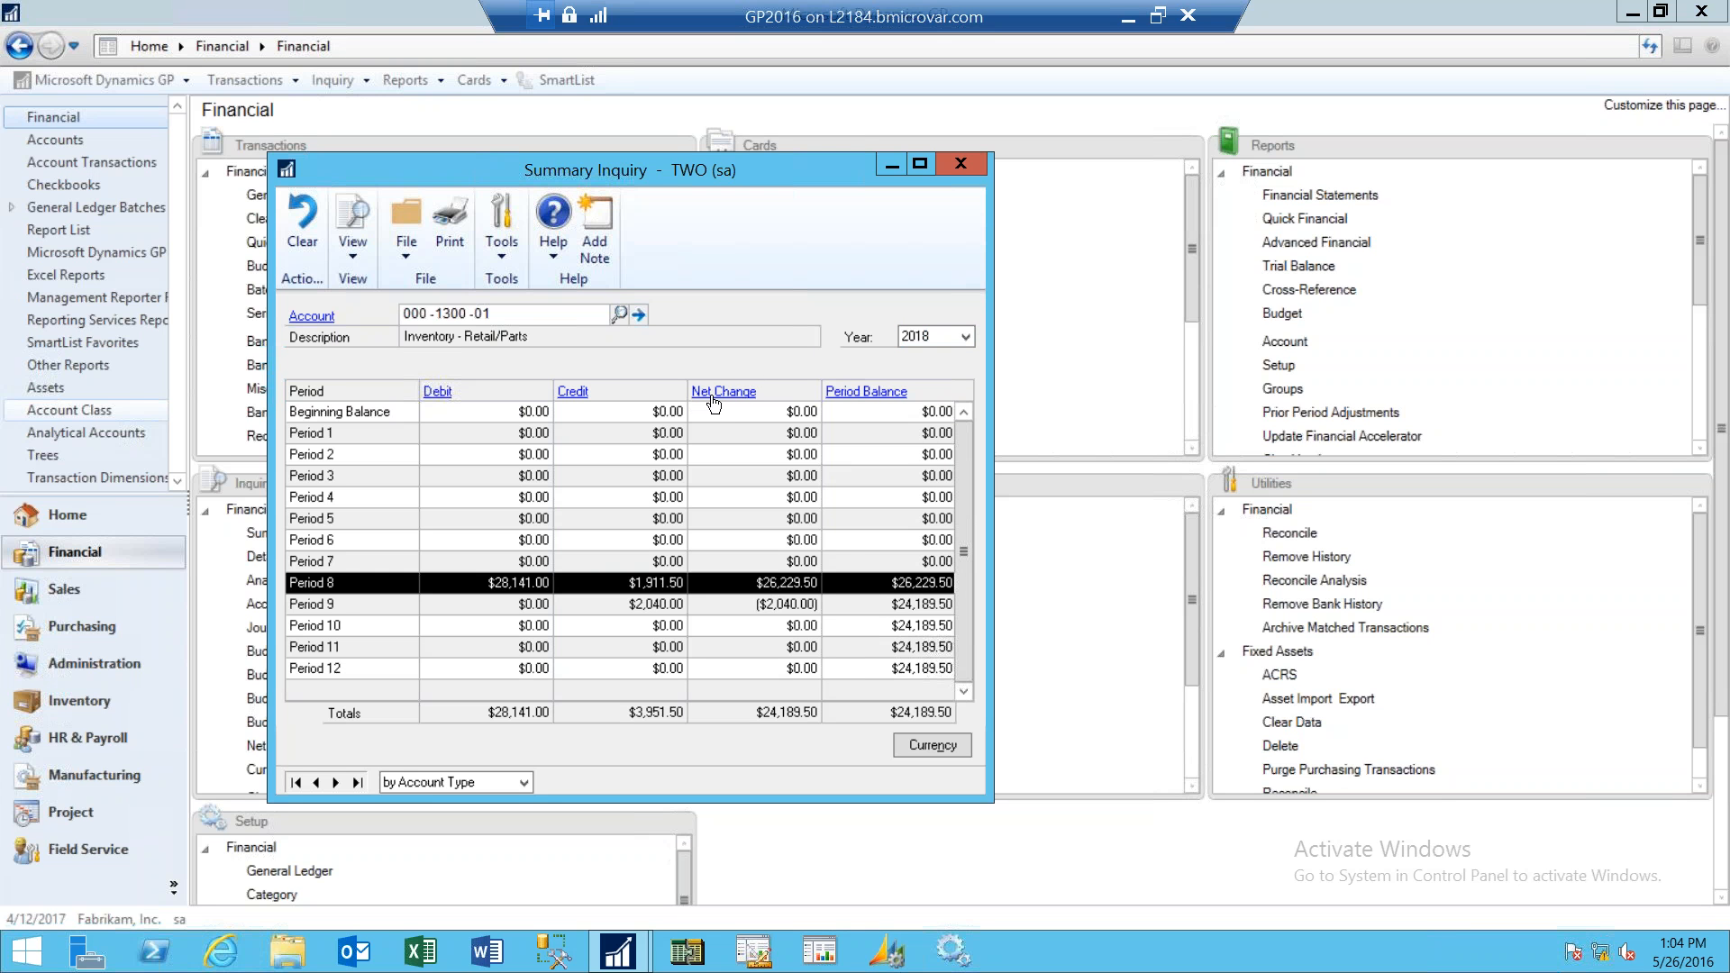
left_click(722, 396)
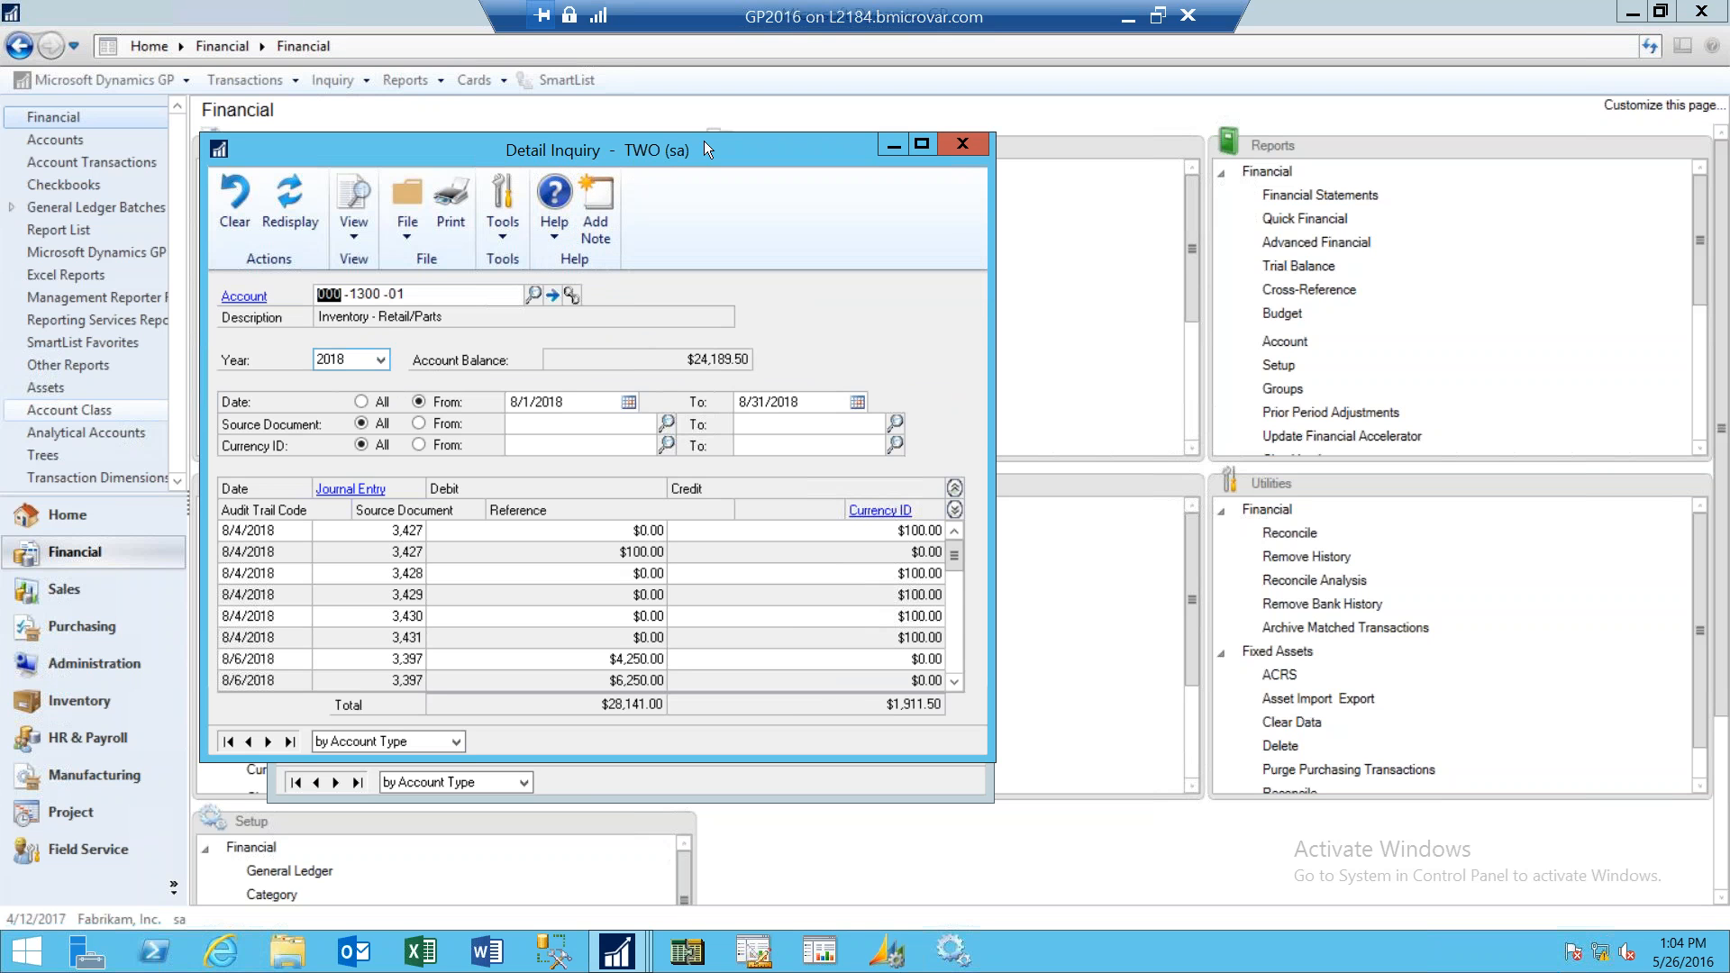
- Reposition and review the period 8 Detail Inquiry, then close both the Detail and Summary Inquiry windows
left_click_drag(720, 147, 1095, 194)
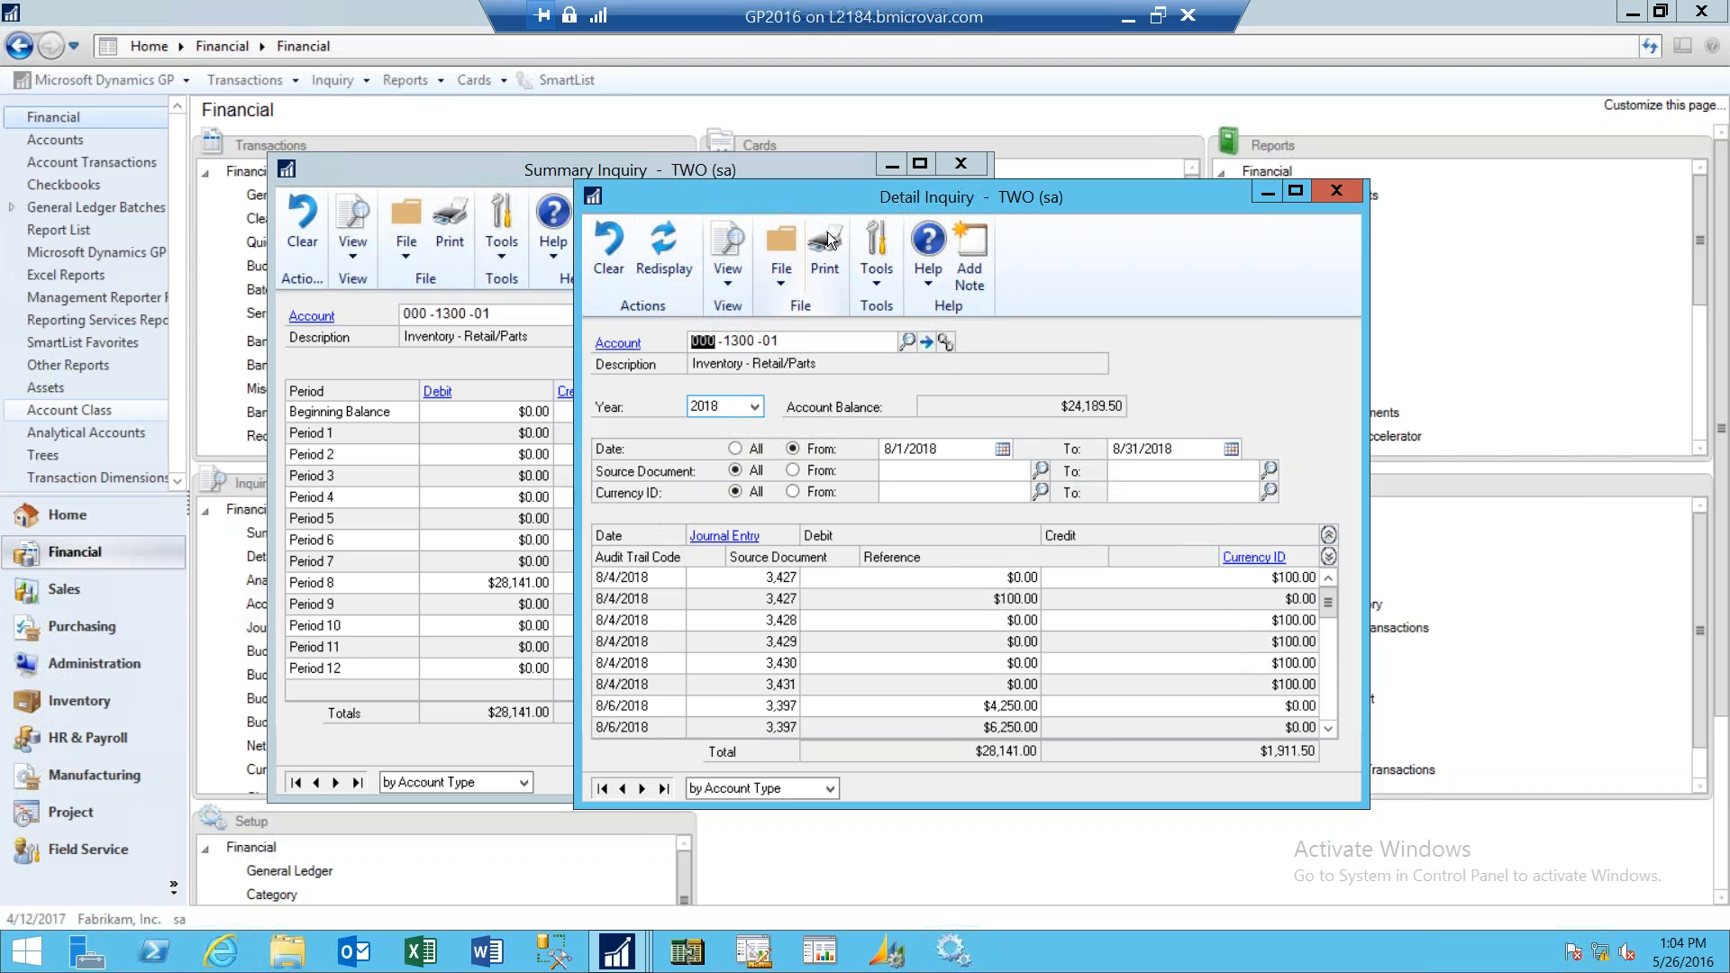
left_click(755, 407)
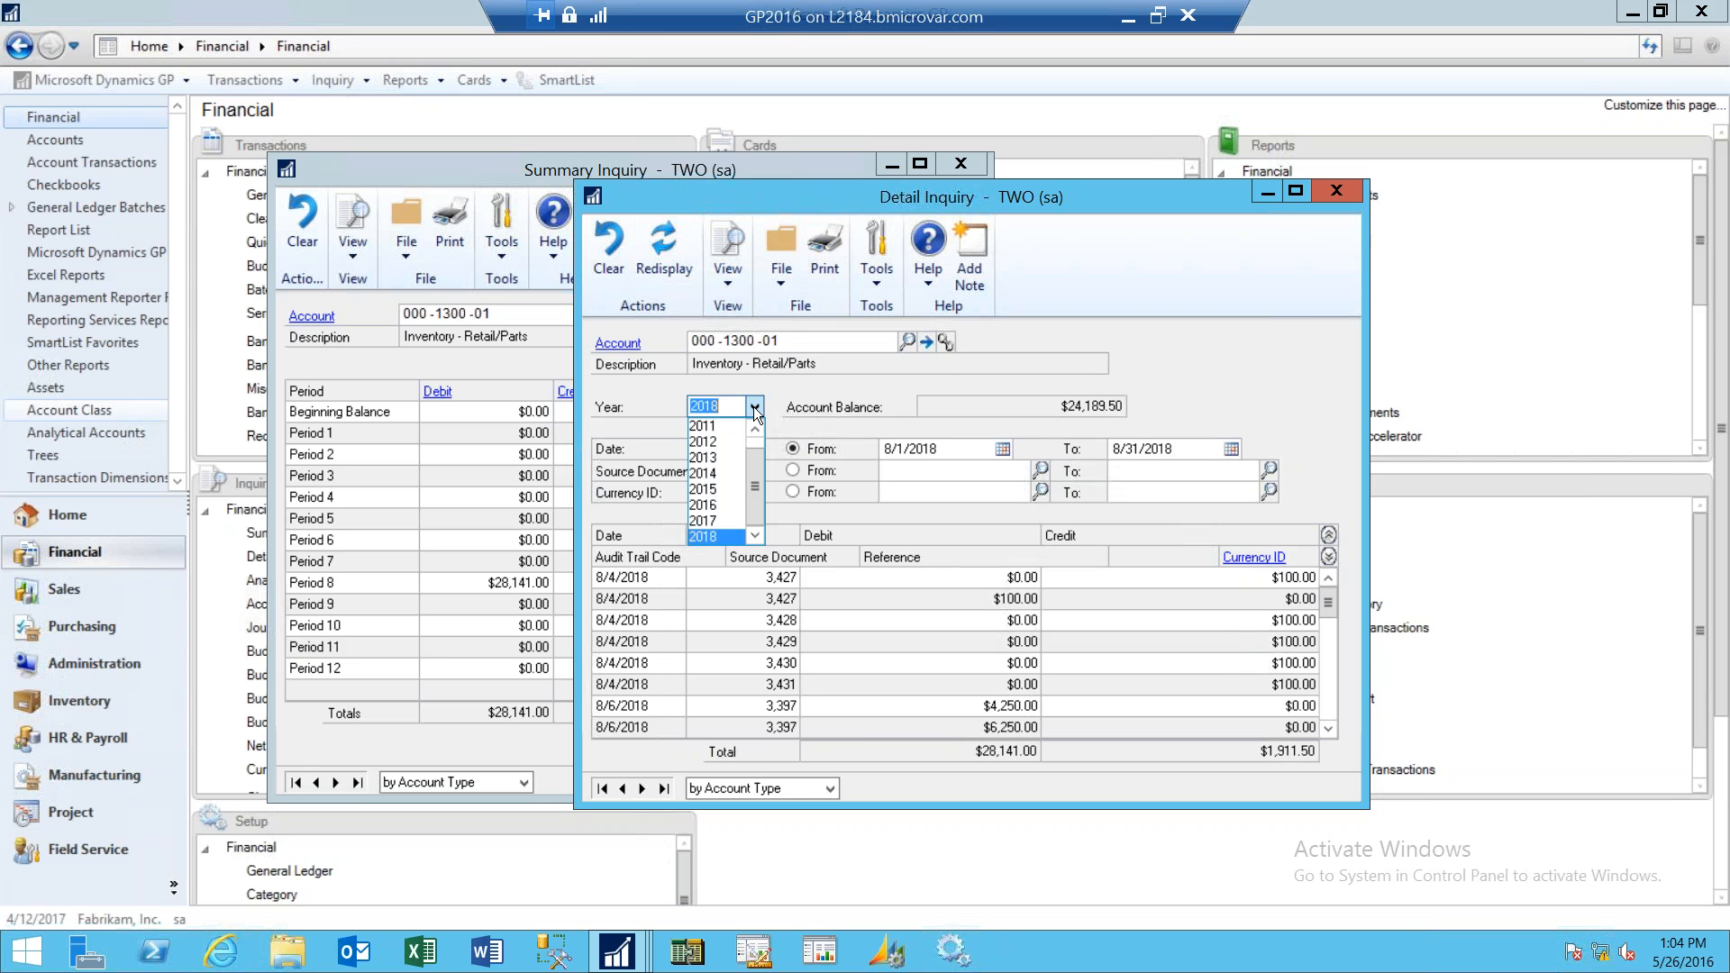
left_click(1153, 335)
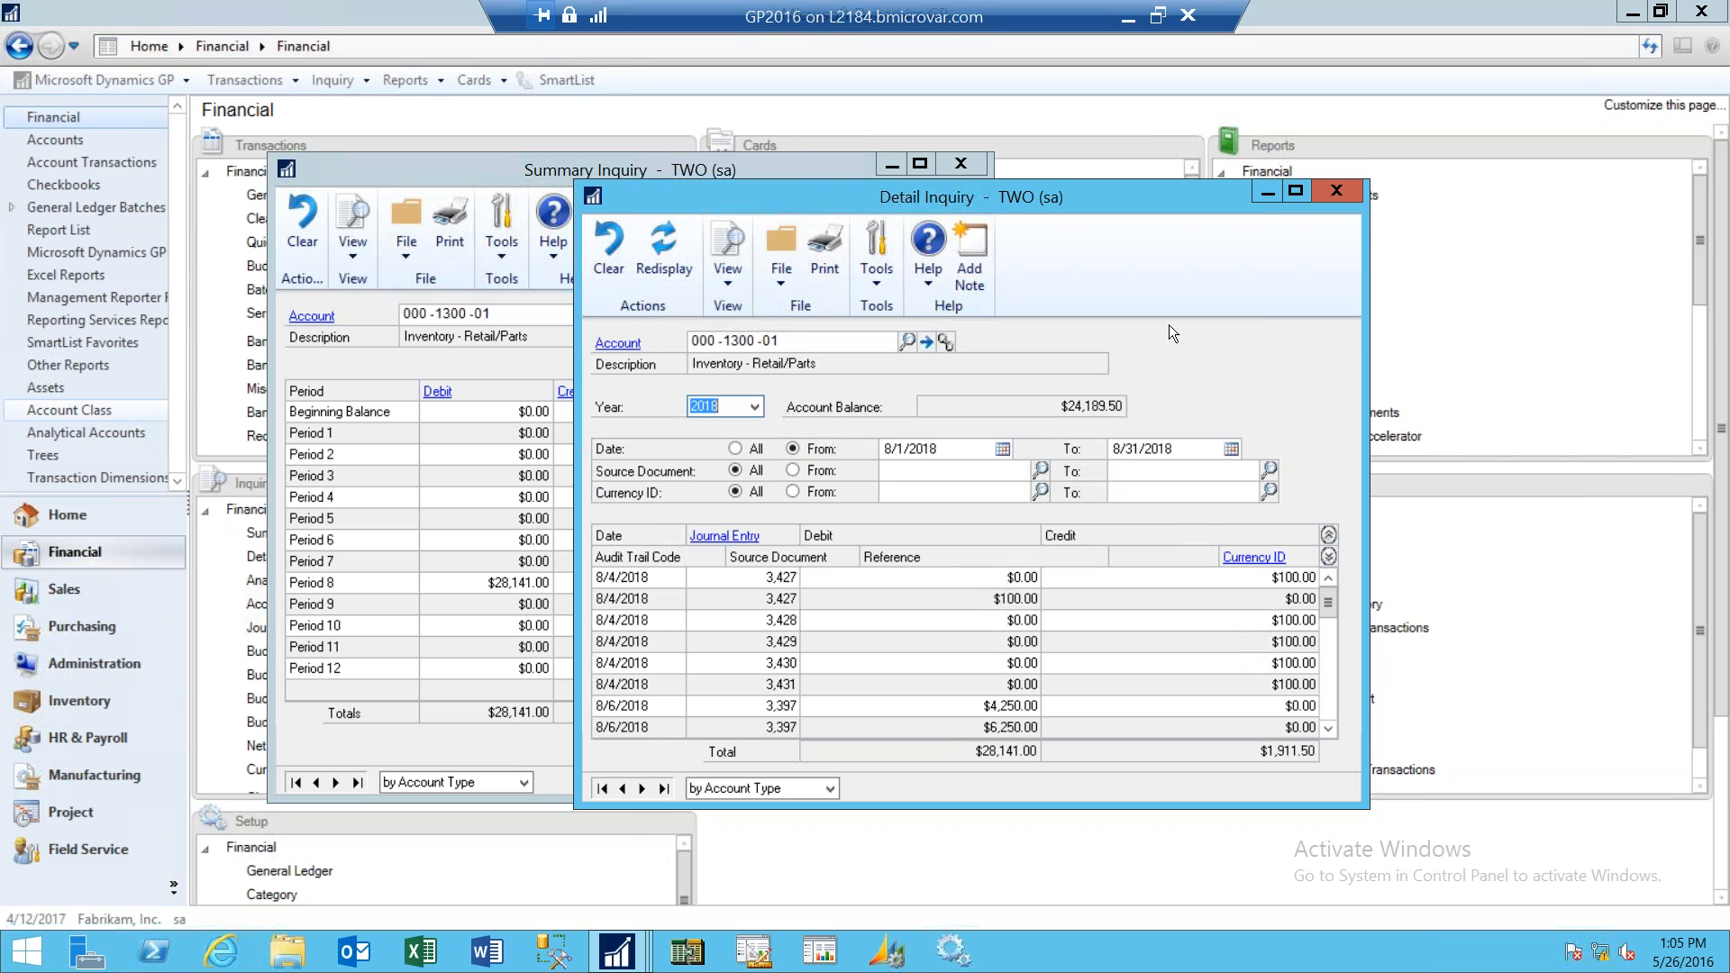
left_click(794, 619)
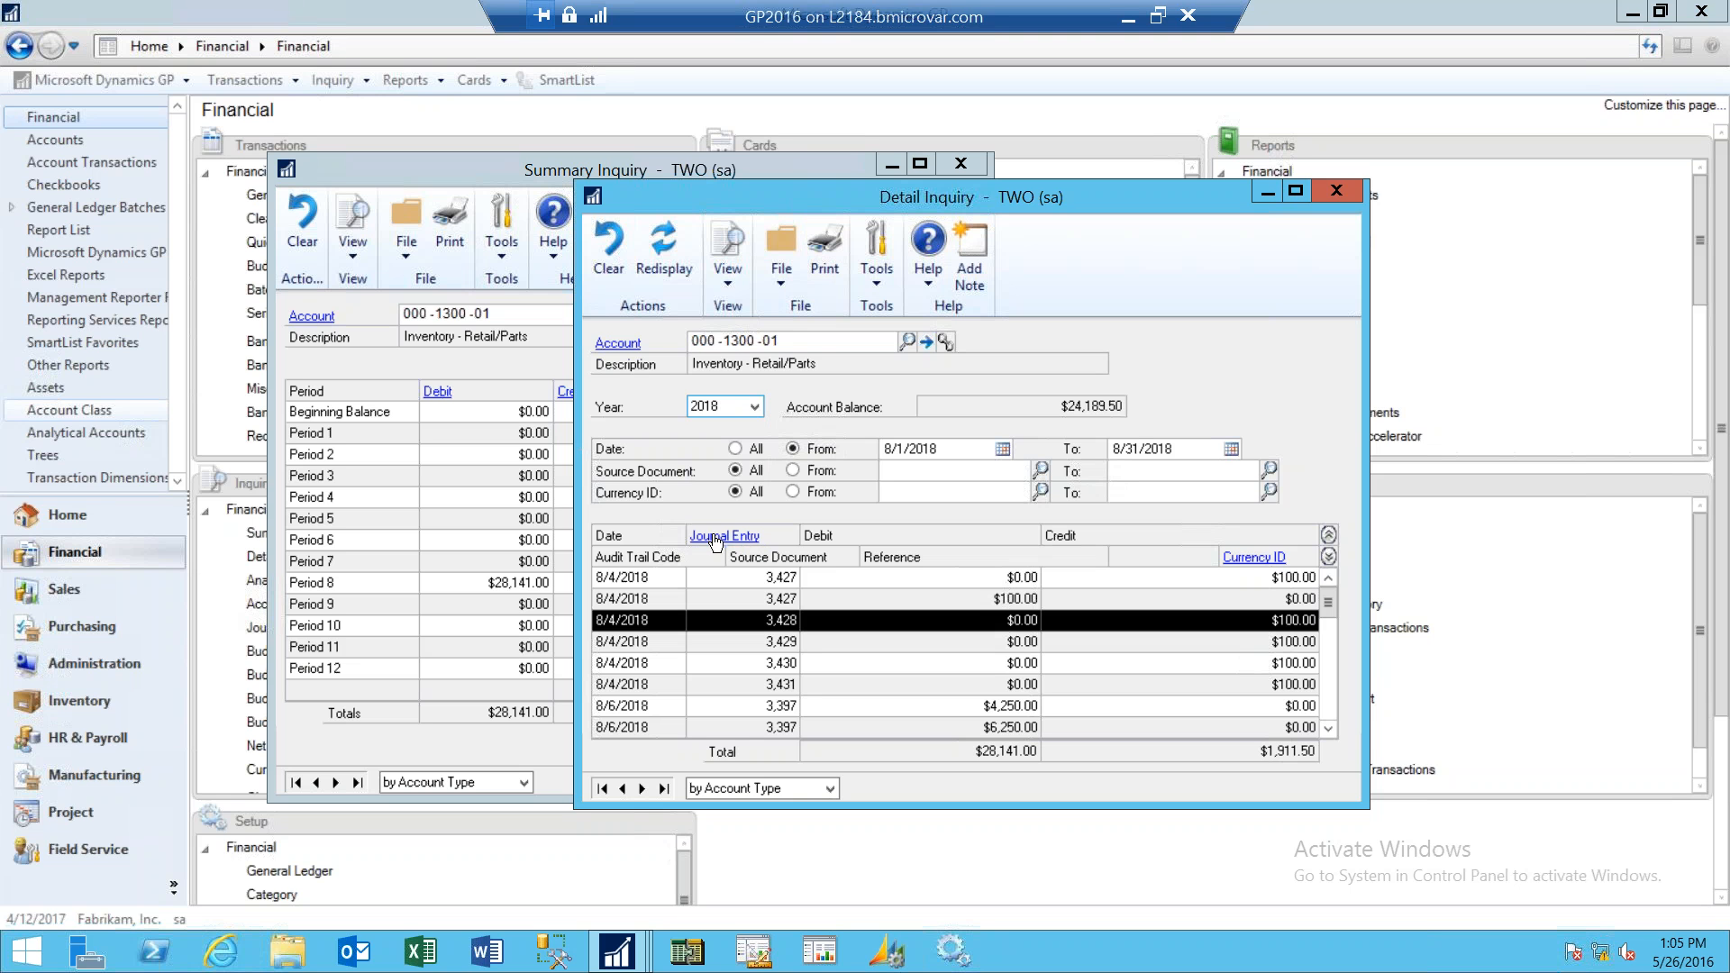
left_click(1336, 191)
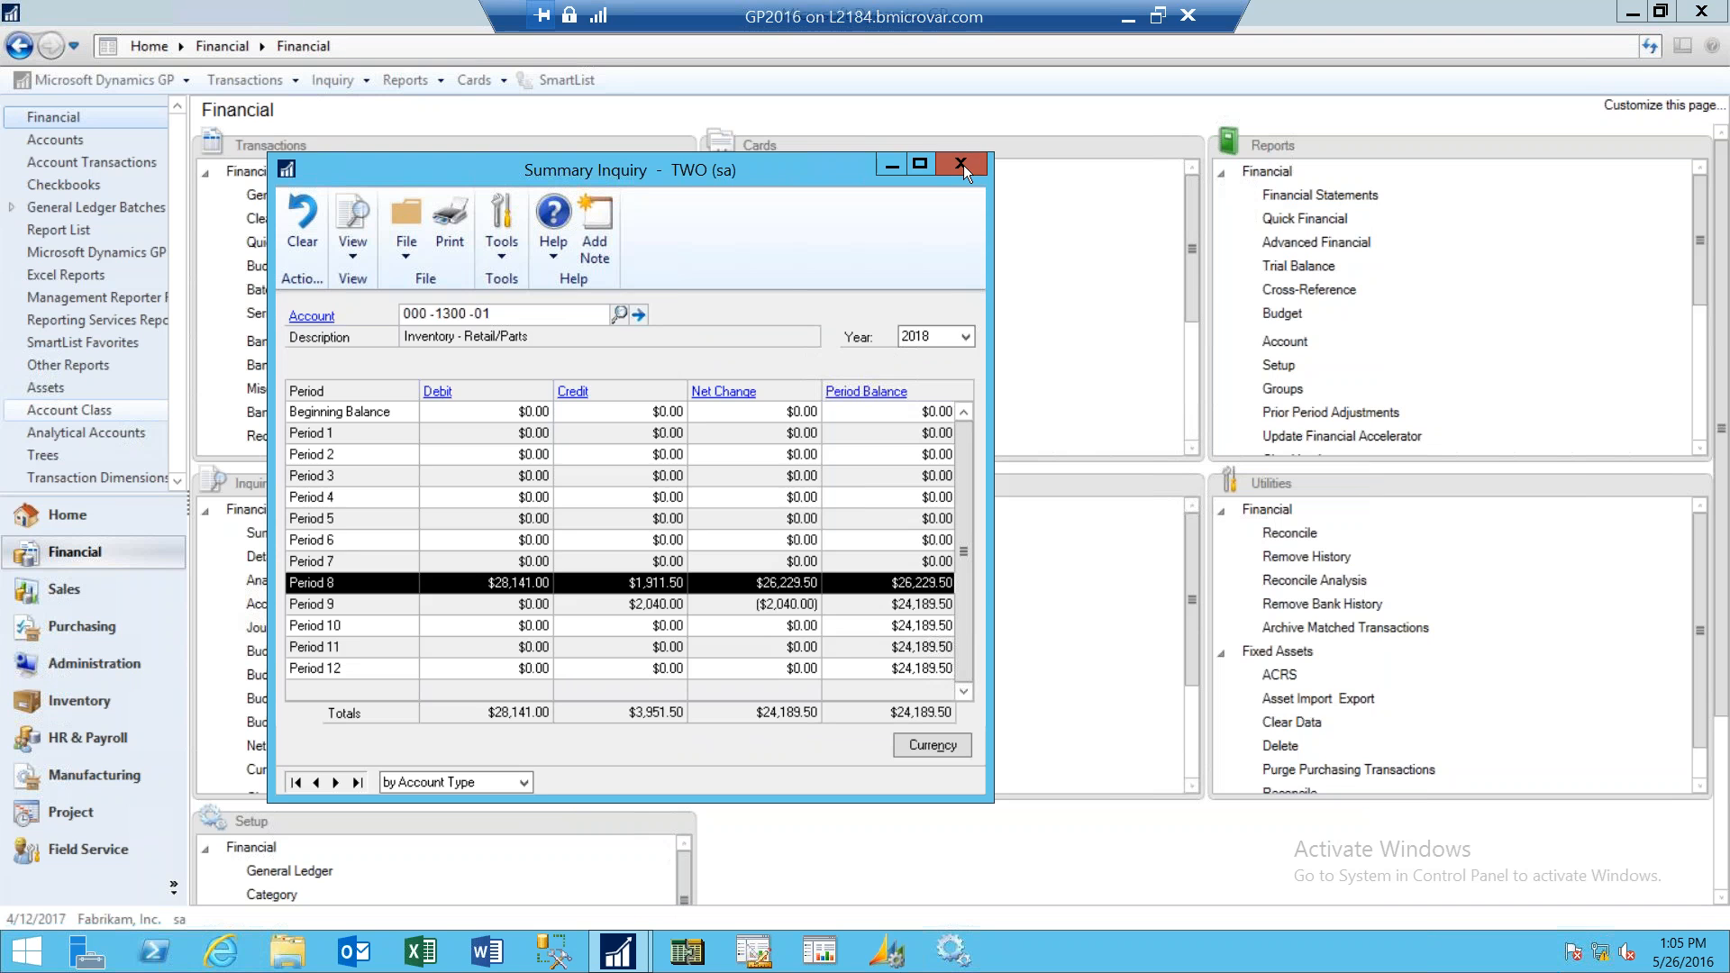
left_click(962, 164)
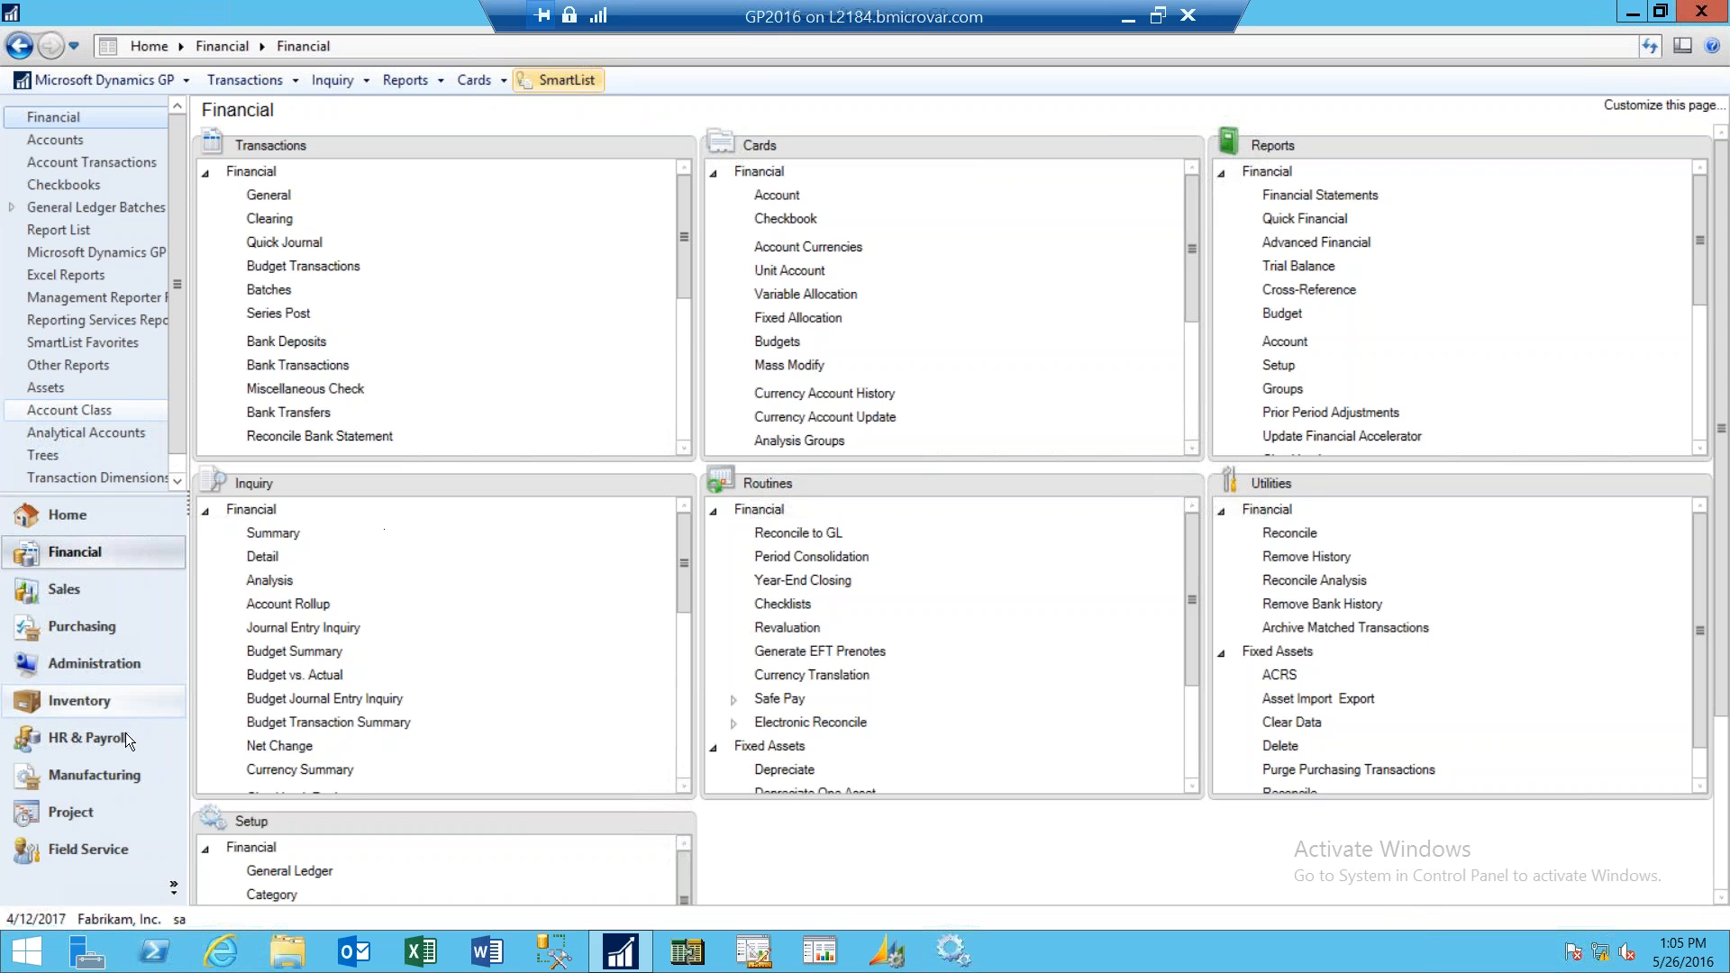
- Open Payables Batch Entry from the Purchasing transactions and enter batch ID SW
left_click(95, 627)
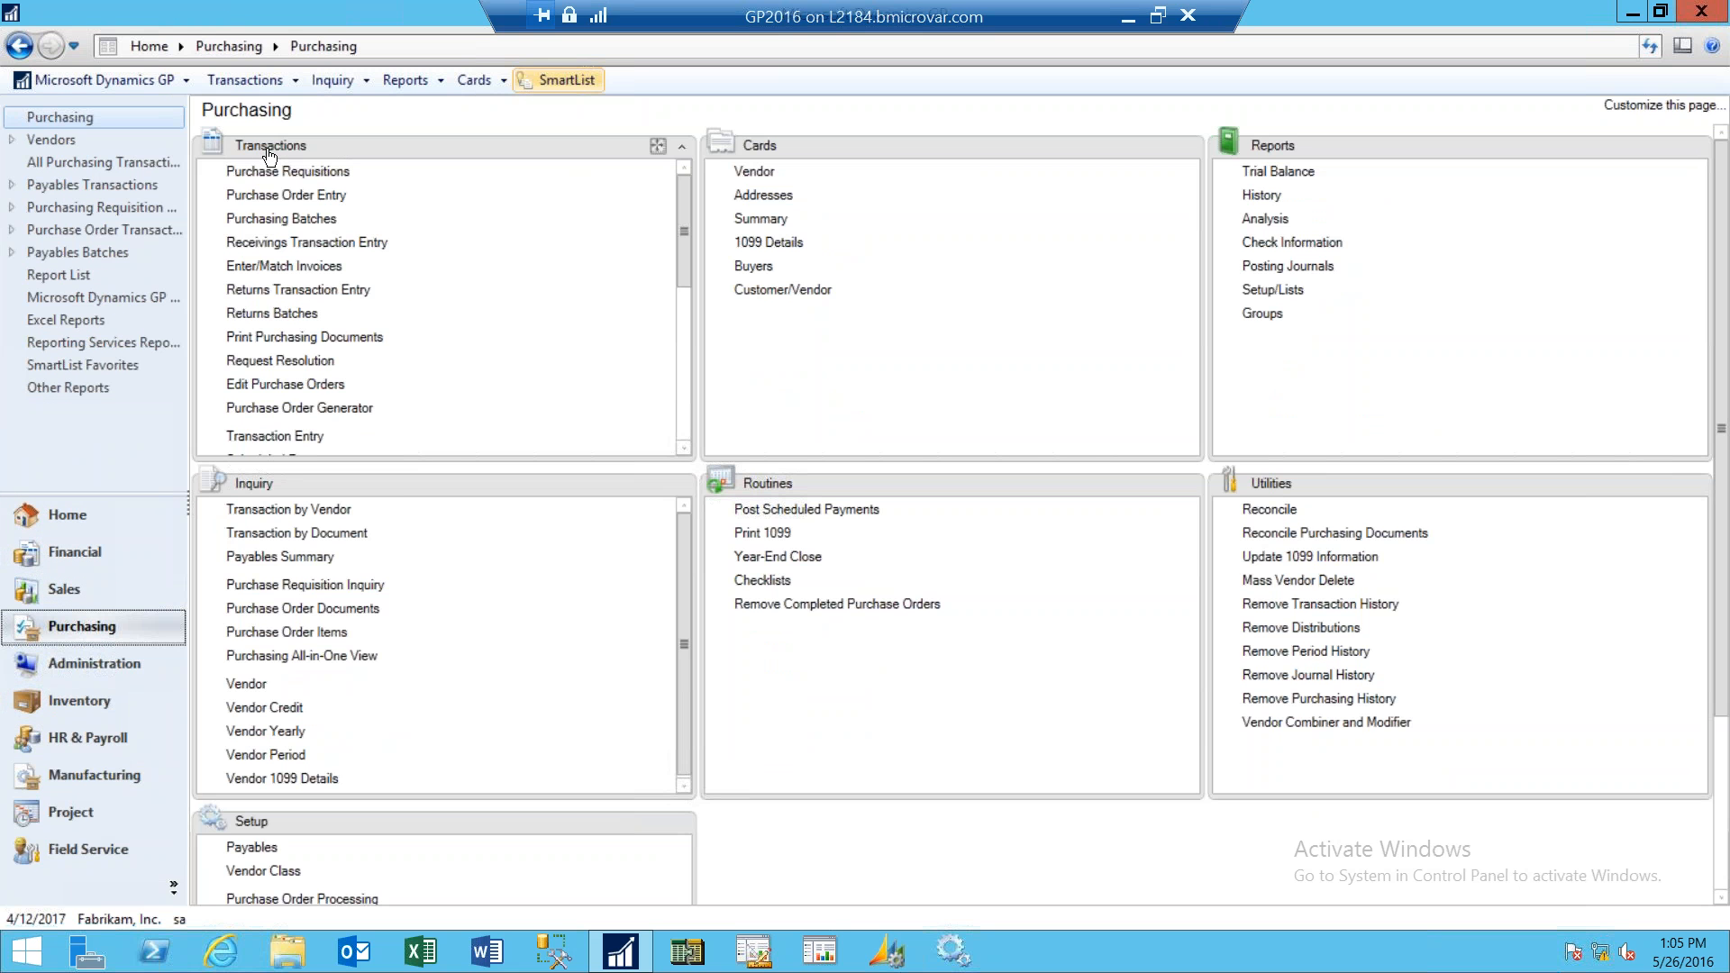
left_click(684, 434)
left_click(683, 434)
left_click(262, 420)
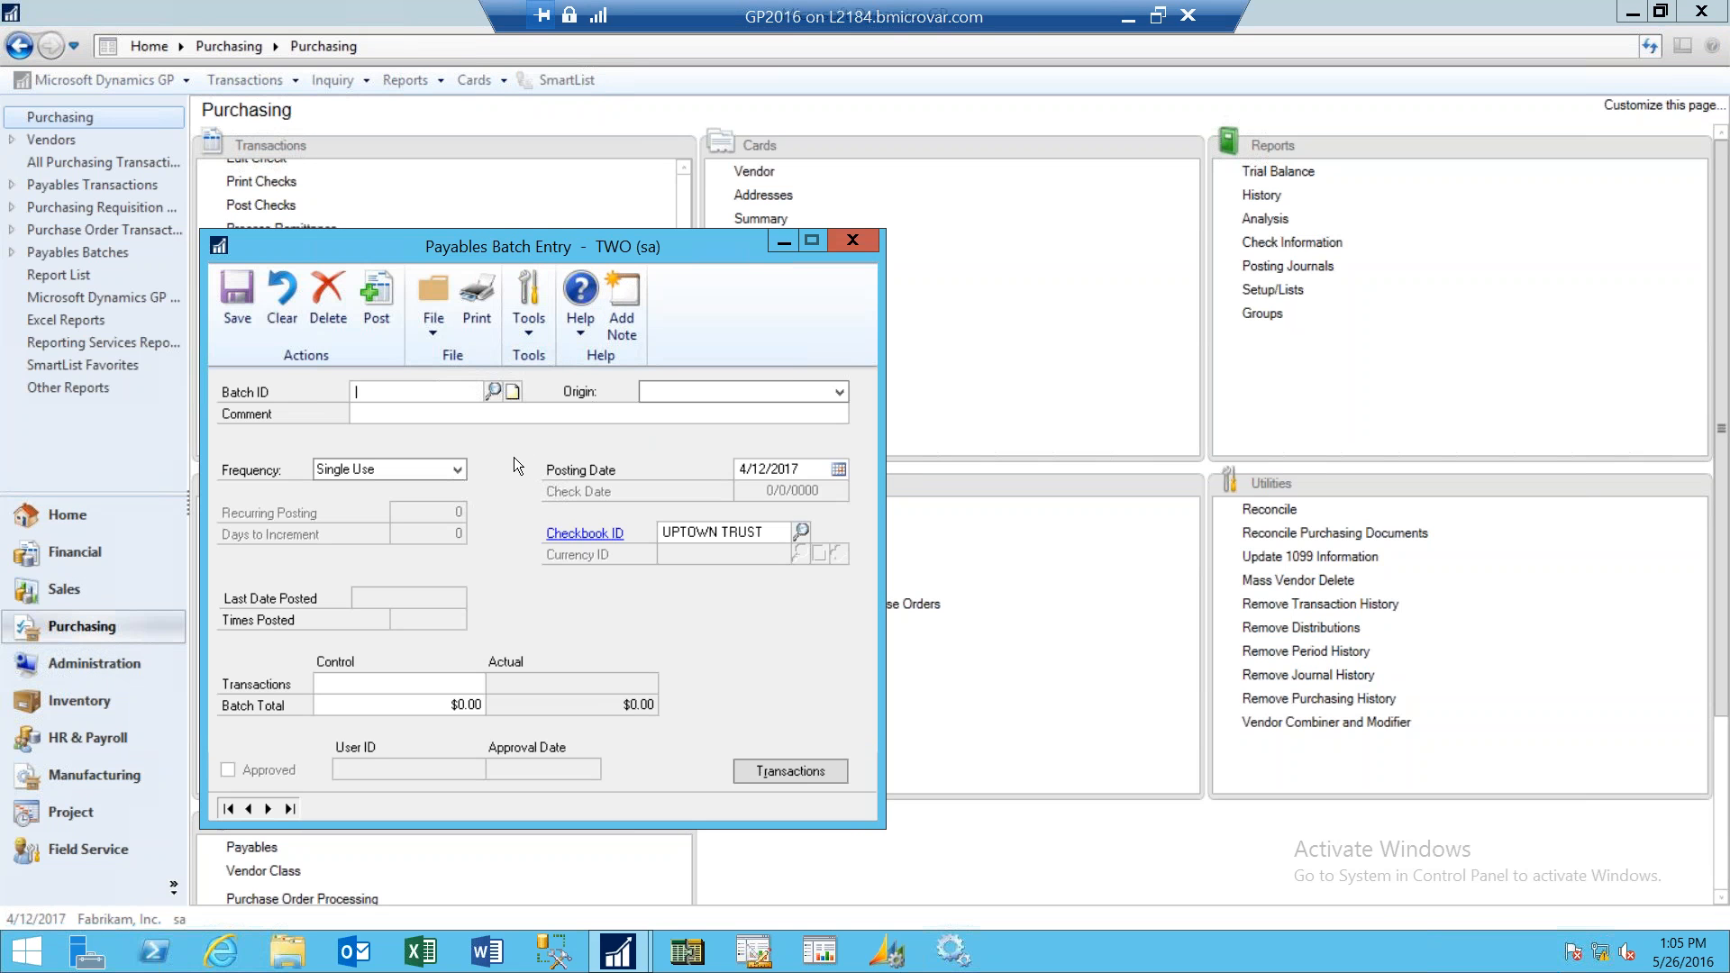
type("SW")
key("Tab")
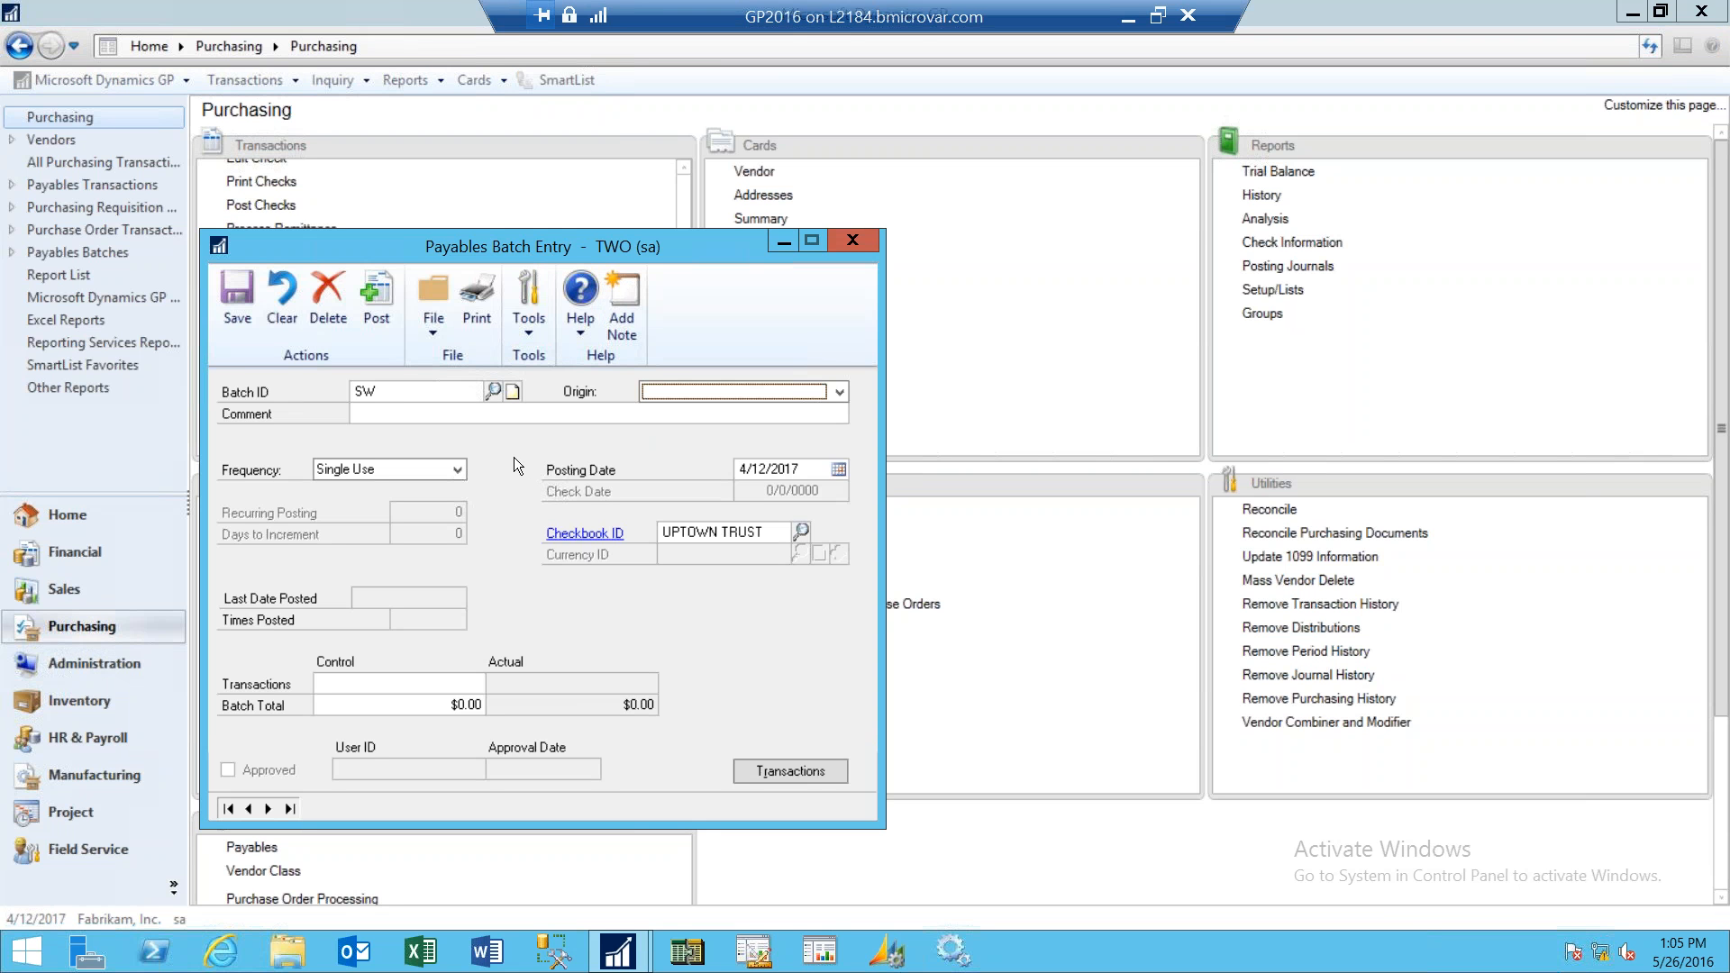
- Set the batch origin to Computer Check and the payment method to Credit Card
left_click(685, 392)
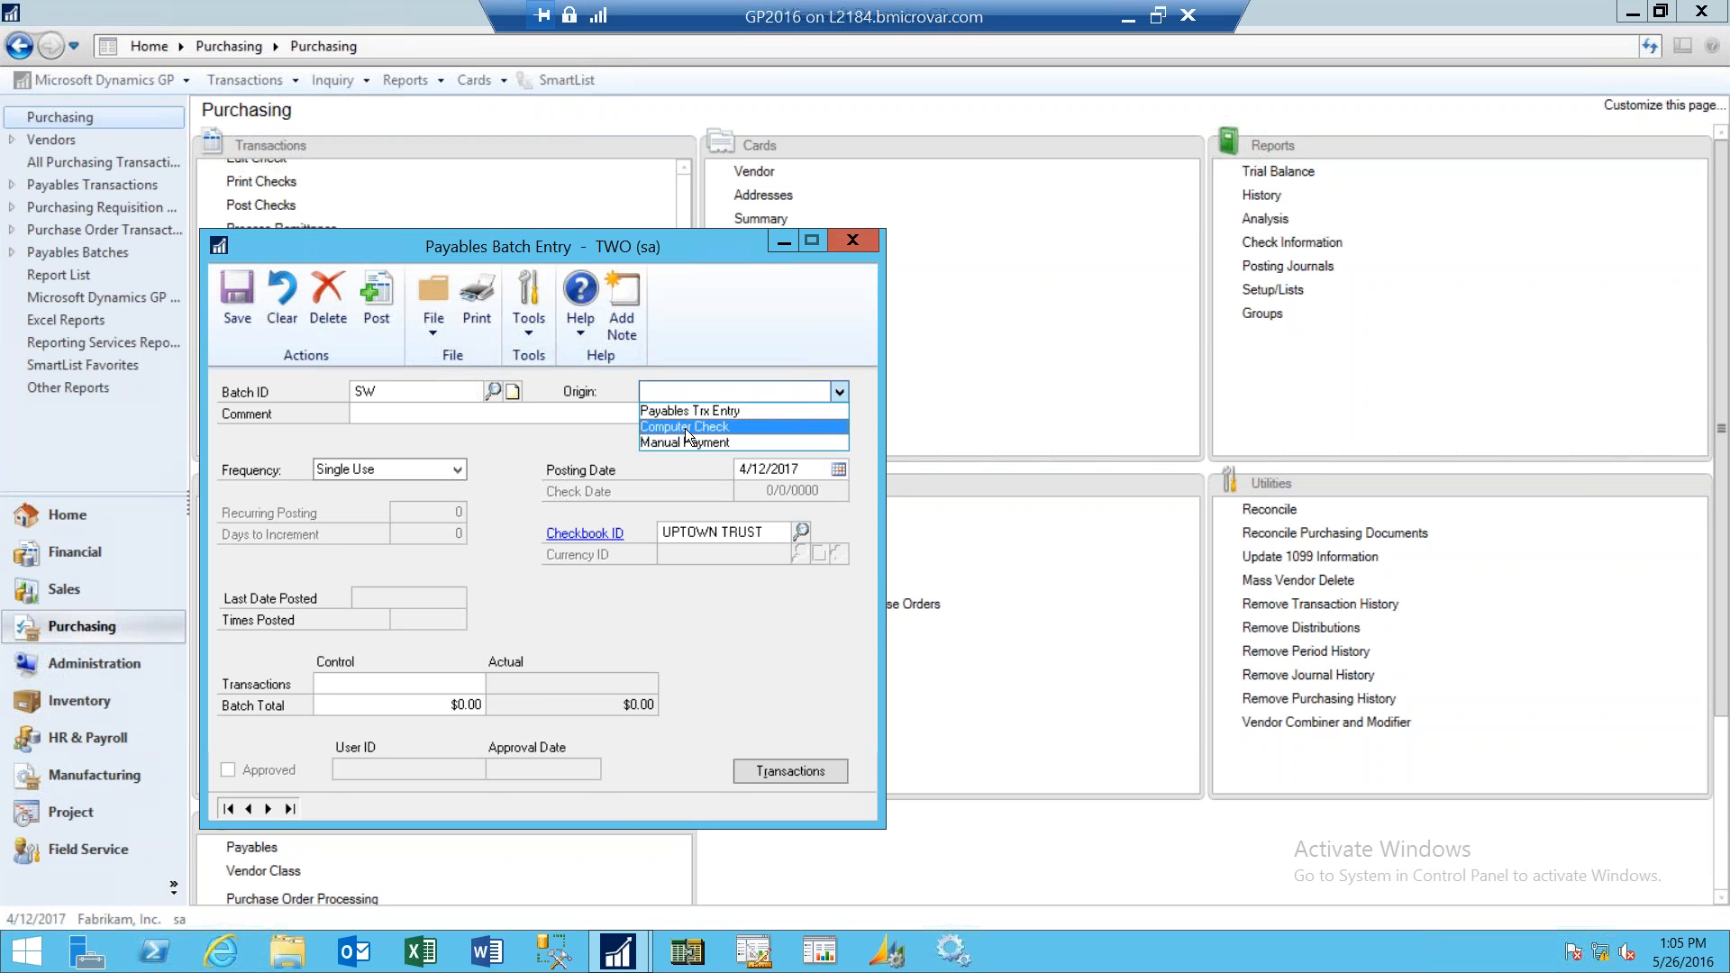
left_click(684, 427)
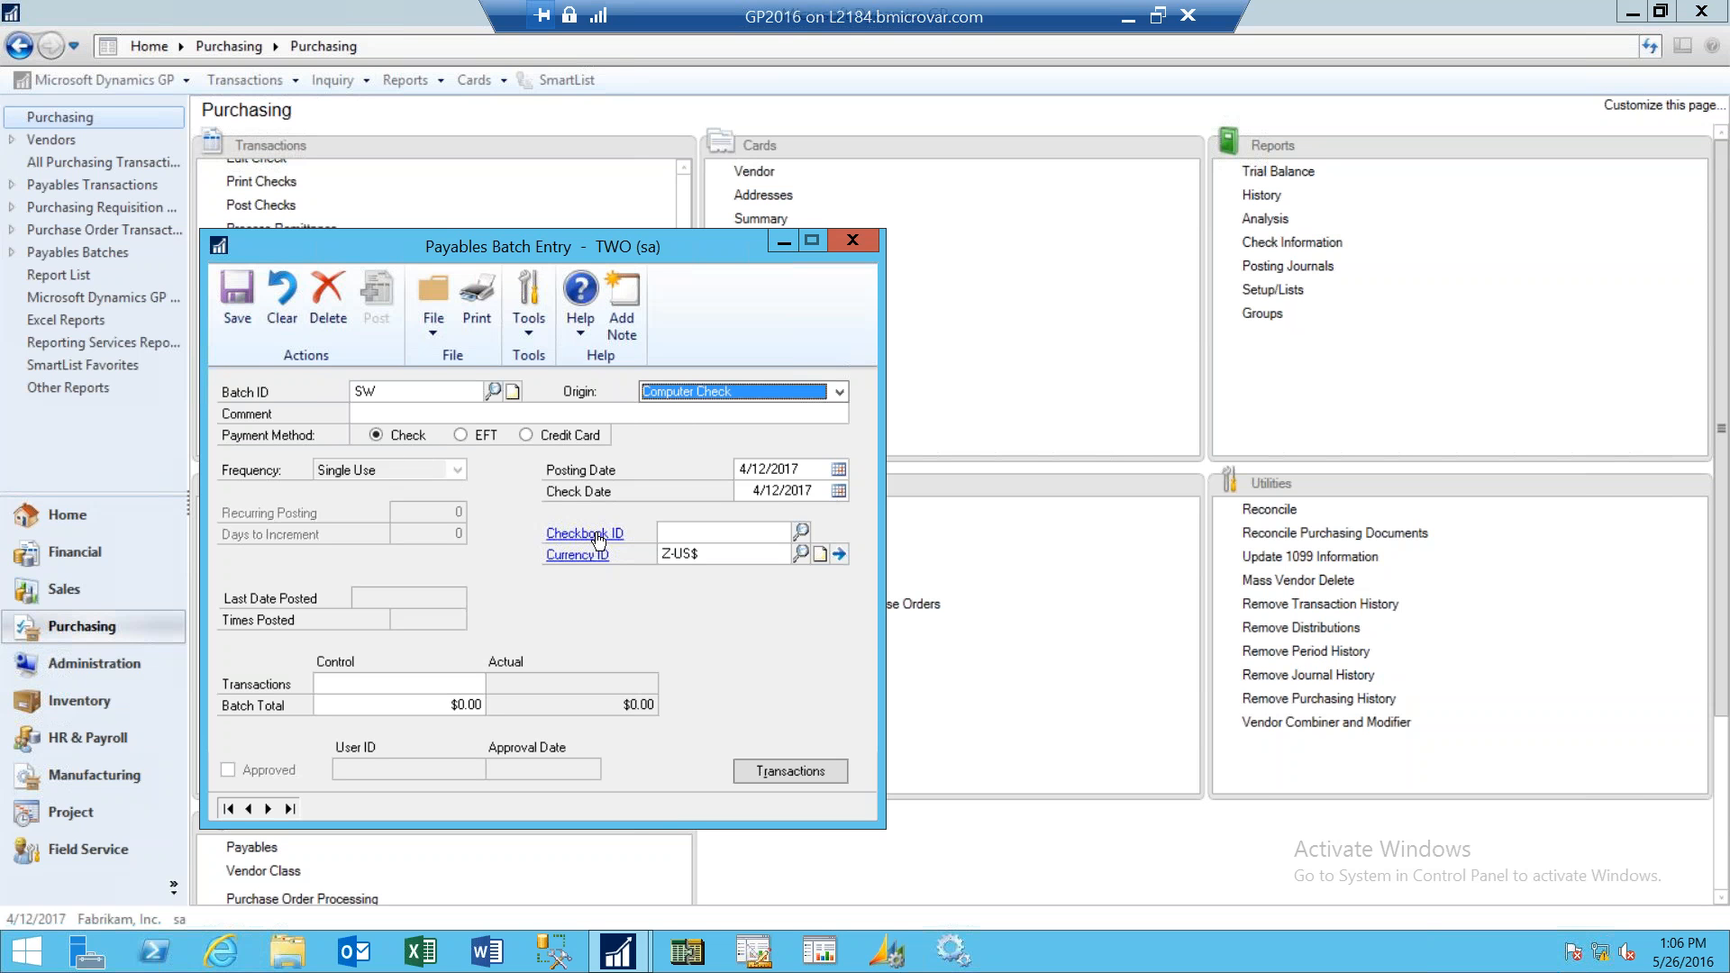
left_click(527, 435)
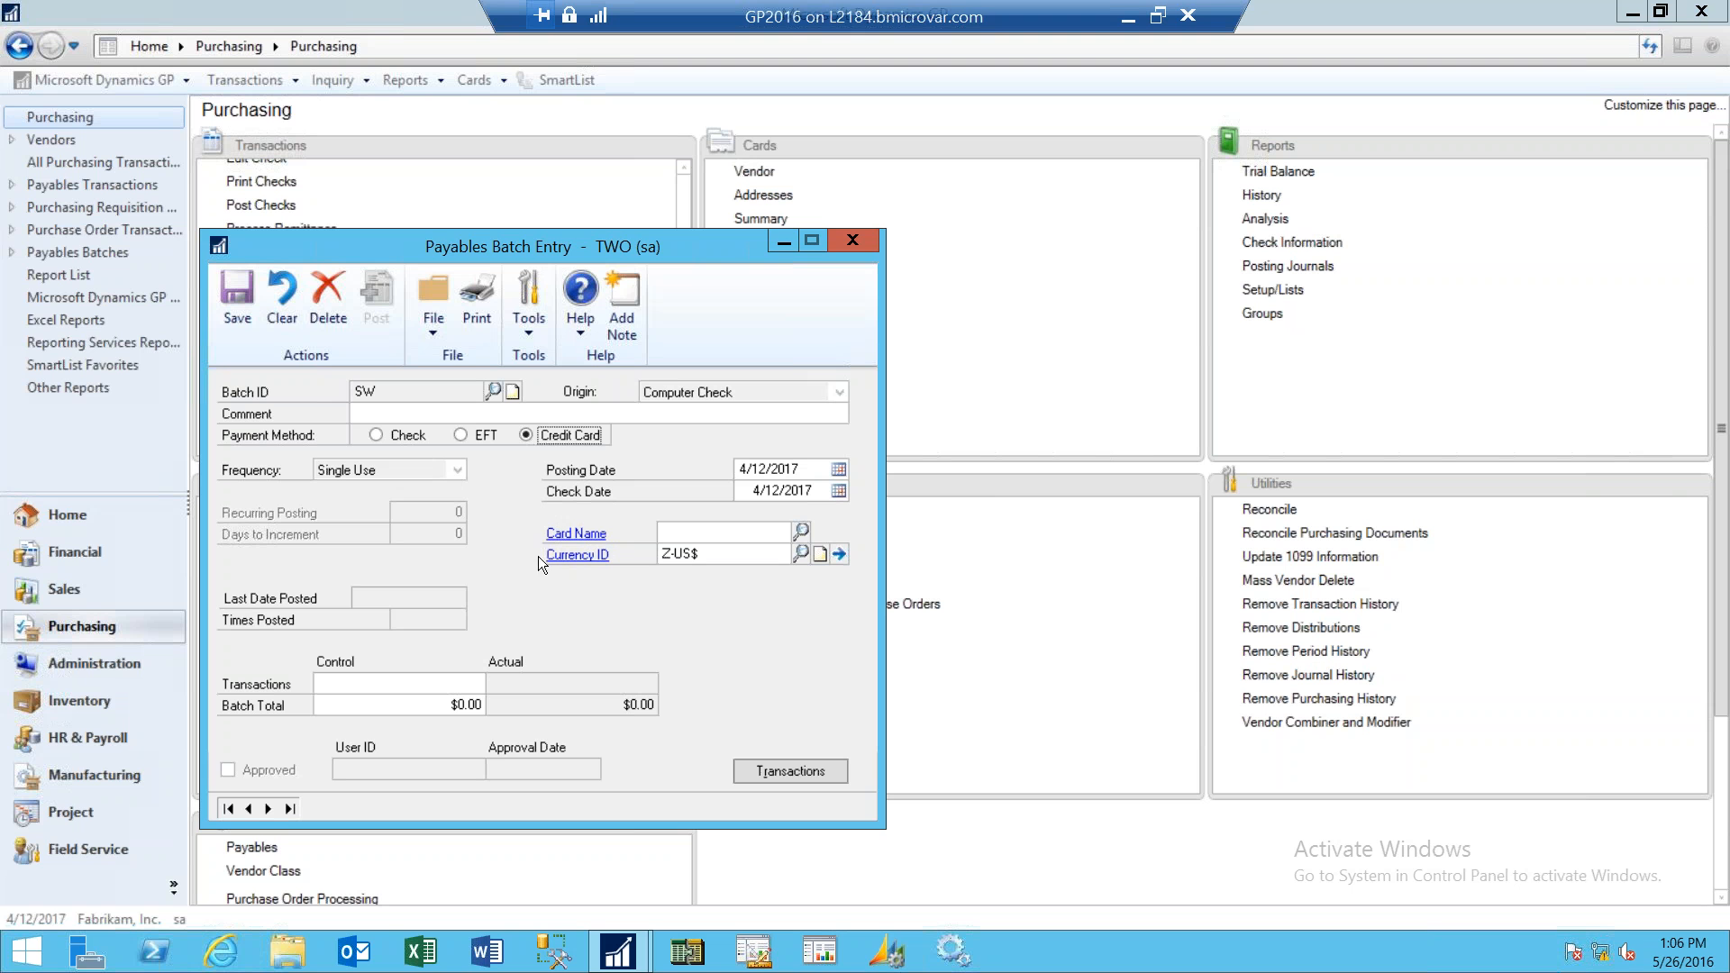
- Pick Gold Credit as the card name from the credit card lookup
left_click(802, 532)
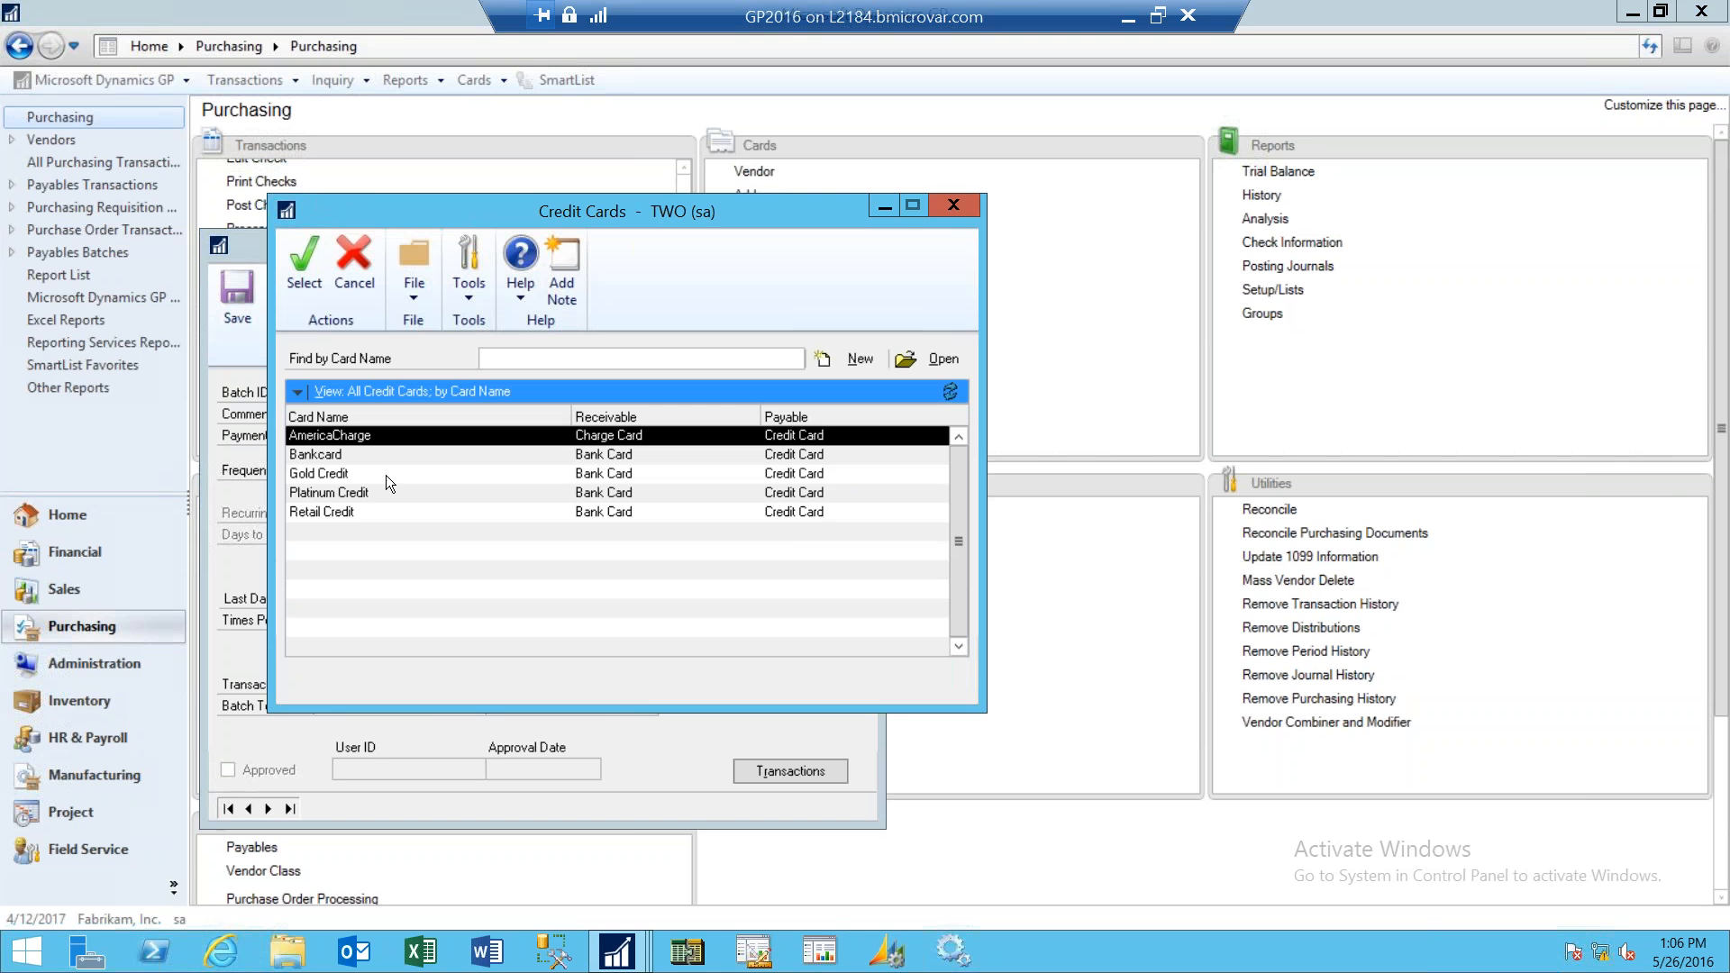
left_click(381, 473)
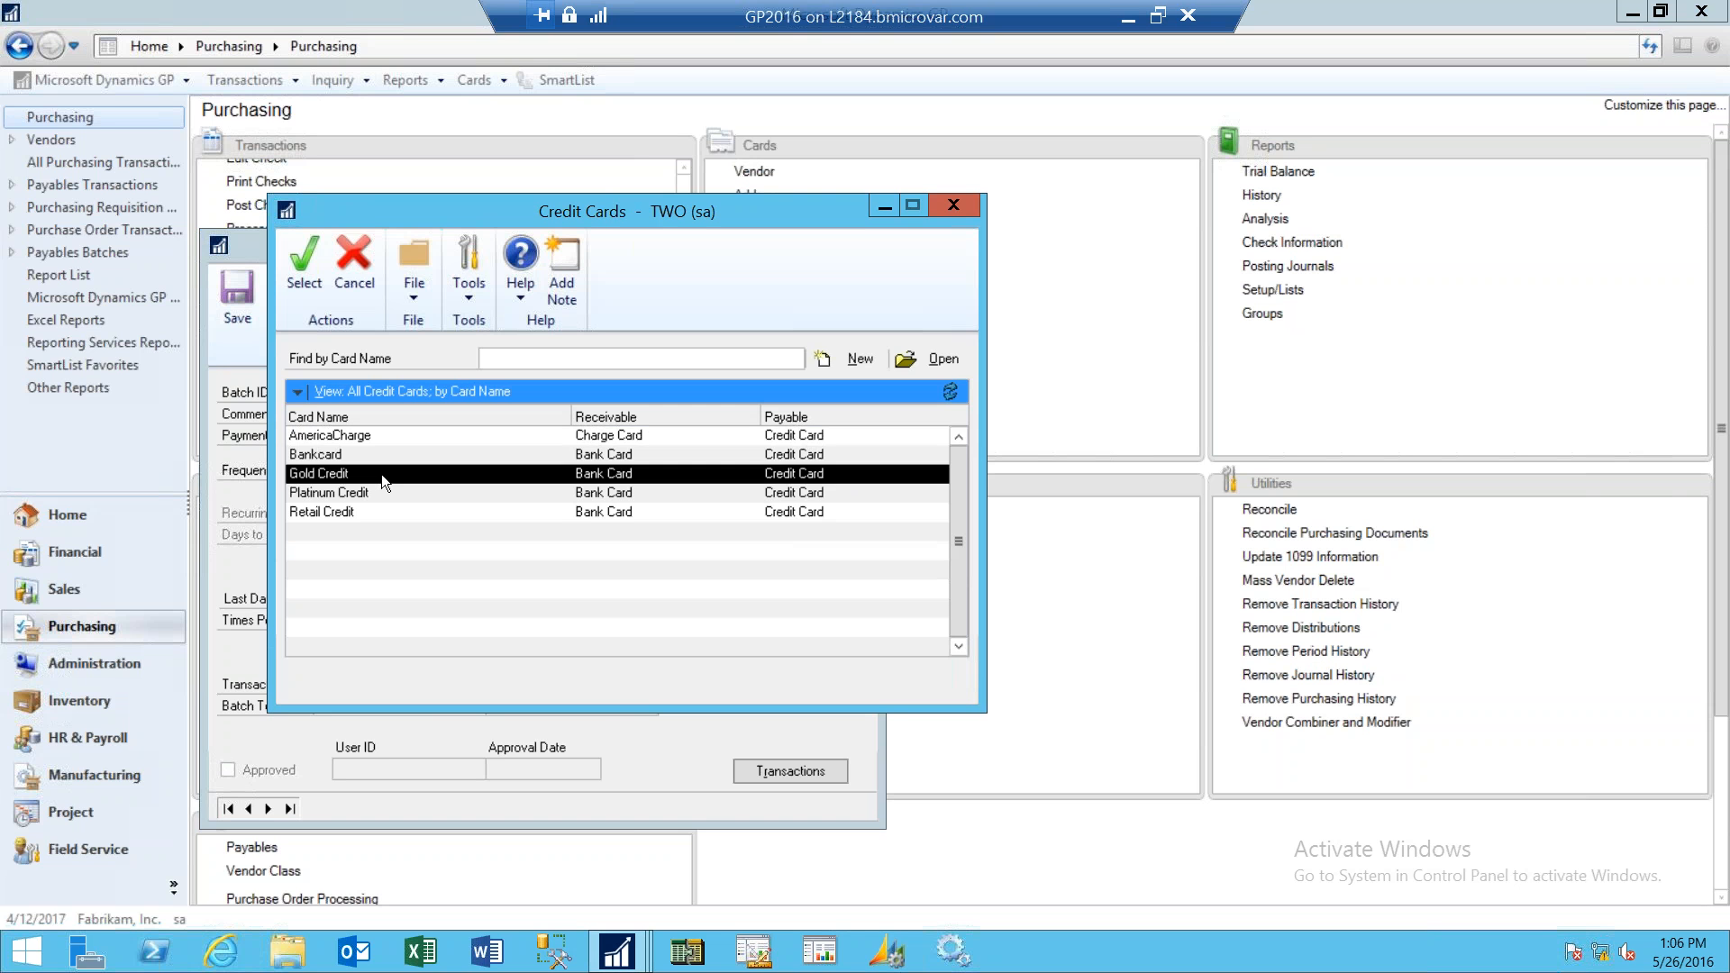
left_click(306, 279)
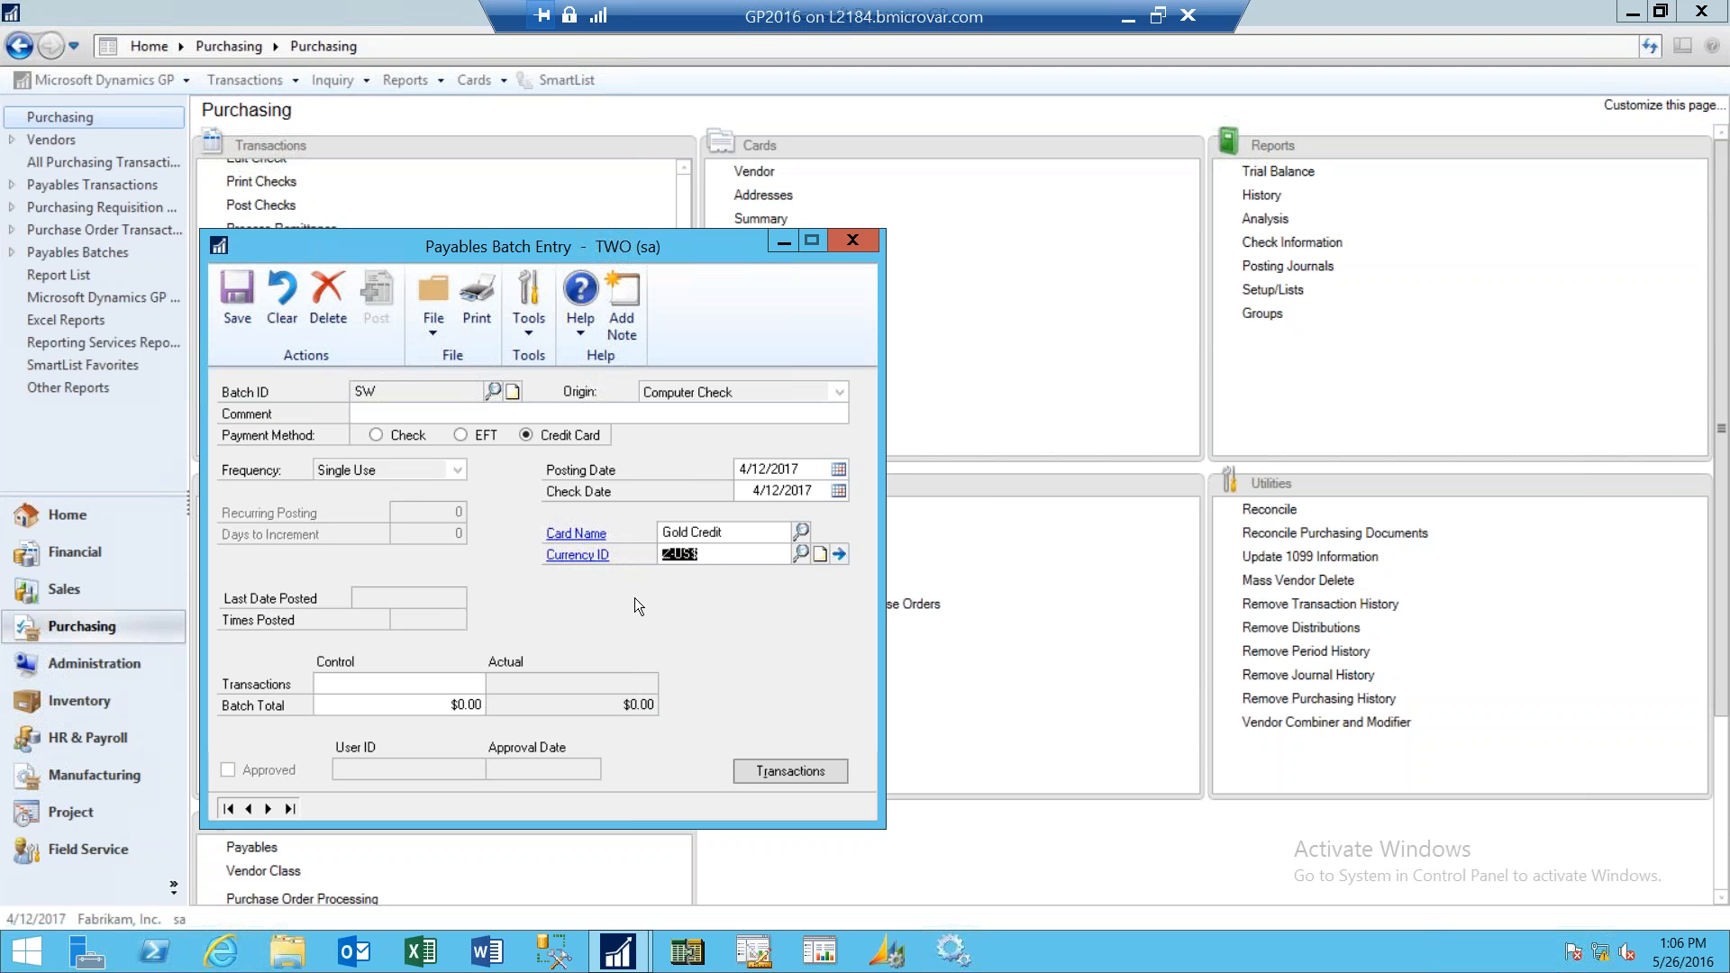
- Open the Gold Credit card's Credit Card Setup window and close it again
left_click(591, 541)
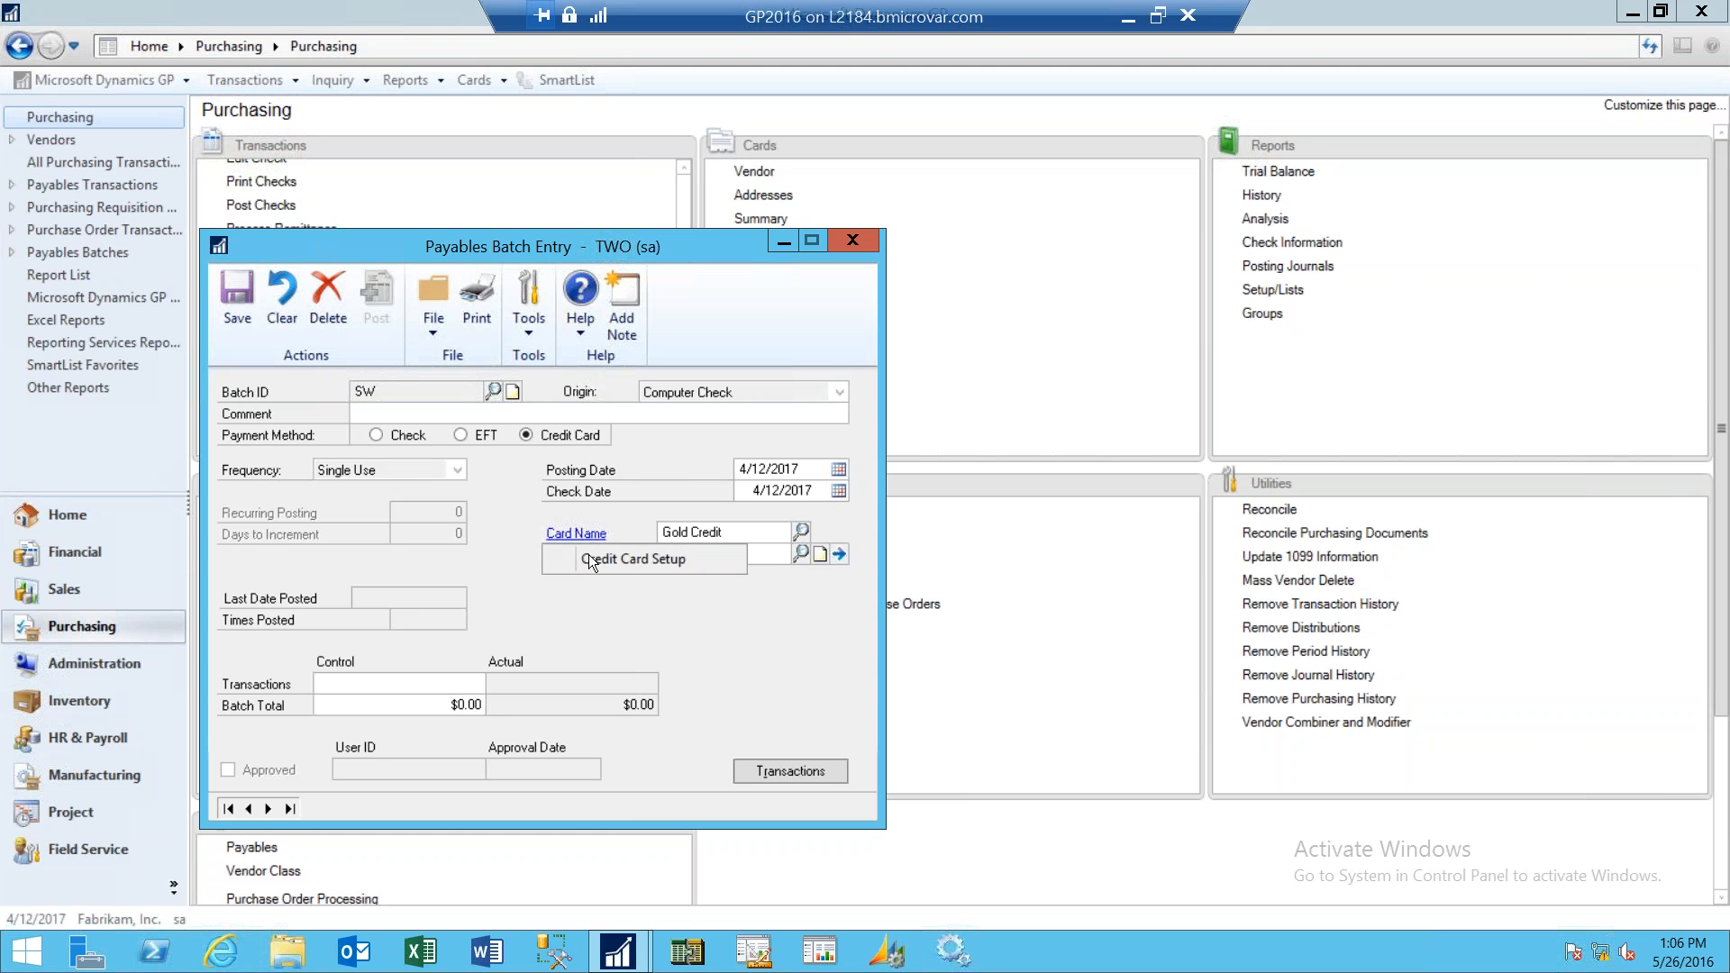
left_click(591, 558)
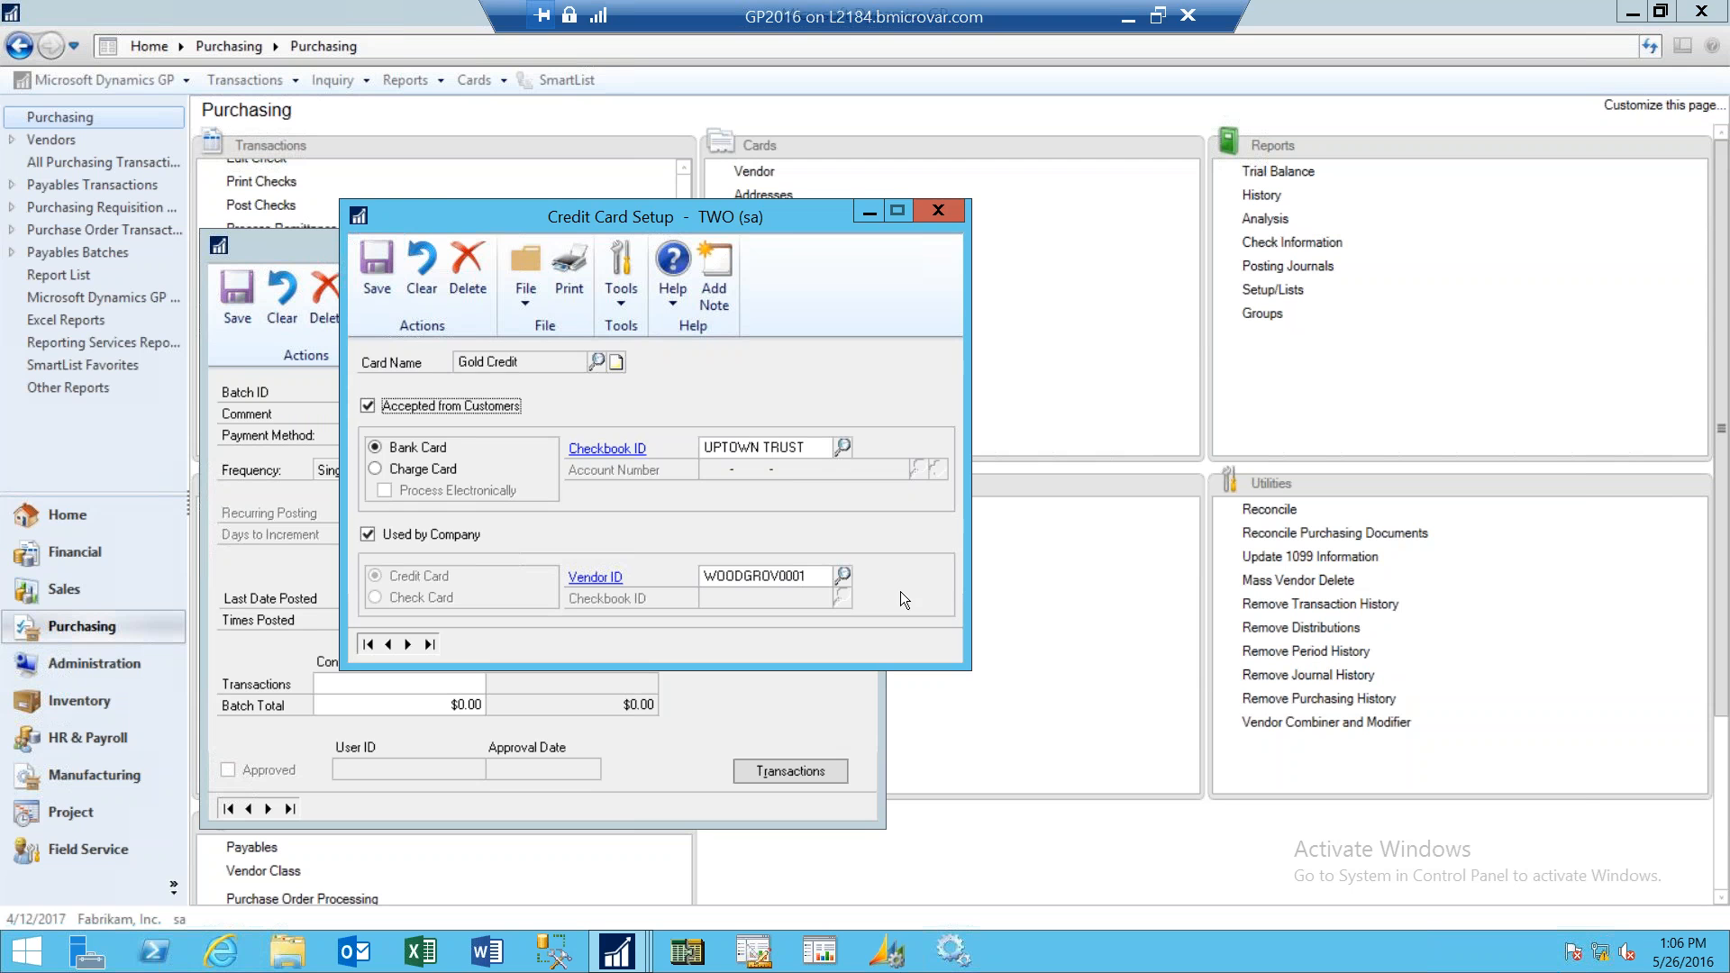
left_click(937, 212)
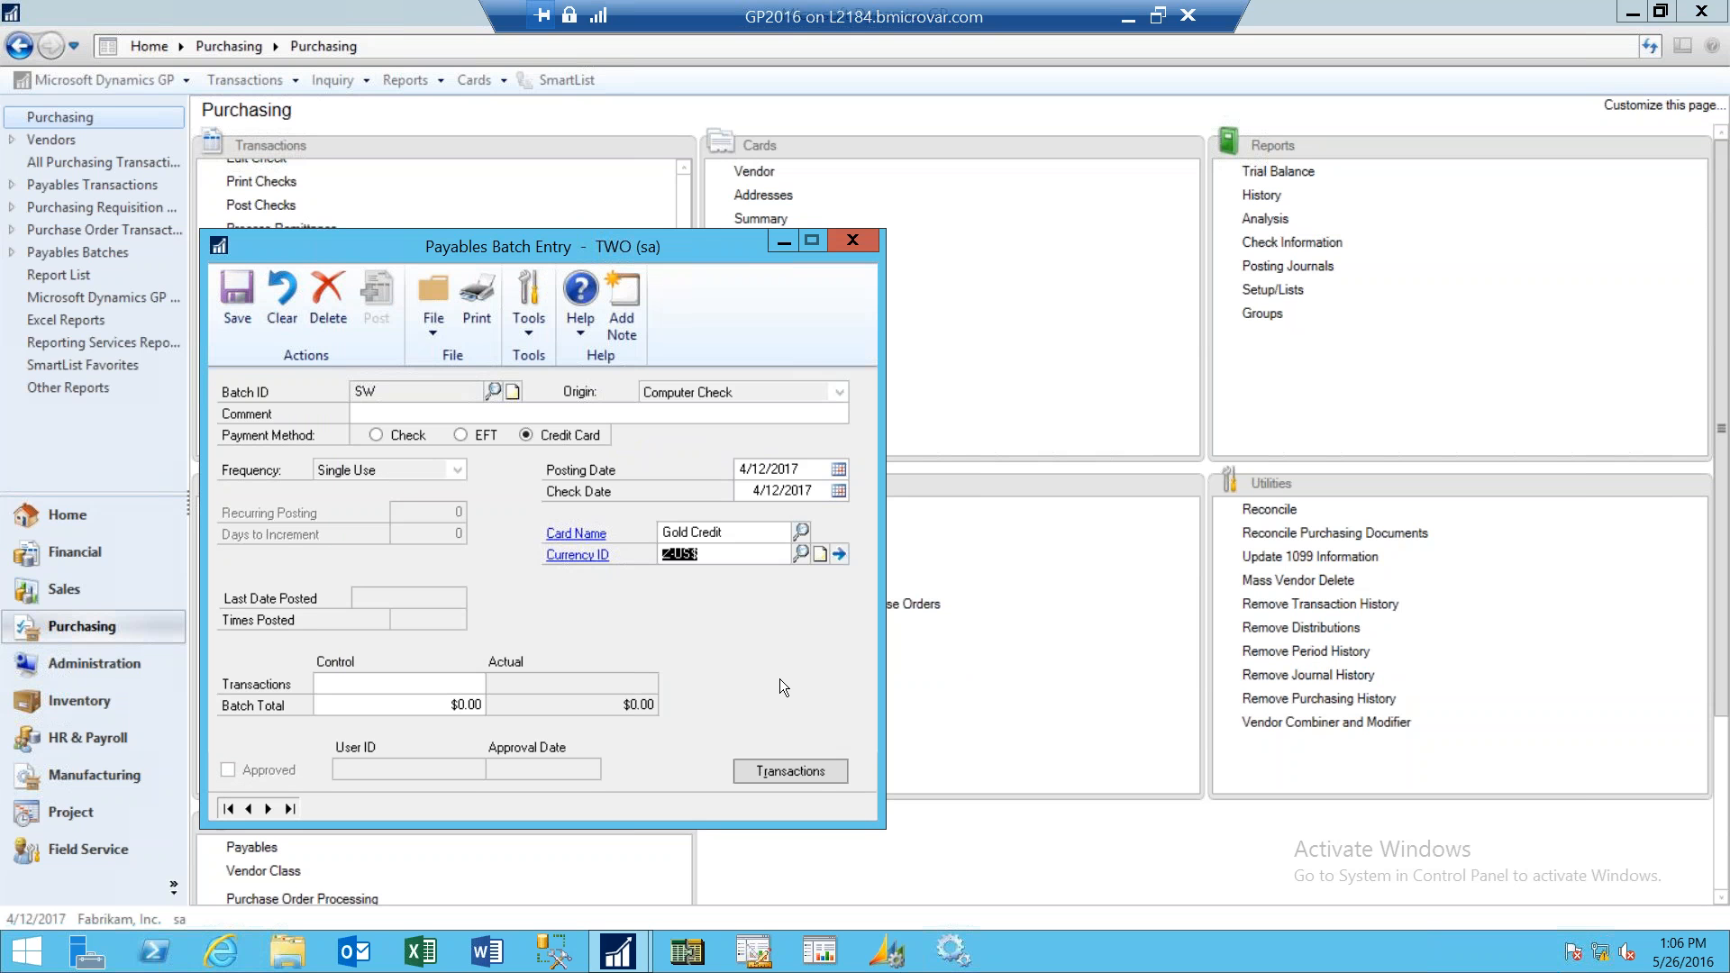
- Open Edit Payables Check Batch for the batch through the batch transactions' Go To options
left_click(814, 775)
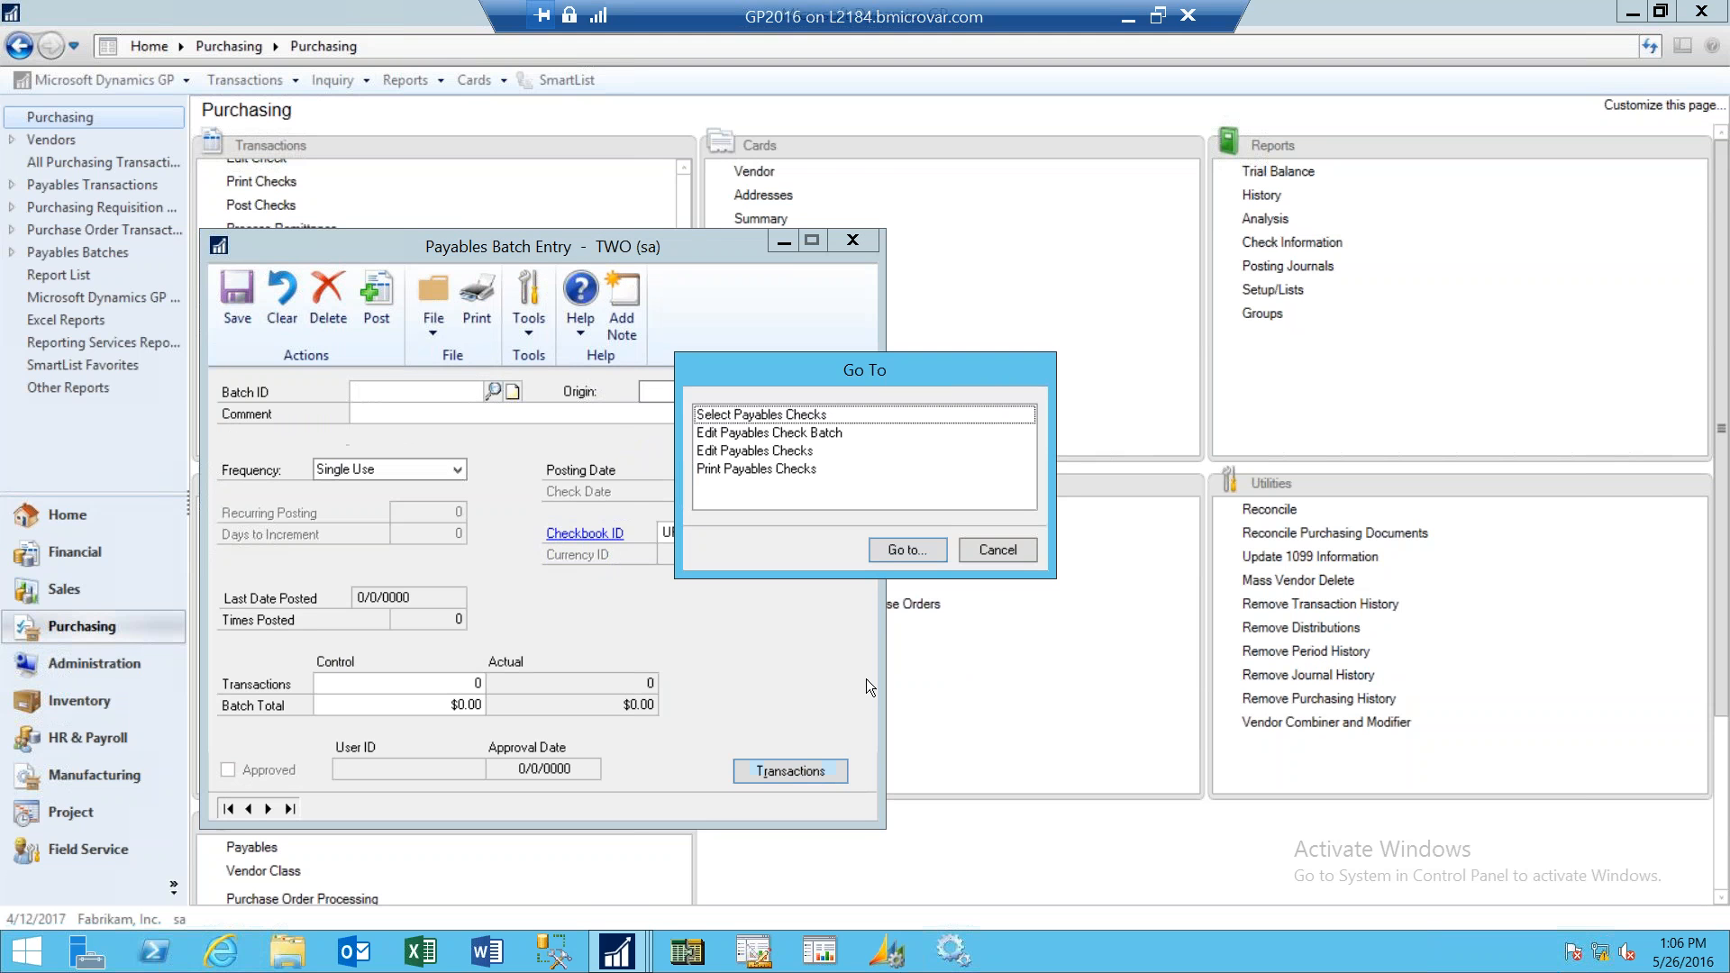
left_click(740, 435)
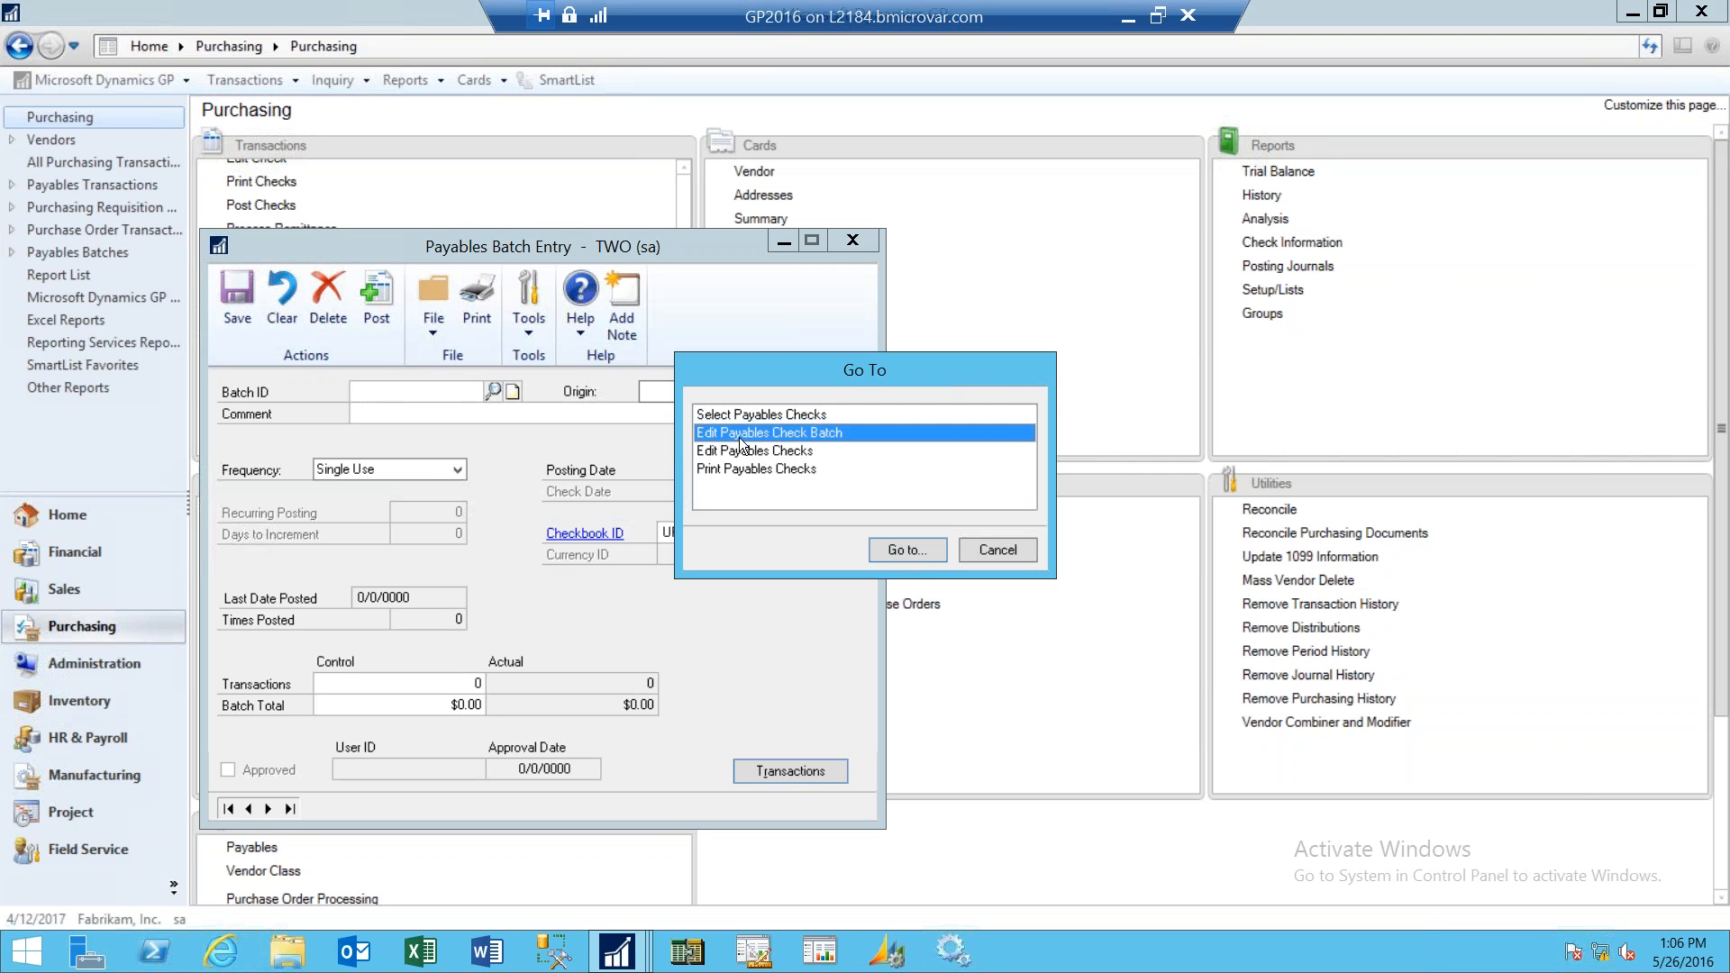
left_click(899, 550)
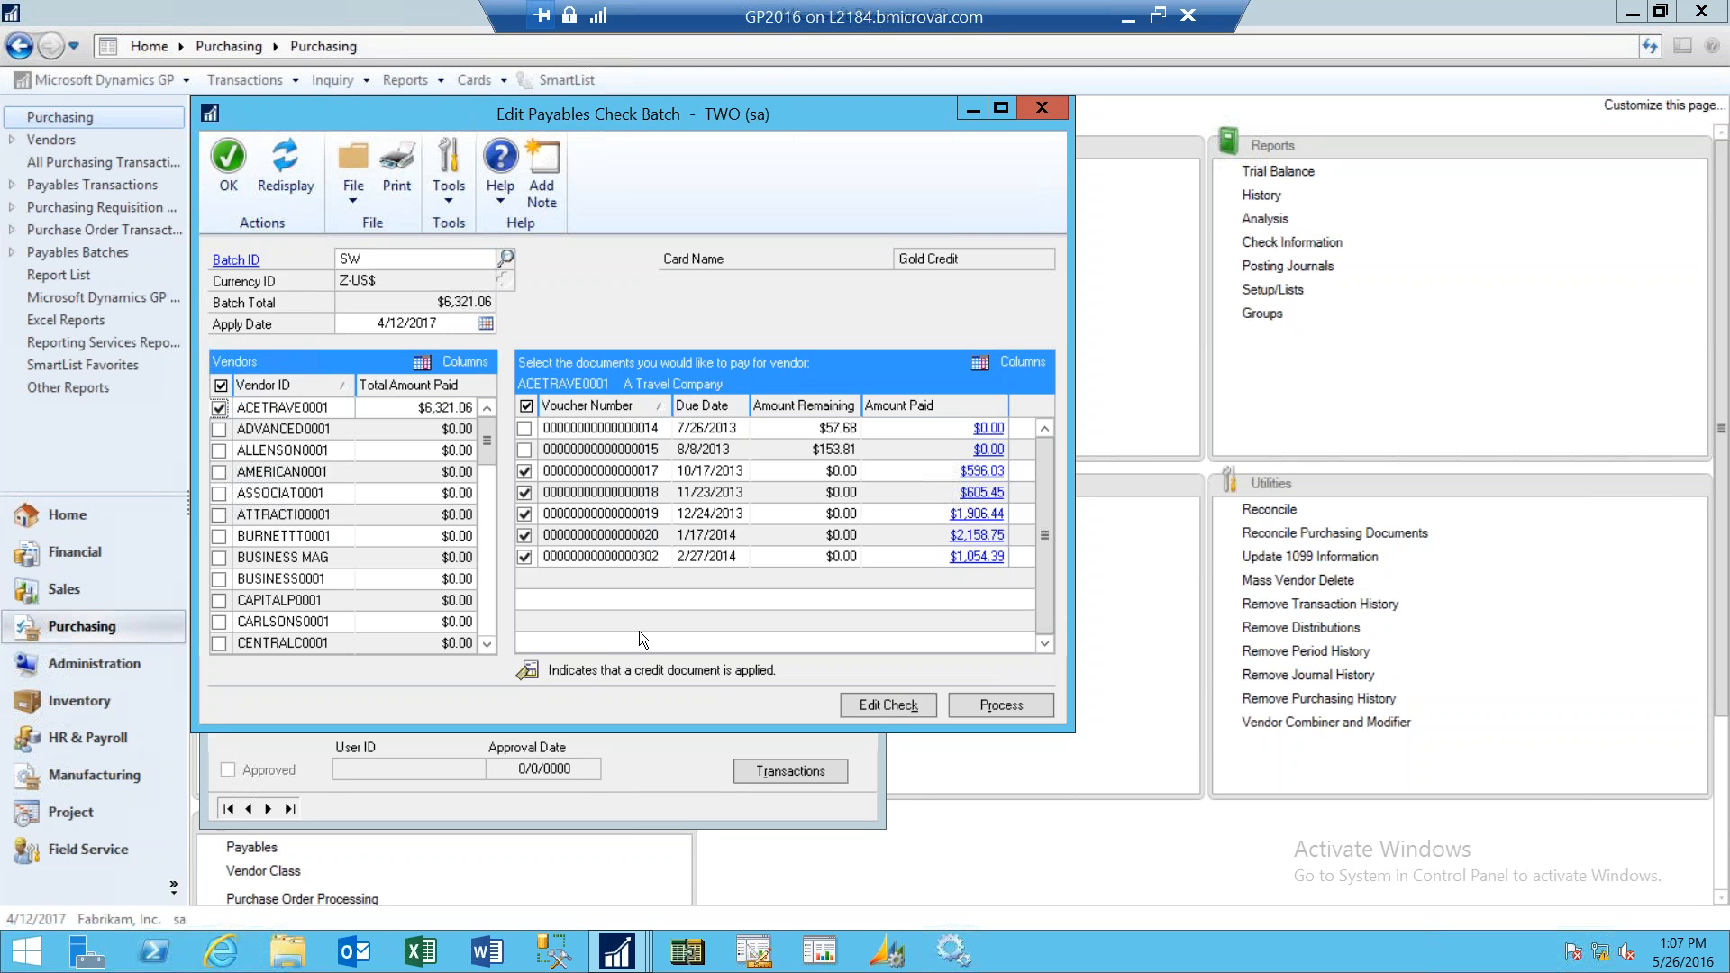
left_click(525, 494)
left_click(526, 514)
left_click(526, 536)
left_click(524, 555)
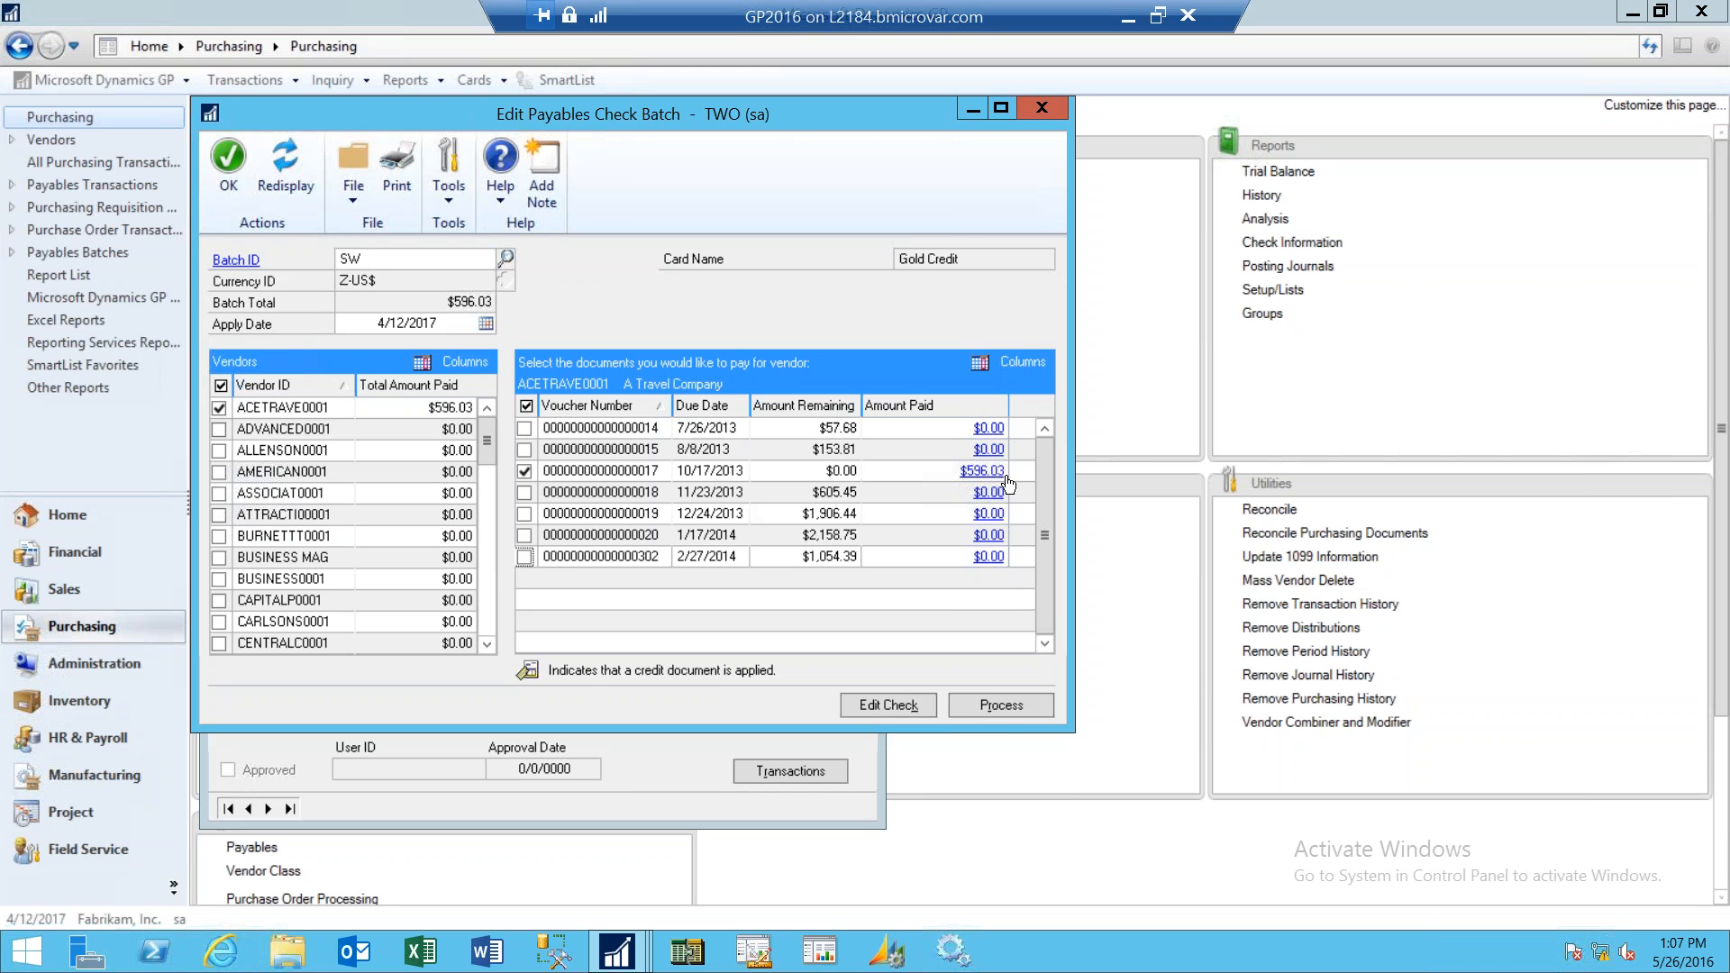
left_click(1018, 704)
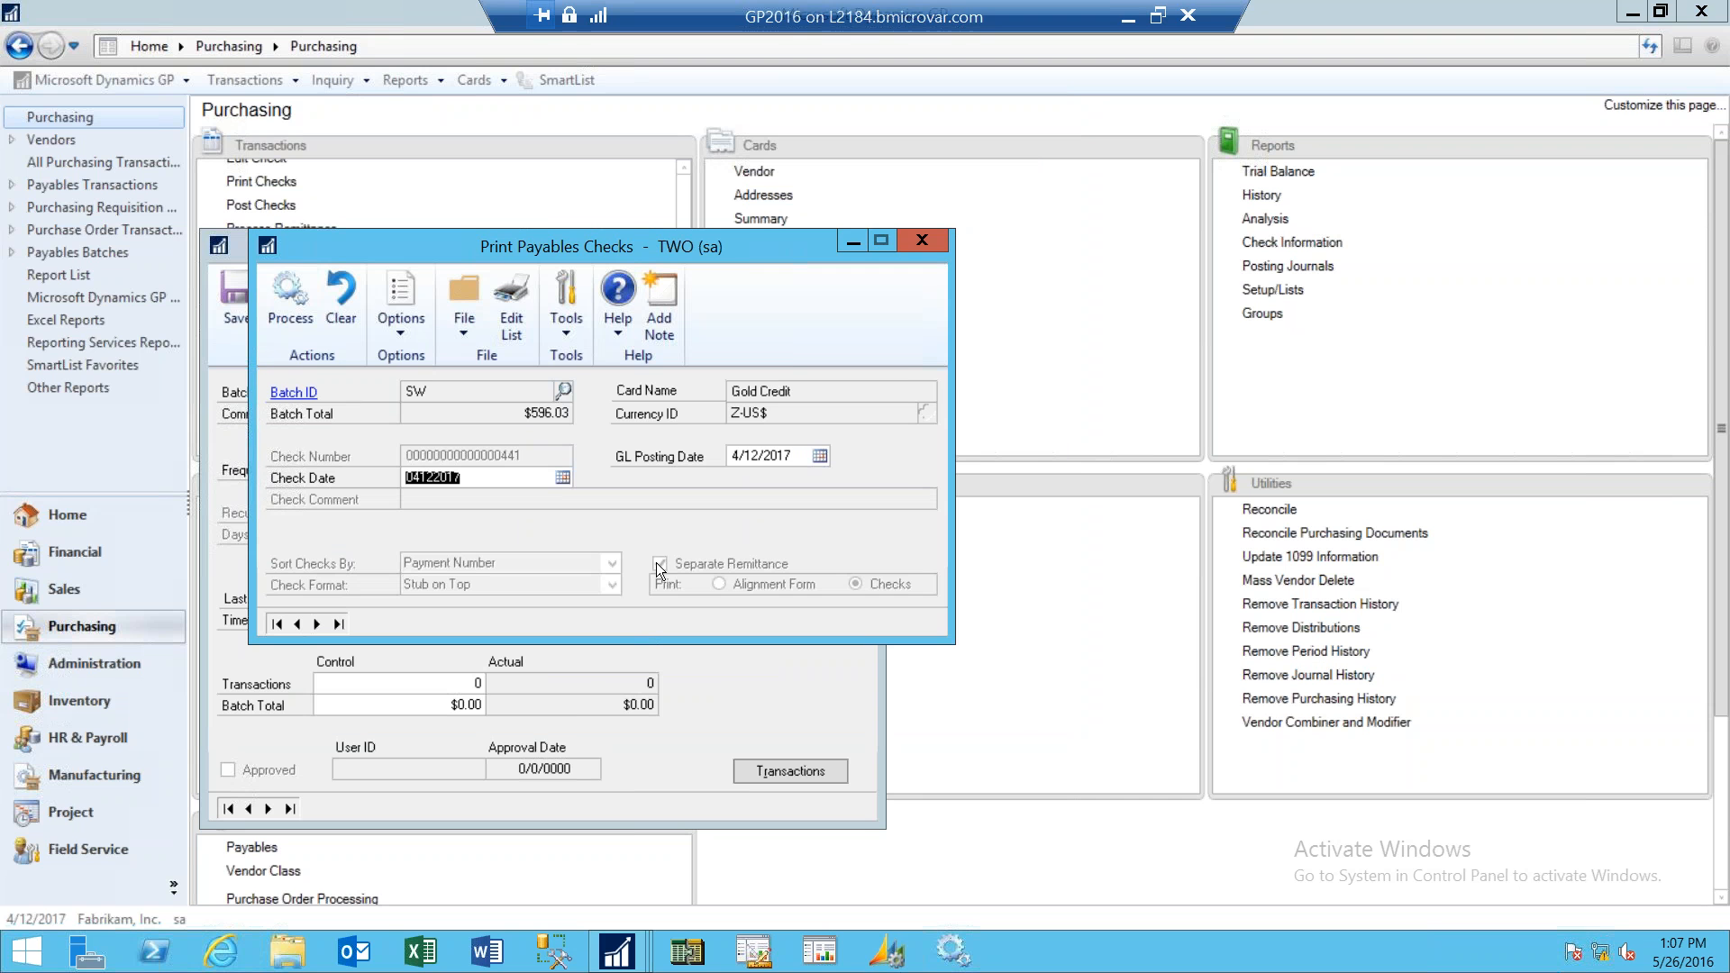
- Process the checks and print the remittance form to screen, then close the remittance document
left_click(294, 317)
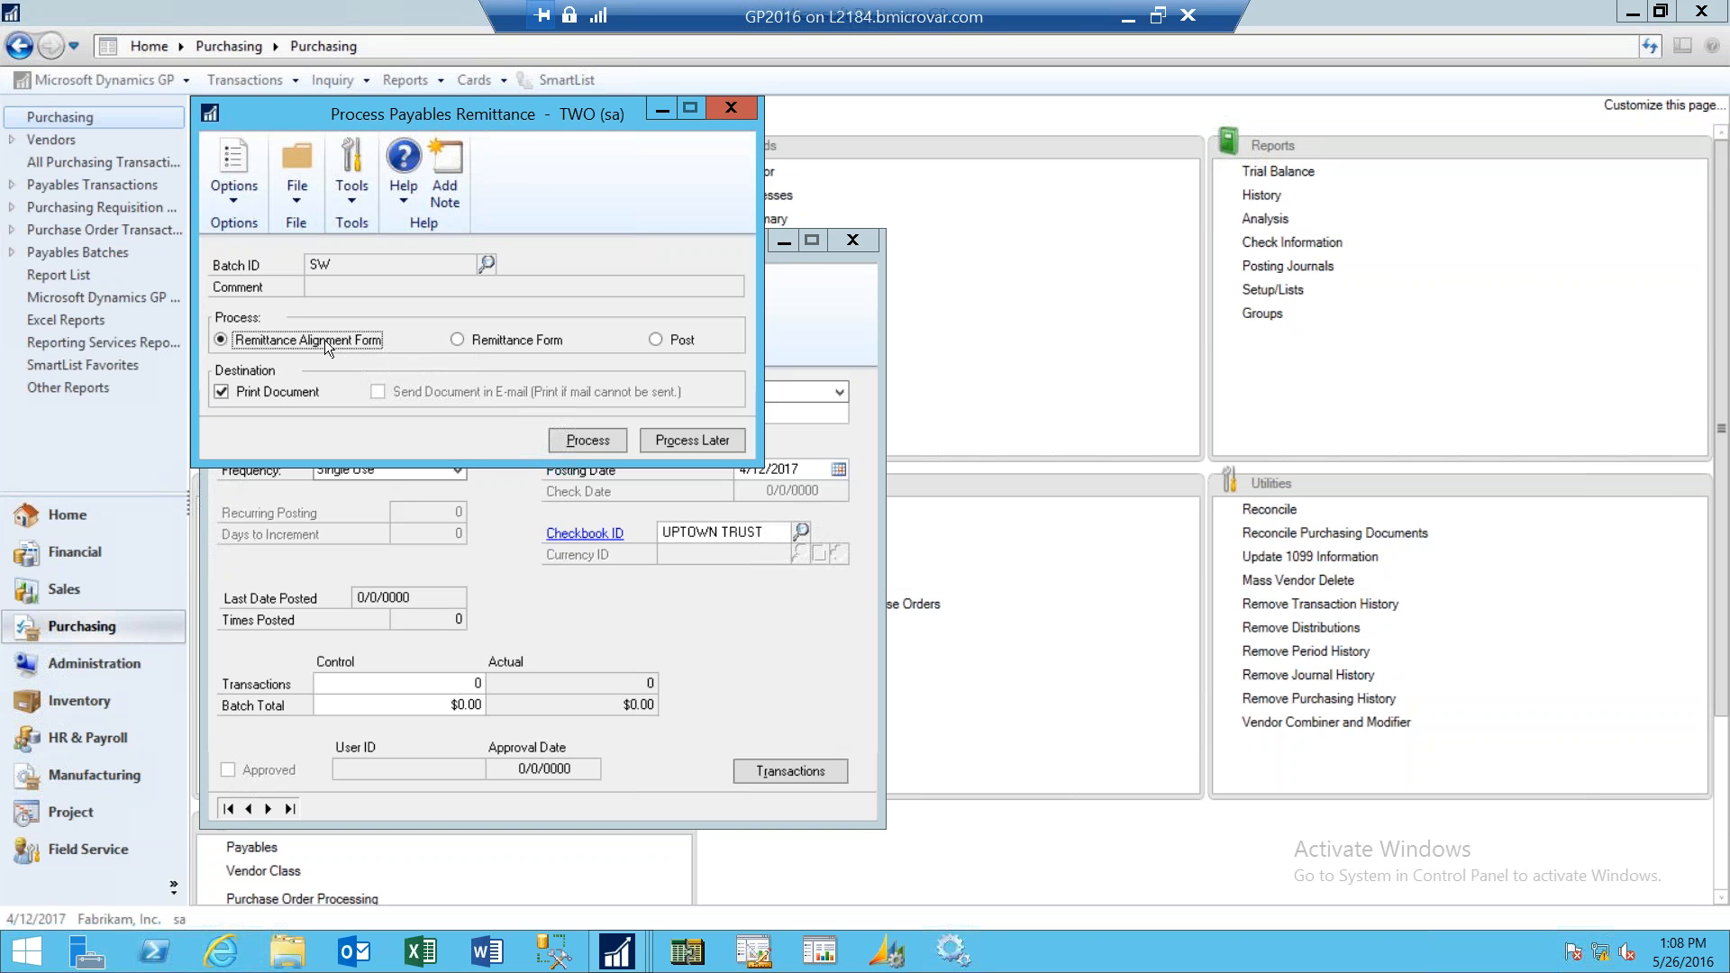
left_click(457, 340)
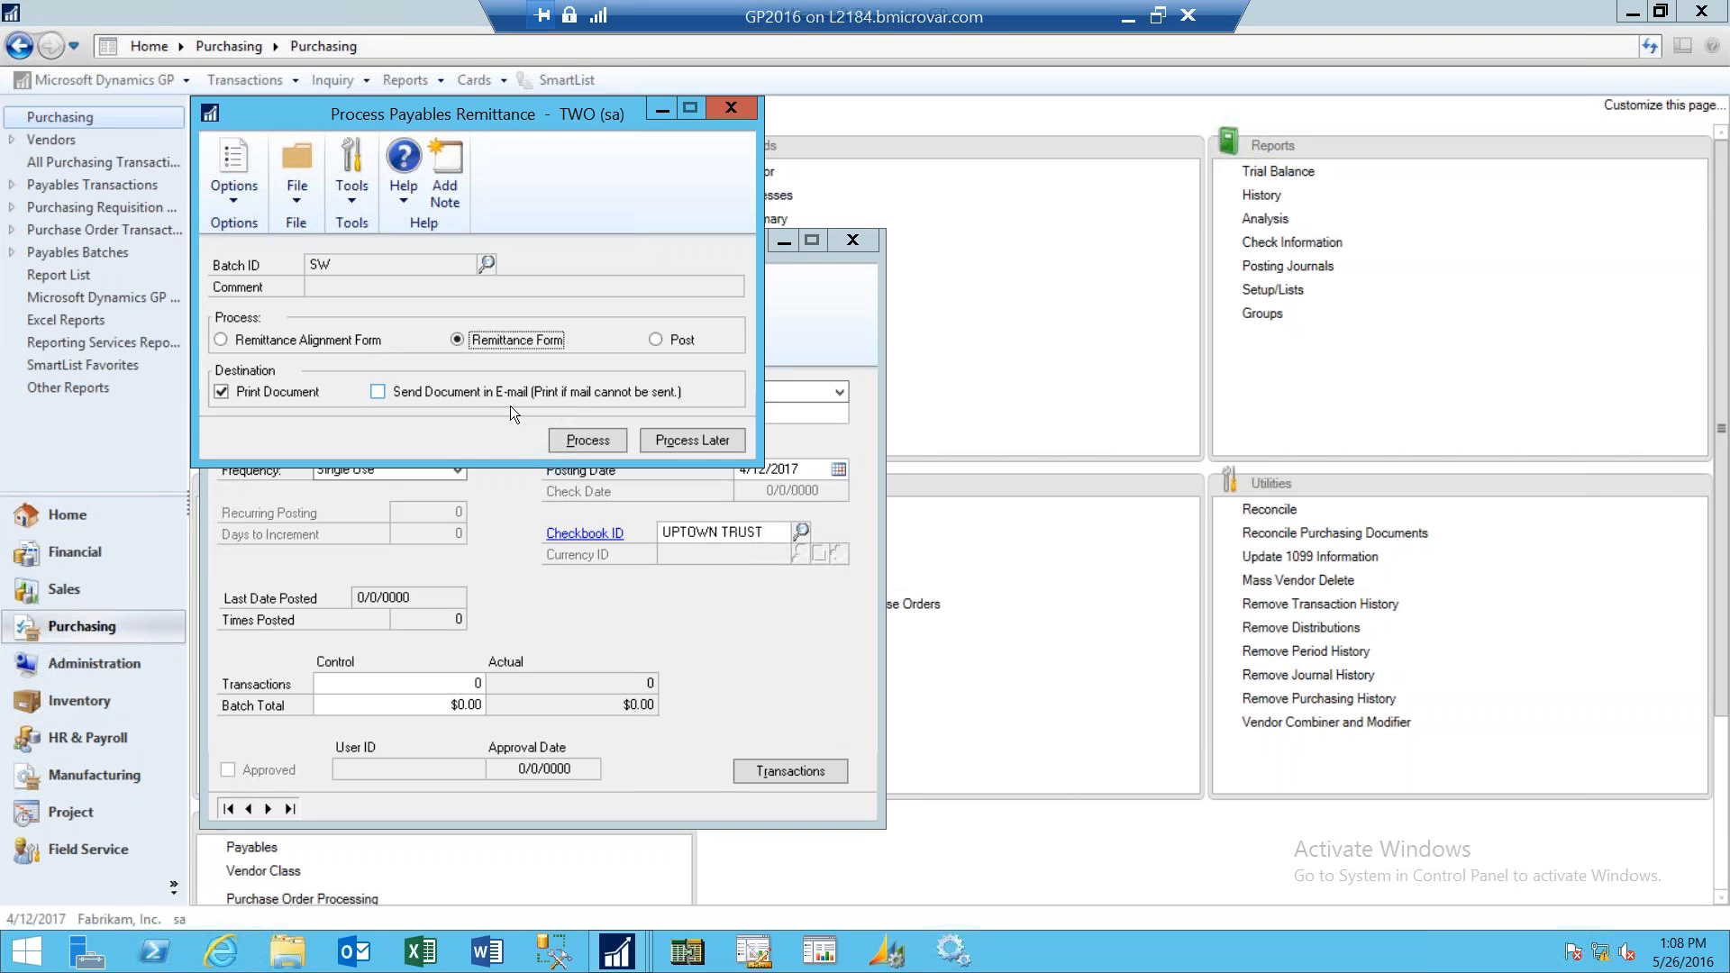
left_click(602, 440)
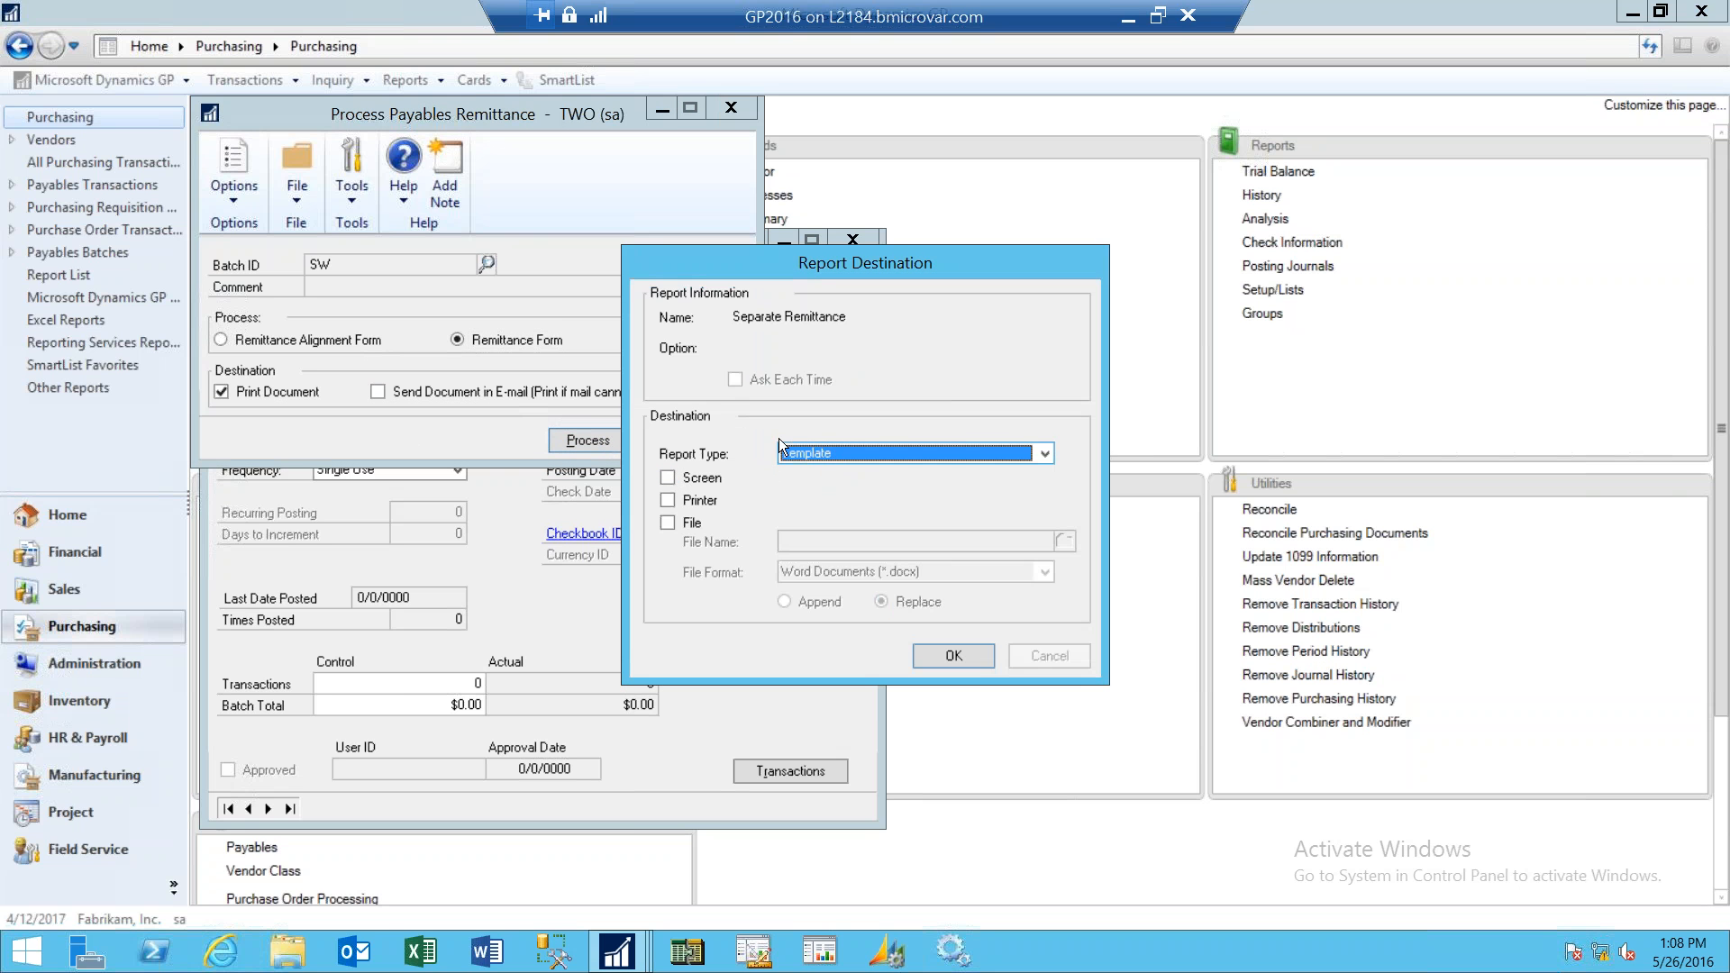
left_click(667, 479)
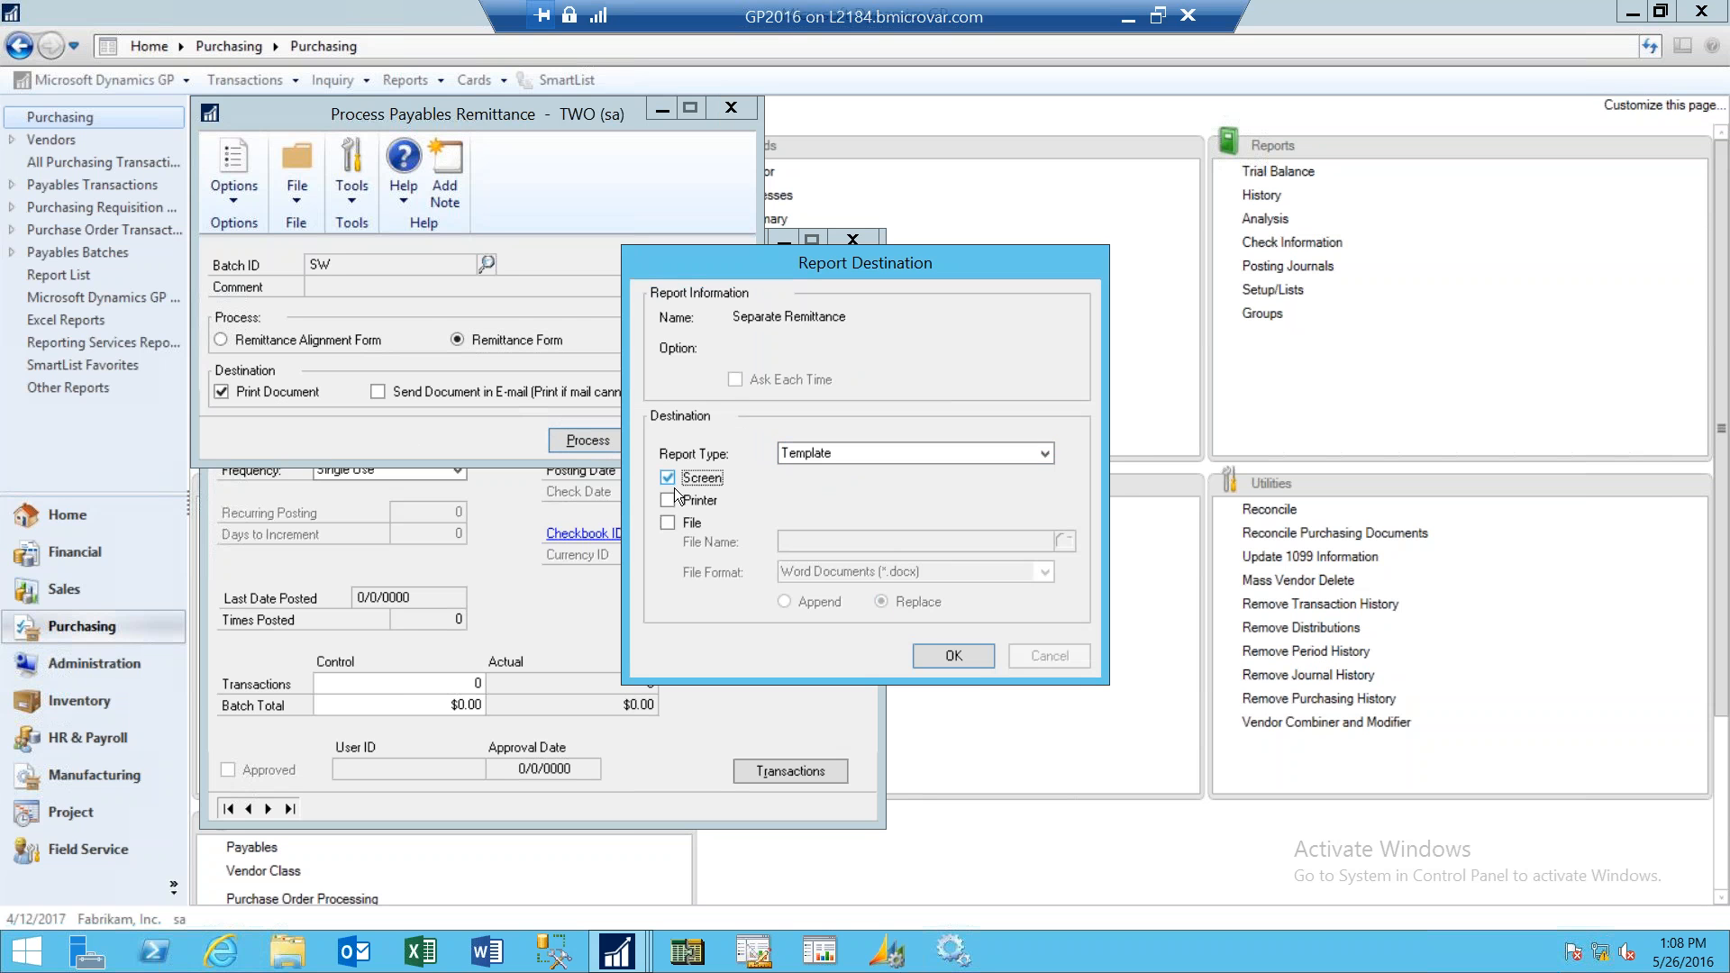
left_click(953, 656)
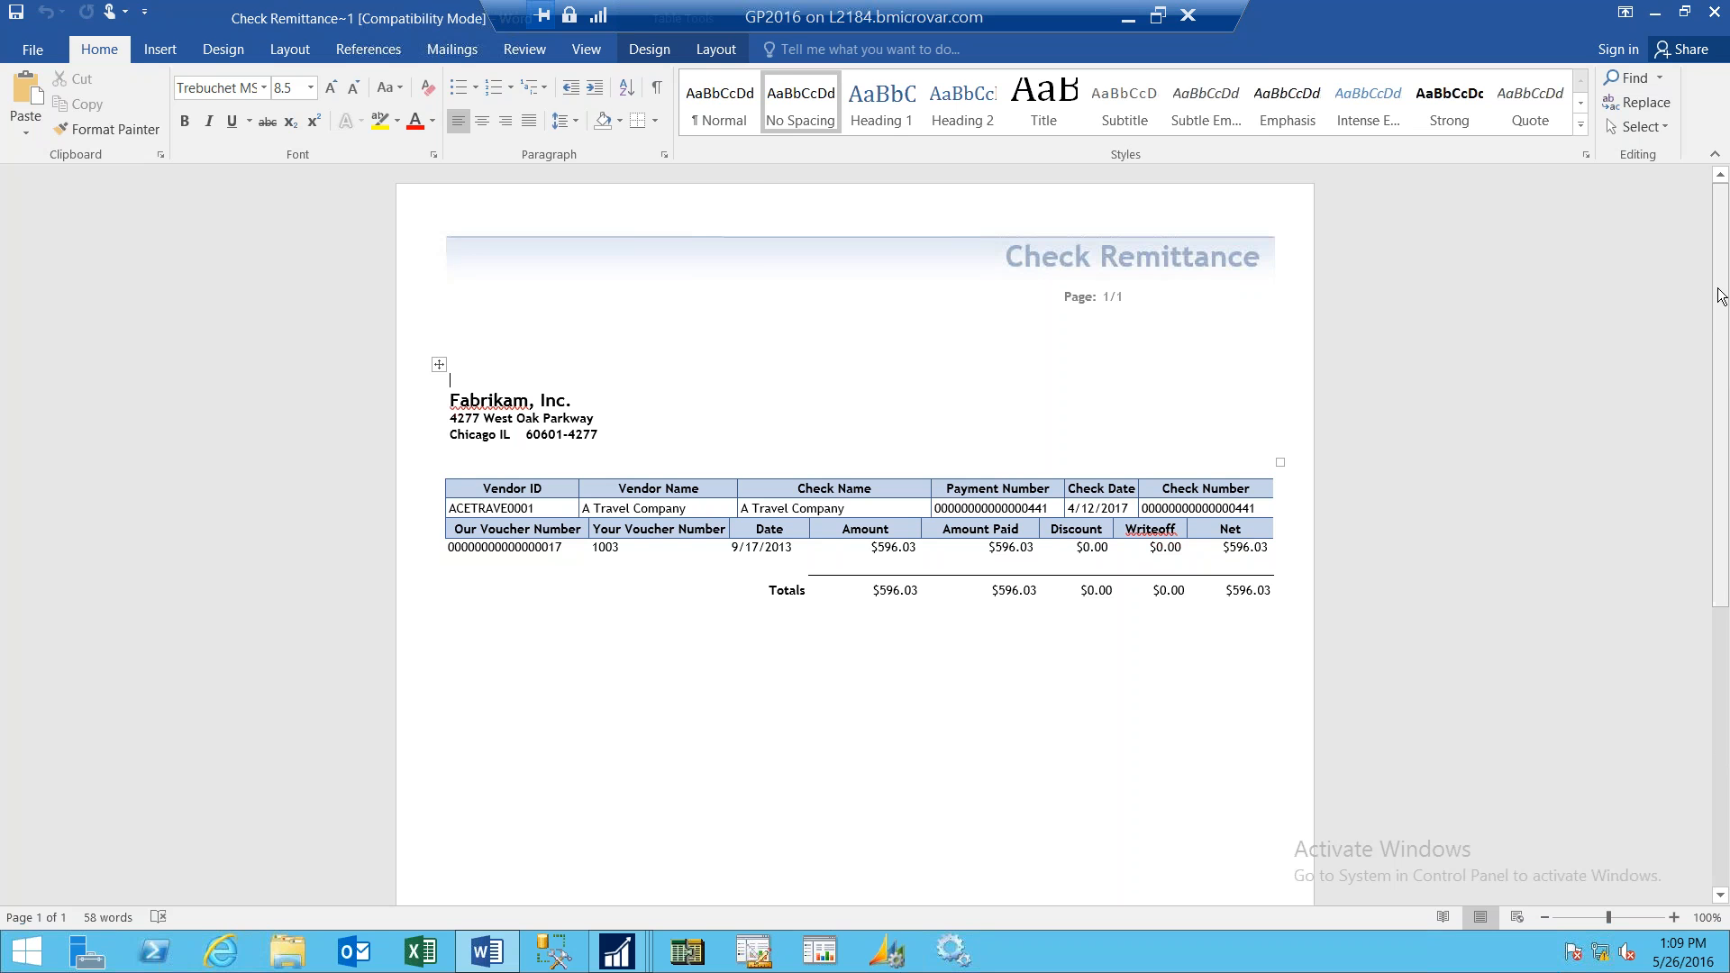
left_click(1655, 13)
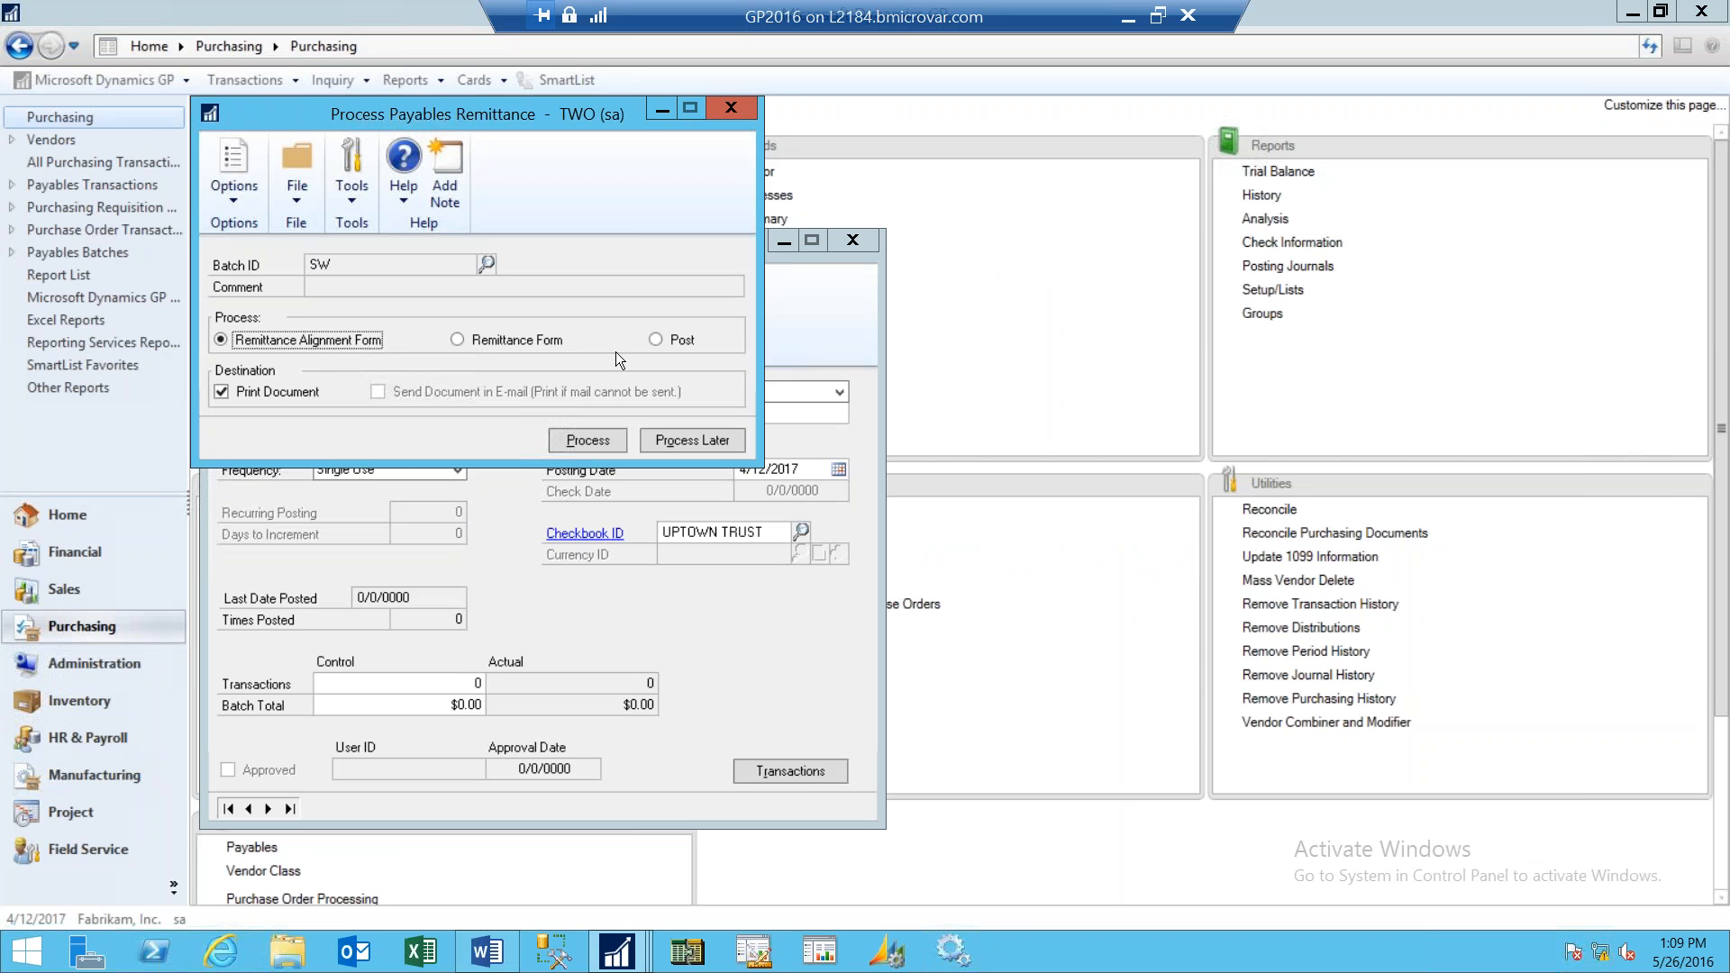
- Post the check batch, sending the posting reports to the screen
left_click(654, 339)
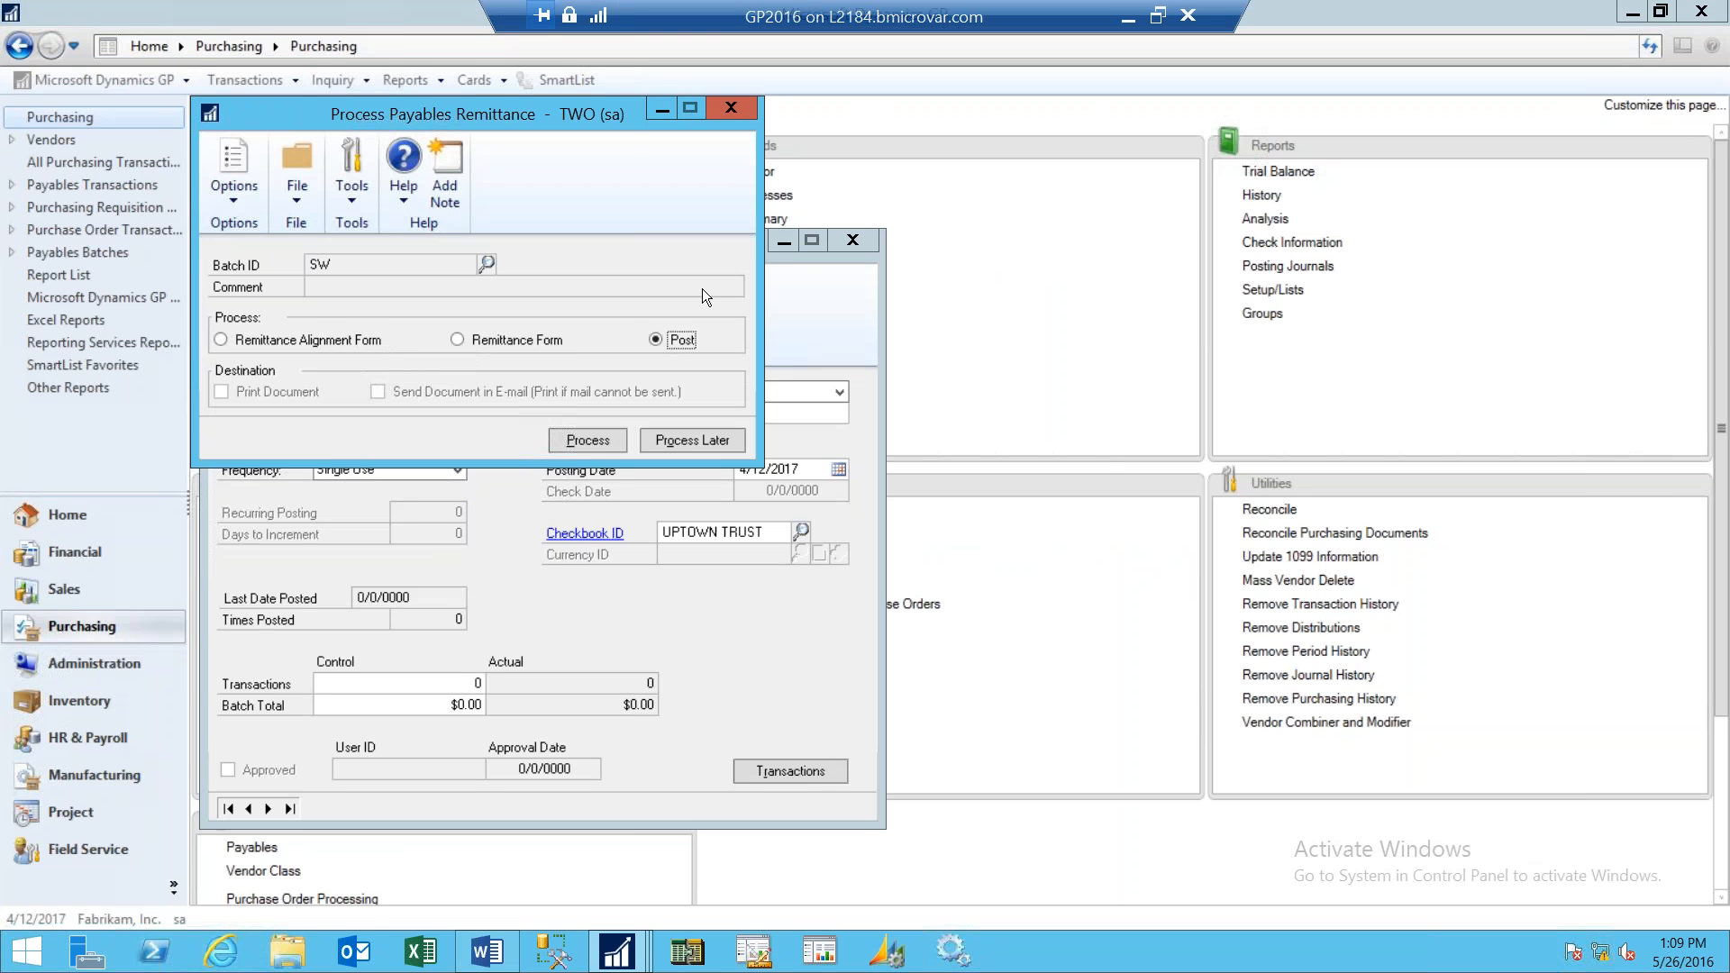
left_click(595, 440)
left_click(682, 483)
left_click(969, 661)
left_click(667, 479)
left_click(946, 654)
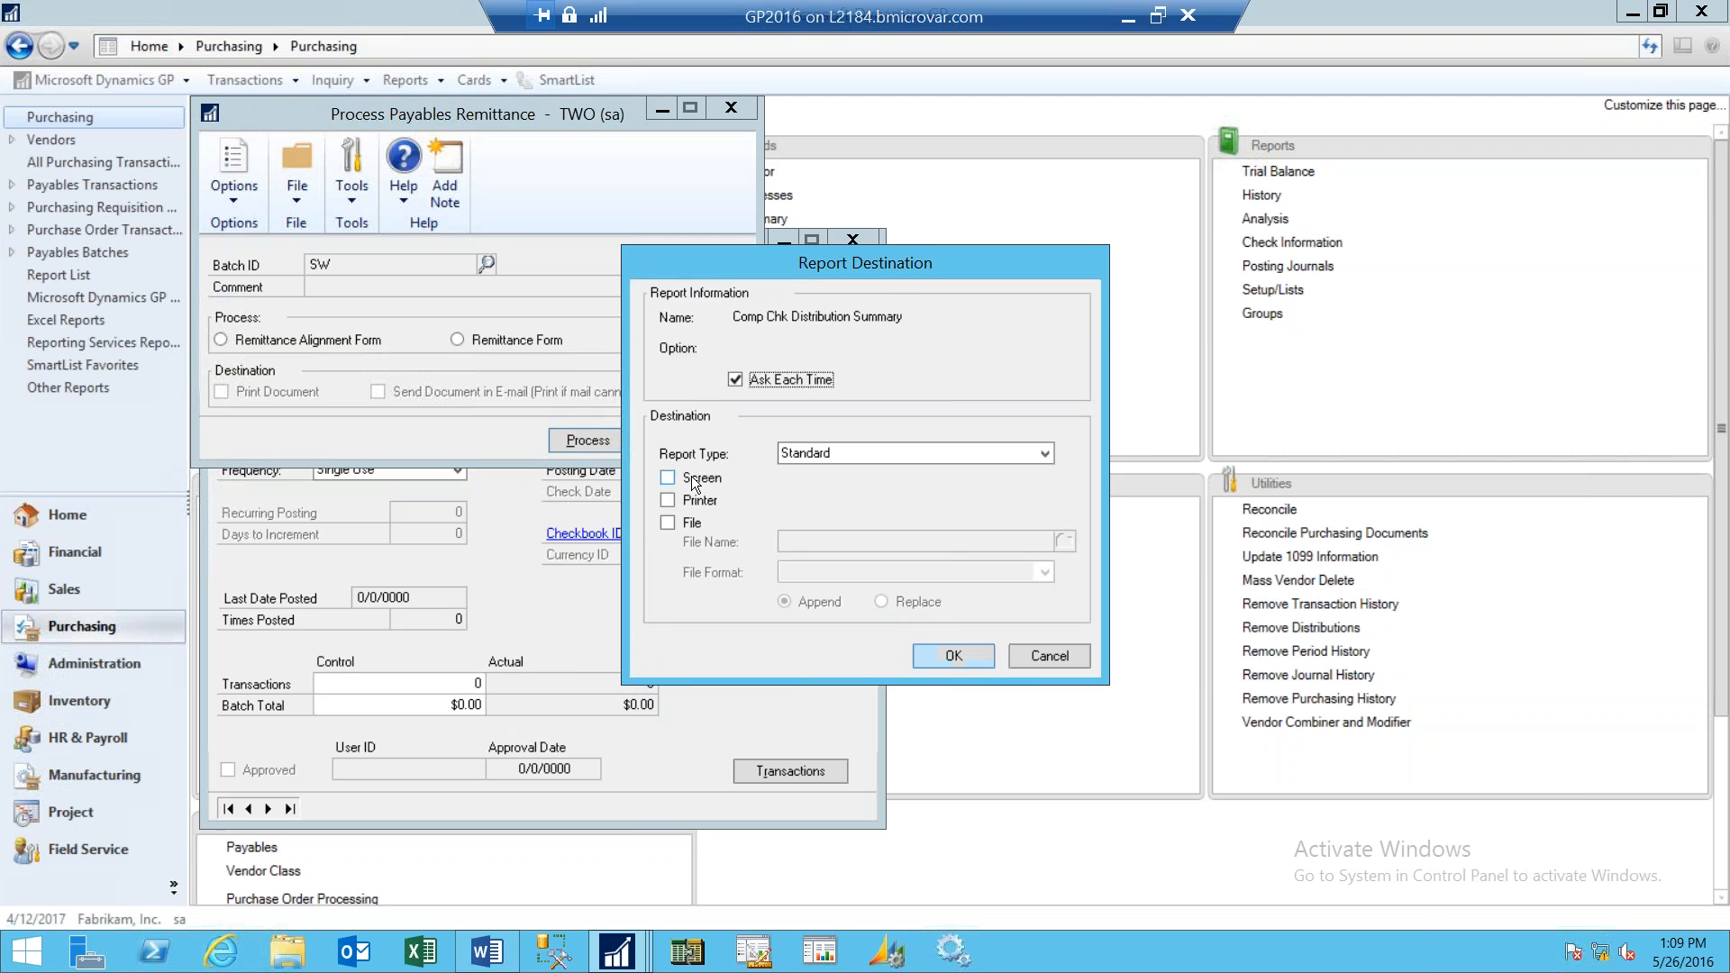
left_click(948, 656)
left_click(699, 475)
left_click(964, 656)
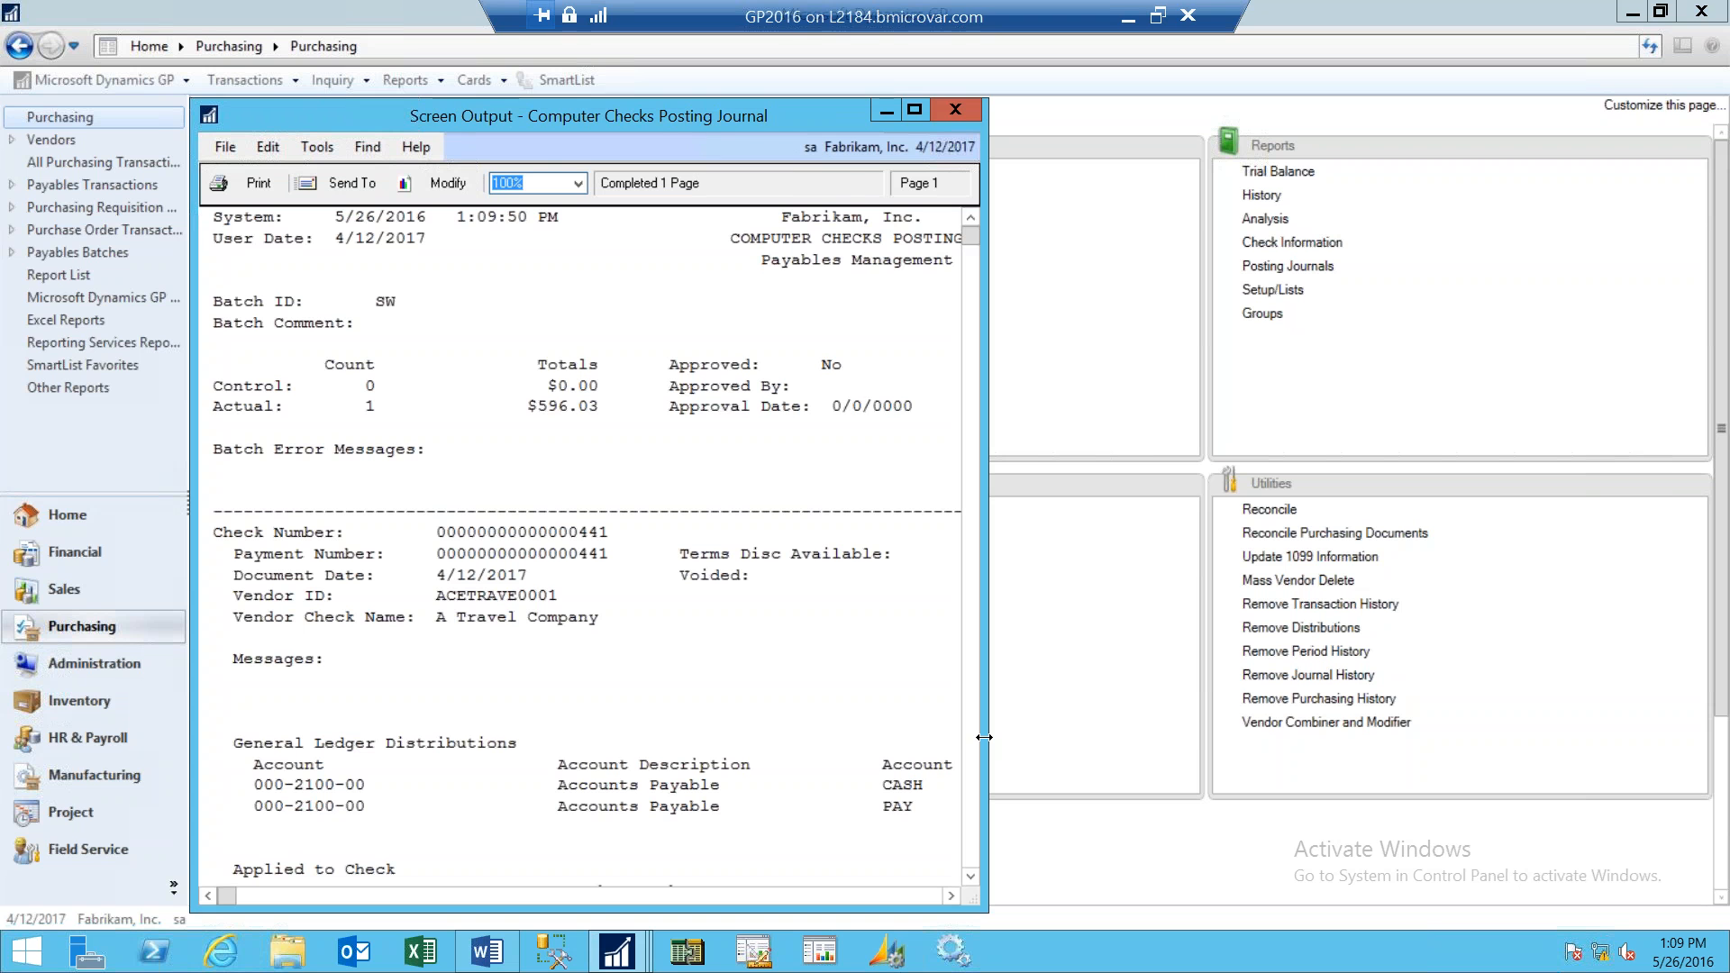
- Review each posting report in turn, widening and closing them, and close the batch entry window
left_click_drag(984, 737, 1201, 617)
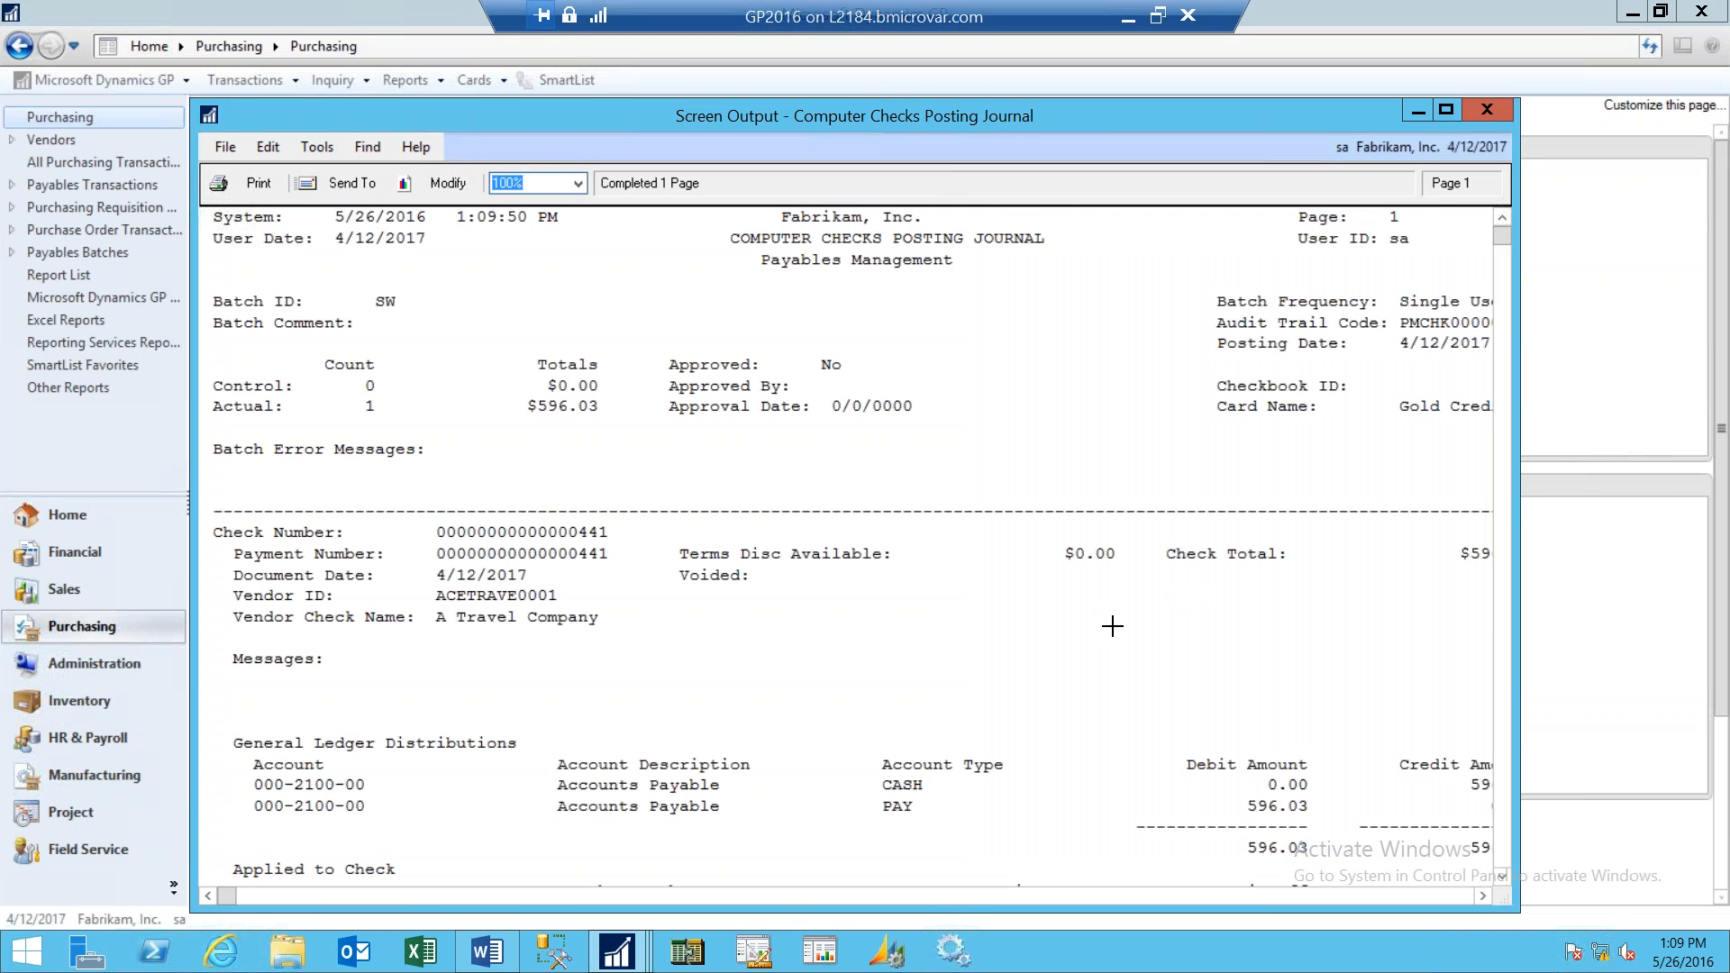
scroll(1112, 625, "down", 4)
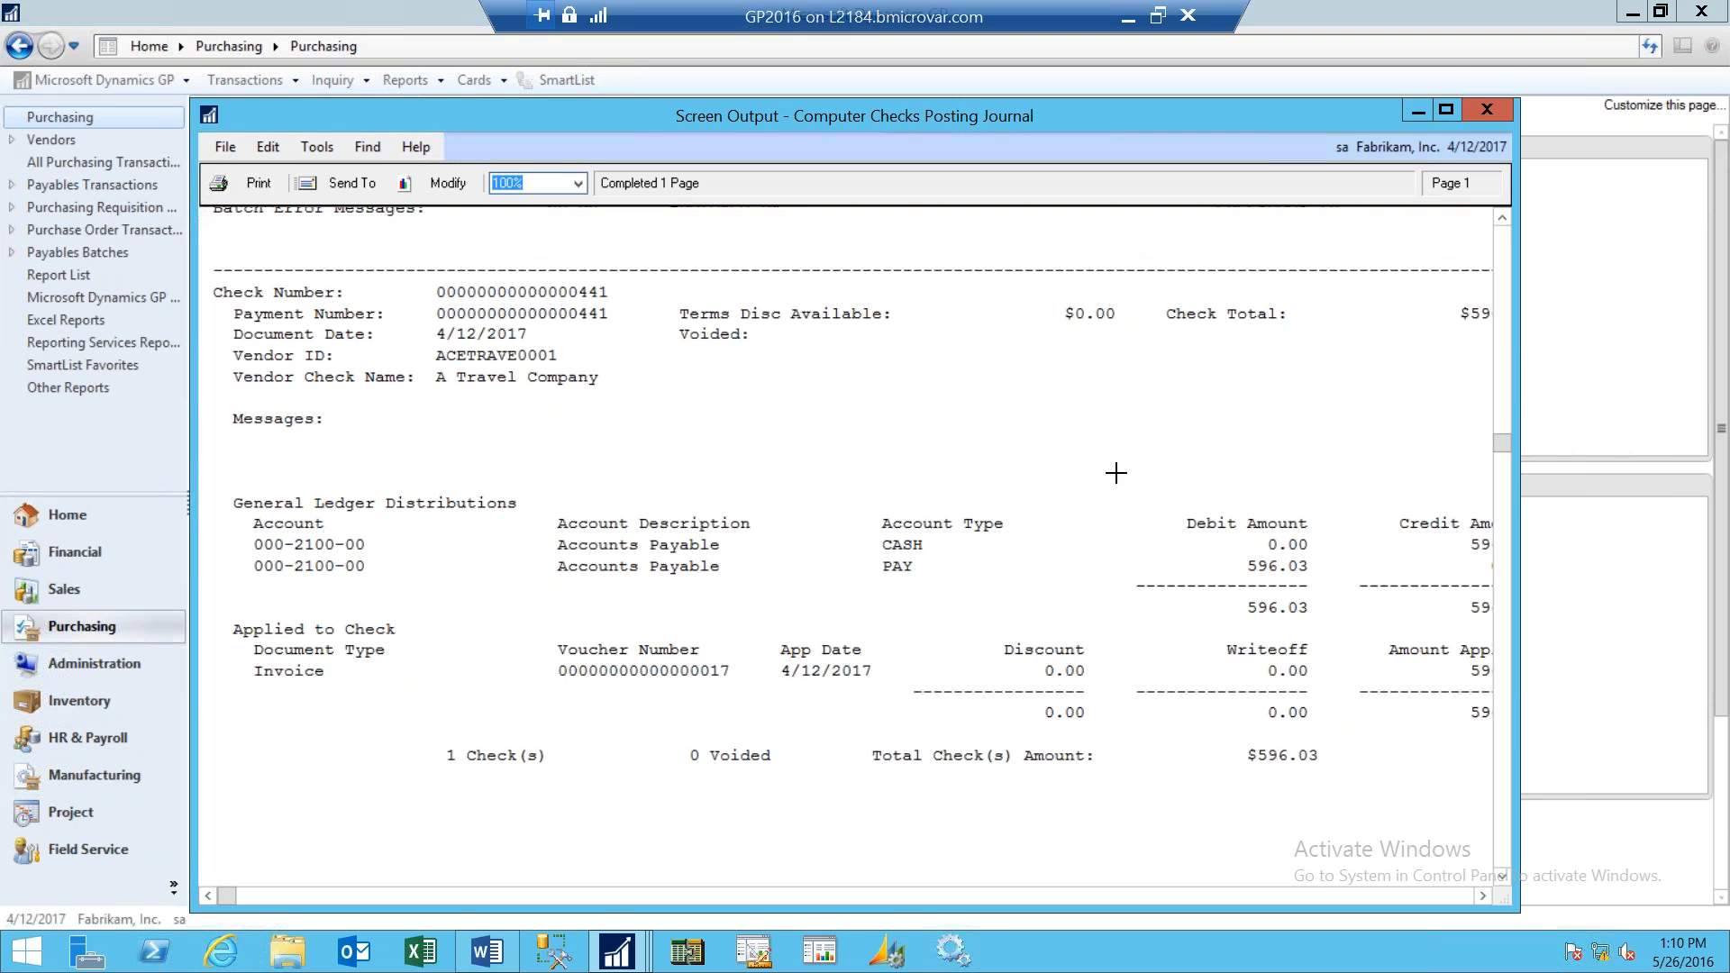
left_click(1488, 110)
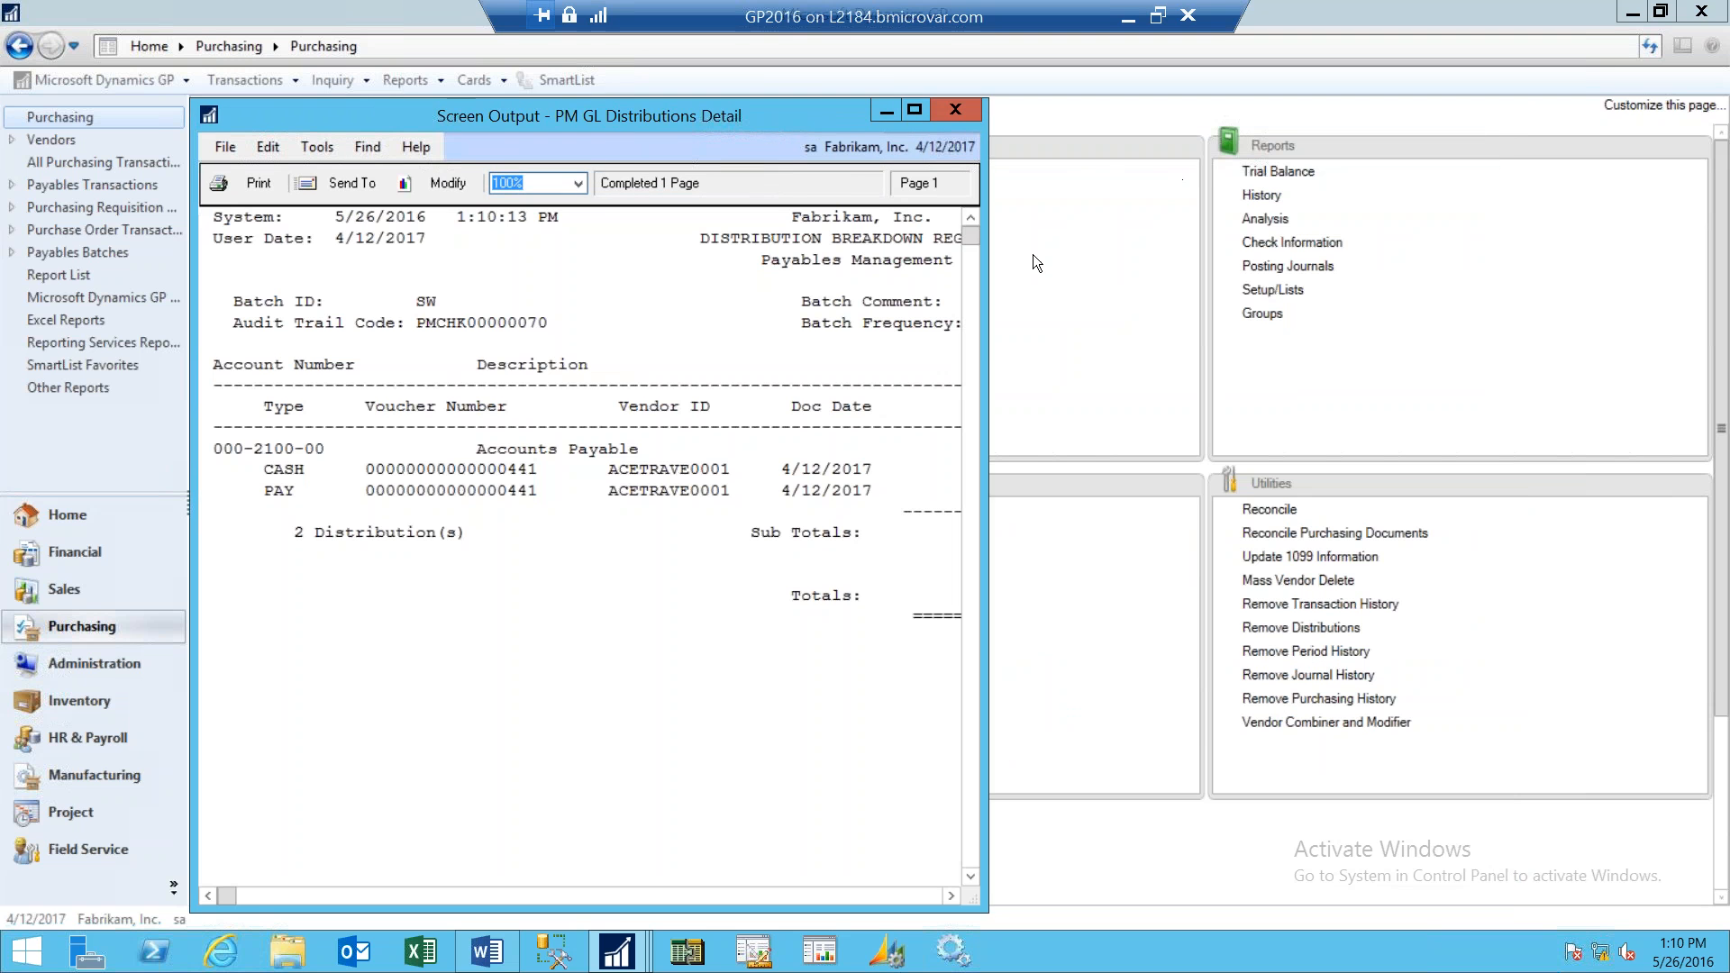
left_click_drag(979, 343, 1414, 420)
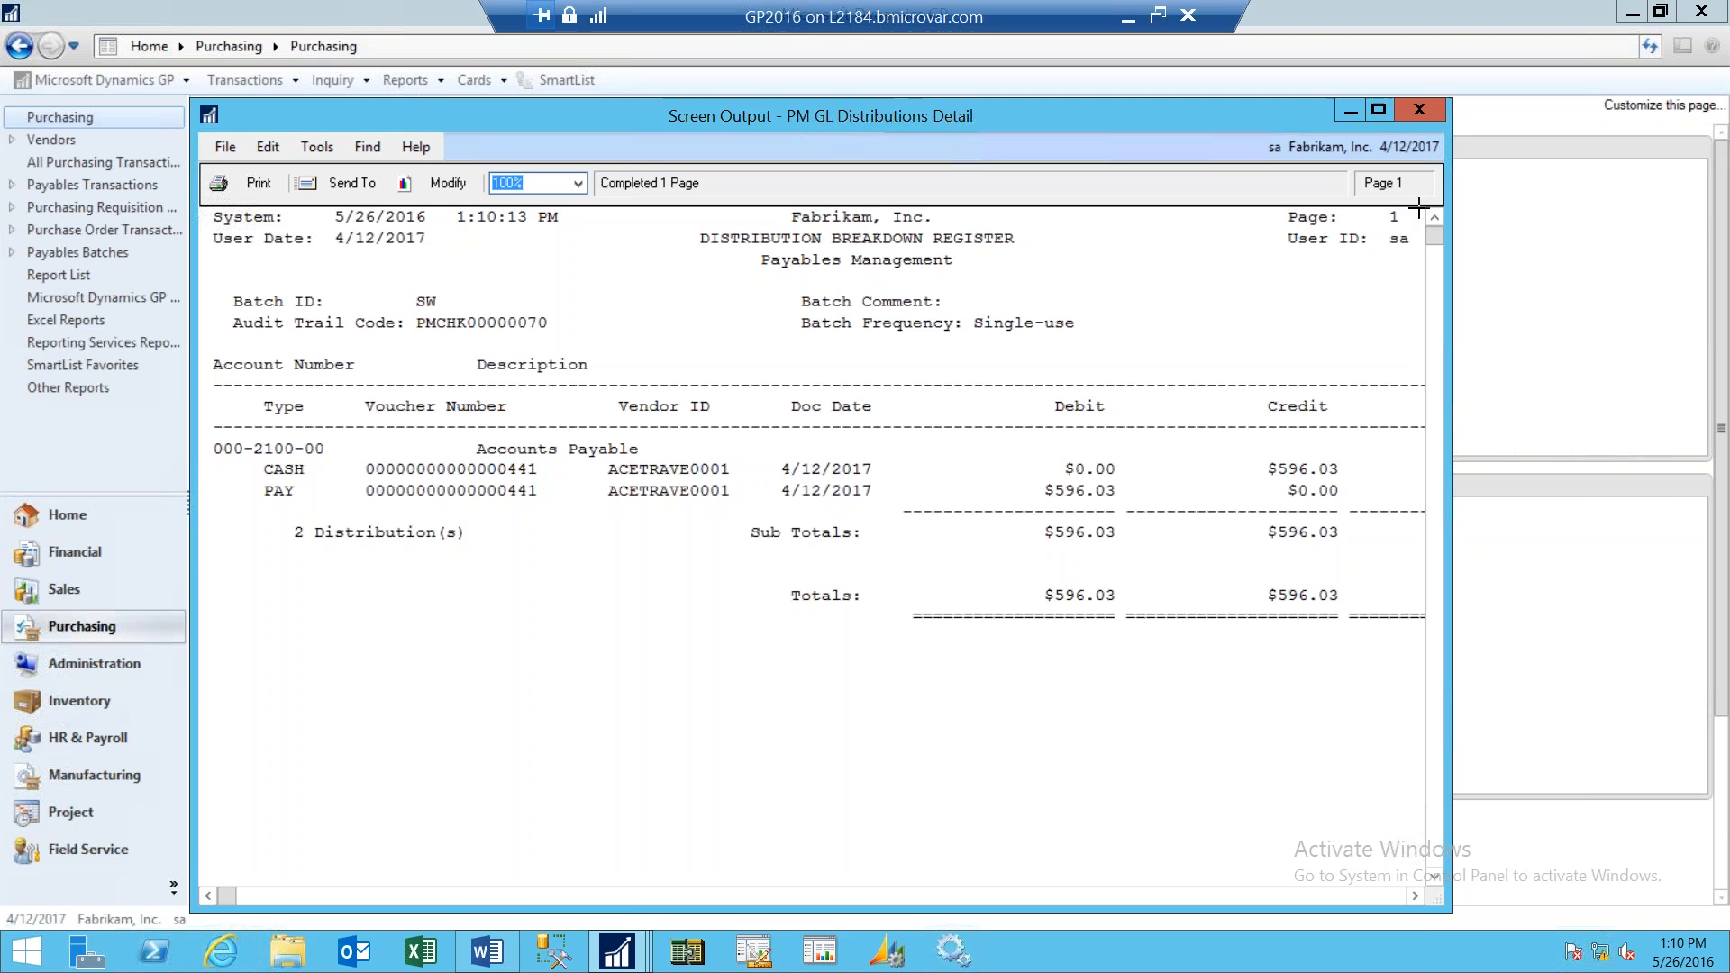
left_click(1431, 111)
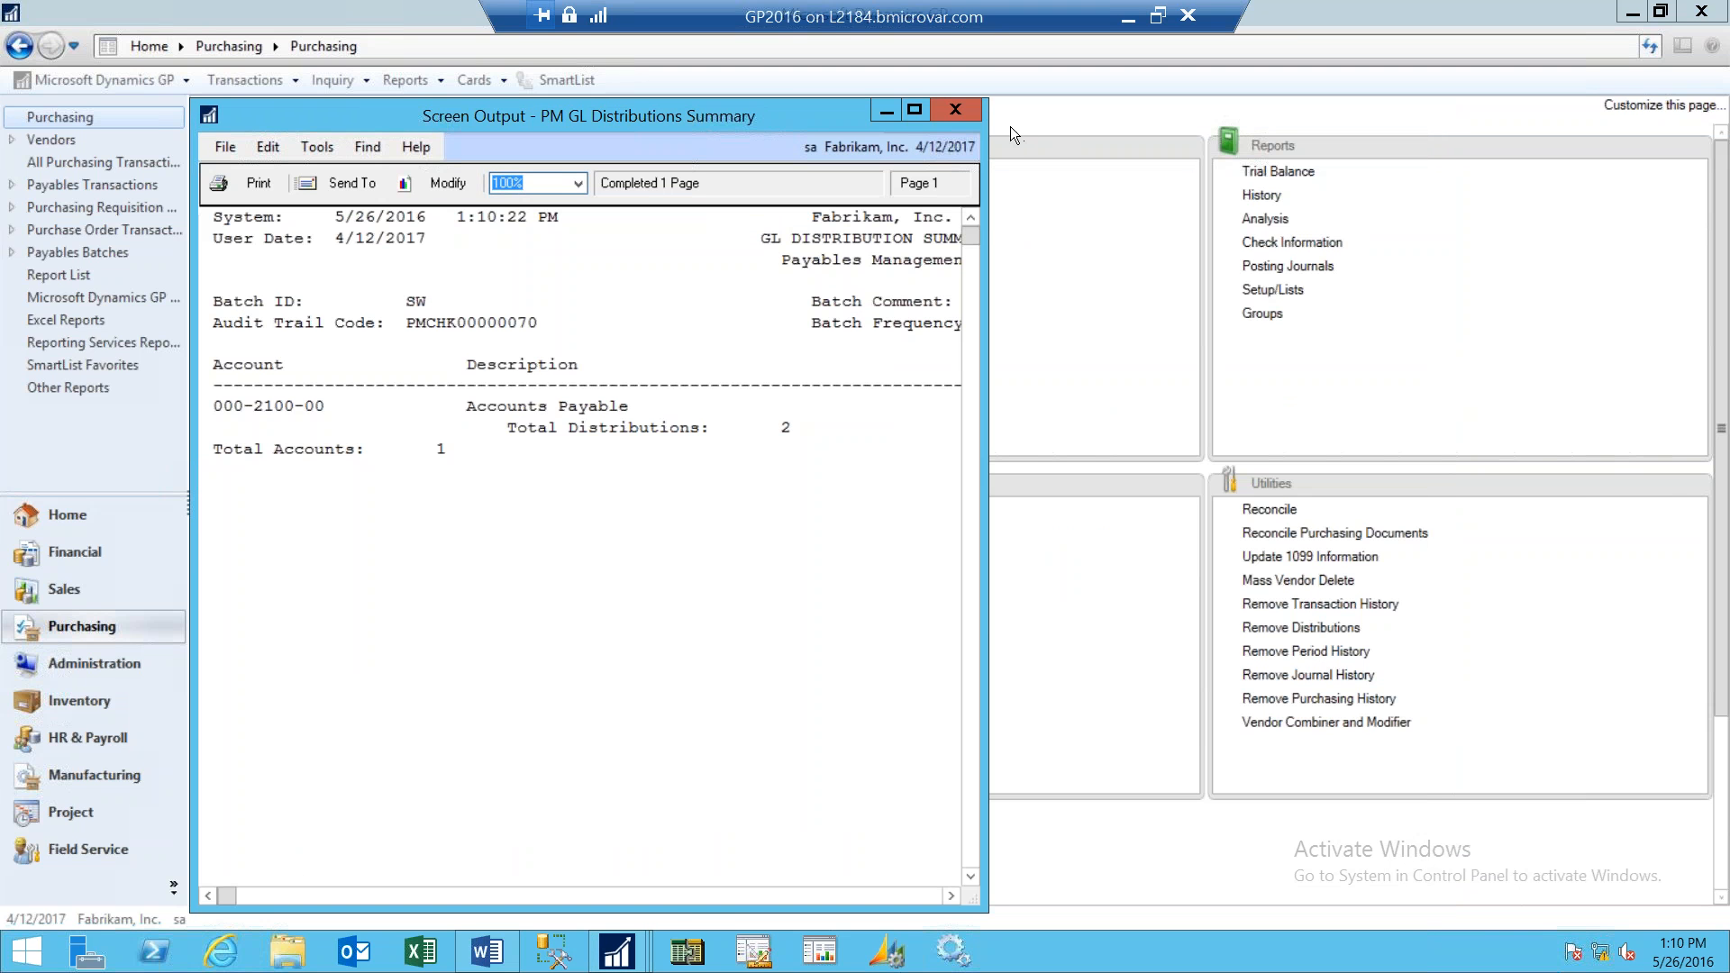
left_click(965, 112)
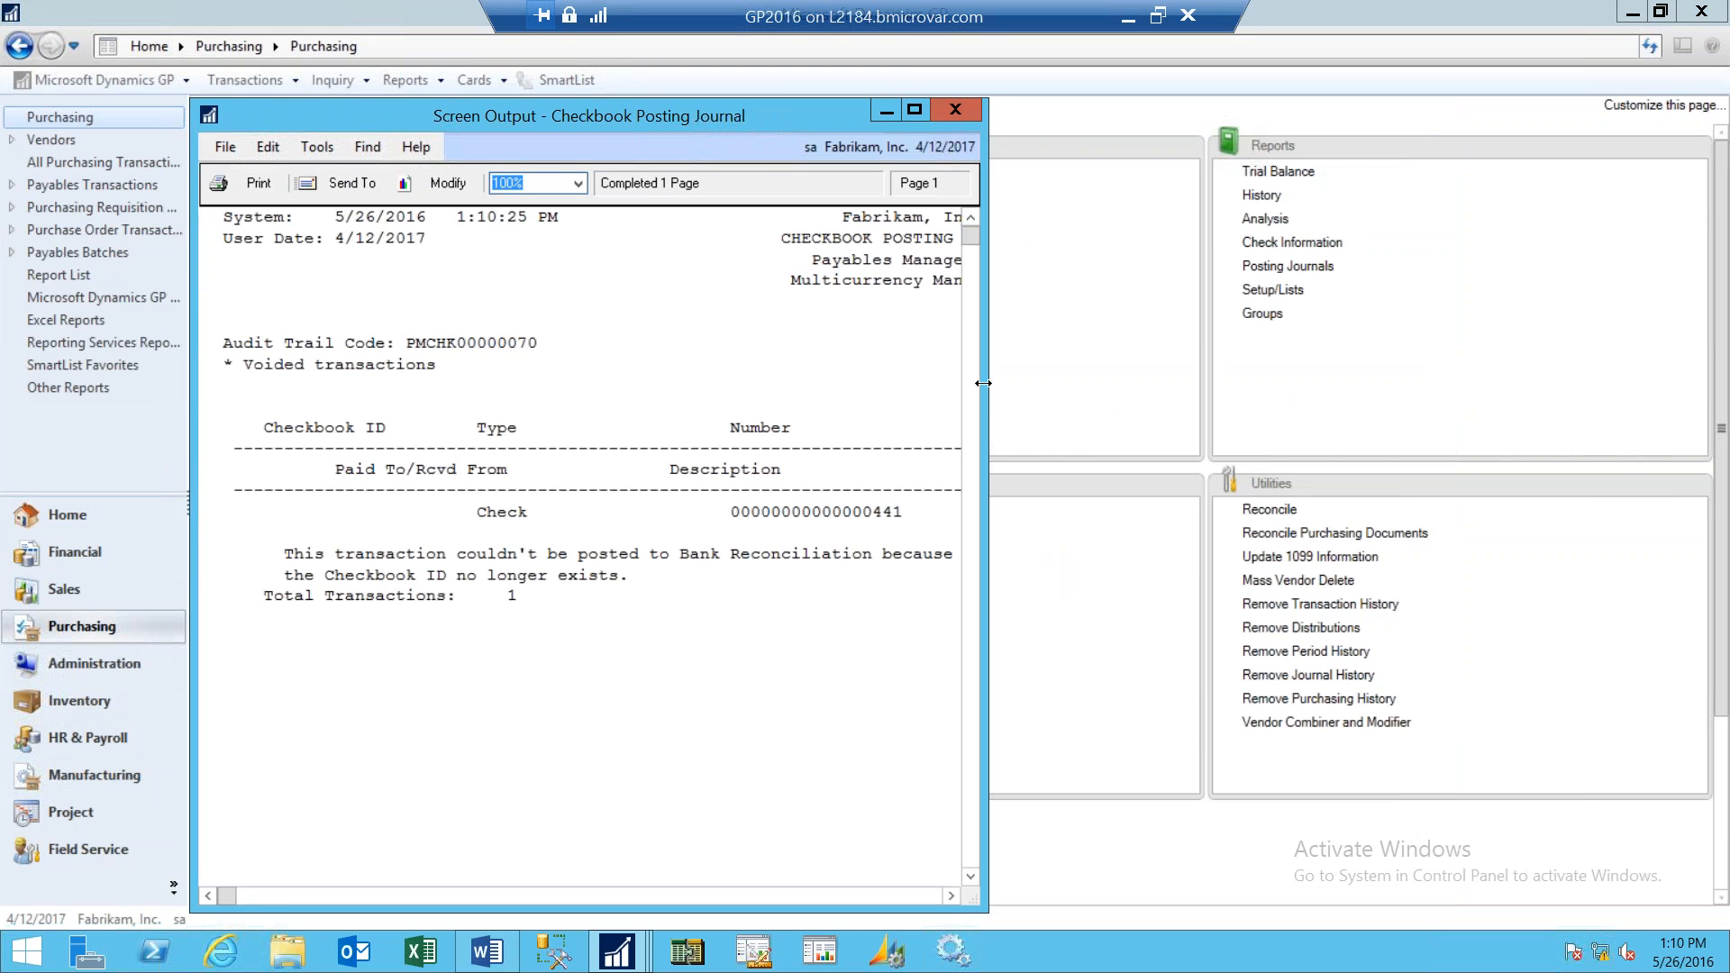
left_click_drag(991, 388, 1498, 436)
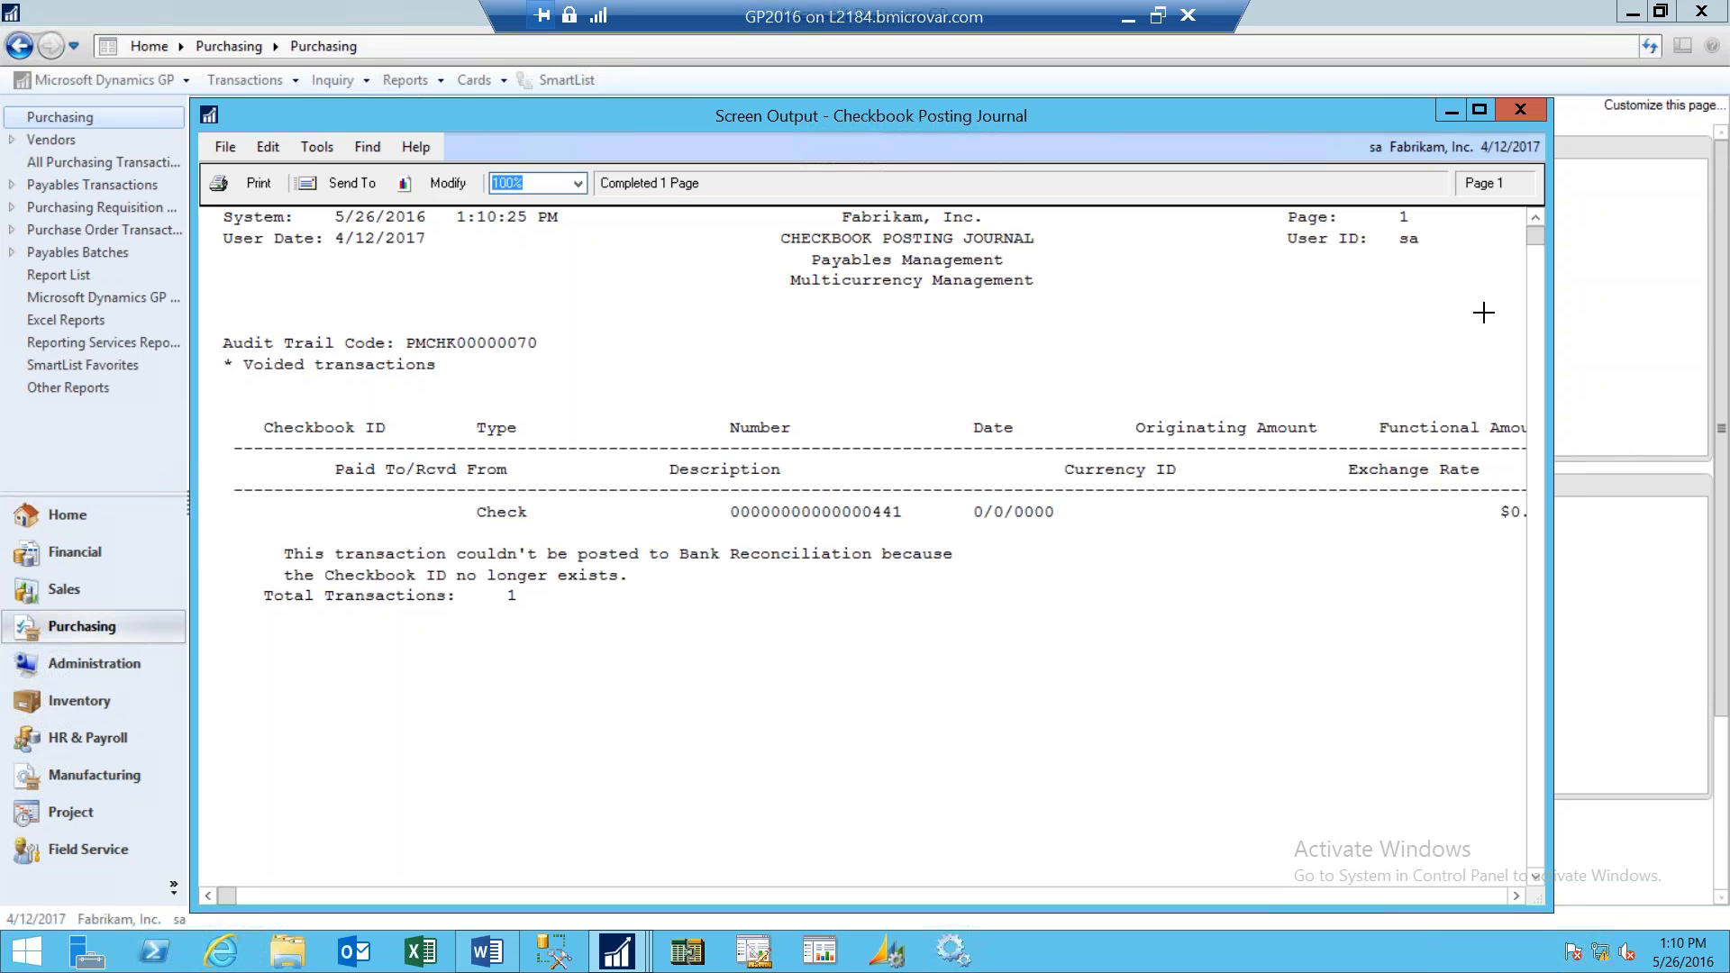
left_click(1519, 112)
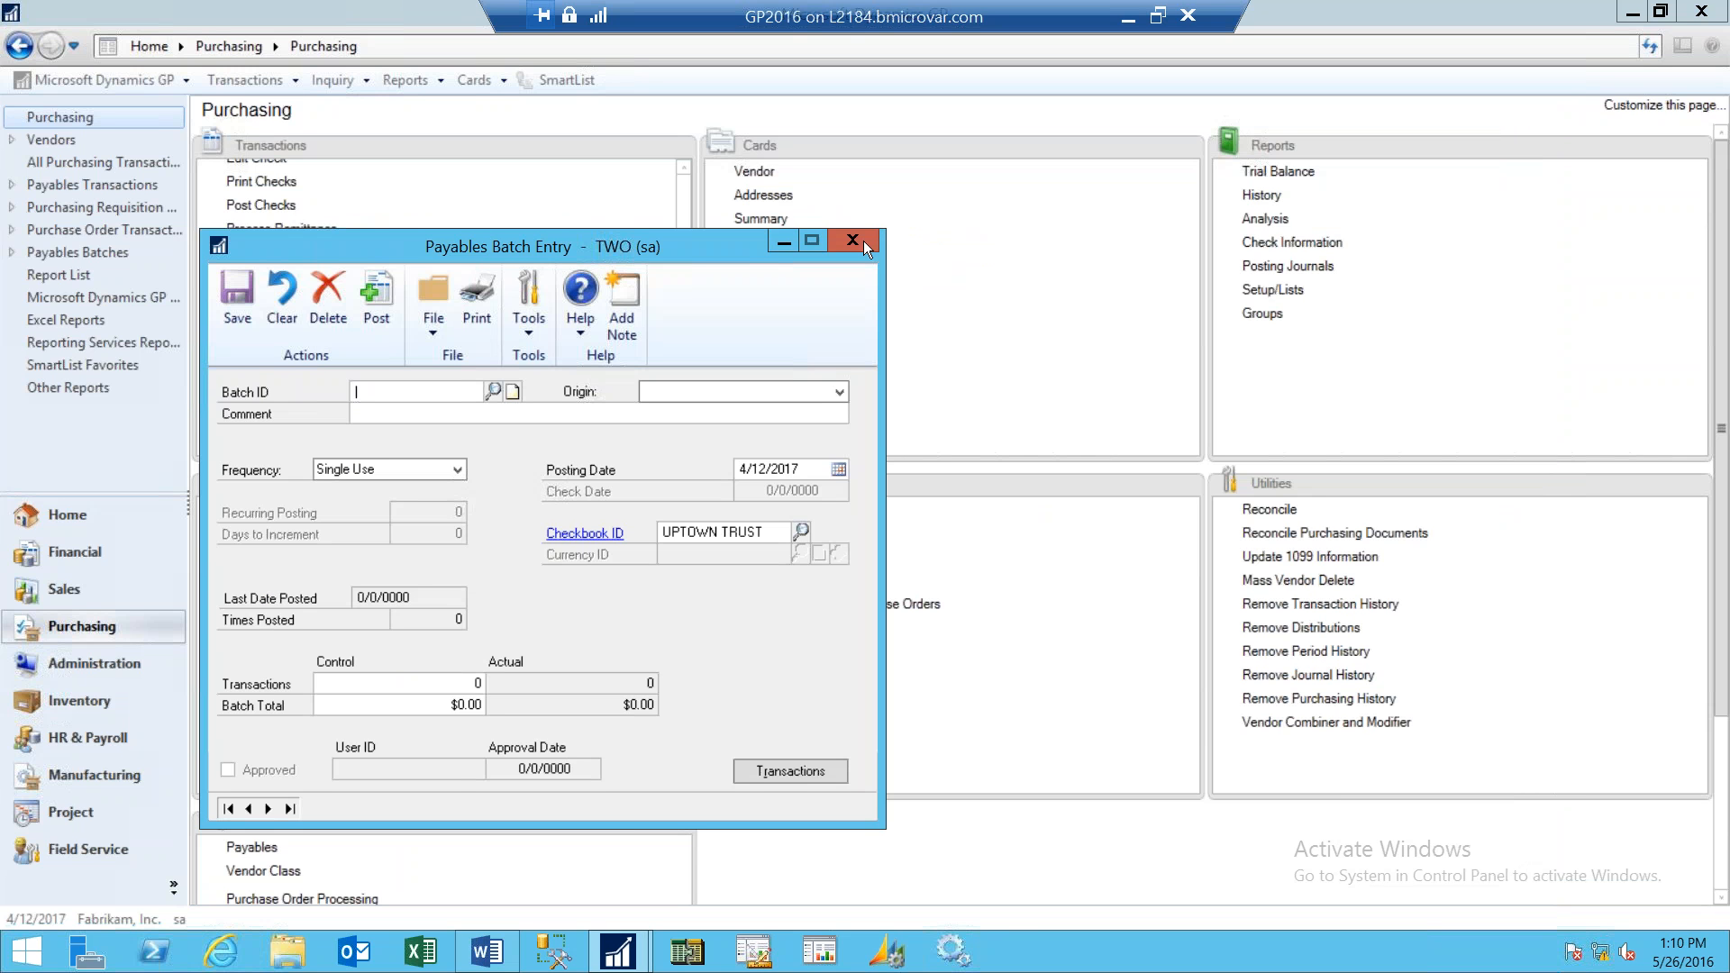
left_click(645, 170)
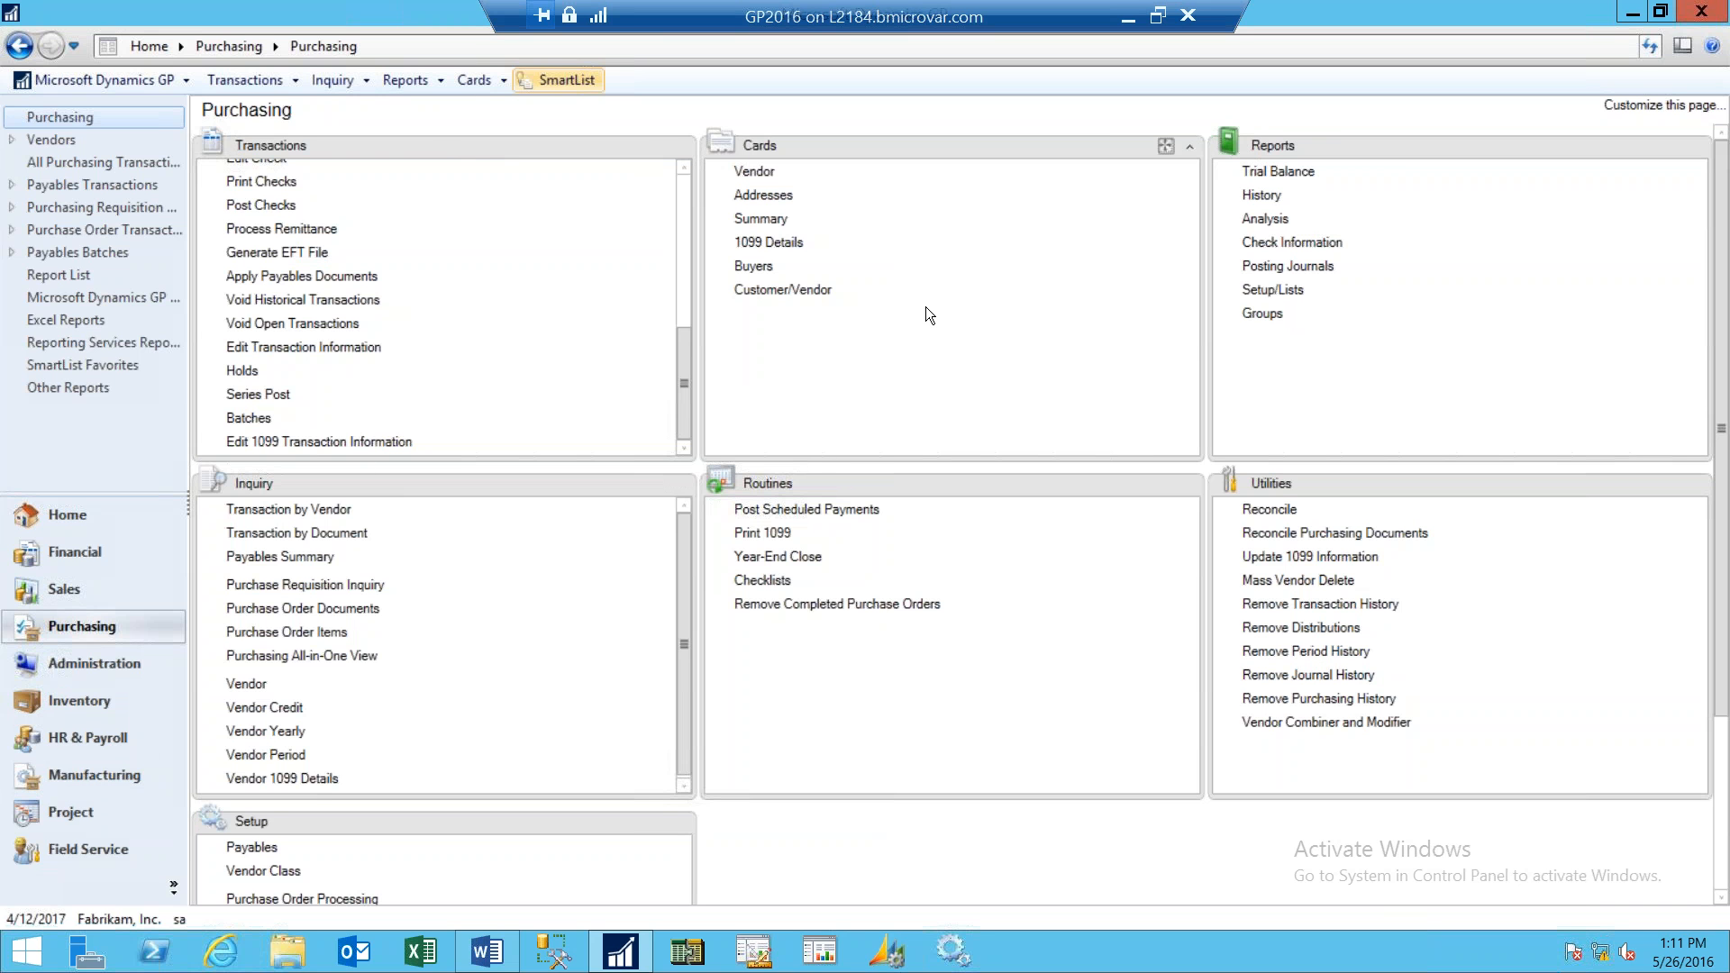
left_click(474, 516)
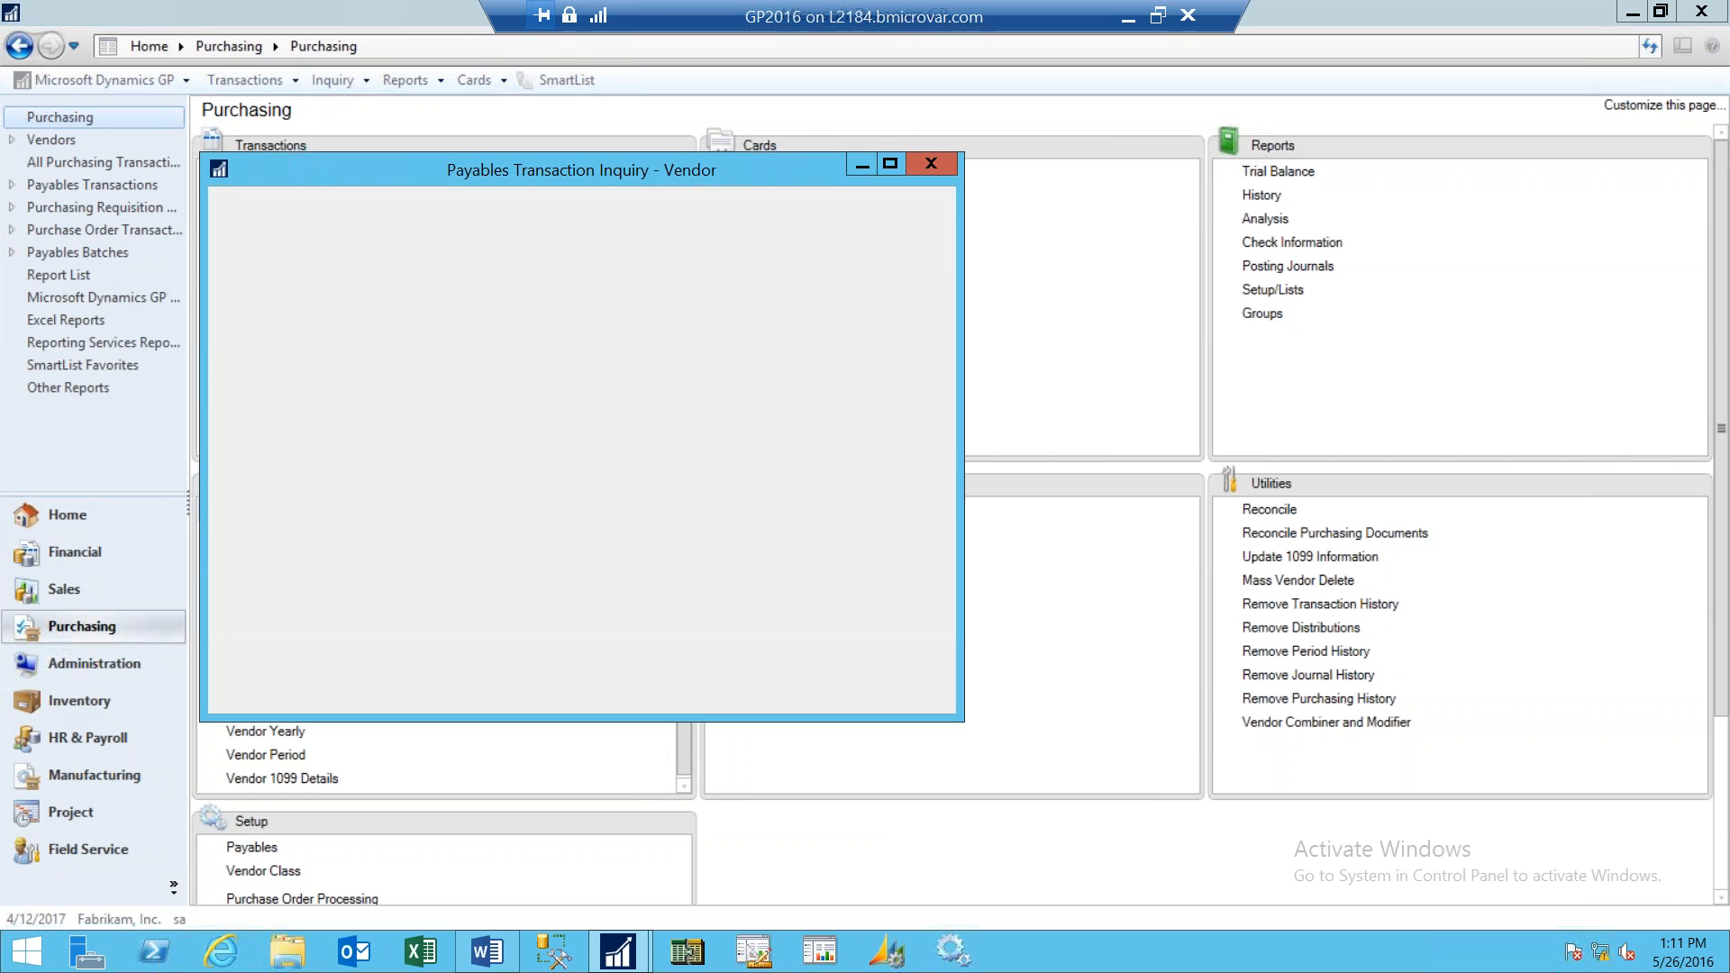
type("WOO")
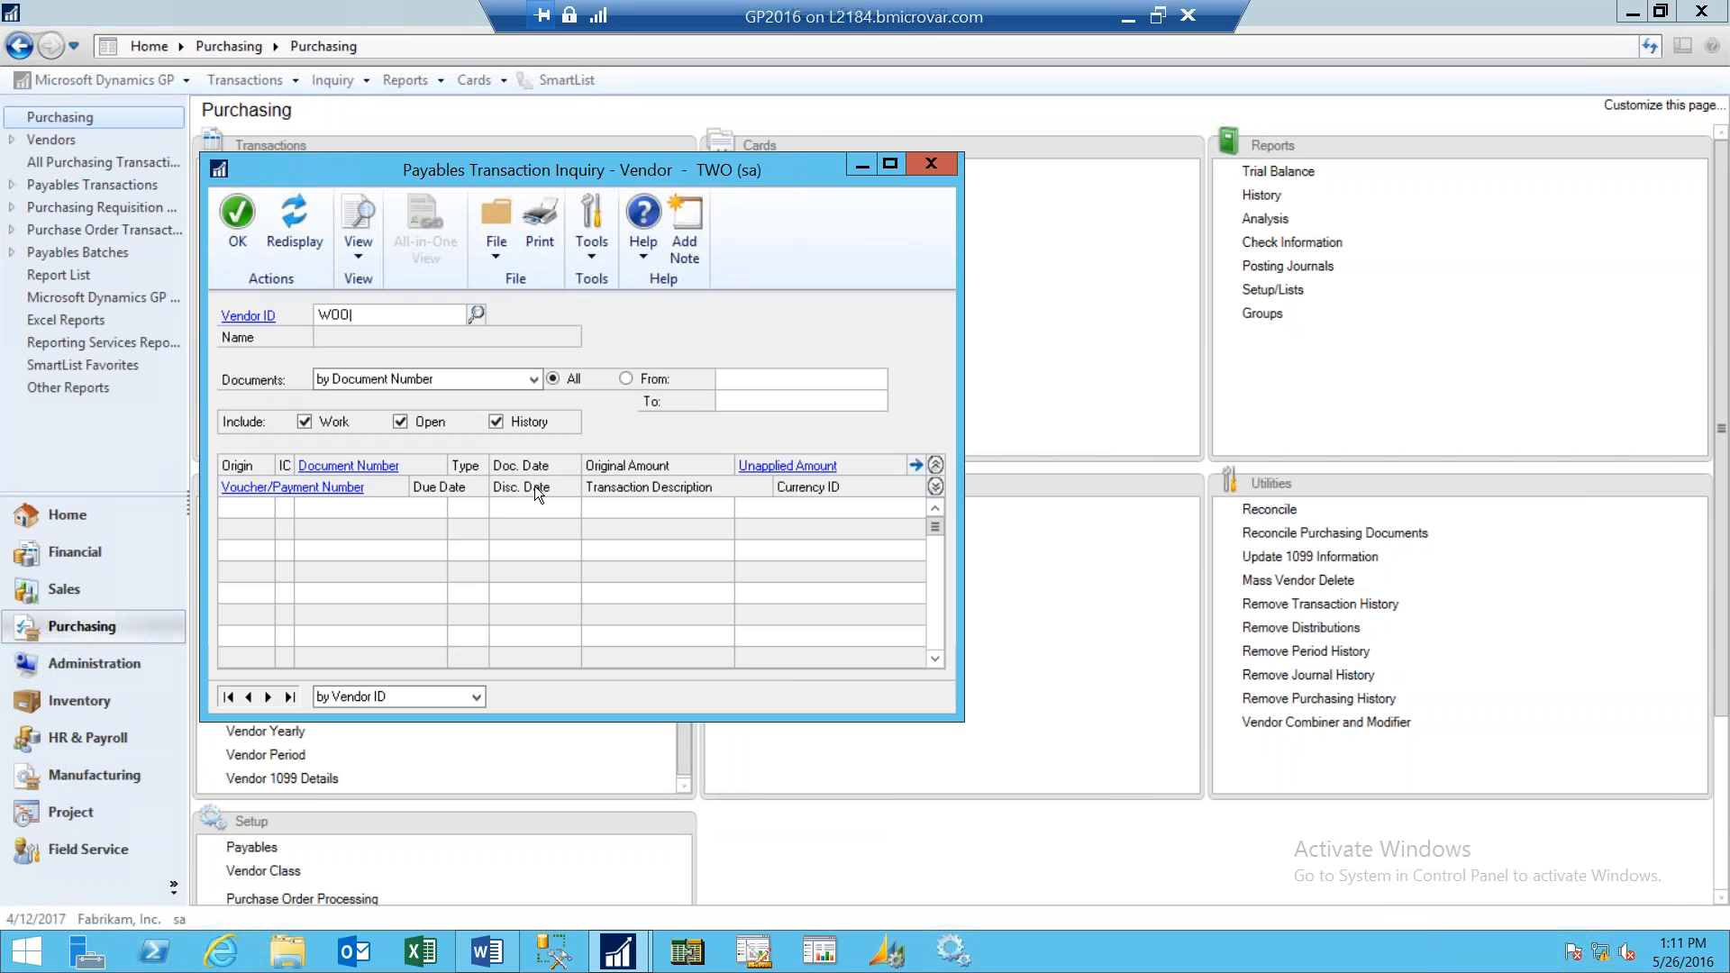
key("Tab")
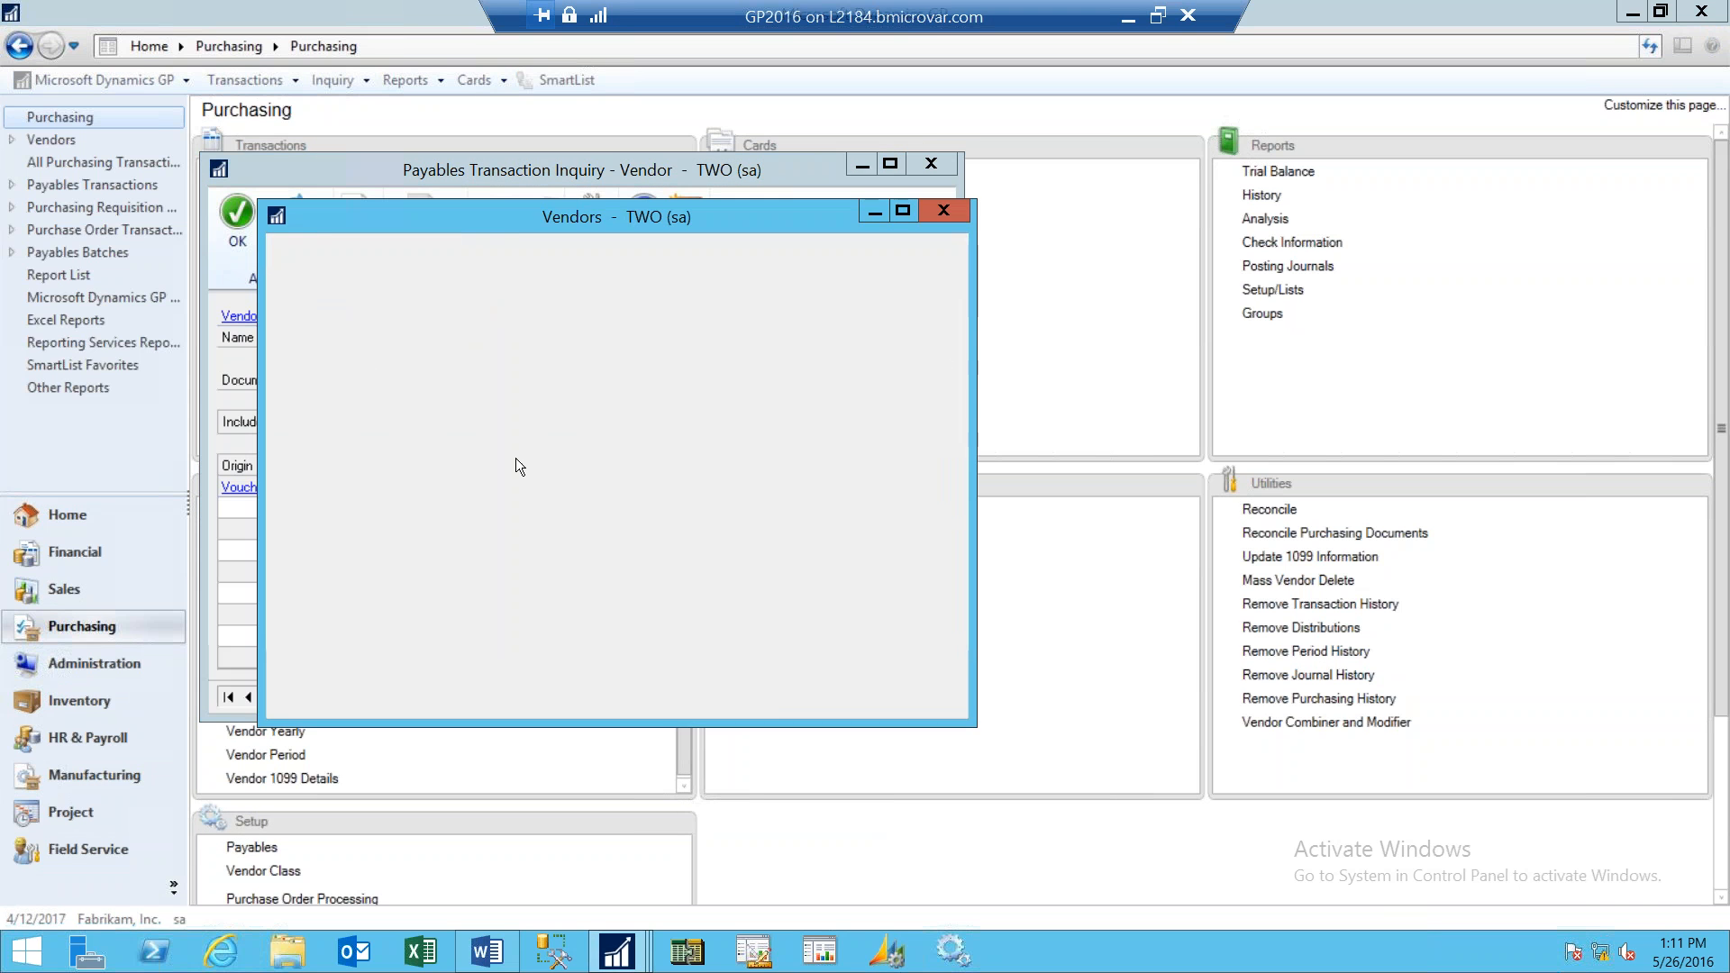
double_click(492, 462)
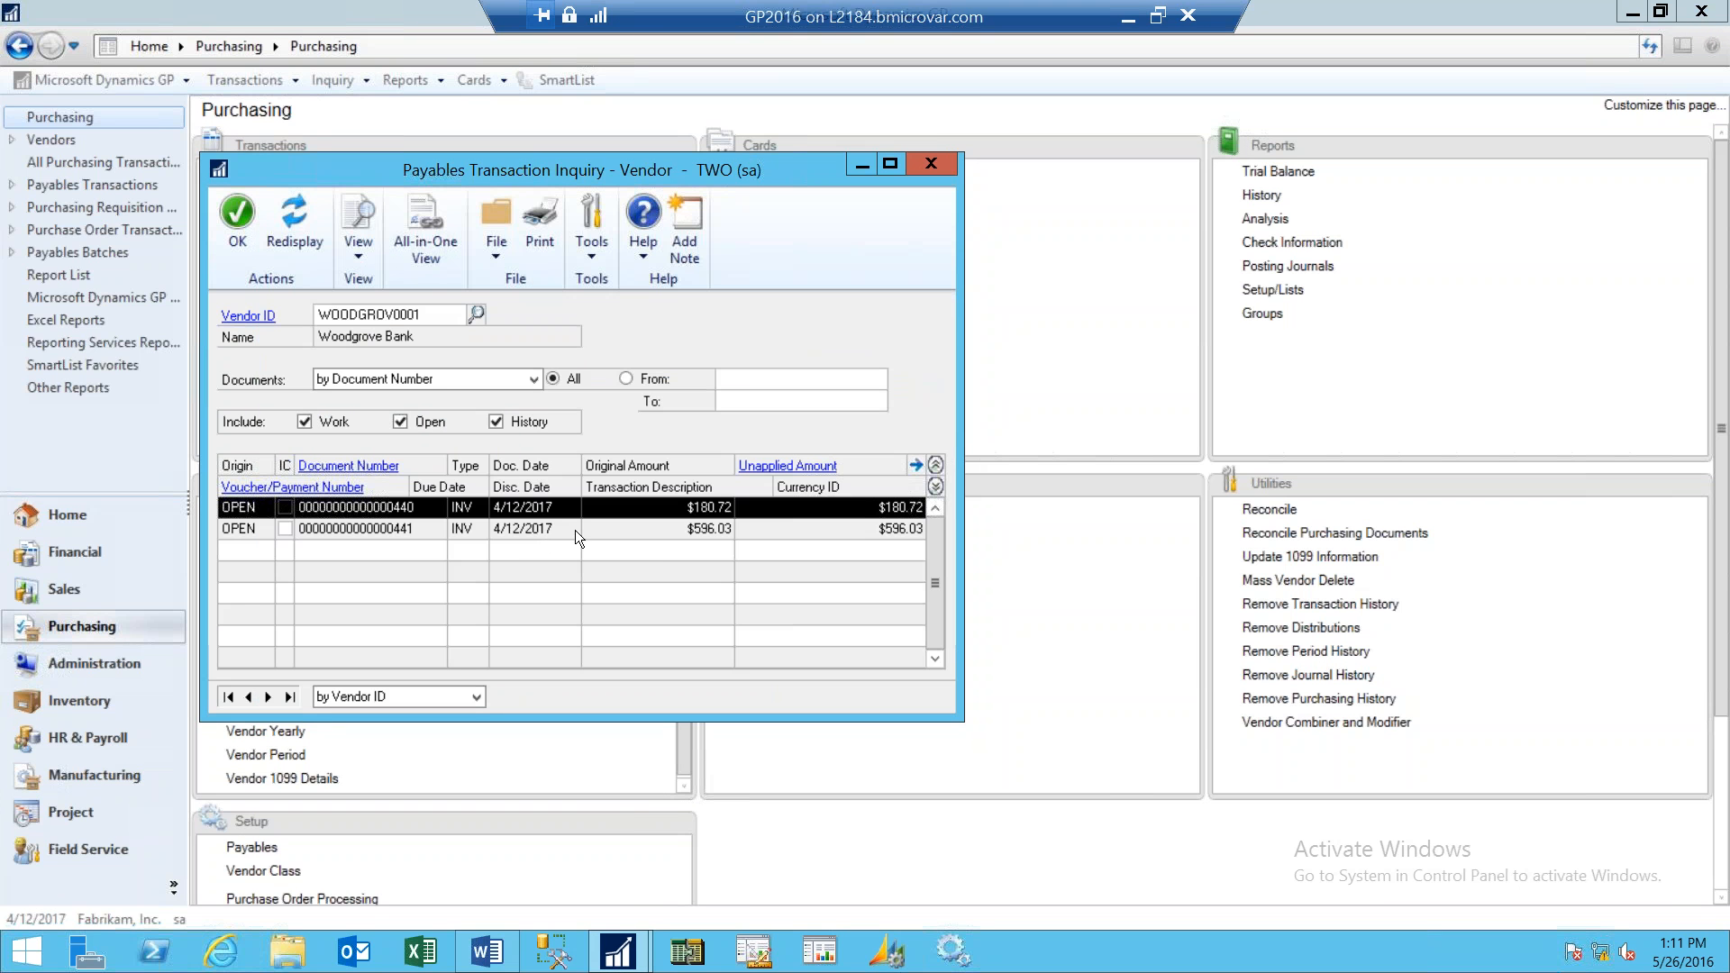
left_click(571, 528)
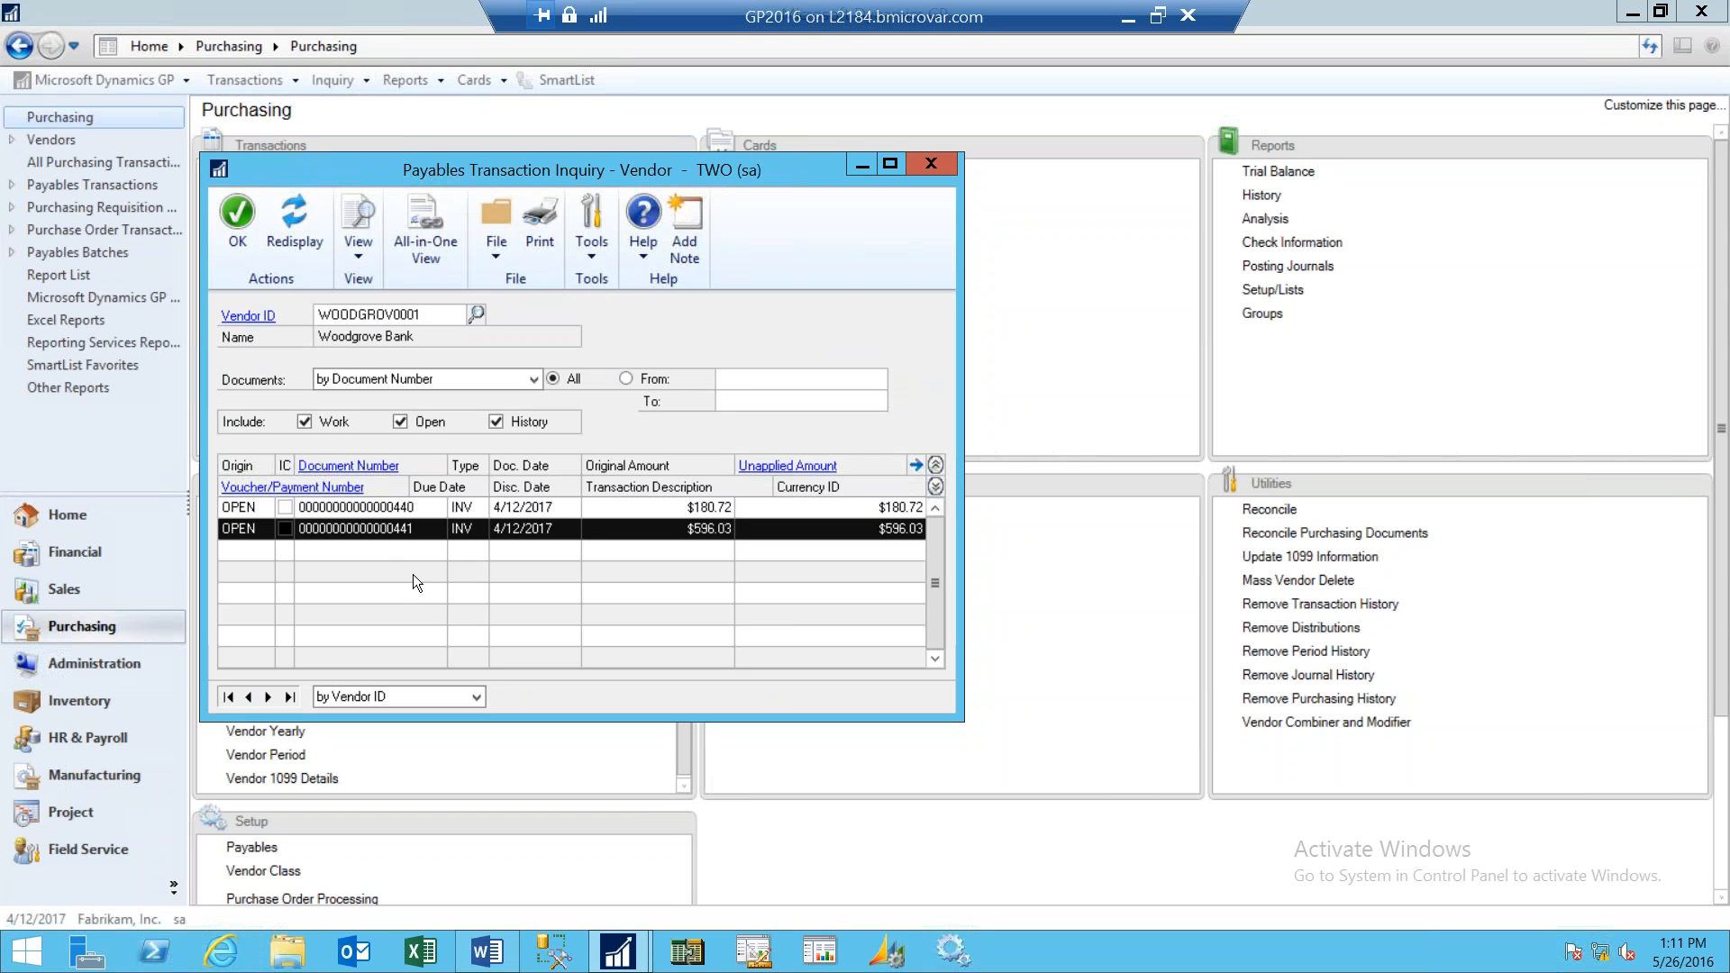
left_click(931, 164)
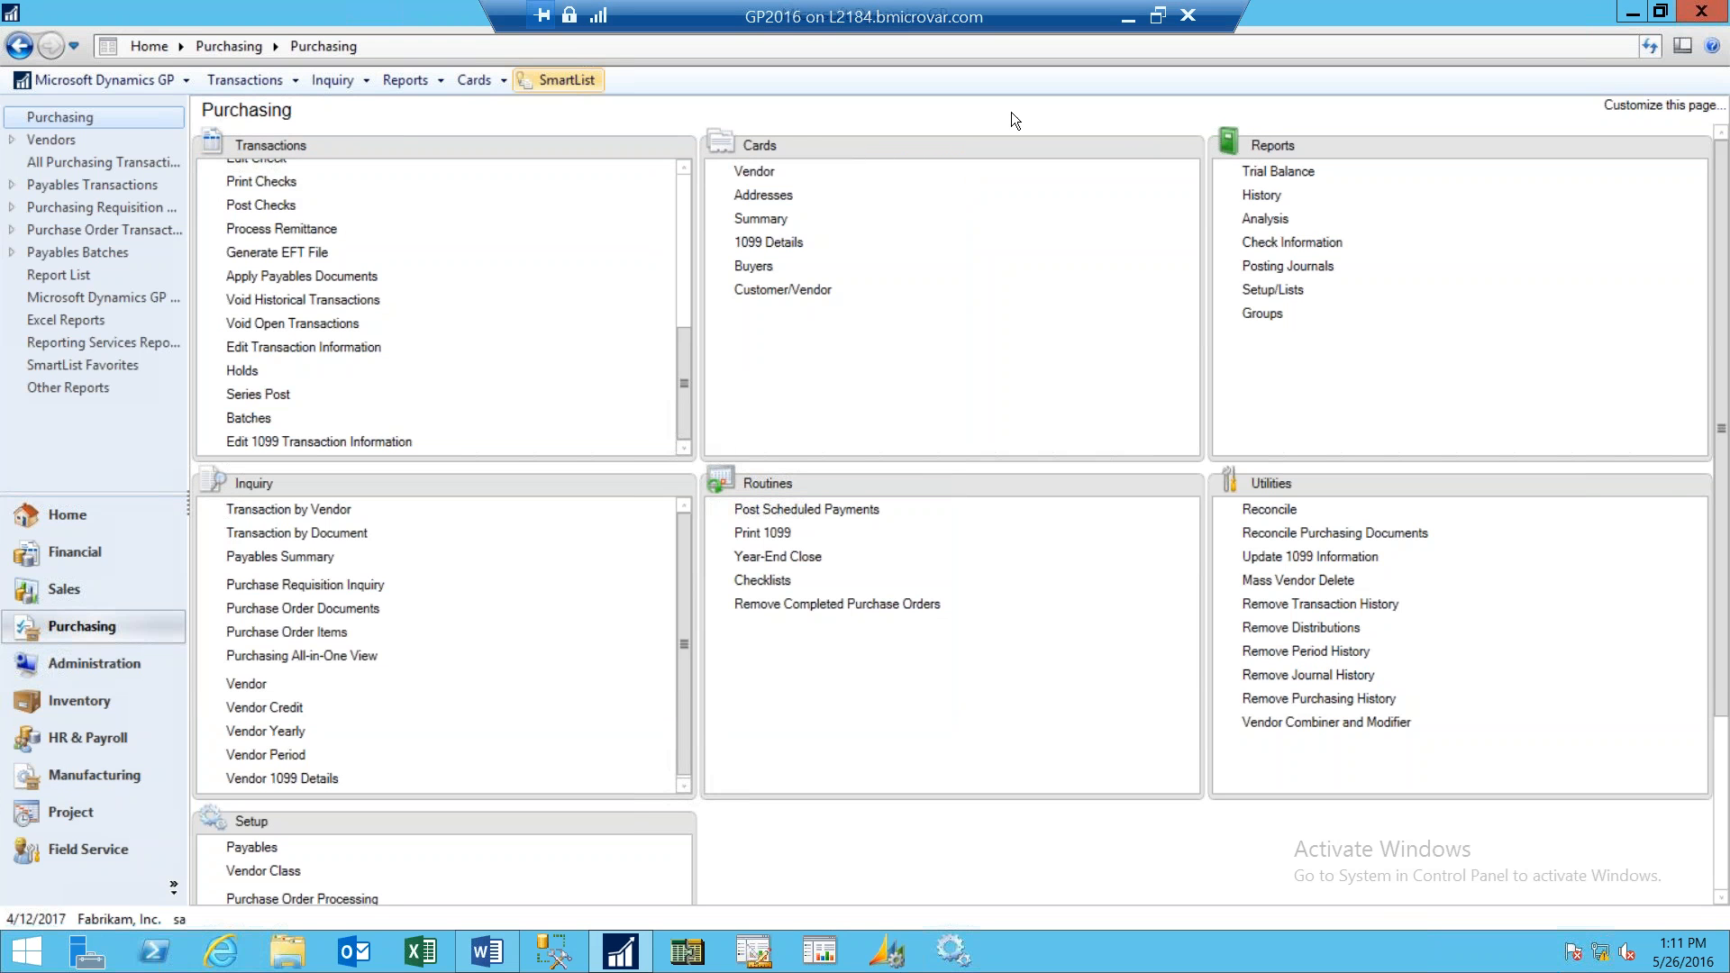
- Switch to PowerPoint and start the slide show from the Human Resources and Payroll slide
left_click(1128, 25)
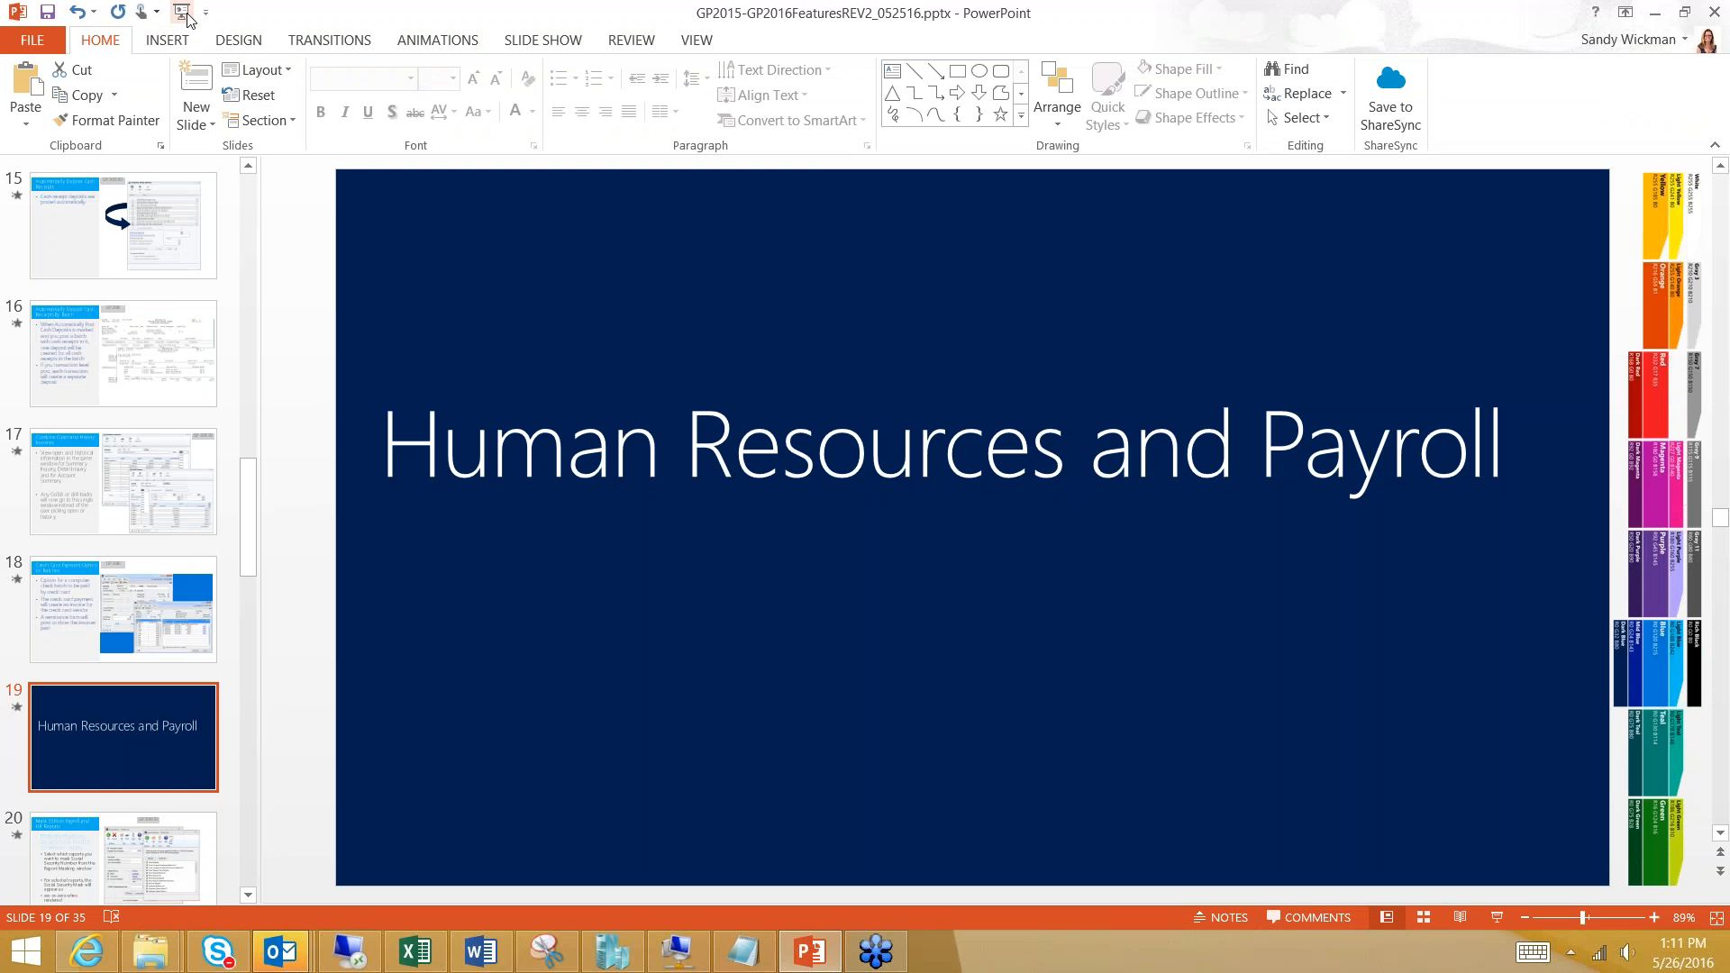
key("shift+F5")
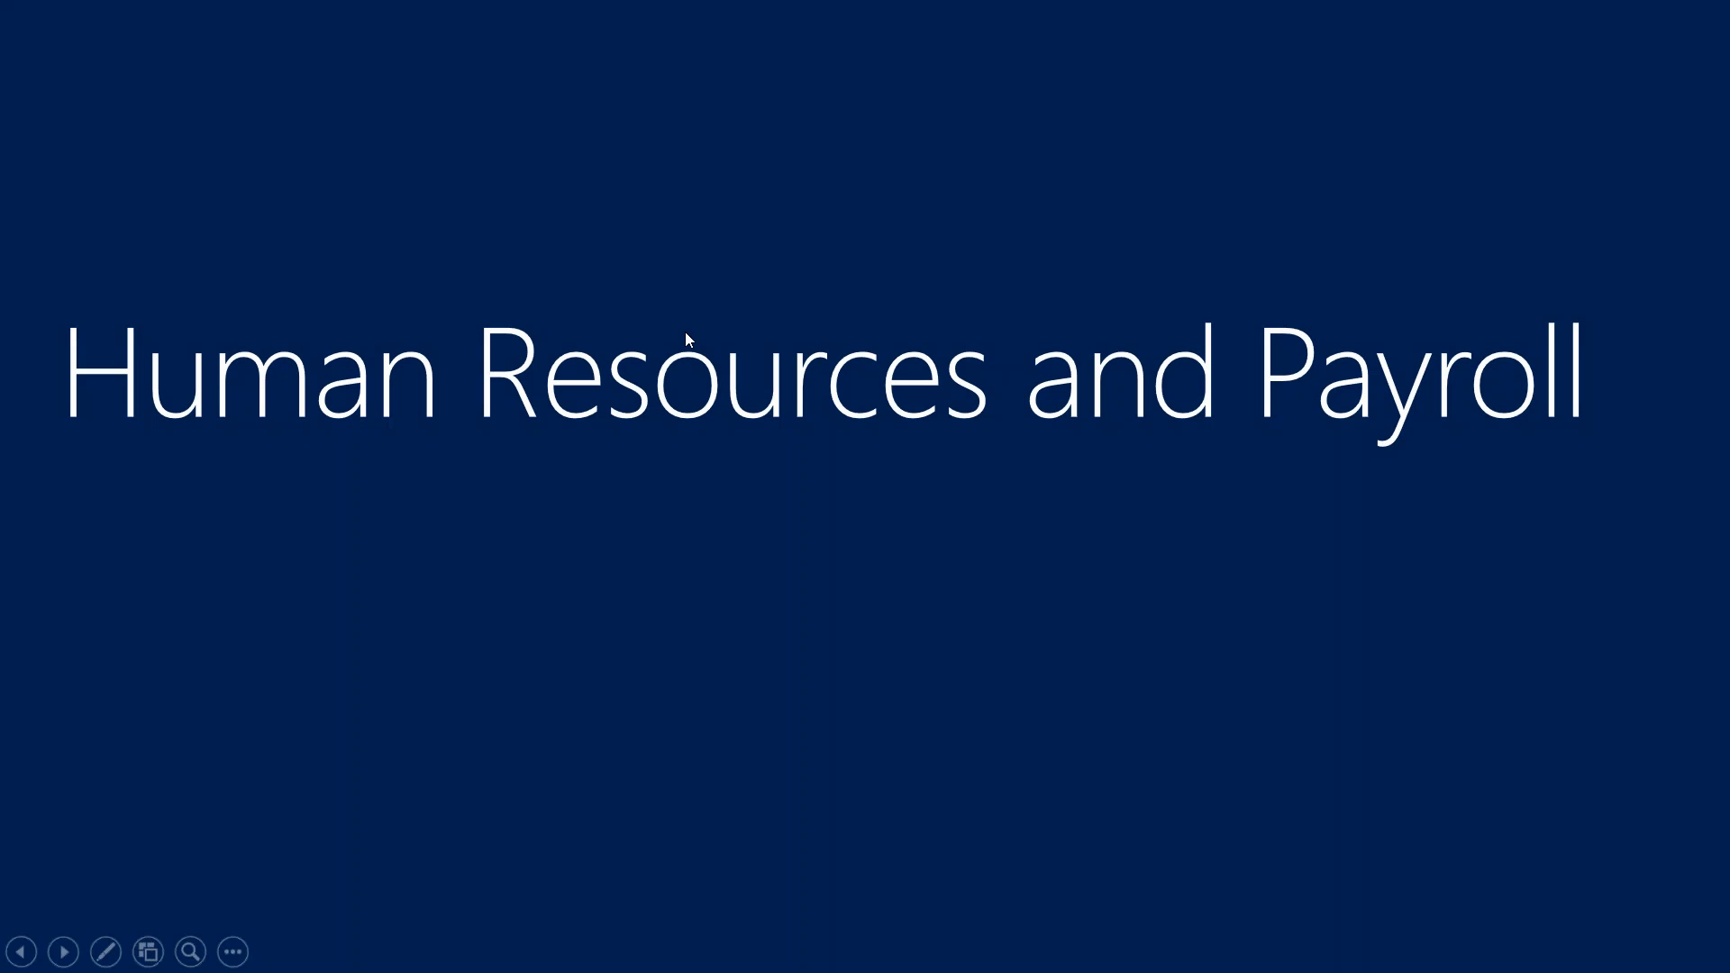